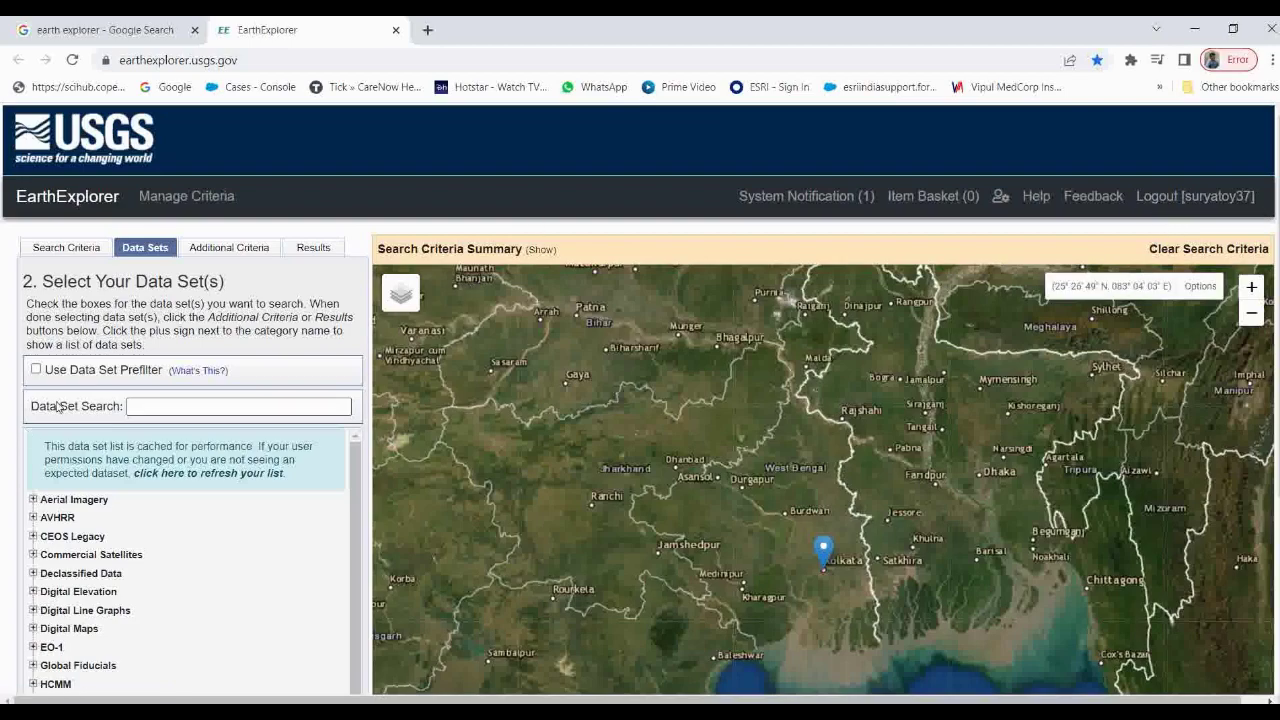
Set the geocoding method to Address/Place, search for Kolkata, and add Kolkata, West Bengal, India as the area of interest
click(66, 250)
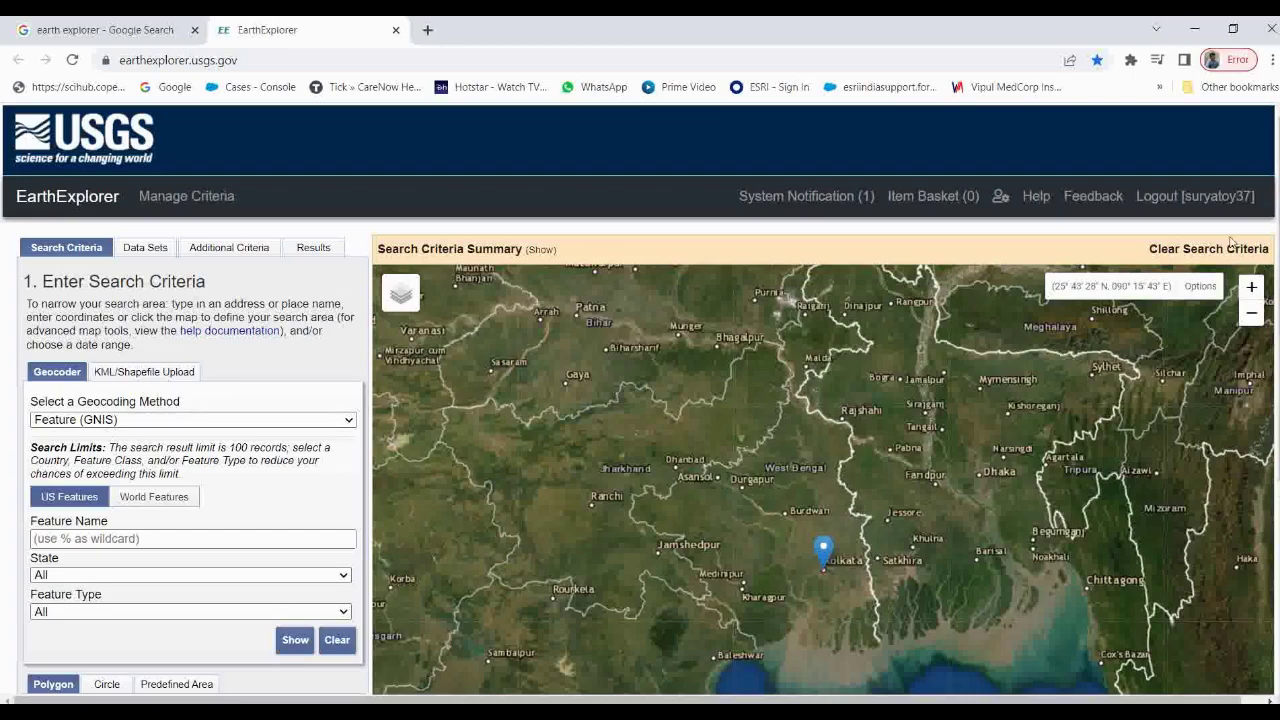
click(174, 422)
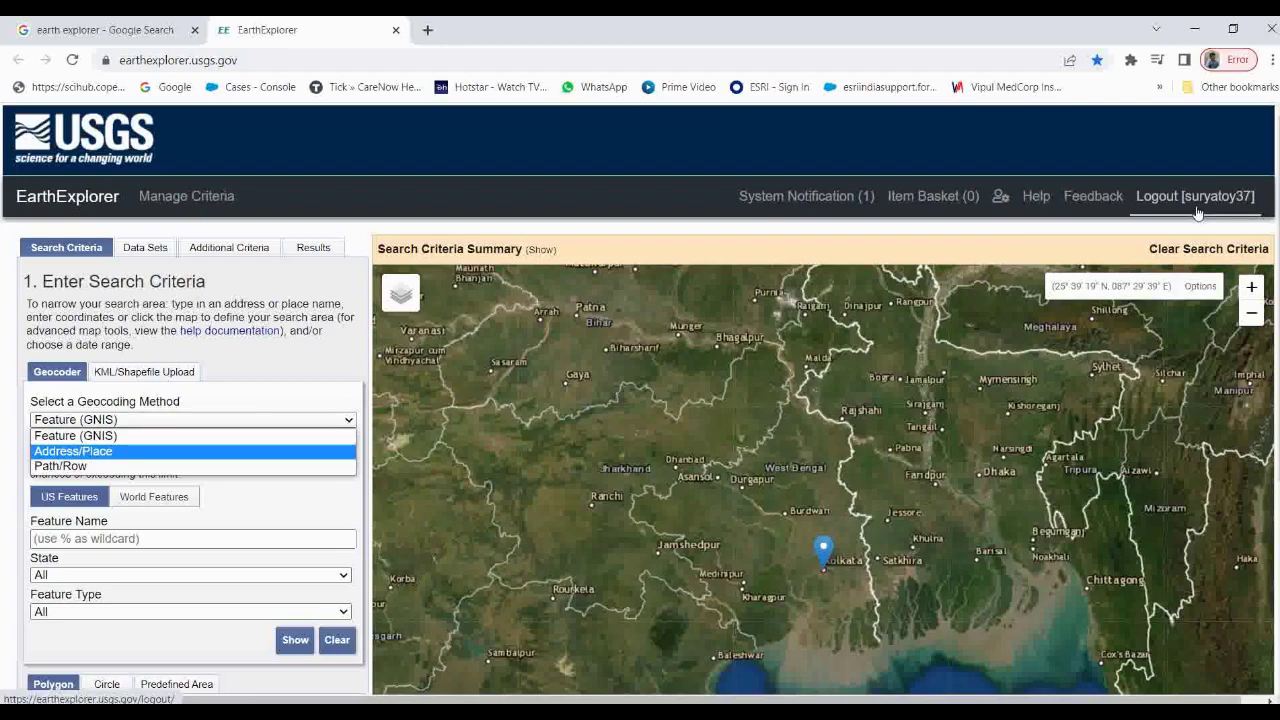
click(101, 452)
click(94, 469)
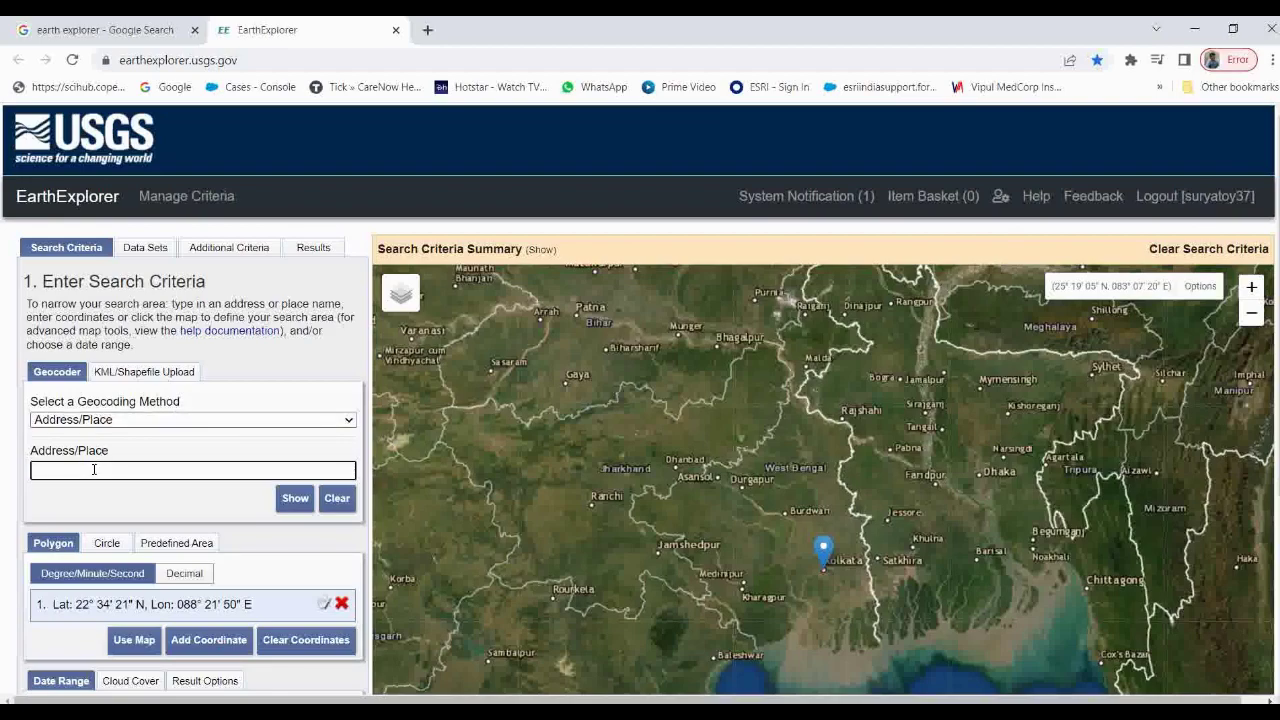
text(Kolkata)
key(Return)
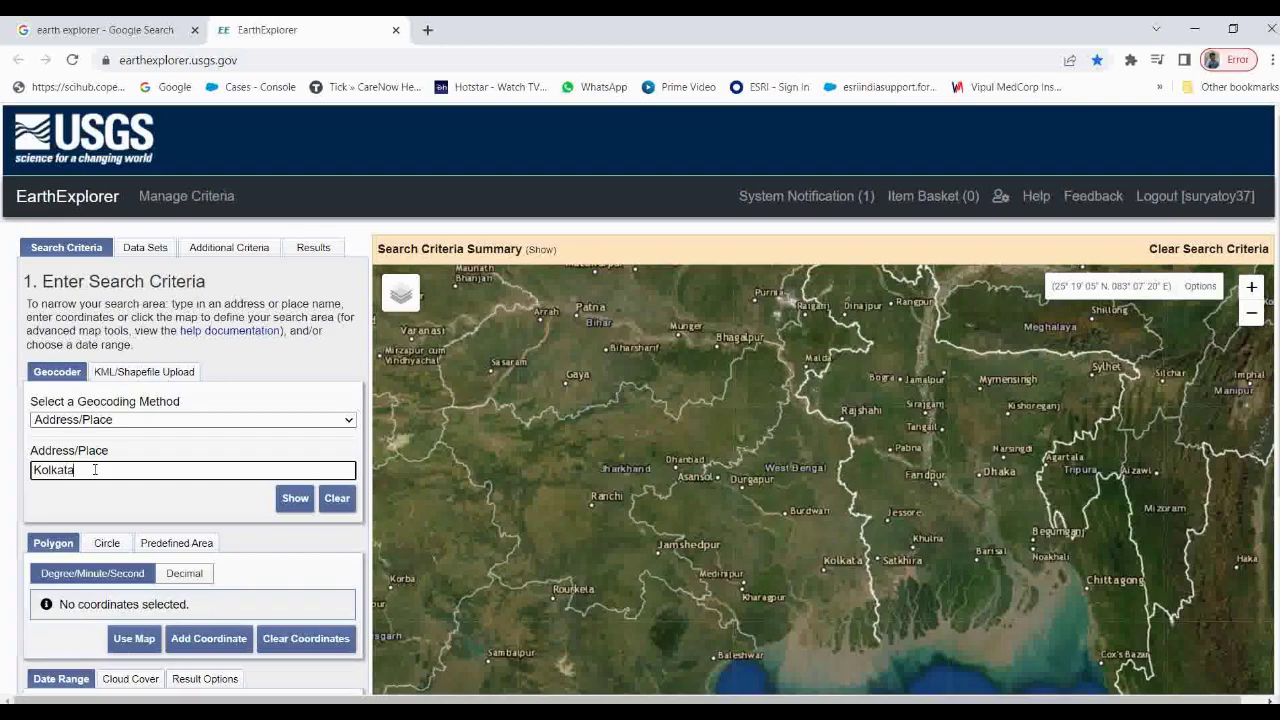
click(295, 498)
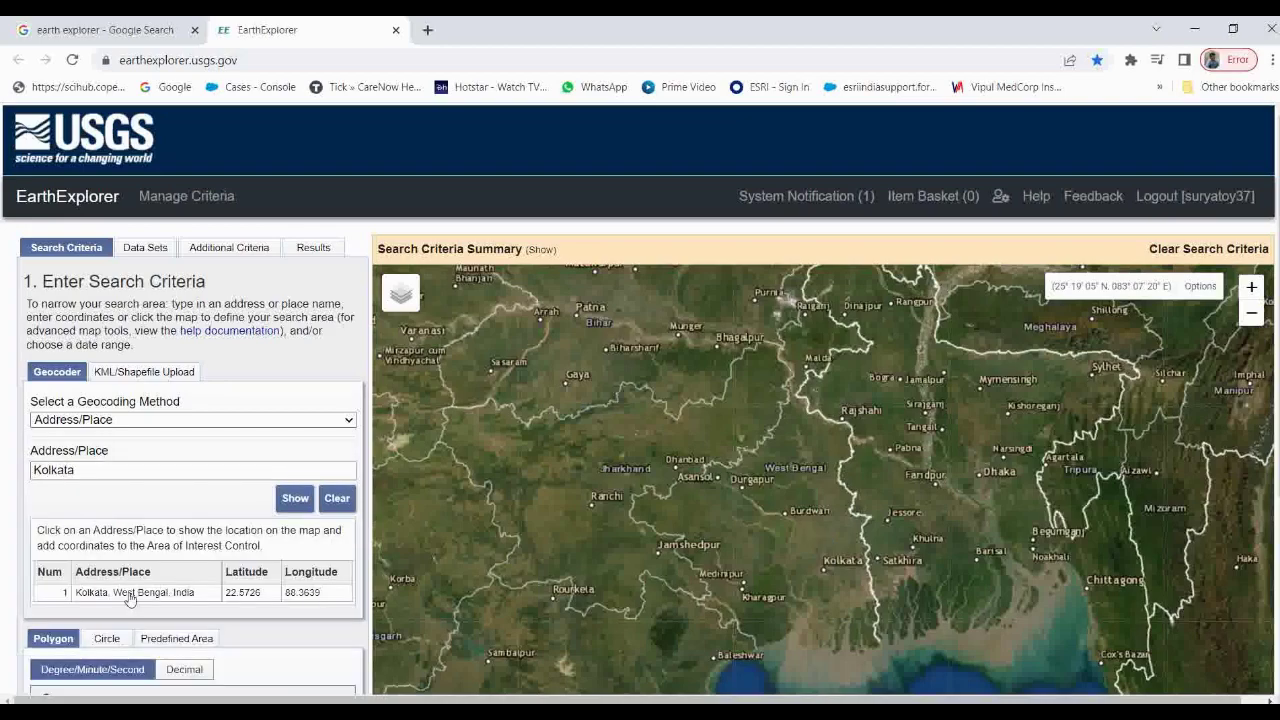
click(129, 593)
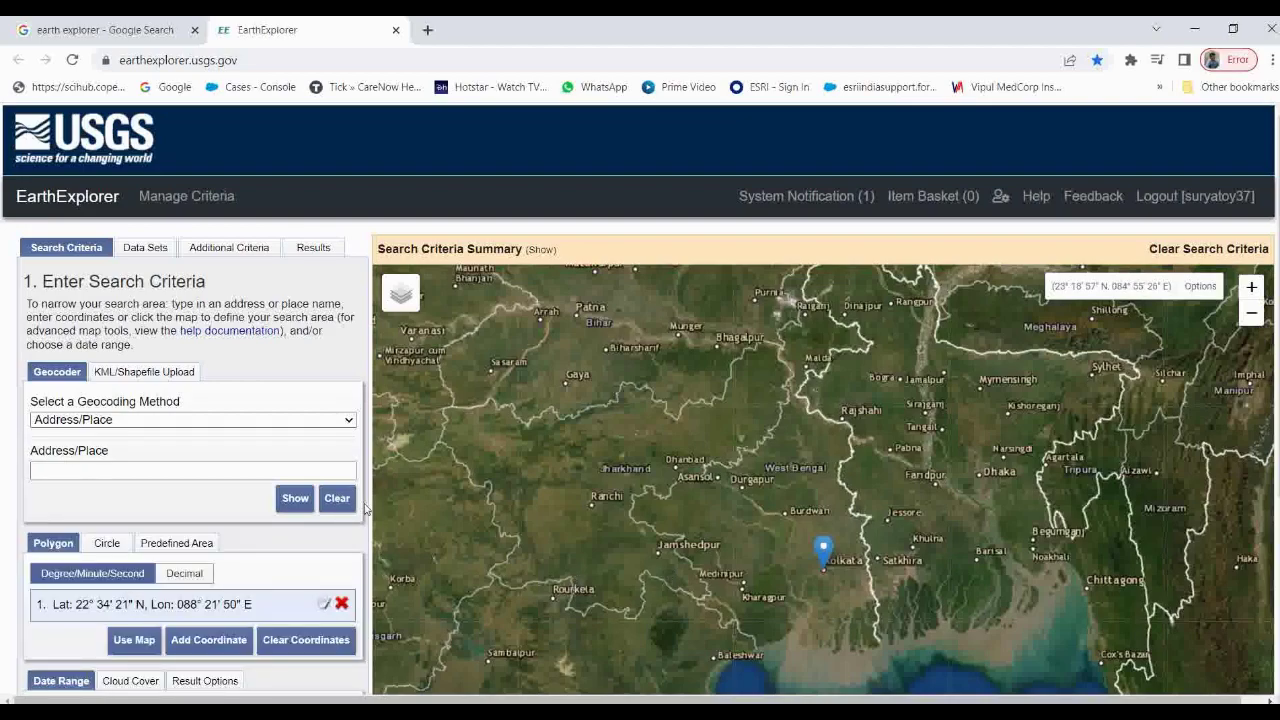
Switch to the data set selection and examine the Landsat groups, including the Landsat Collection 1 Level-1 data sets
scroll(271, 366, down, 1)
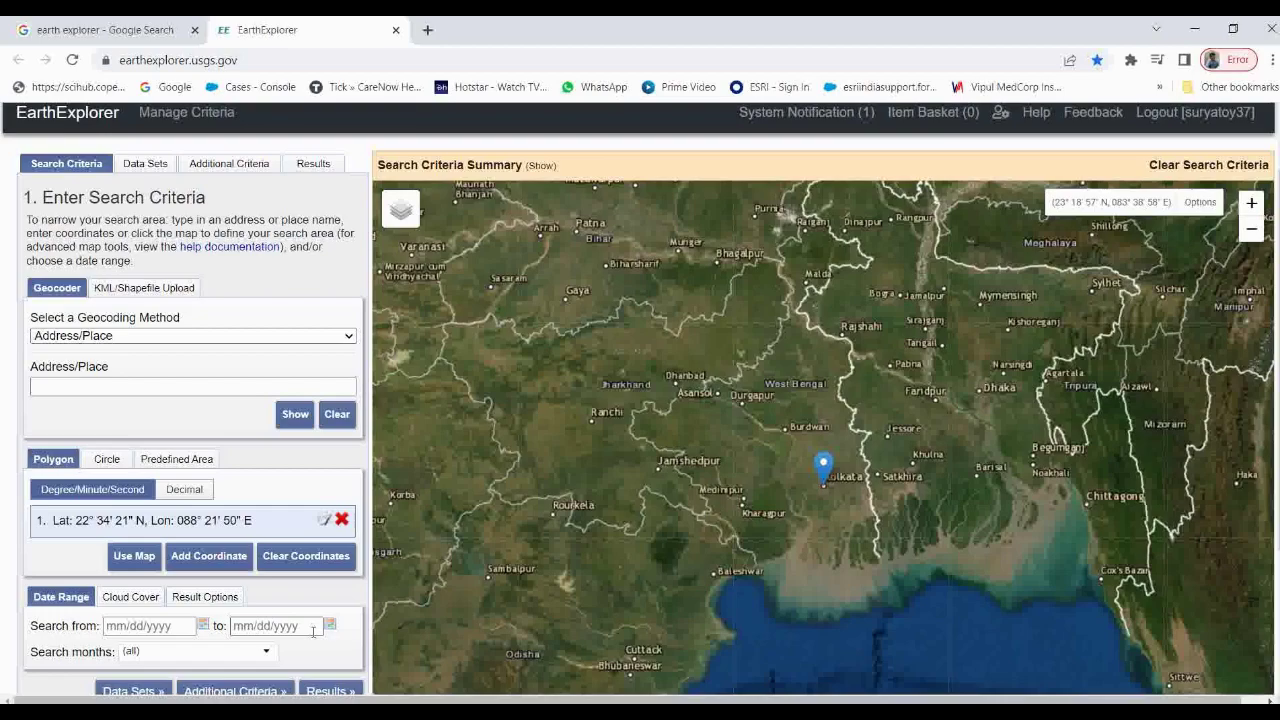
click(143, 165)
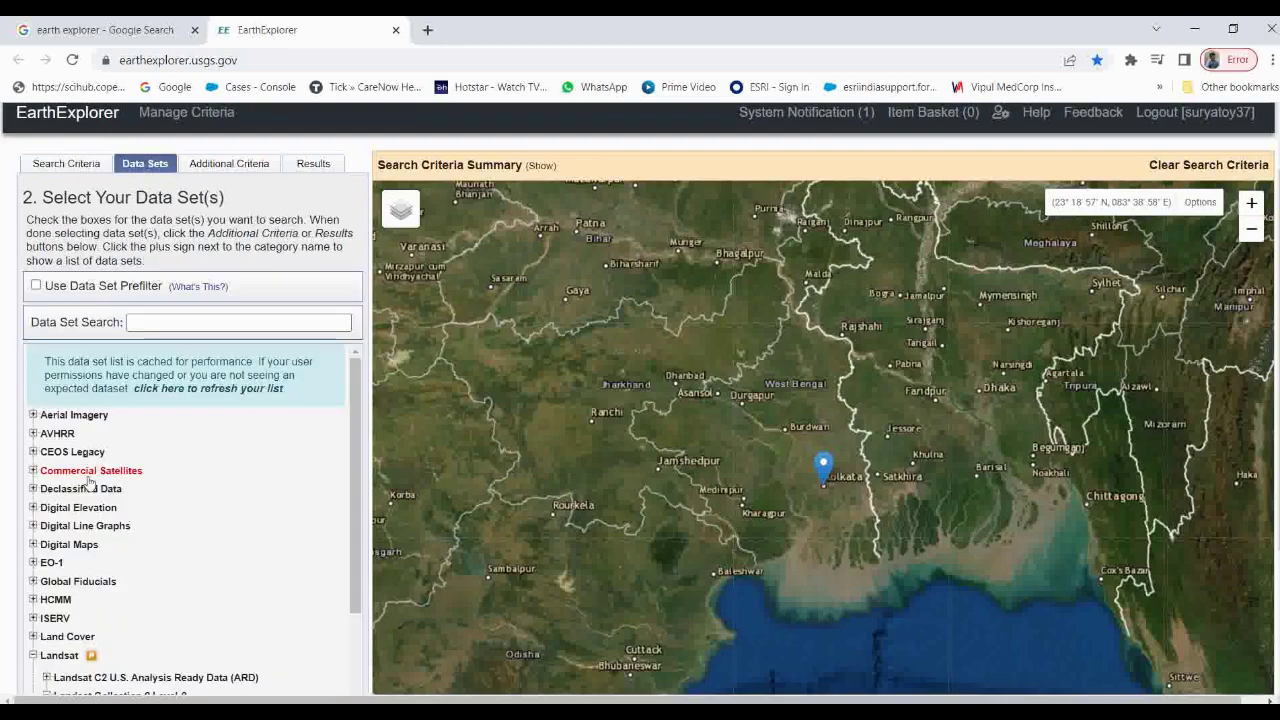
scroll(101, 520, down, 1)
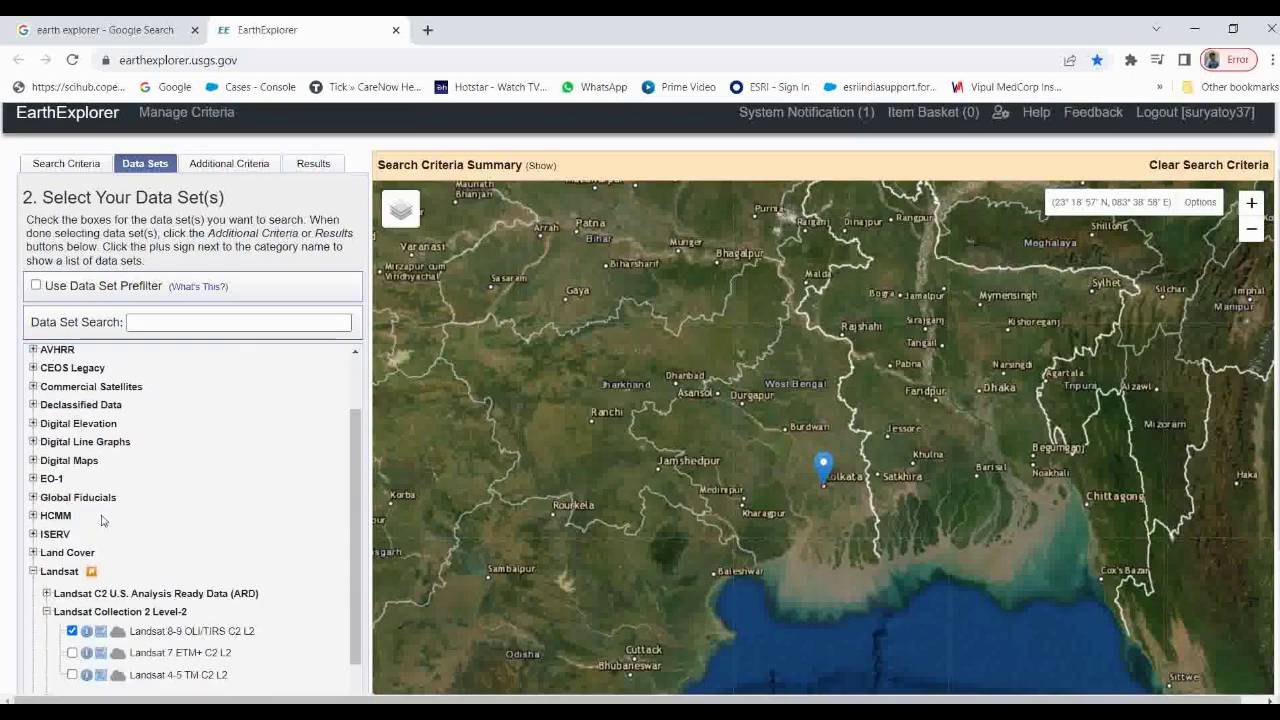
scroll(101, 520, down, 1)
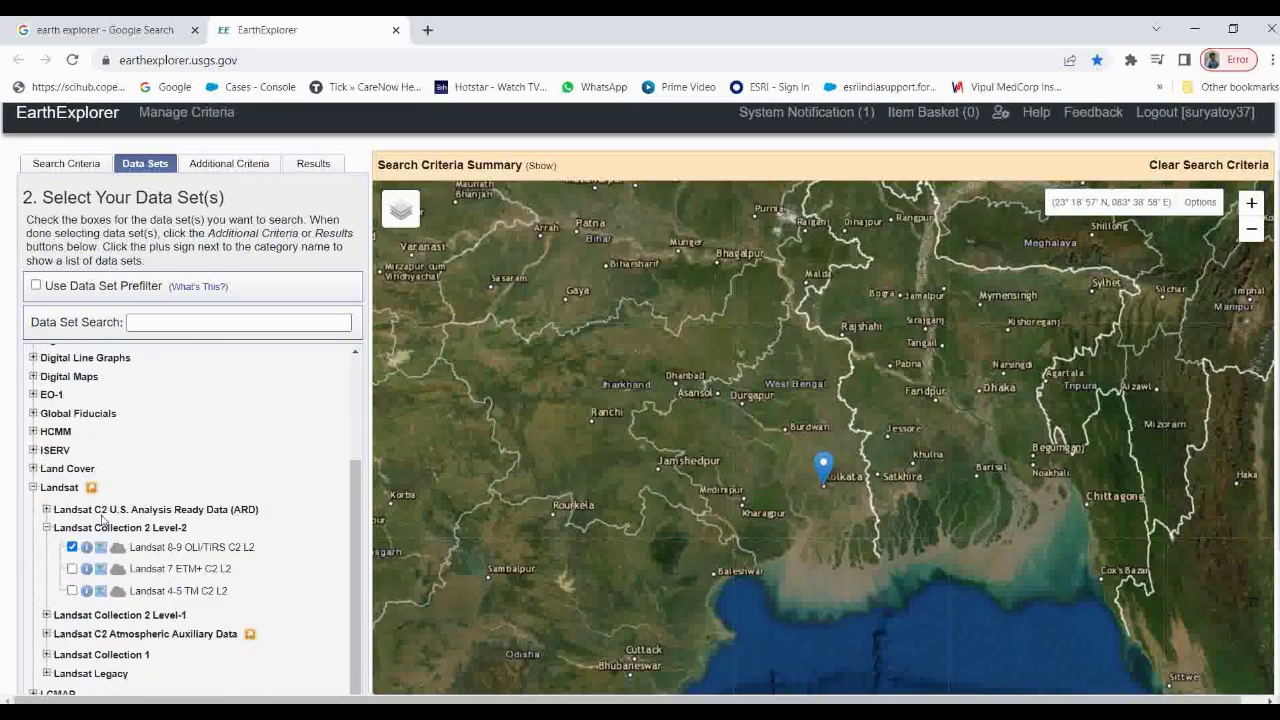
click(47, 529)
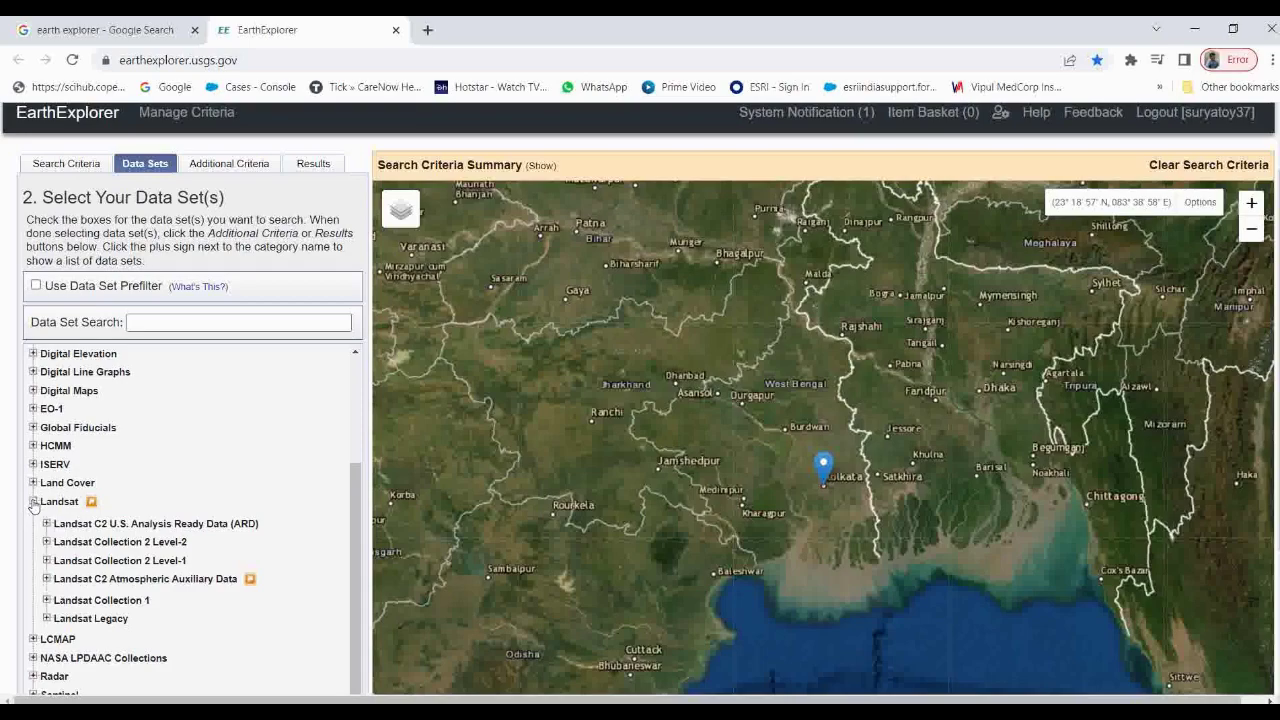
click(33, 501)
scroll(33, 540, down, 1)
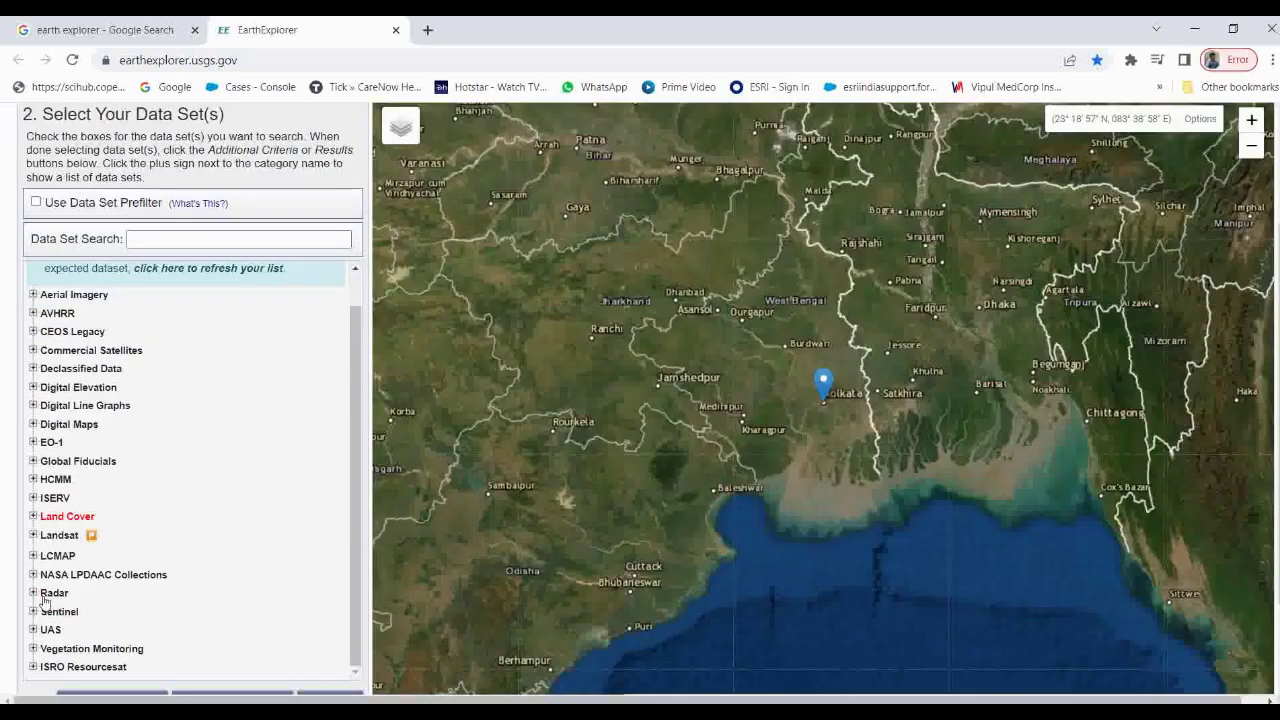
click(33, 535)
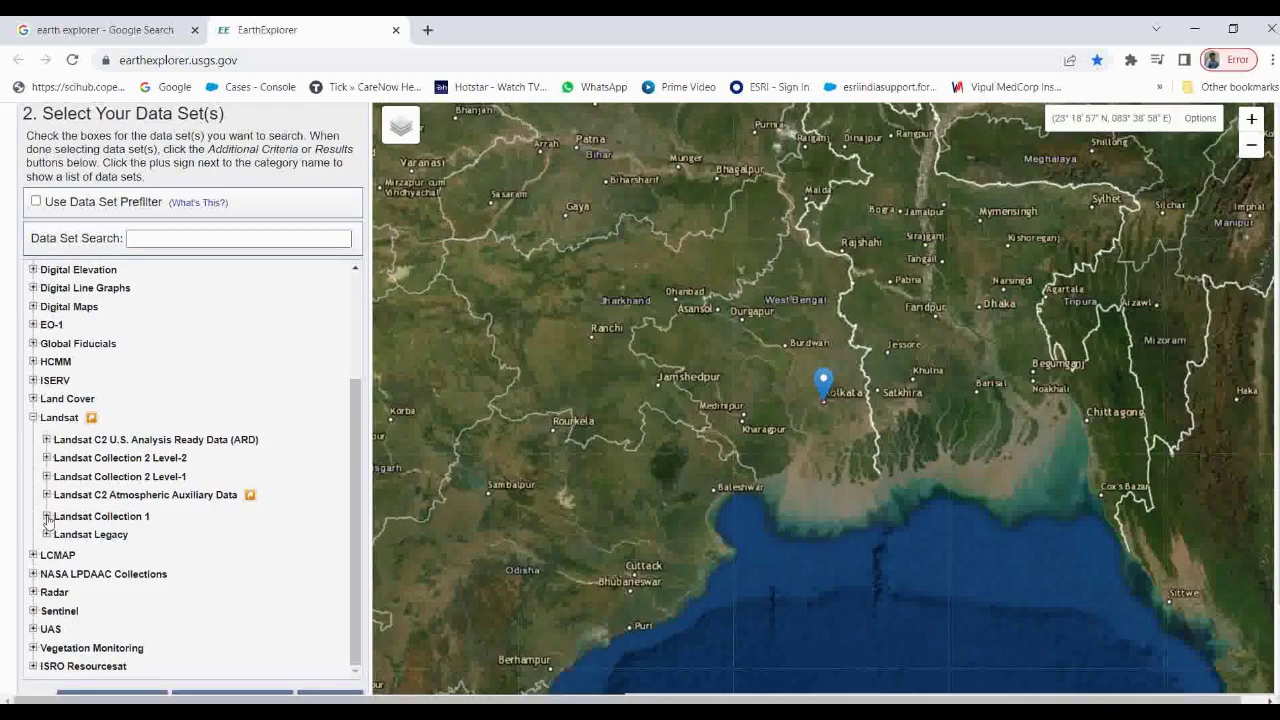
click(46, 517)
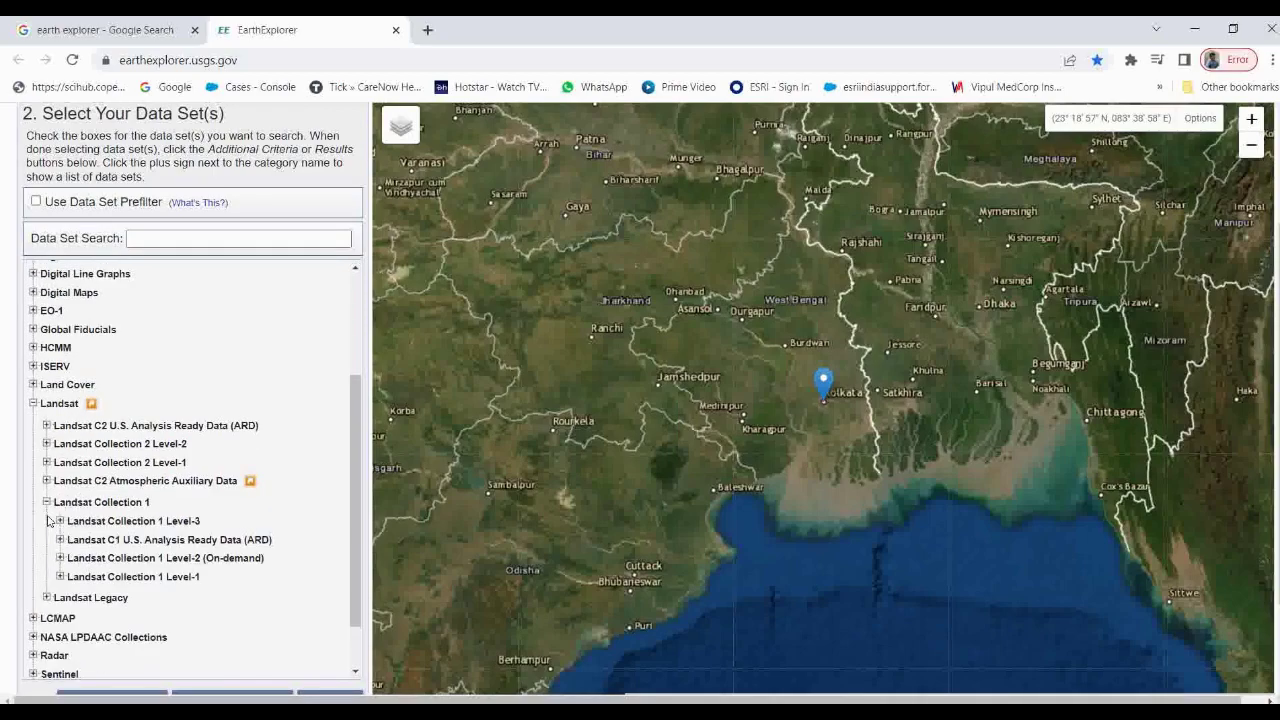
click(60, 577)
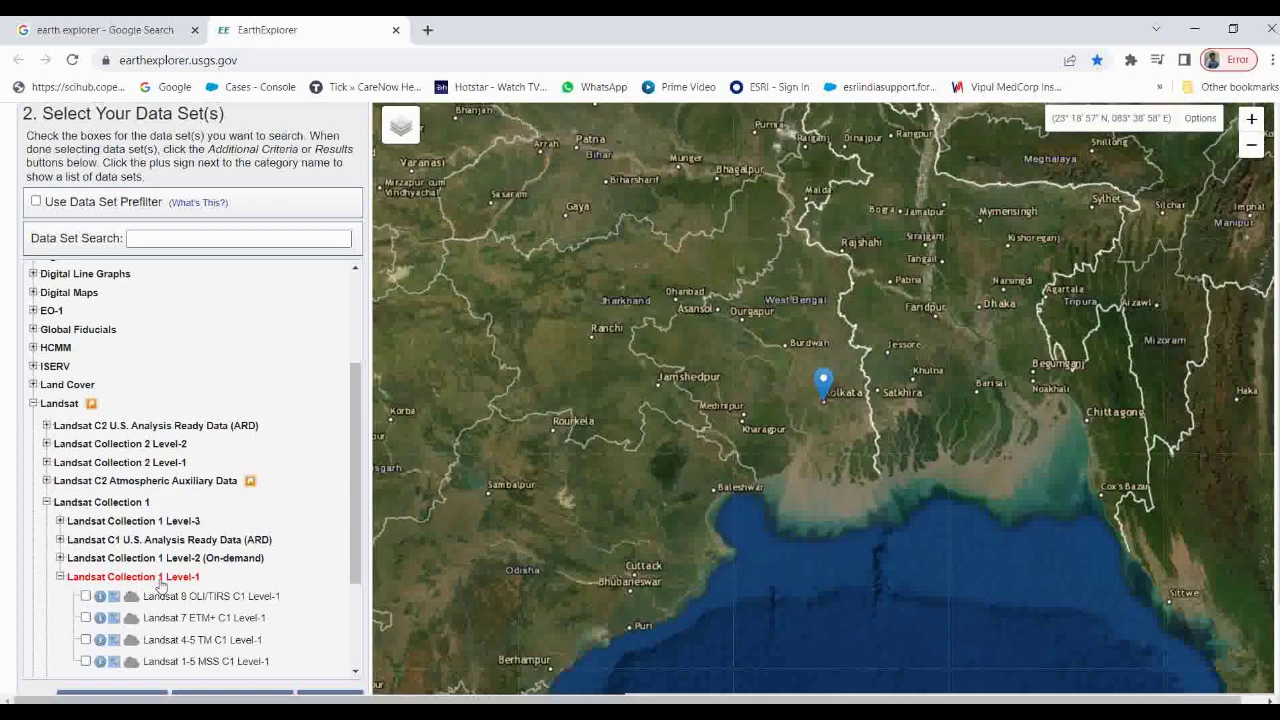
click(59, 578)
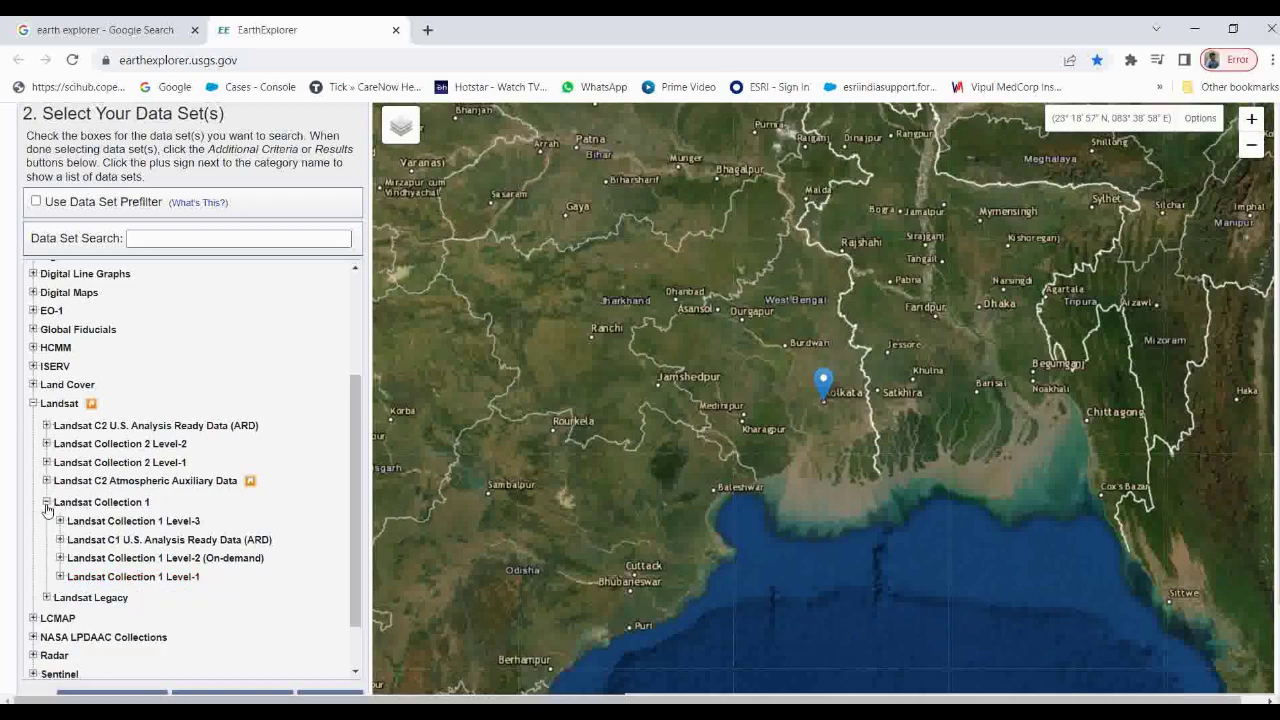
click(46, 503)
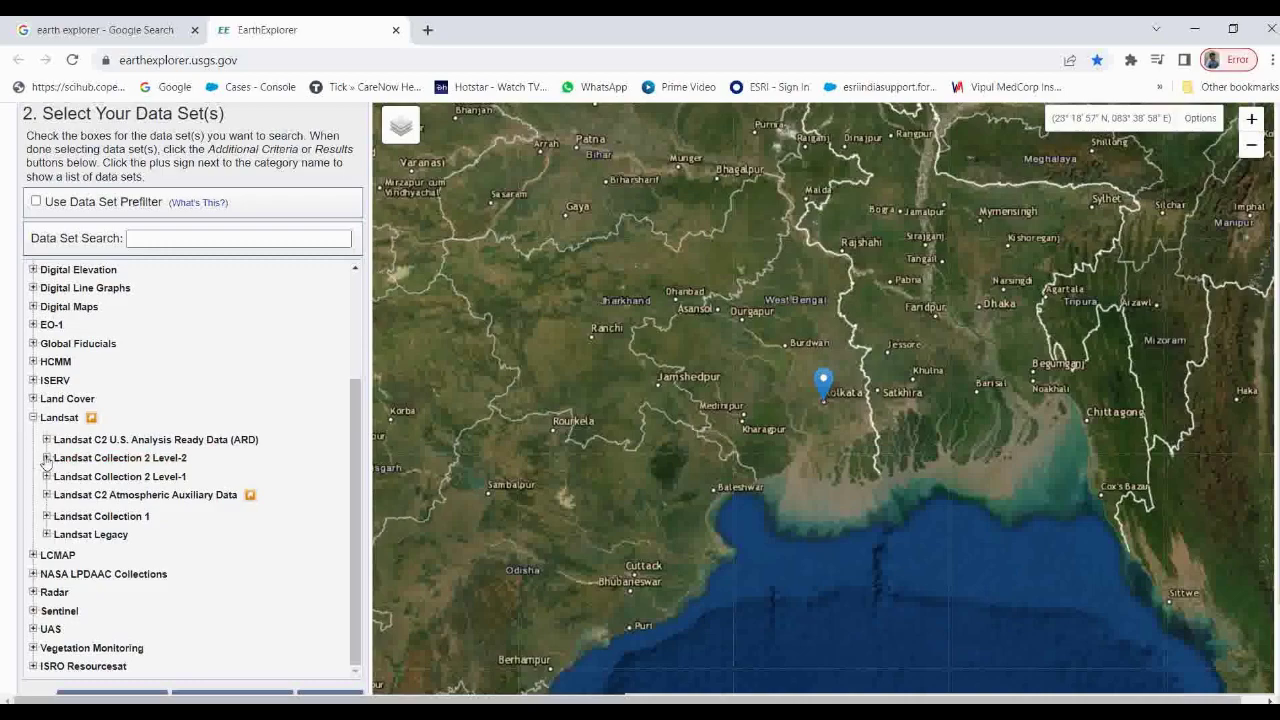
Select Landsat 8-9 OLI/TIRS C2 L1 alongside the Landsat 8-9 OLI/TIRS C2 L2 data set and run the scene search
click(46, 458)
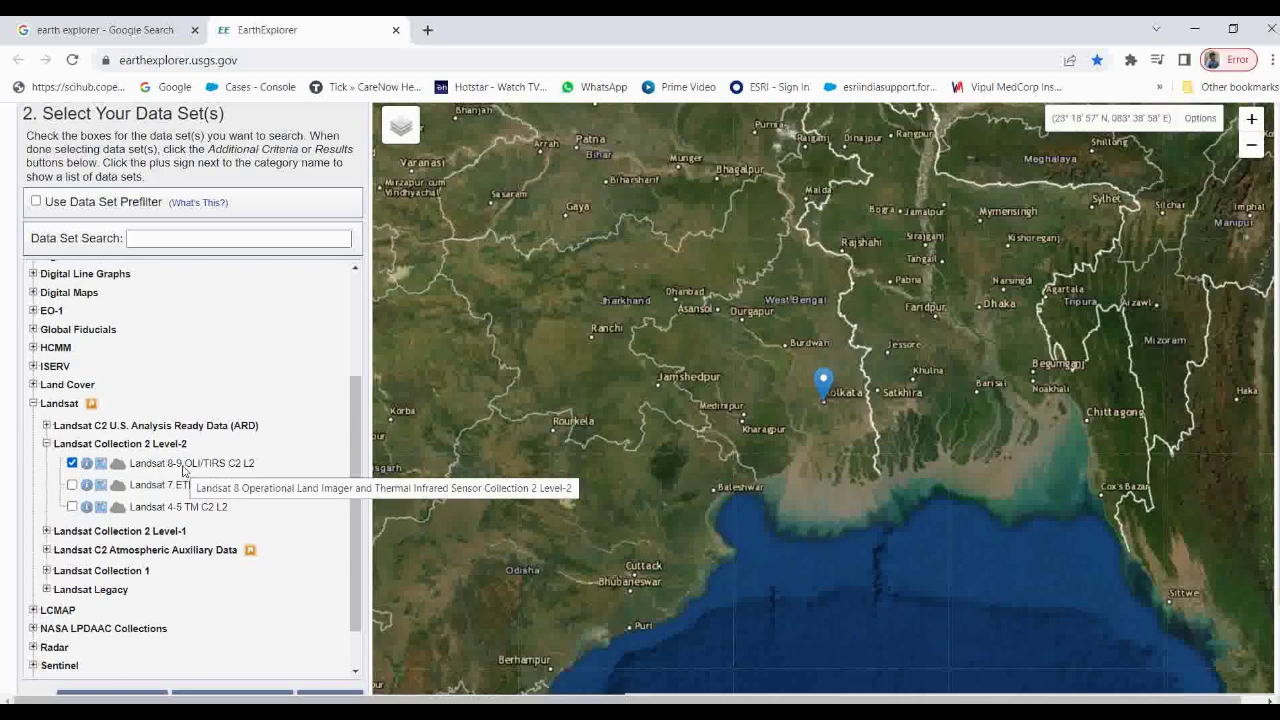
click(46, 531)
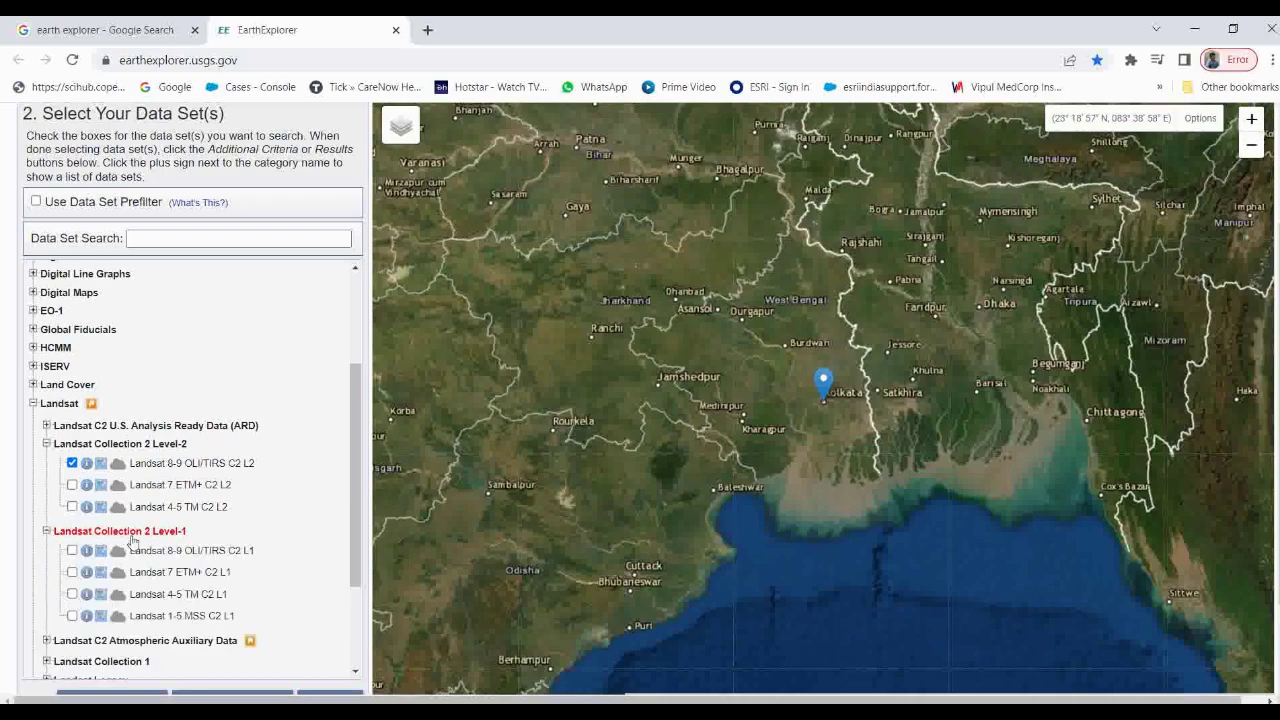
click(72, 550)
drag(357, 440, 352, 551)
drag(1278, 362, 1278, 440)
click(330, 588)
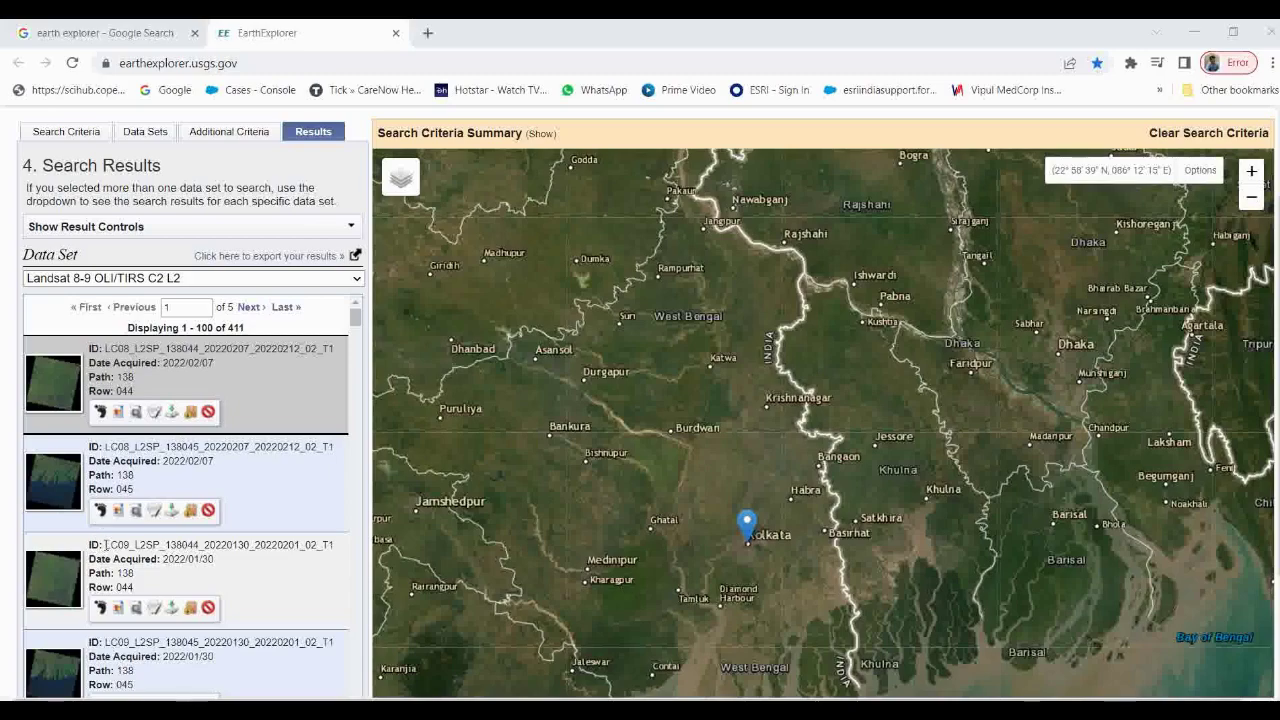
Inspect the footprint and browse overlay of the LC09 scene acquired 2022/01/30, path 138, row 044, hiding each one after viewing
drag(101, 547, 143, 545)
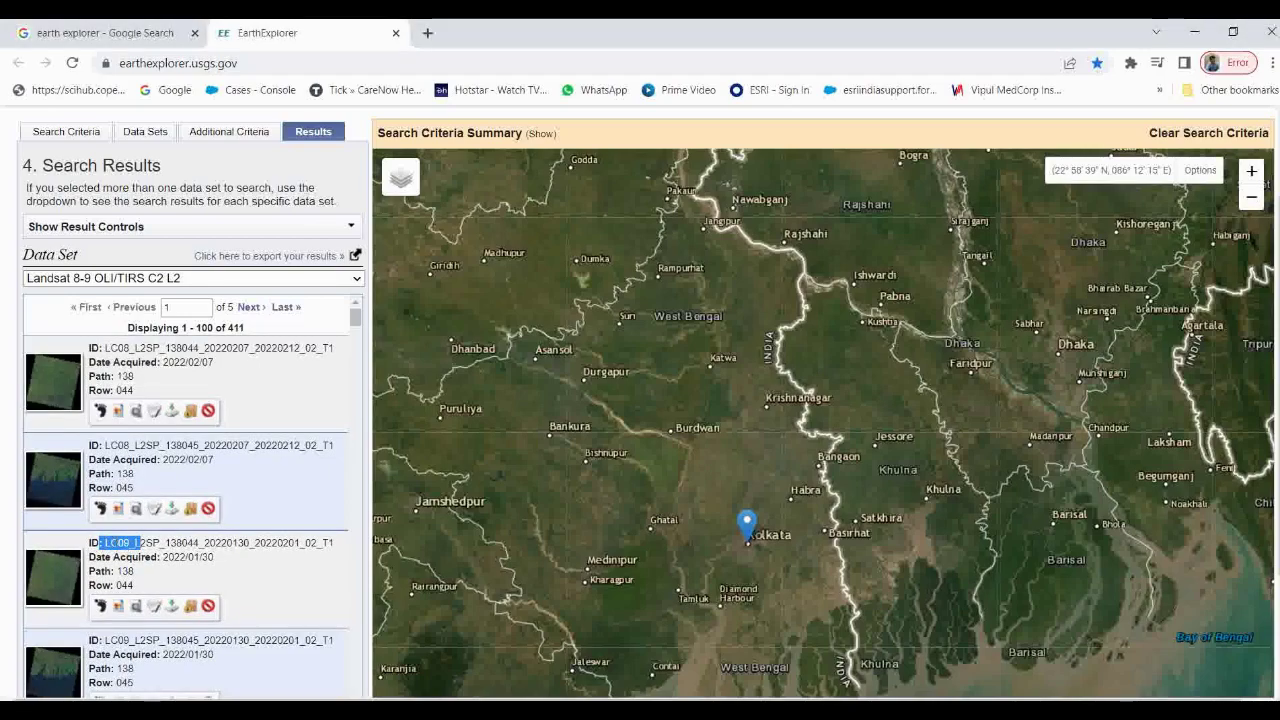
click(104, 547)
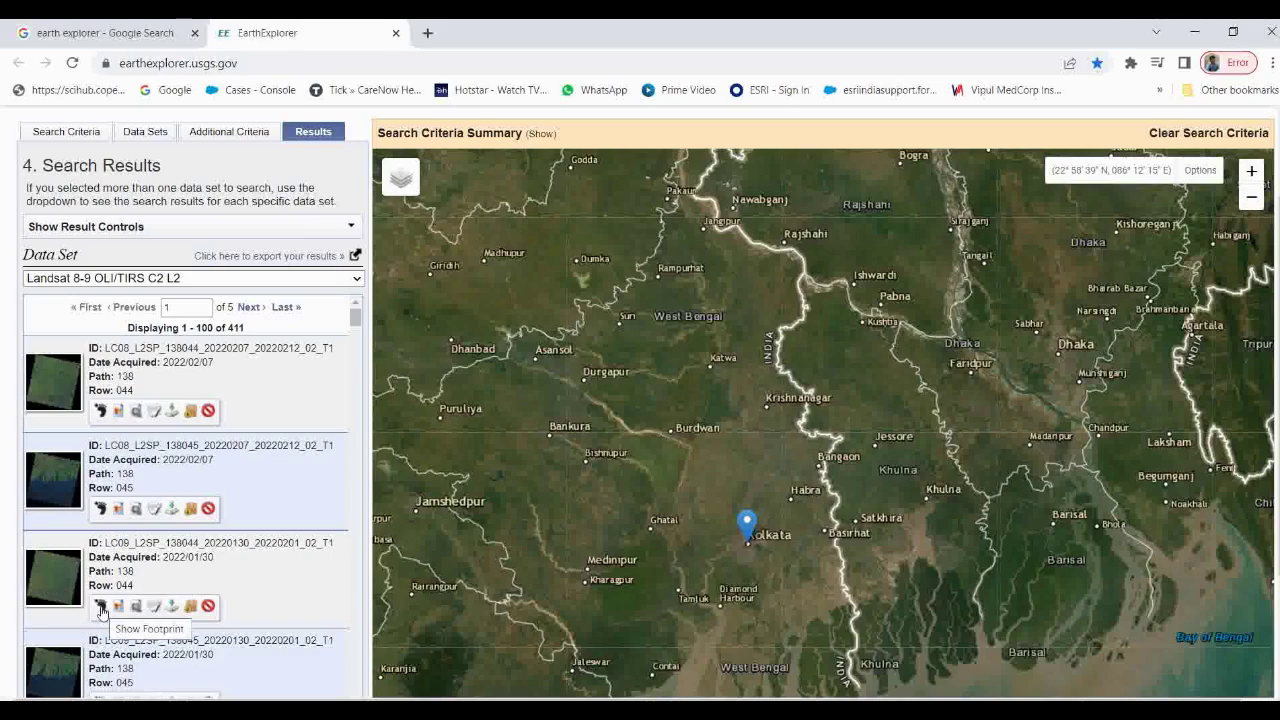
click(100, 607)
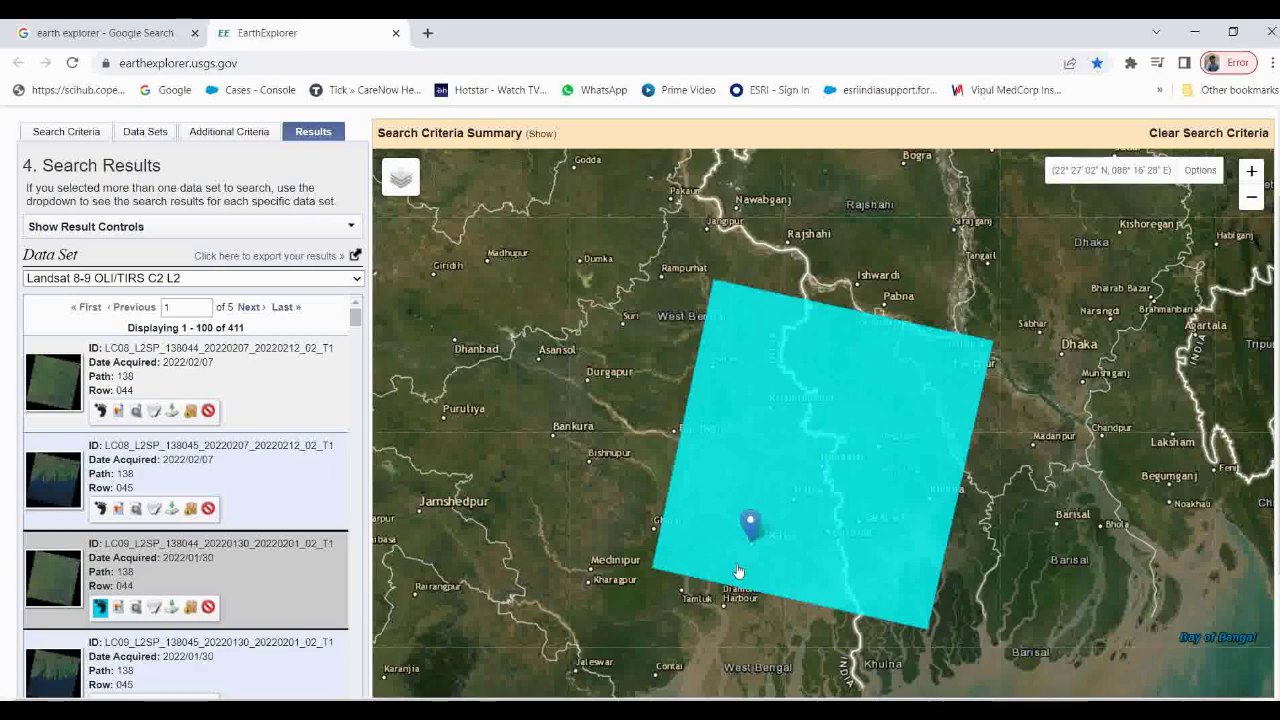
click(100, 607)
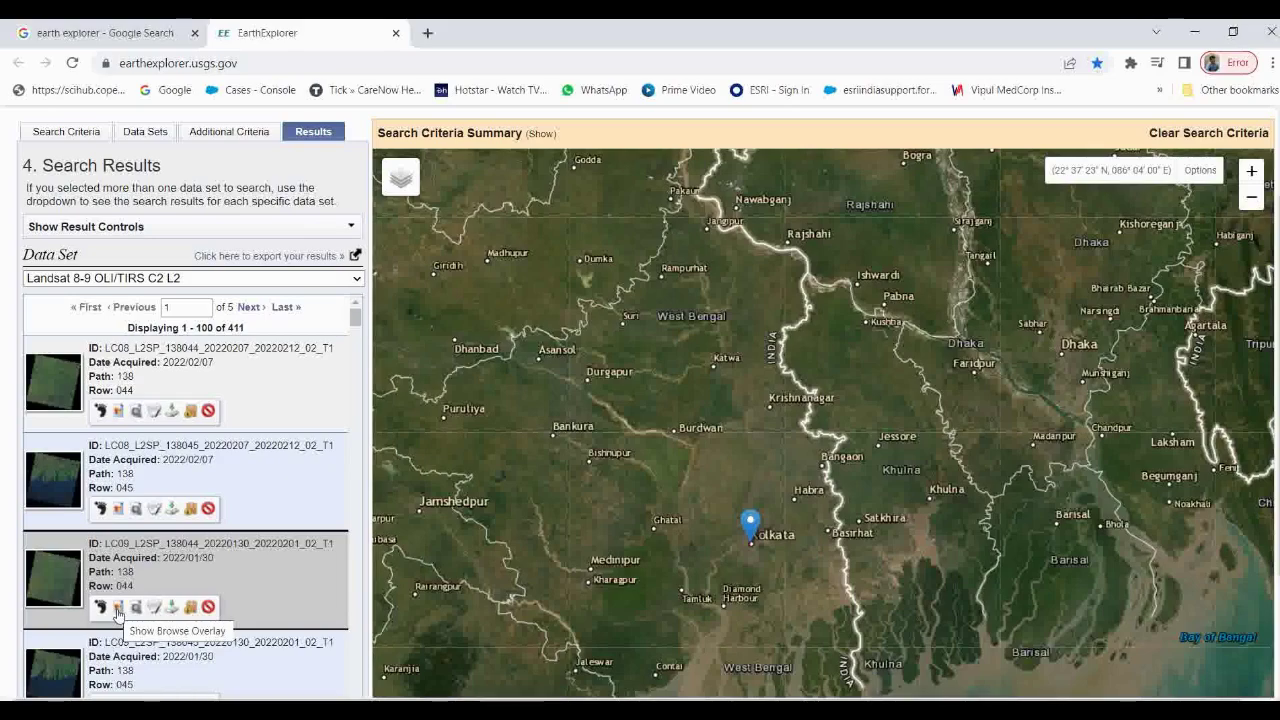
click(117, 608)
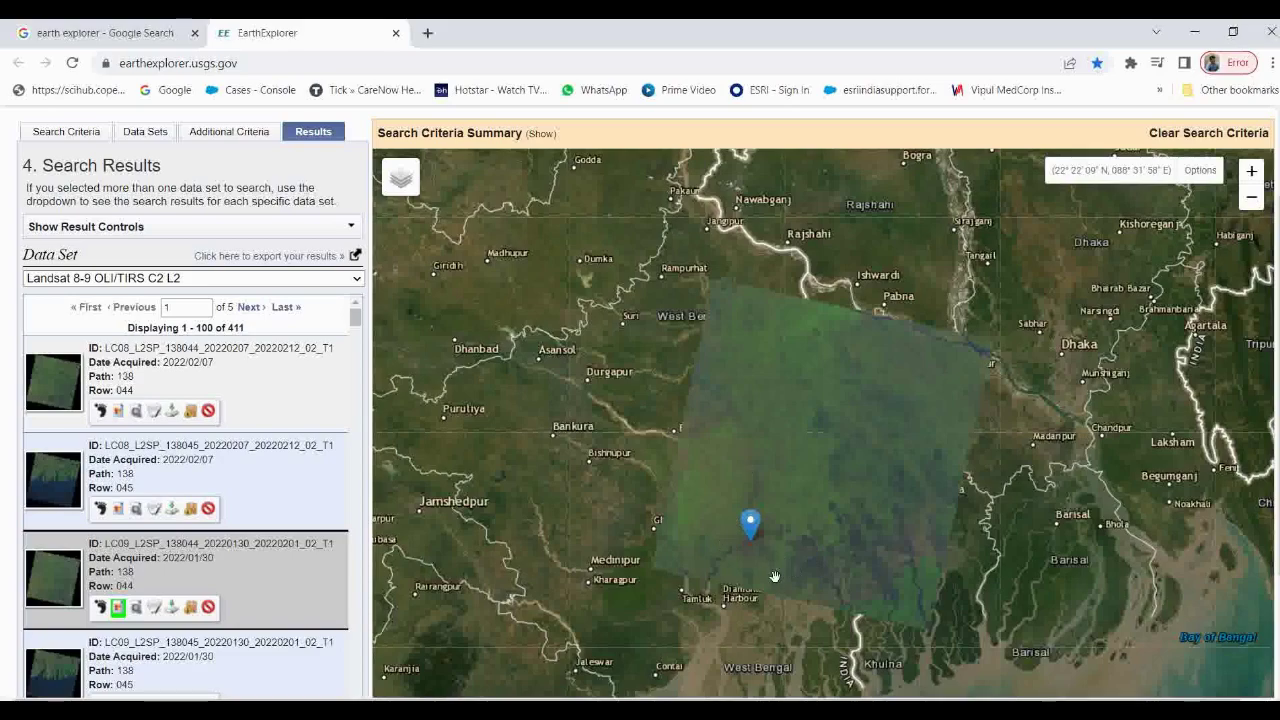
click(117, 608)
Review the product bundle and individual band files offered for download for the LC09 scene of 2022/01/30, path 138, row 044
click(172, 607)
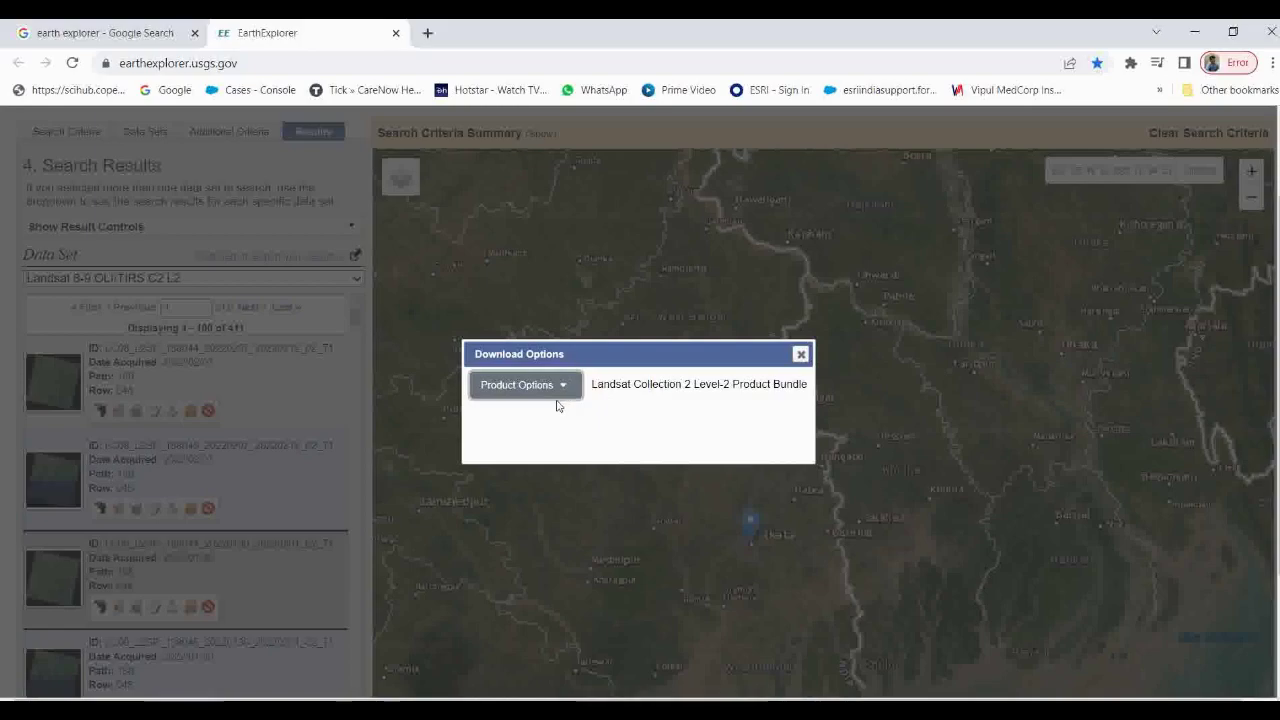
click(526, 397)
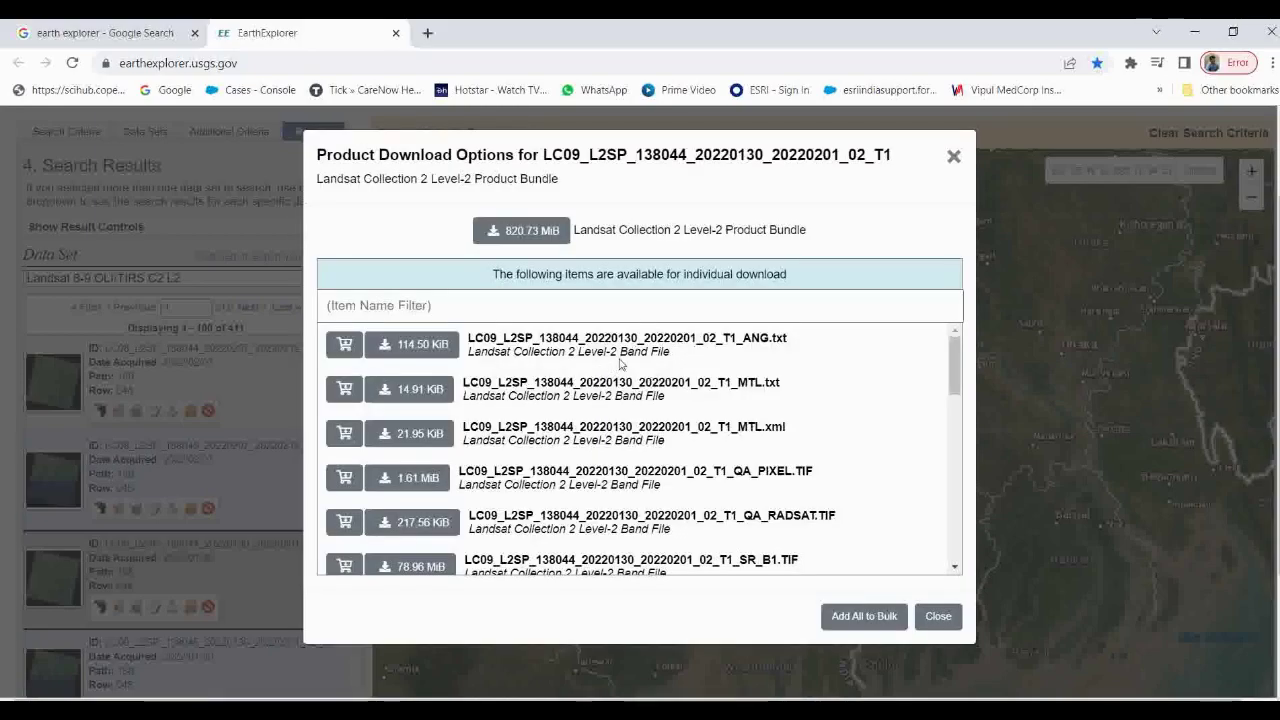
scroll(742, 355, down, 10)
scroll(745, 423, down, 1)
scroll(743, 423, up, 5)
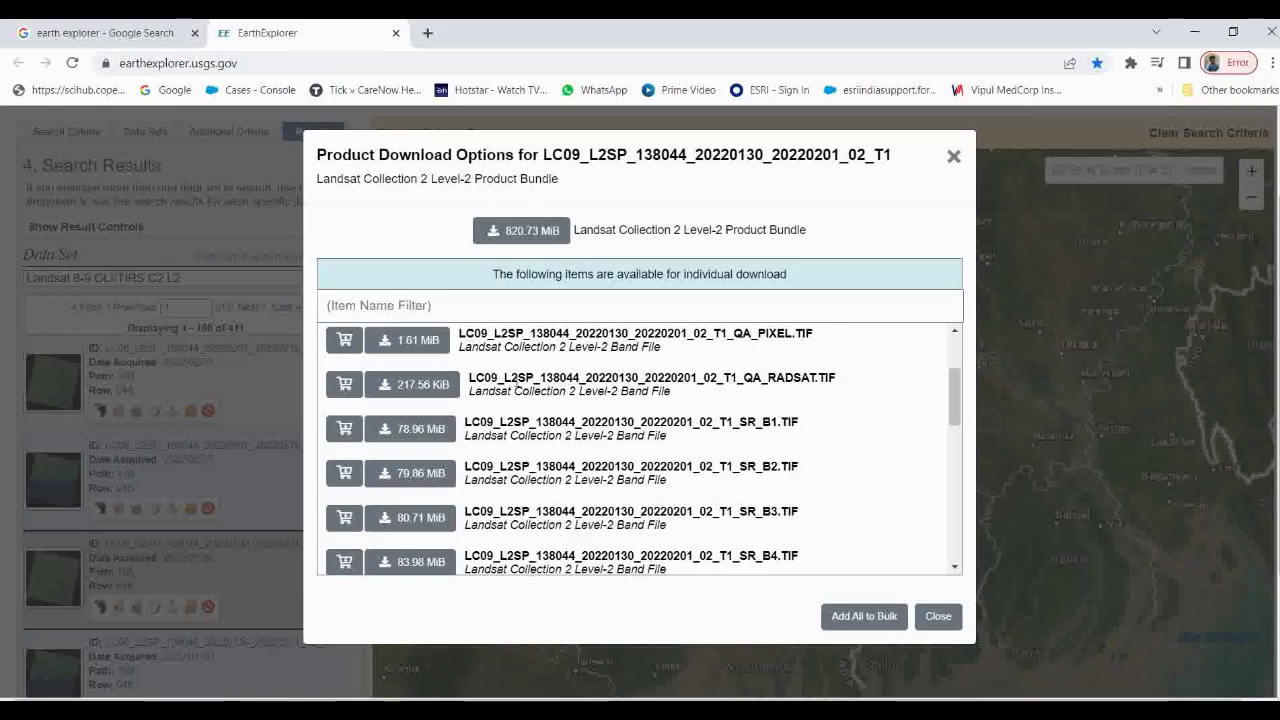
drag(541, 154, 661, 154)
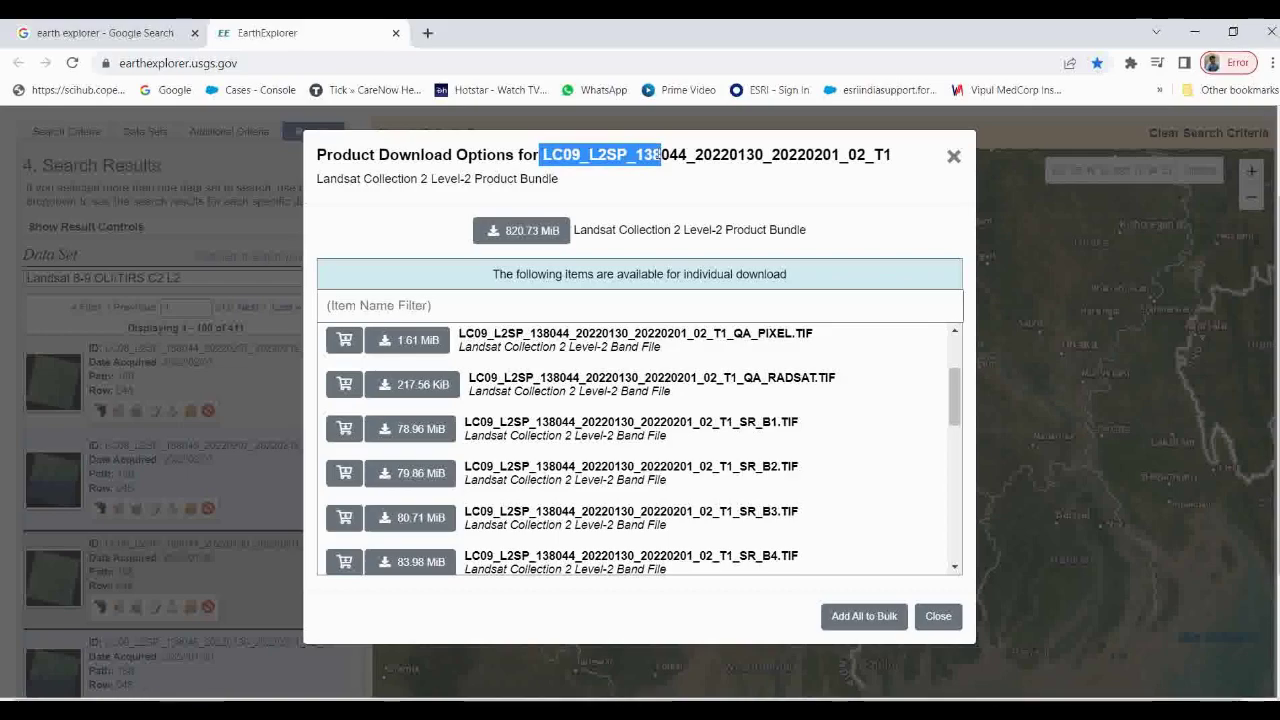
click(953, 156)
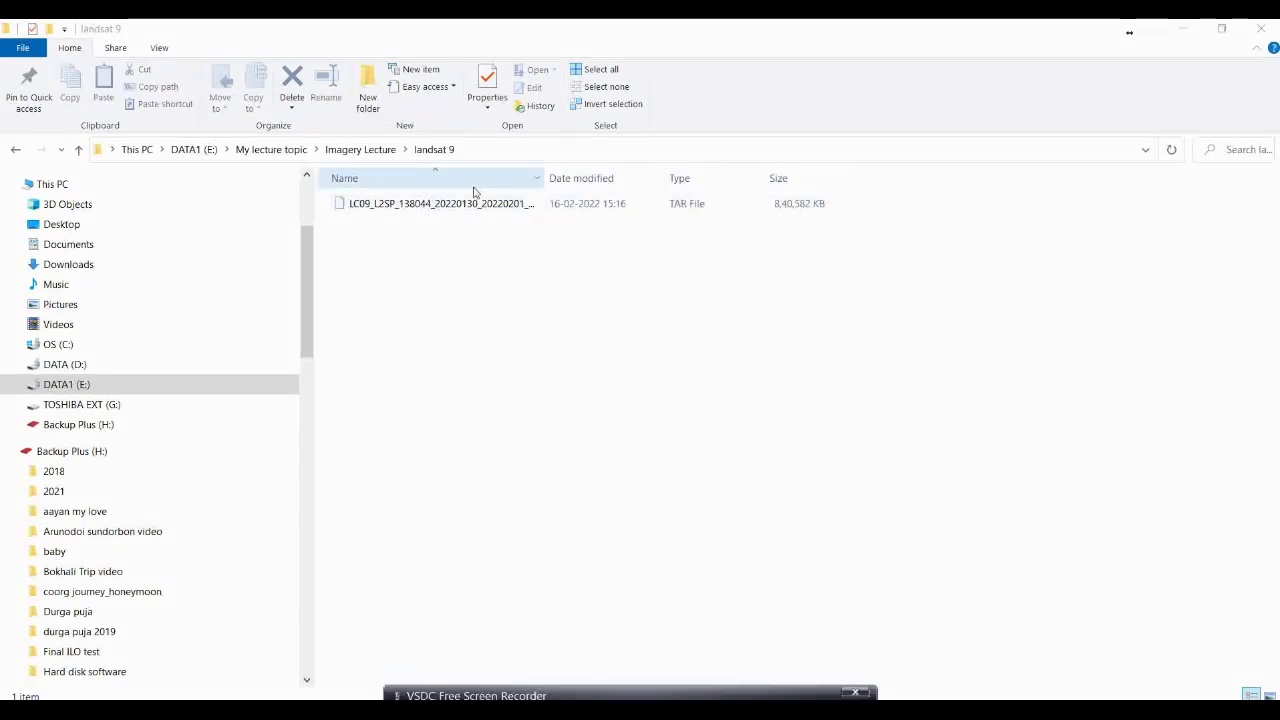
In File Explorer's landsat 9 folder, widen the Name column and extract LC09_L2SP_138044_20220130_20220201_02_T1.tar into the same folder with 7-Zip
drag(545, 172, 656, 172)
click(510, 205)
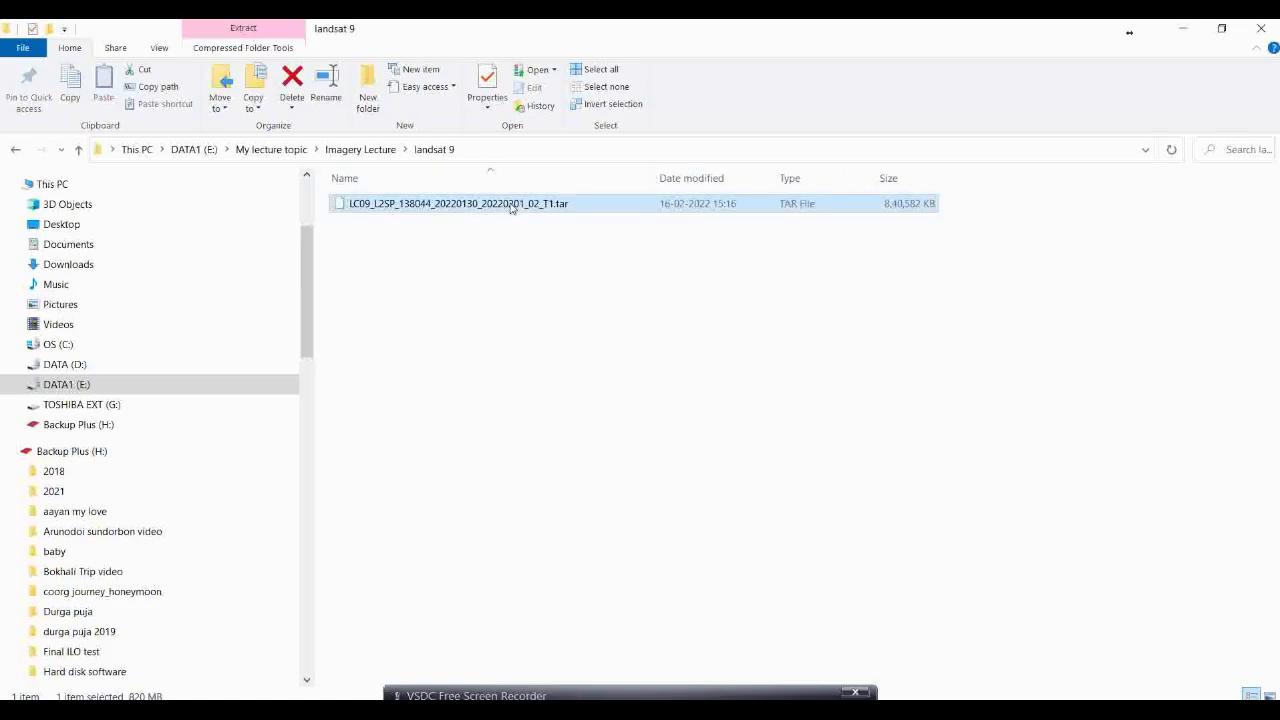
right_click(511, 207)
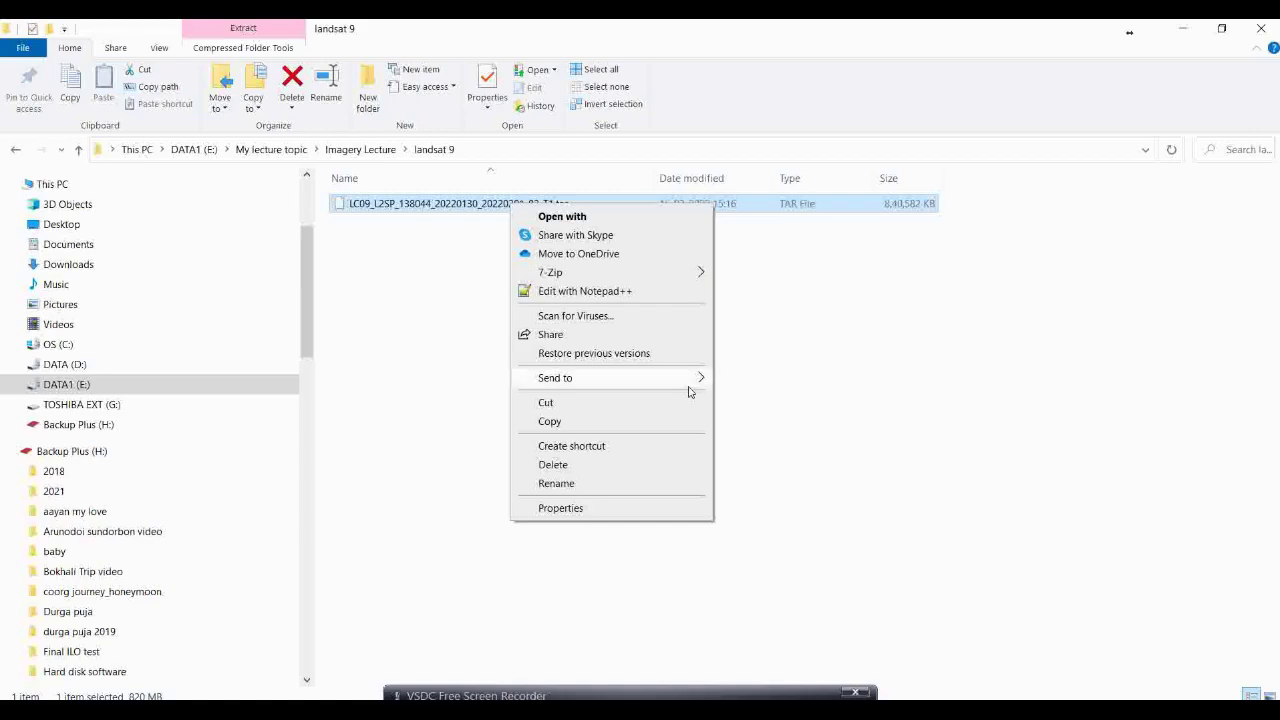
mouse_move(678, 276)
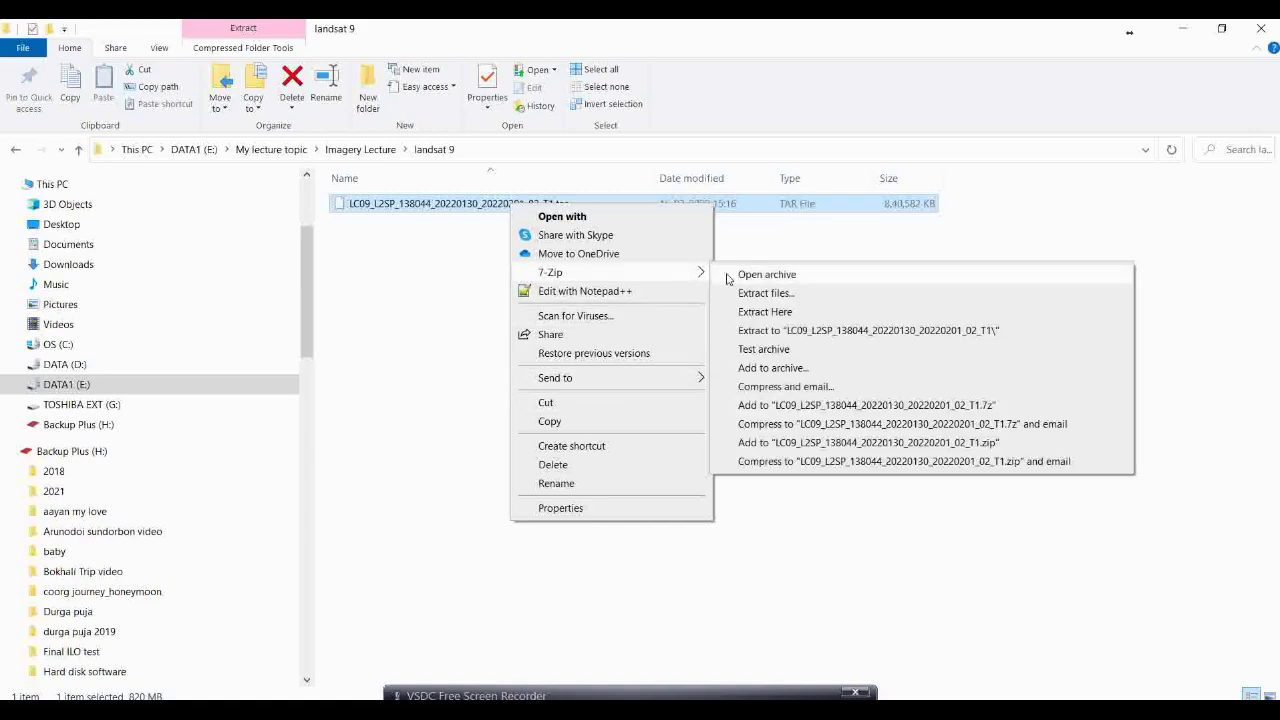
click(764, 313)
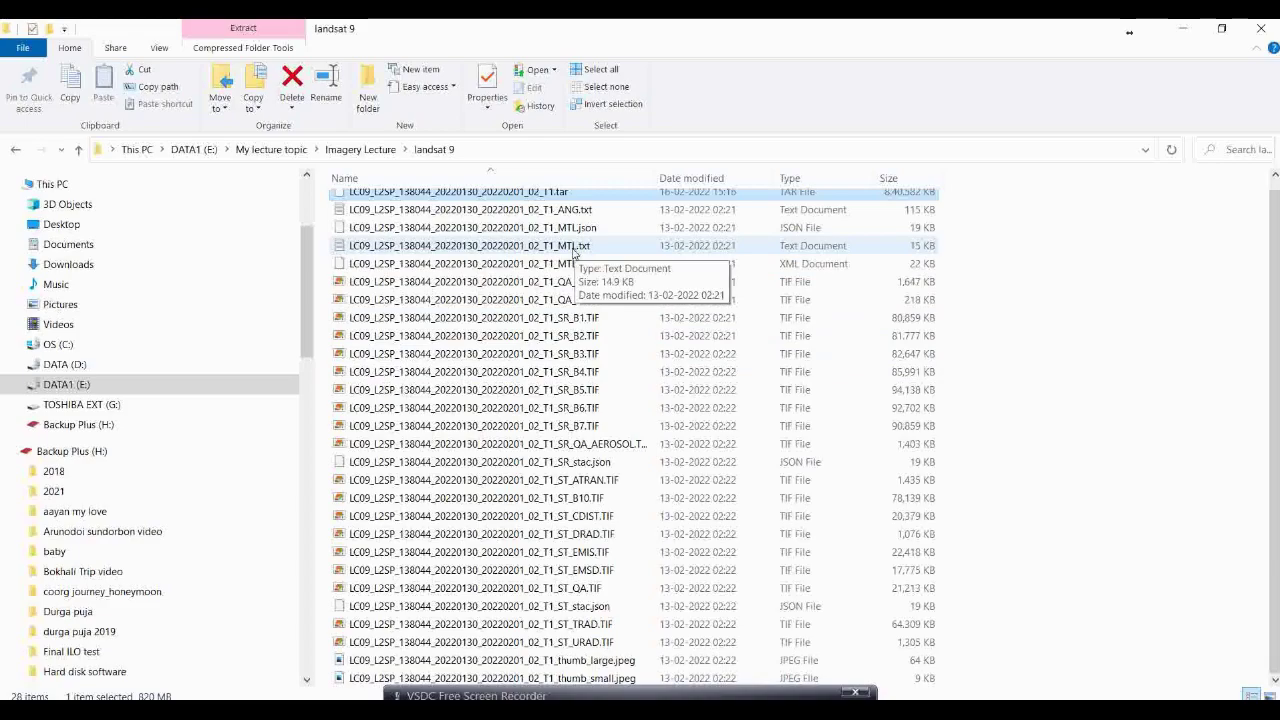
click(602, 709)
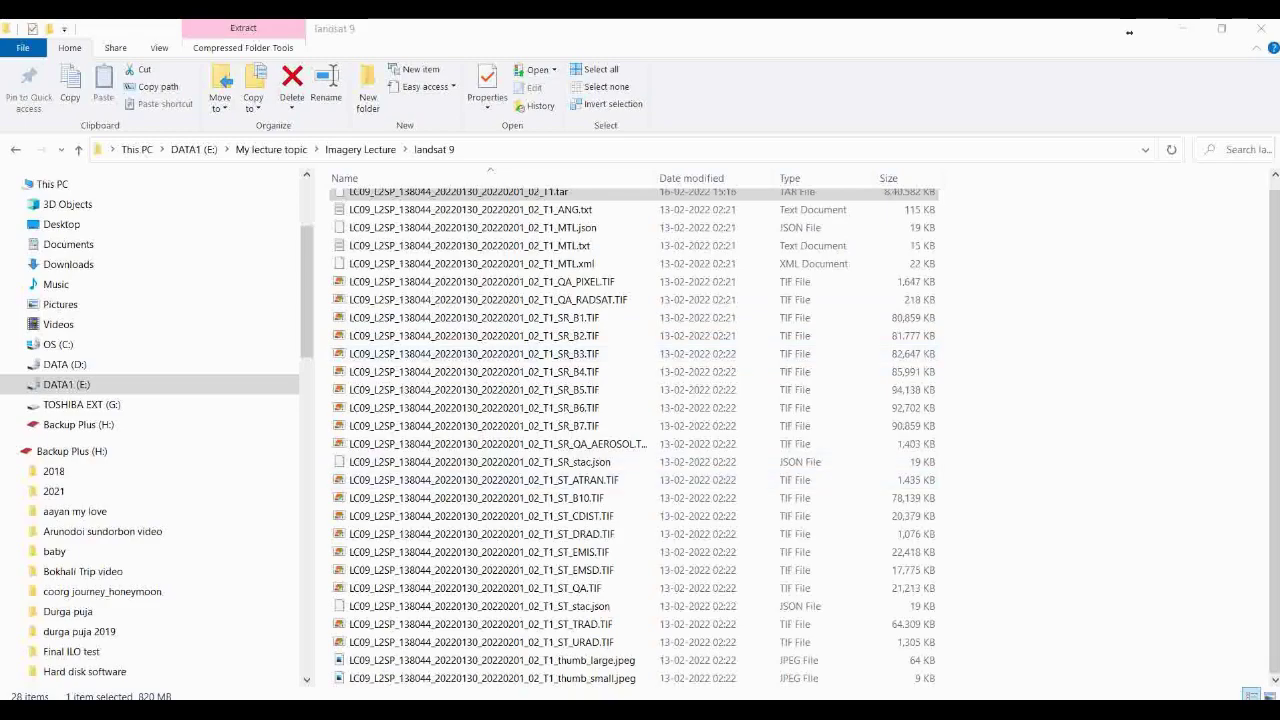
Switch to ArcGIS Pro and add the seven surface reflectance rasters SR_B1.TIF through SR_B7.TIF from the Landsat 9 folder to Map1
click(837, 688)
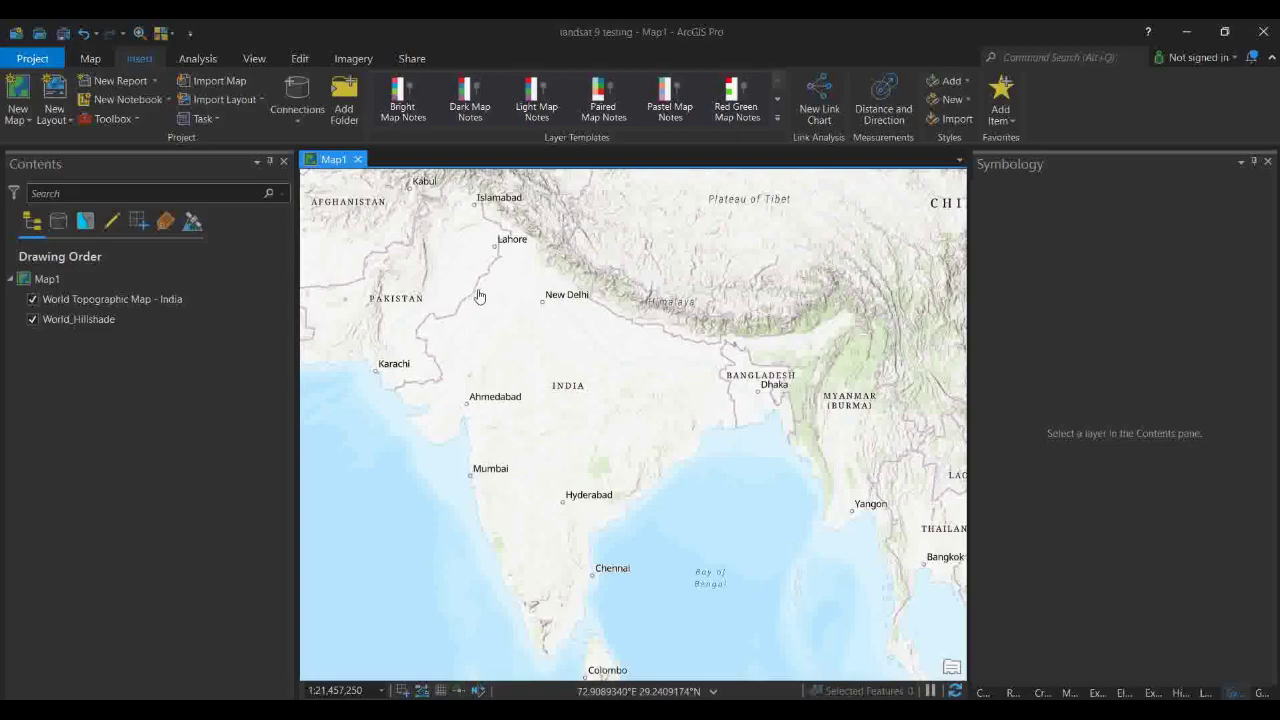
click(97, 61)
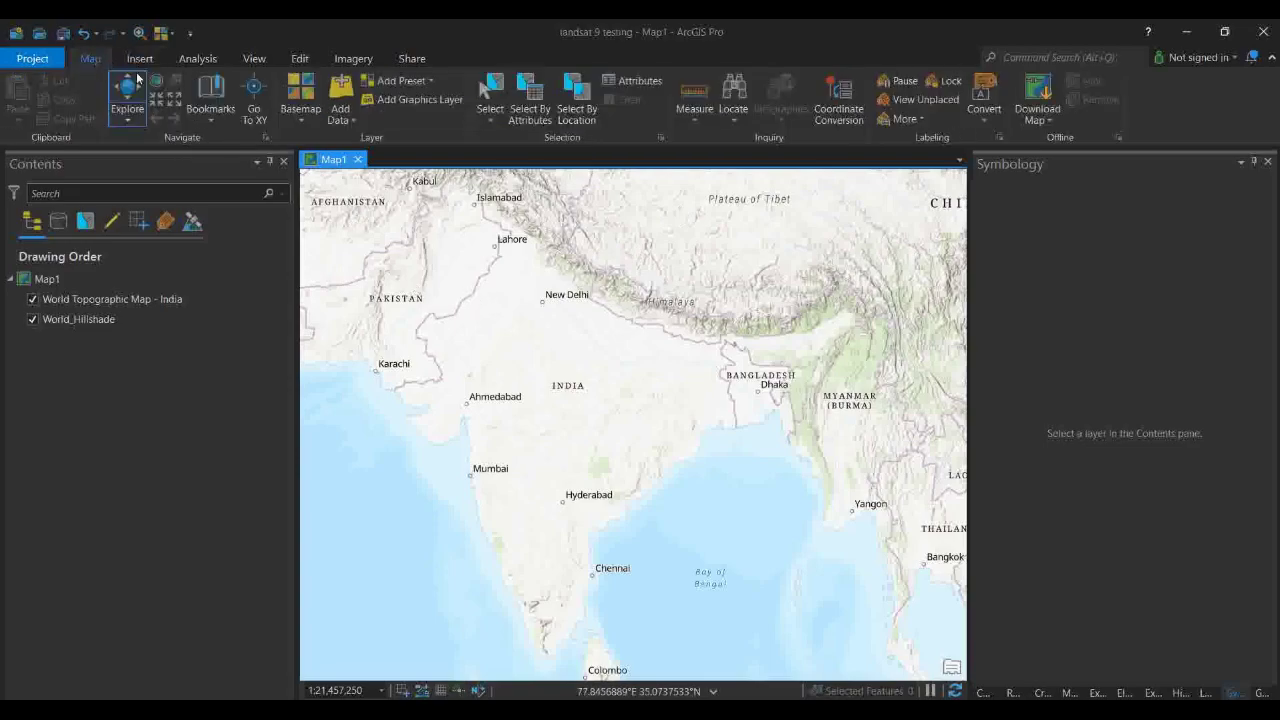
click(337, 127)
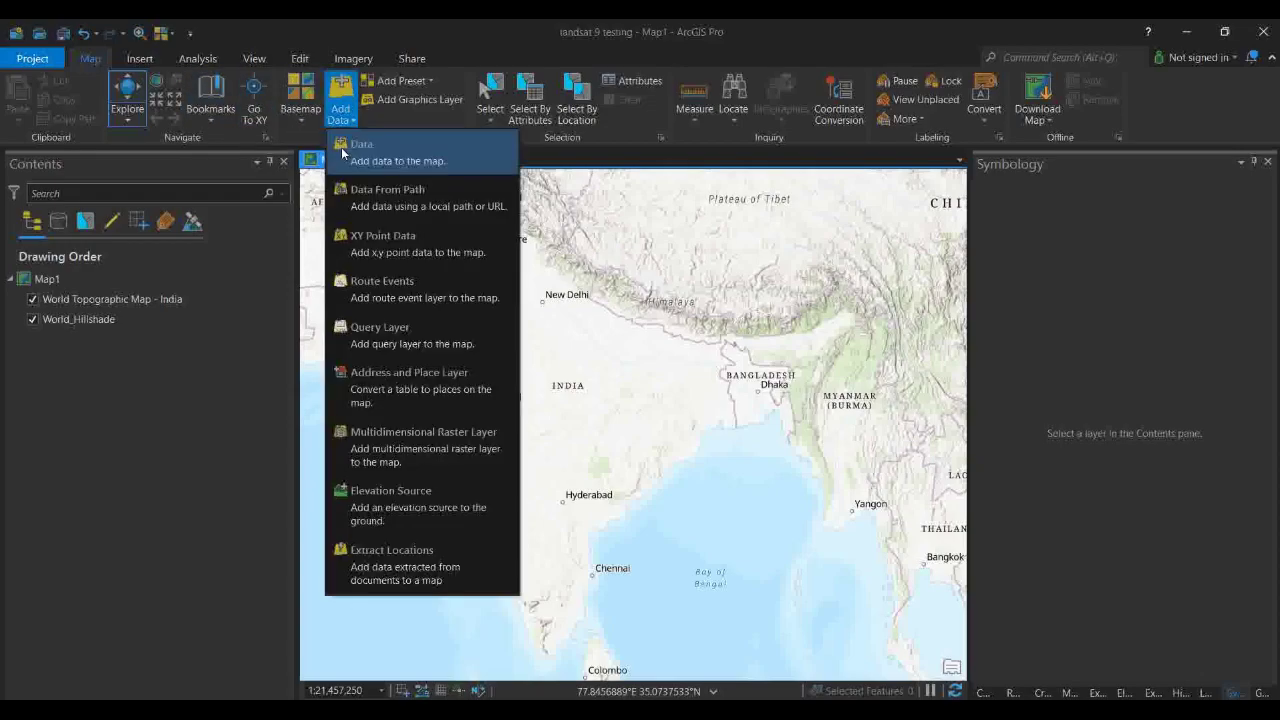
click(350, 163)
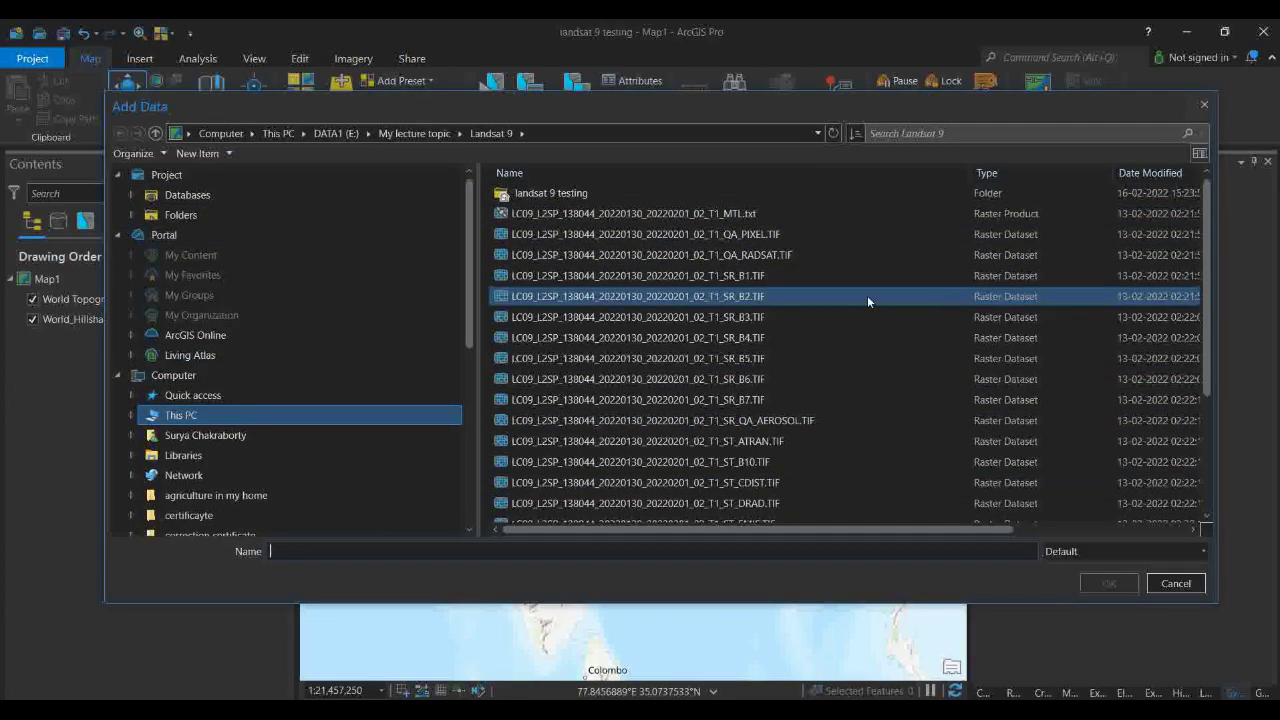
click(720, 277)
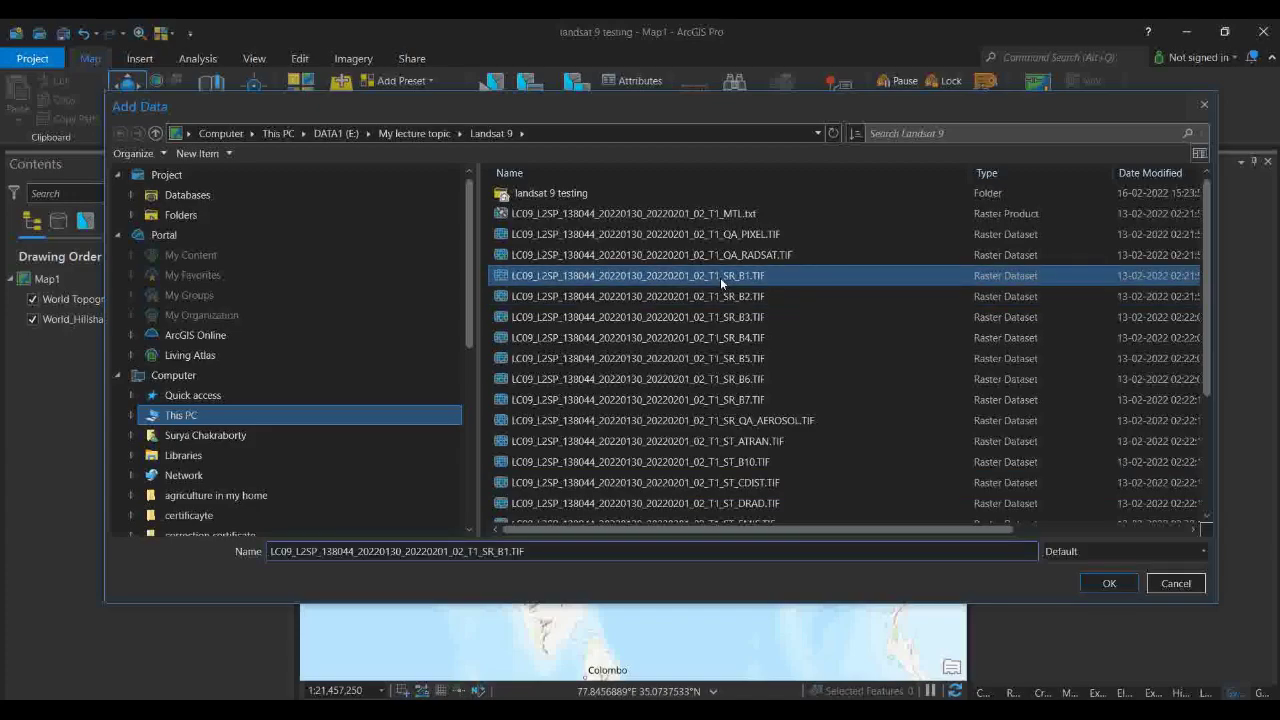
ctrl+click(726, 297)
ctrl+click(720, 317)
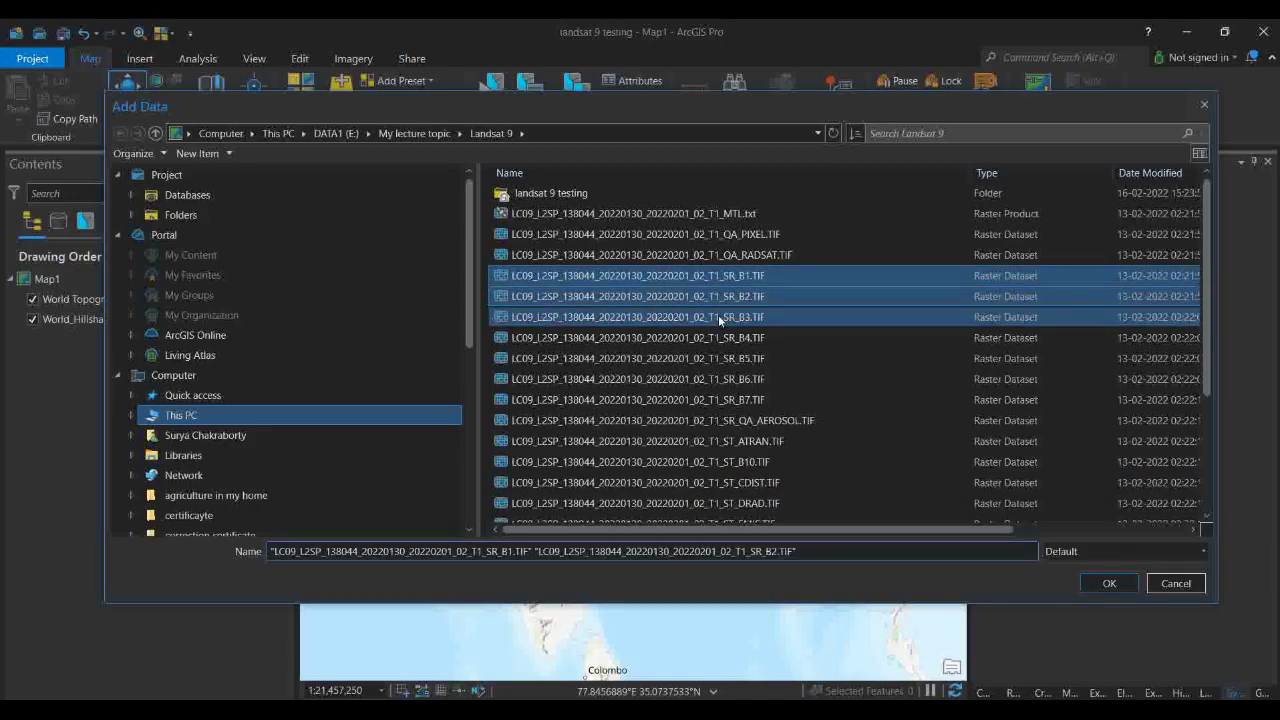
ctrl+click(719, 337)
ctrl+click(725, 358)
ctrl+click(725, 379)
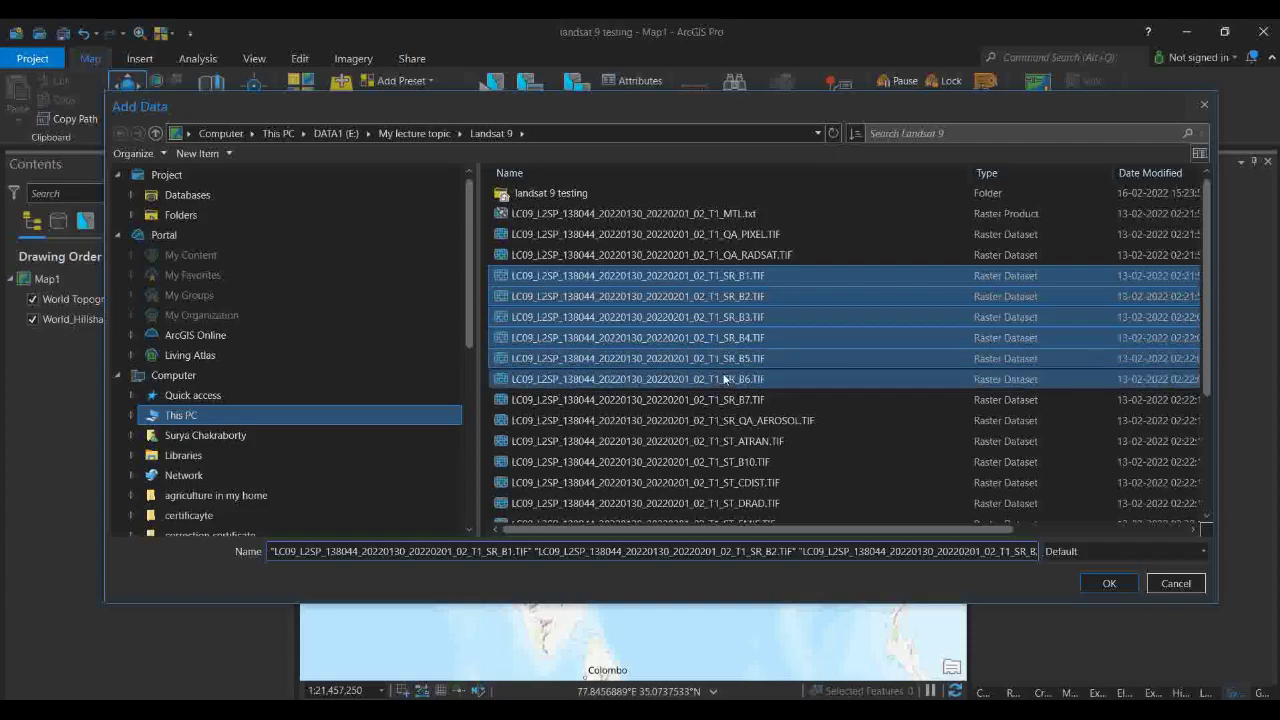
ctrl+click(726, 399)
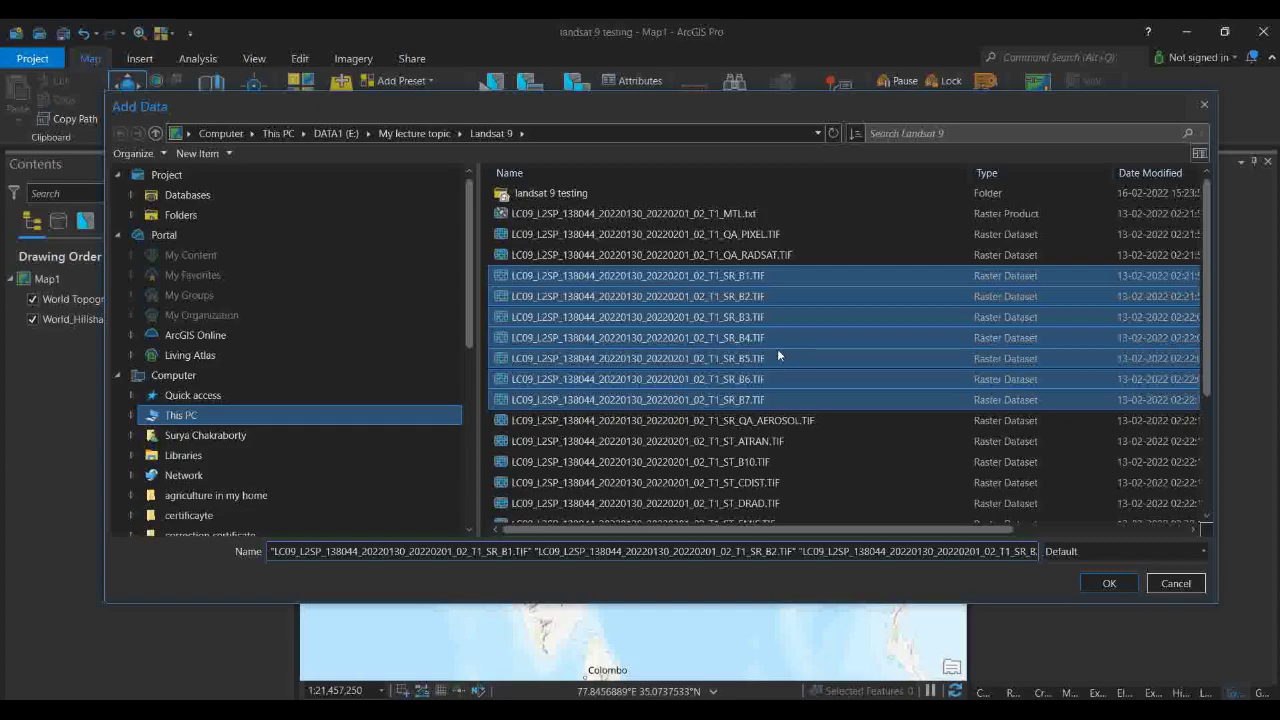
click(1109, 584)
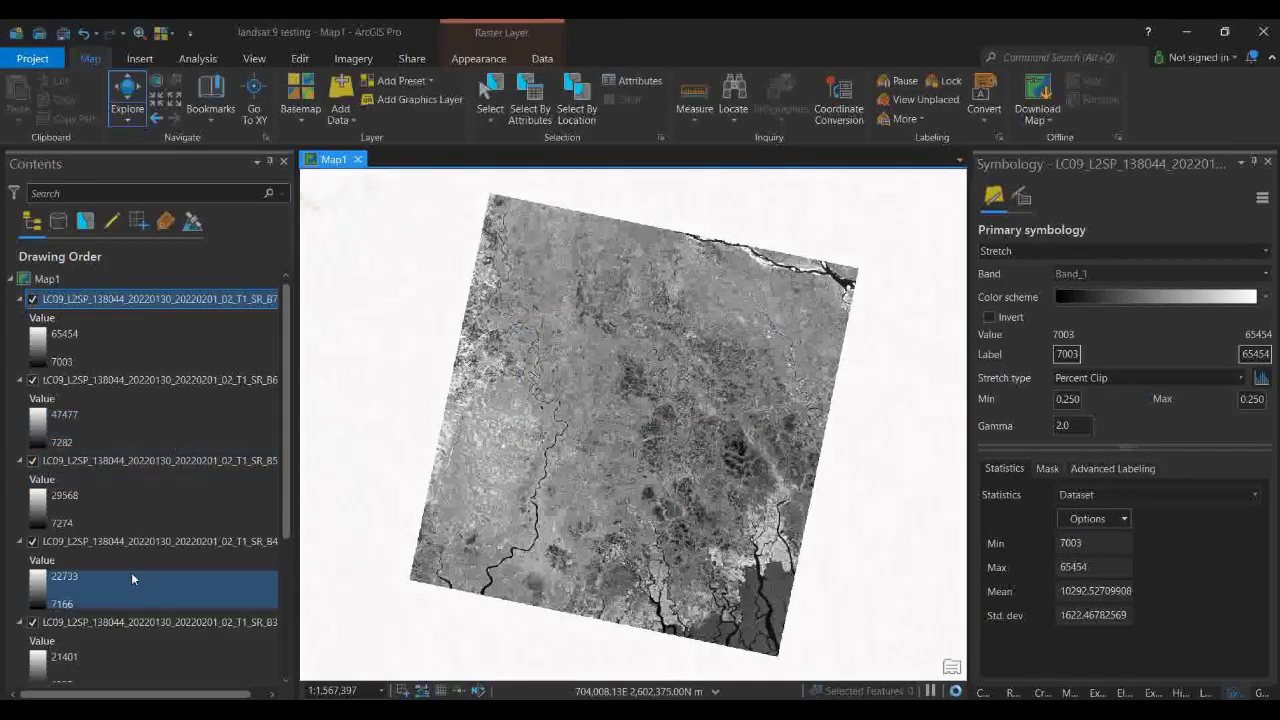
Widen the Contents pane to show full layer names, and move SR_B1 to the top of the drawing order with SR_B2 directly beneath it
drag(295, 460, 376, 451)
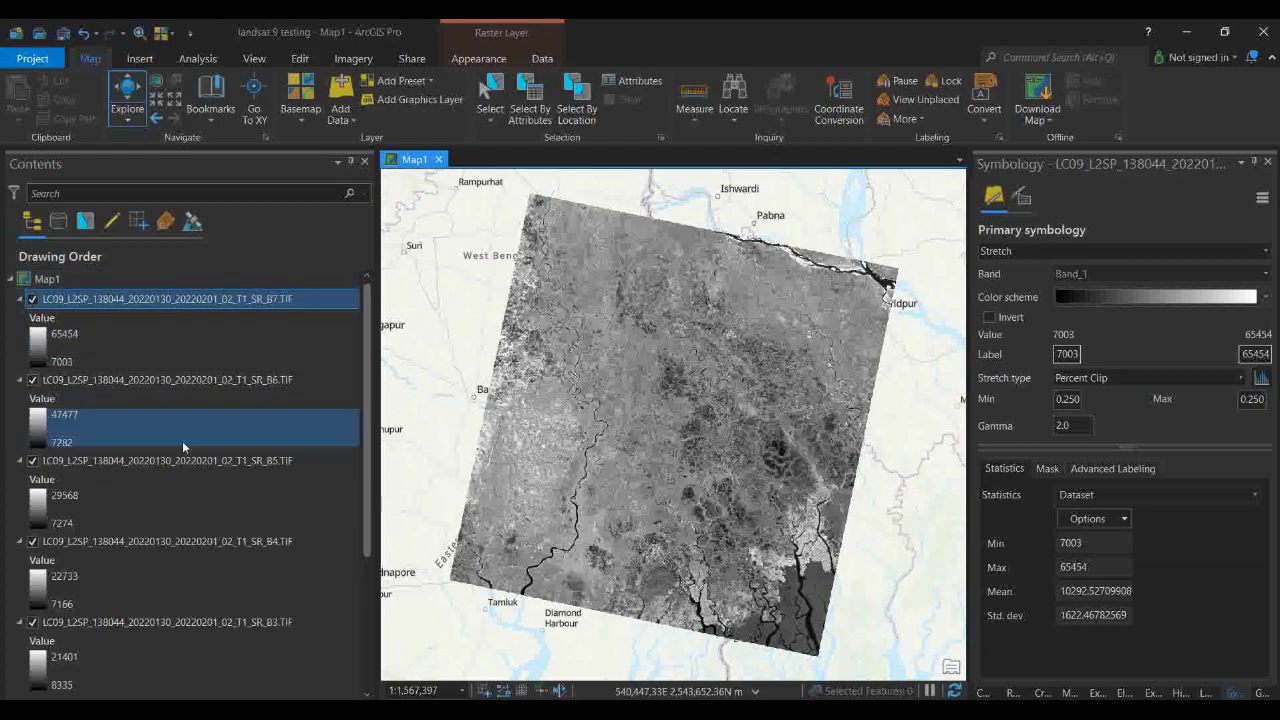
scroll(156, 622, down, 3)
click(165, 623)
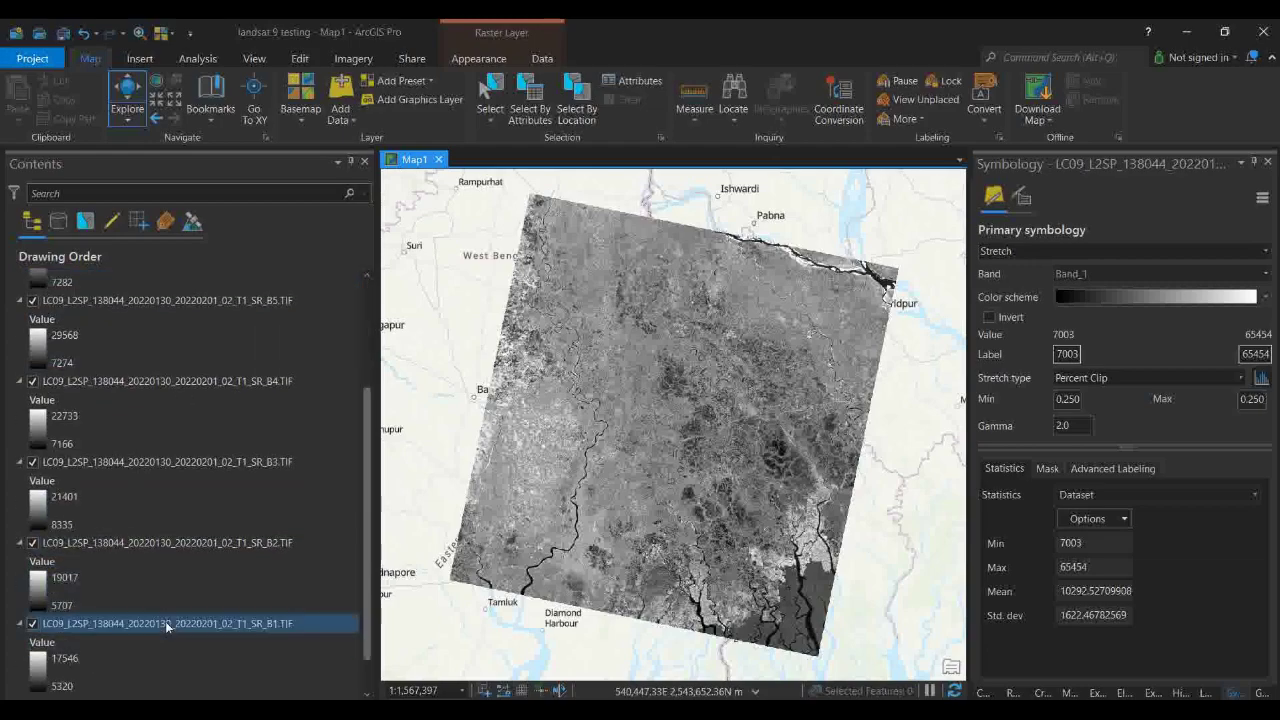
drag(165, 624, 165, 307)
scroll(200, 500, down, 3)
click(215, 636)
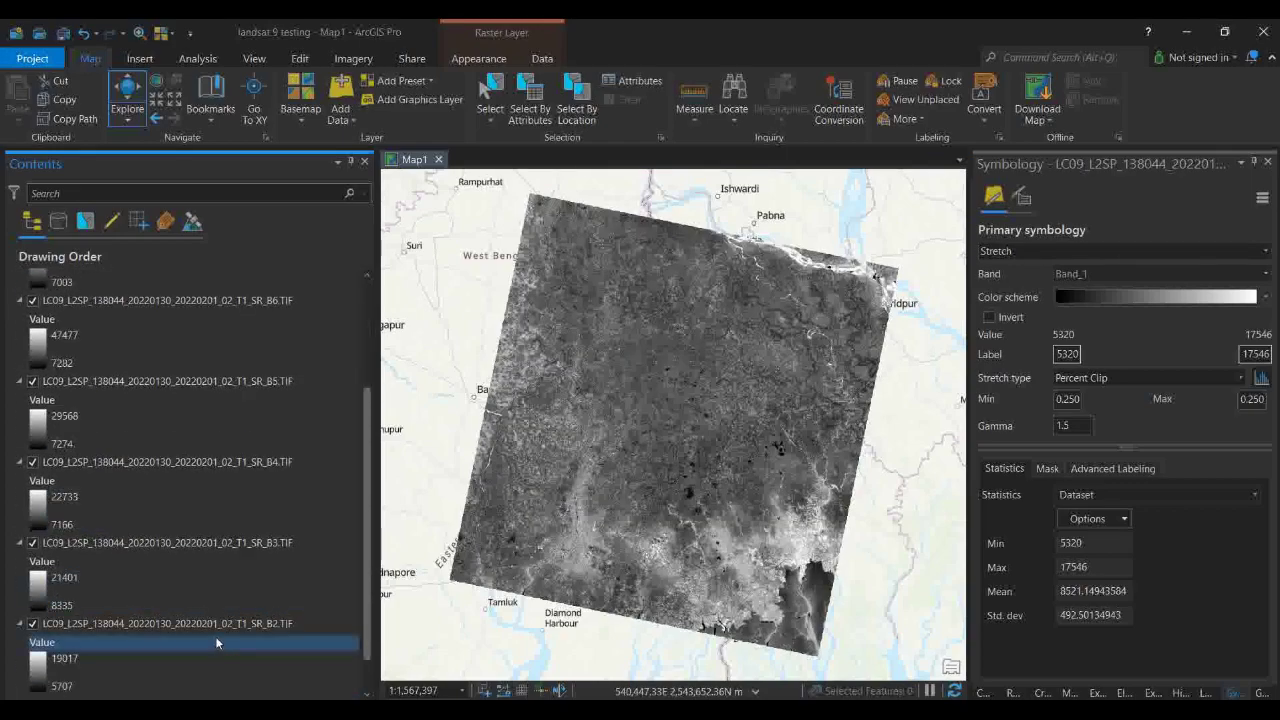
drag(216, 627, 226, 366)
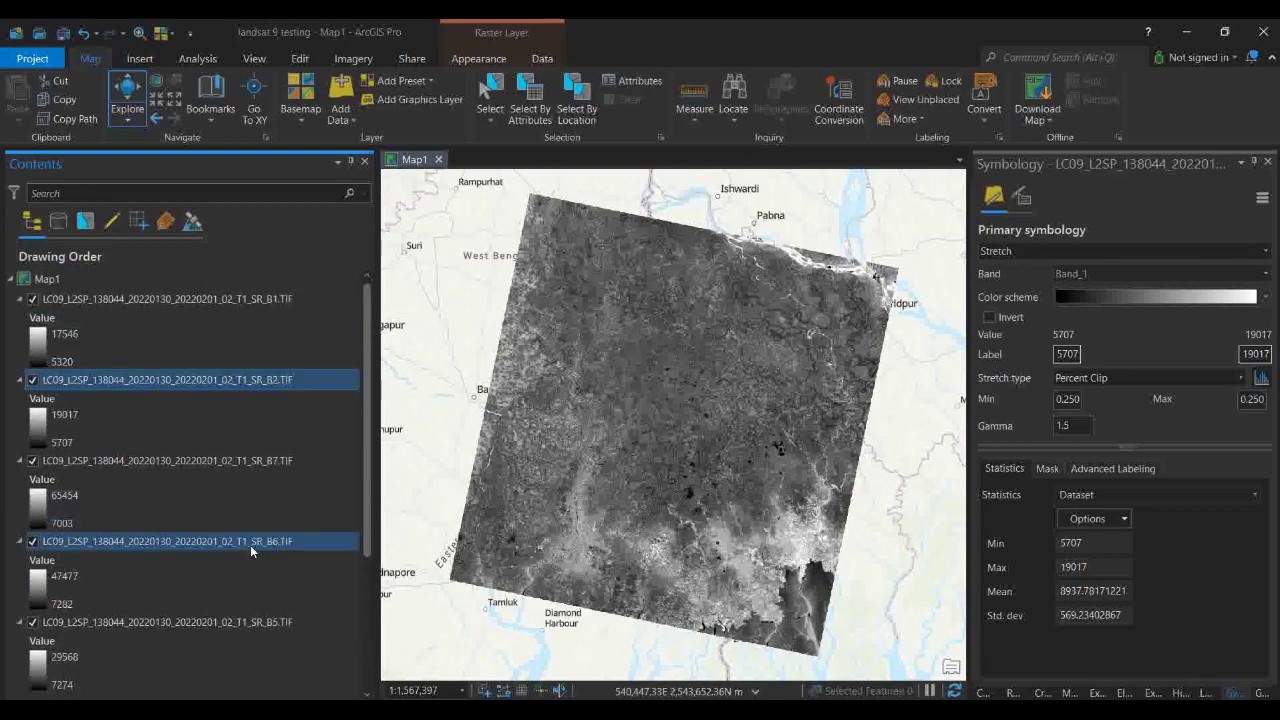
Move the SR_B3 layer directly below SR_B2 and the SR_B4 layer directly below SR_B3 in the drawing order
scroll(250, 545, down, 1)
scroll(245, 575, down, 2)
click(228, 664)
drag(232, 620, 199, 403)
scroll(200, 470, down, 2)
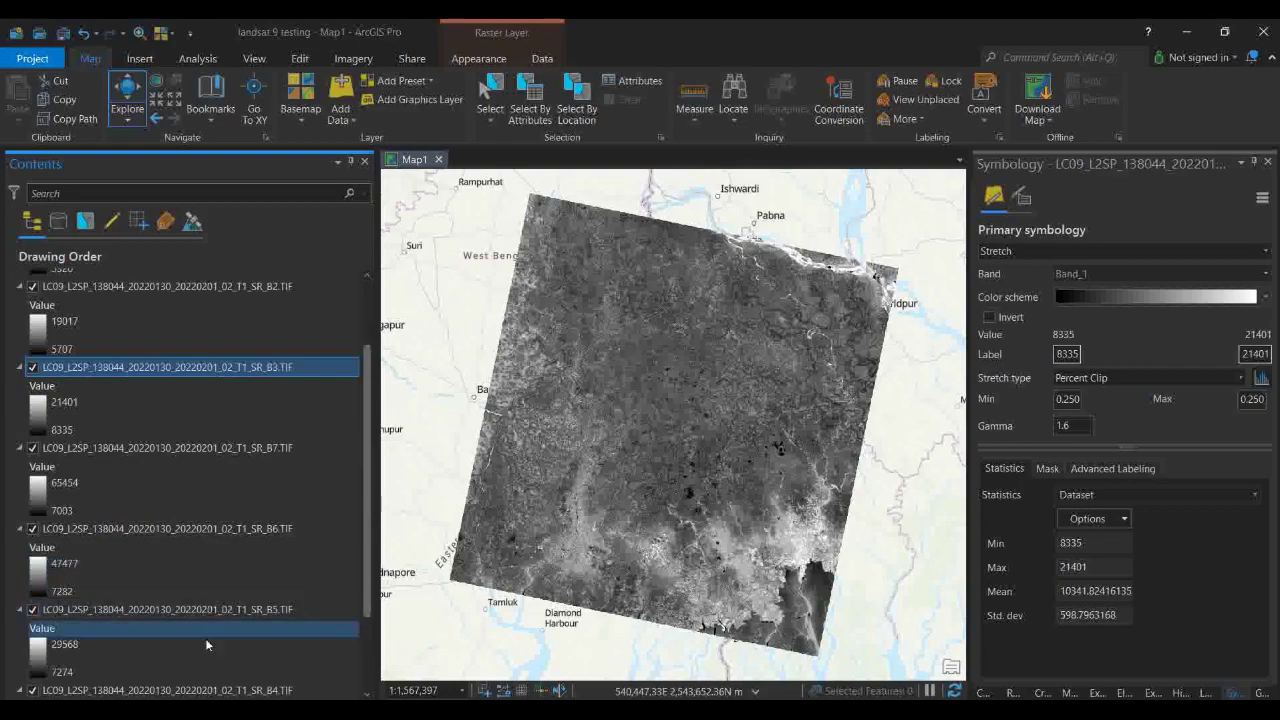
click(199, 691)
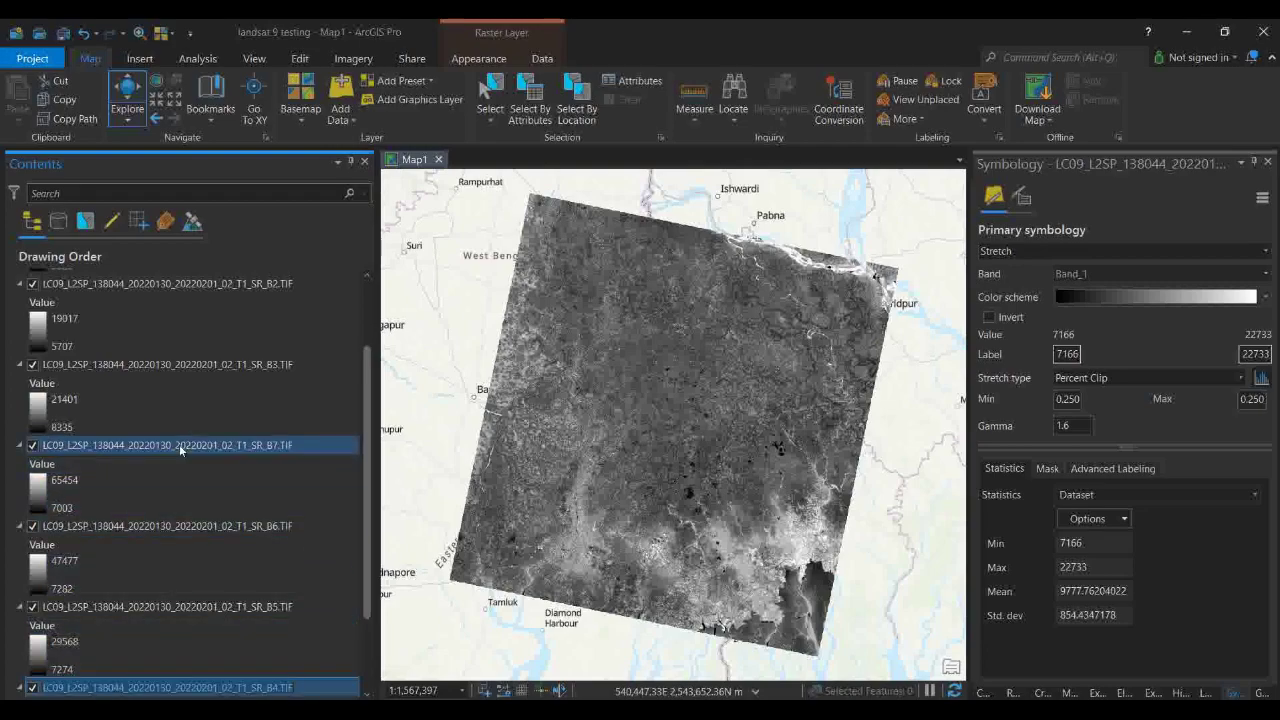
scroll(112, 551, down, 2)
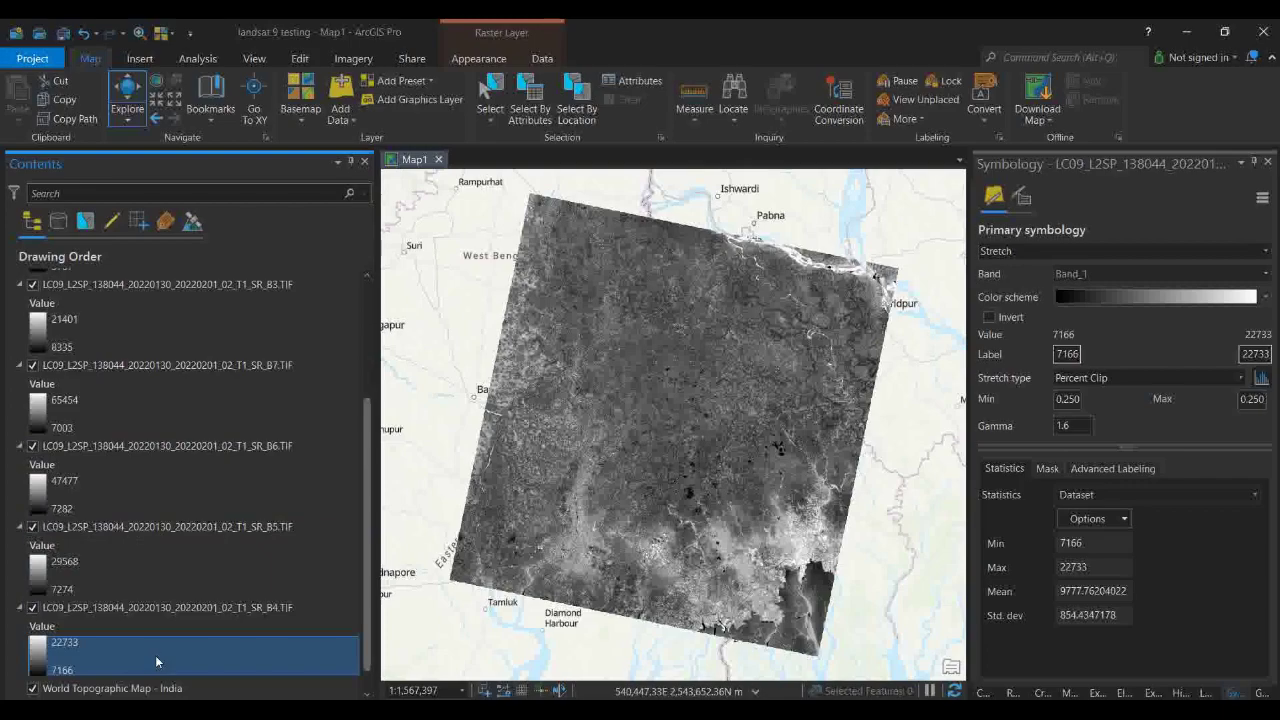
drag(143, 607, 195, 298)
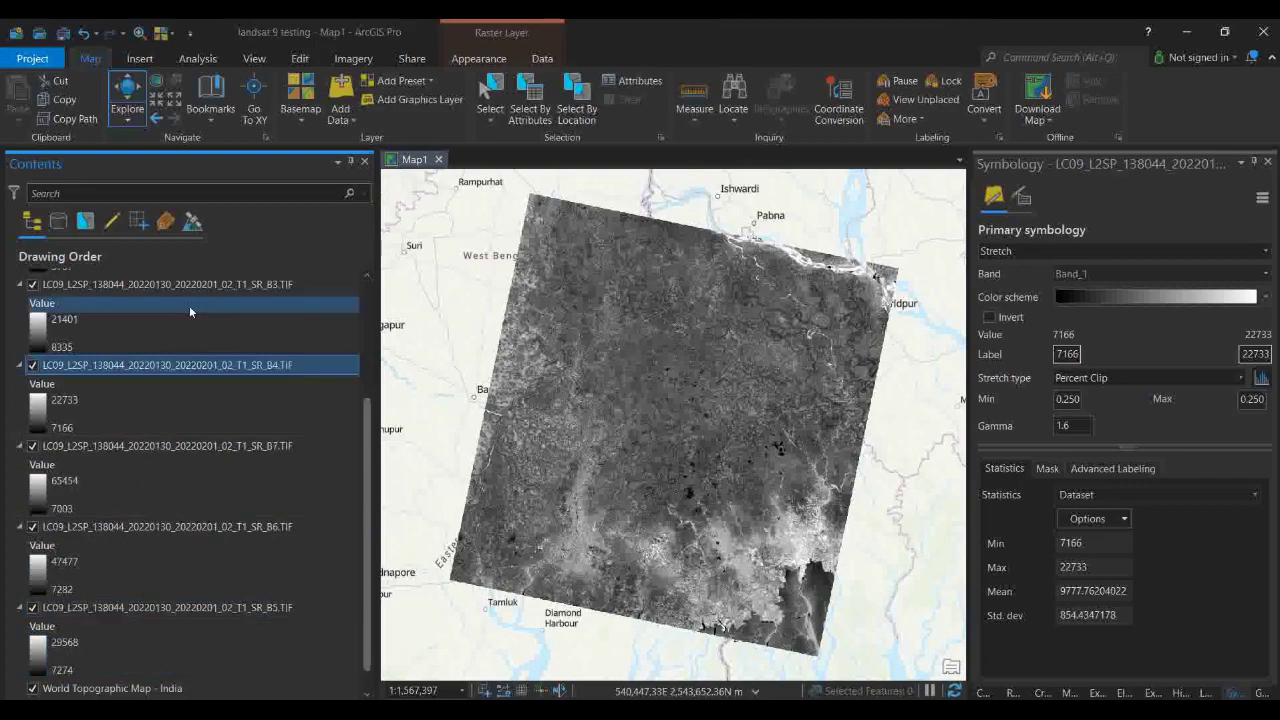
Move SR_B5 below SR_B4 and SR_B6 below SR_B5, so the band layers run in order from SR_B1 to SR_B7
click(199, 606)
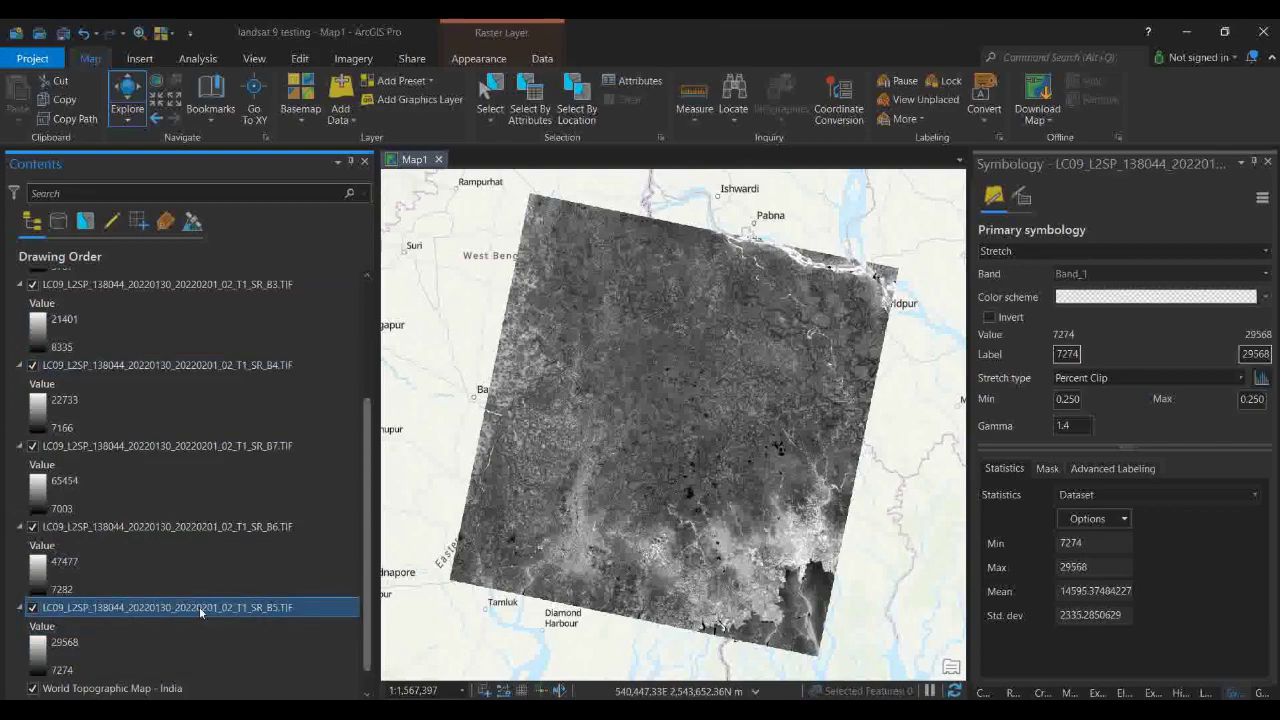
drag(199, 606, 213, 448)
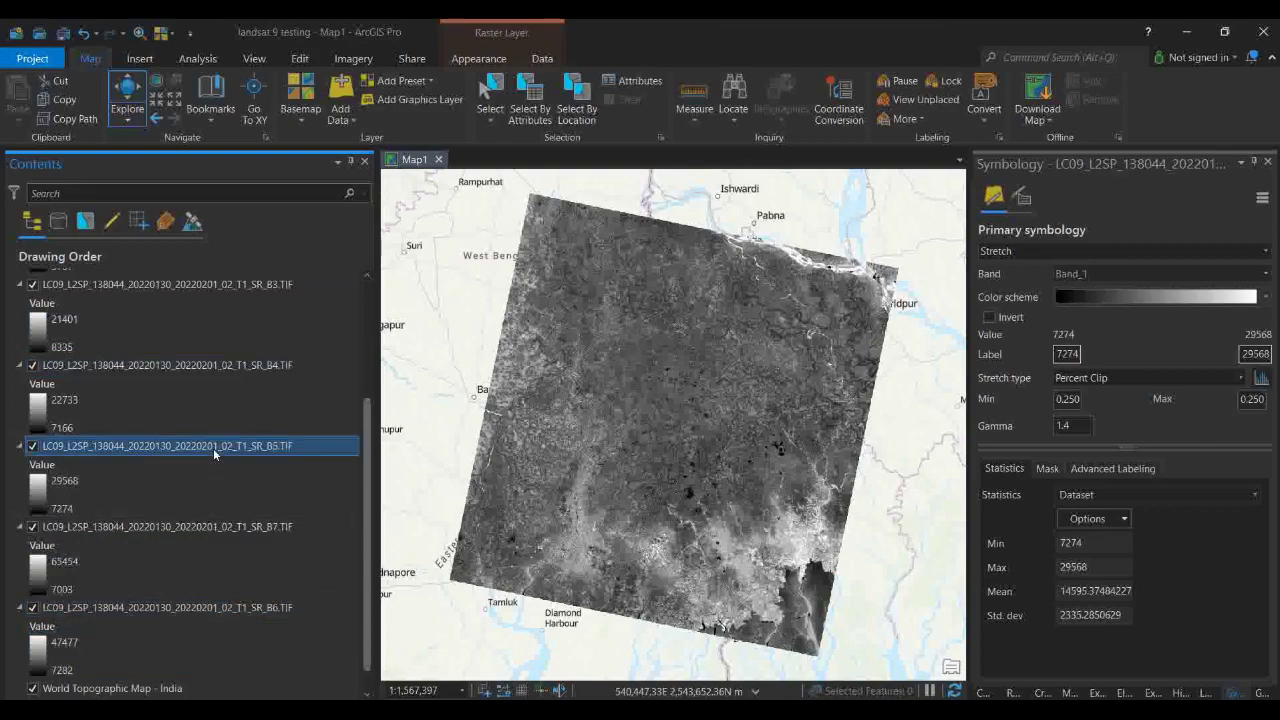
click(228, 607)
drag(228, 607, 224, 517)
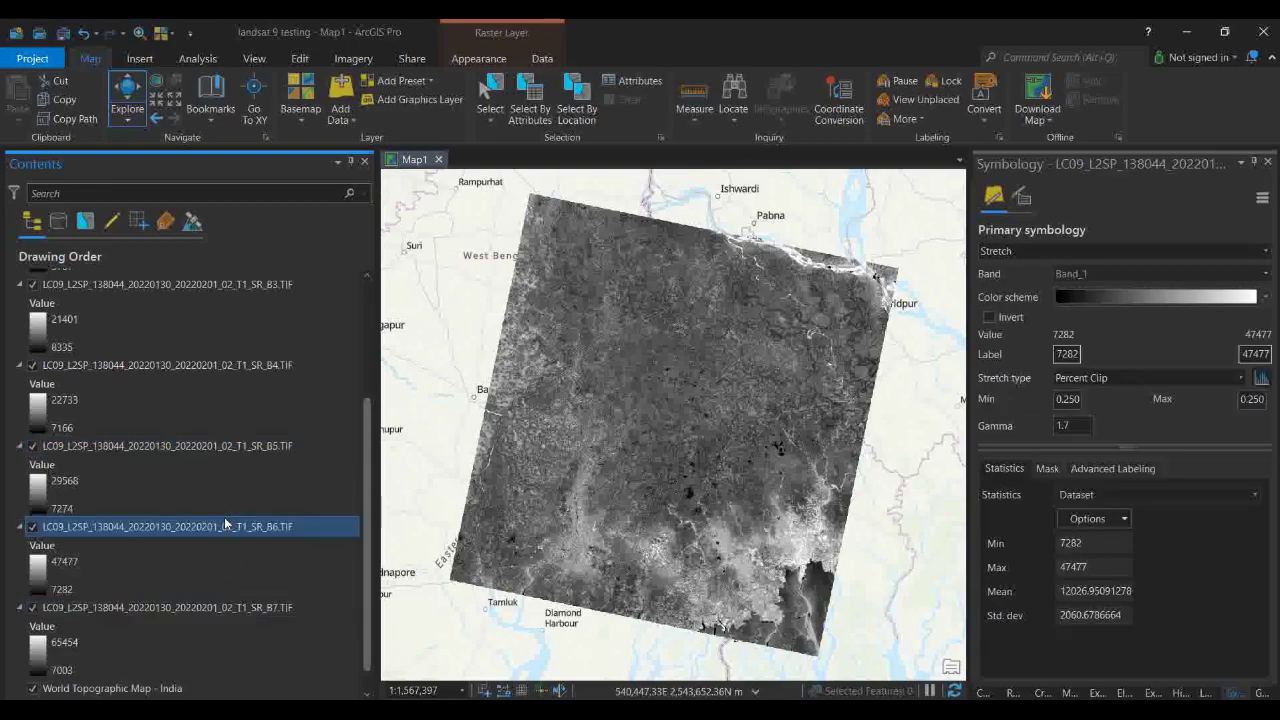
scroll(247, 616, up, 2)
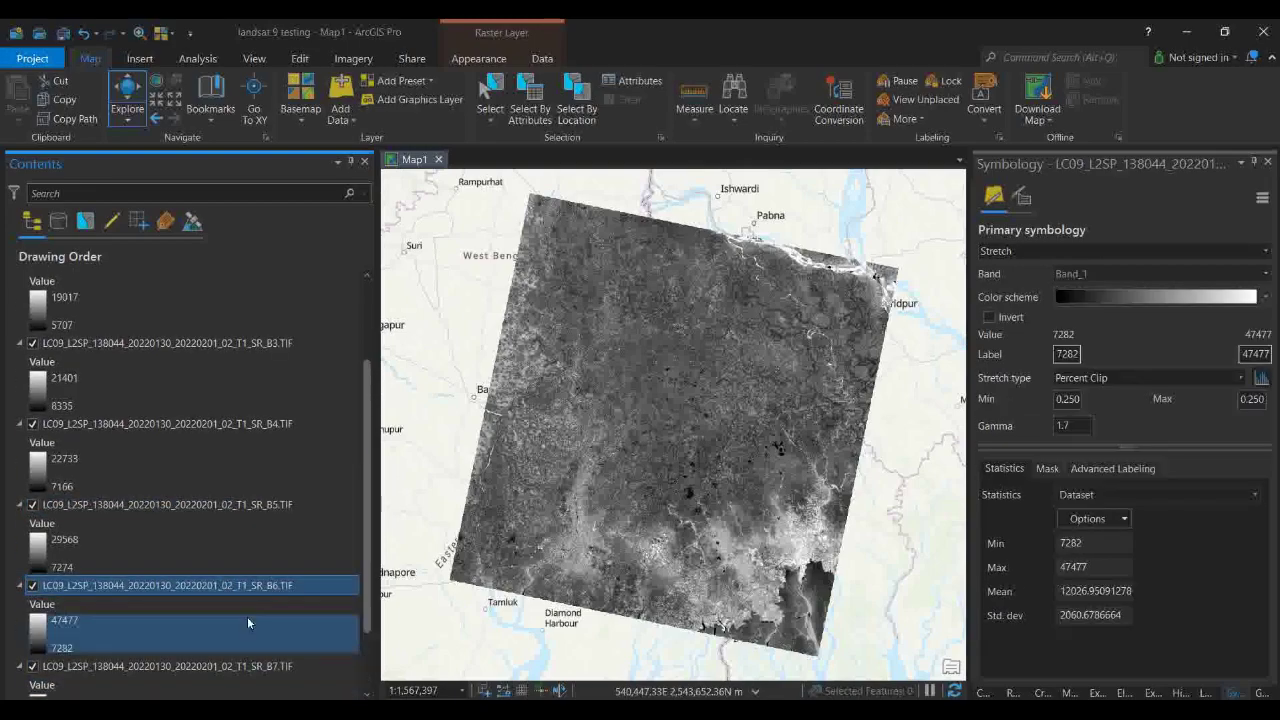
scroll(281, 584, up, 4)
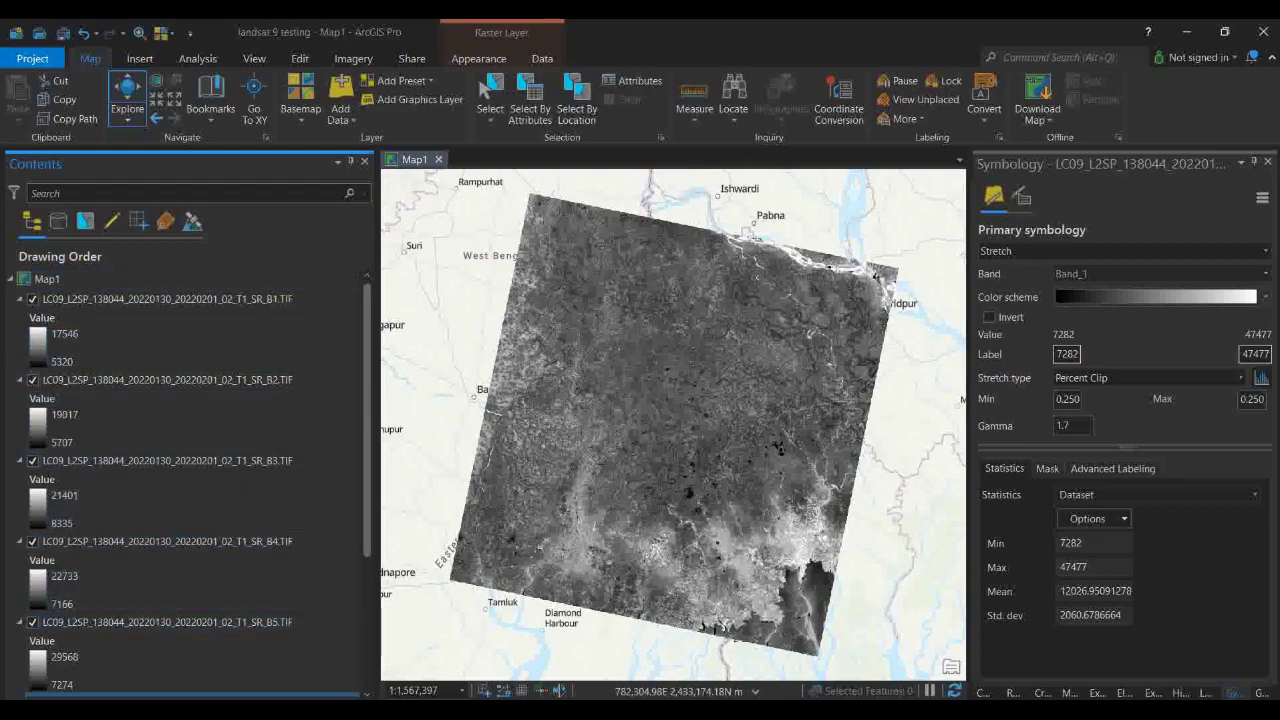
Switch to the Chrome window with EarthExplorer and search Google for "landsat 9 band information" in a new tab
mouse_move(763, 708)
click(858, 645)
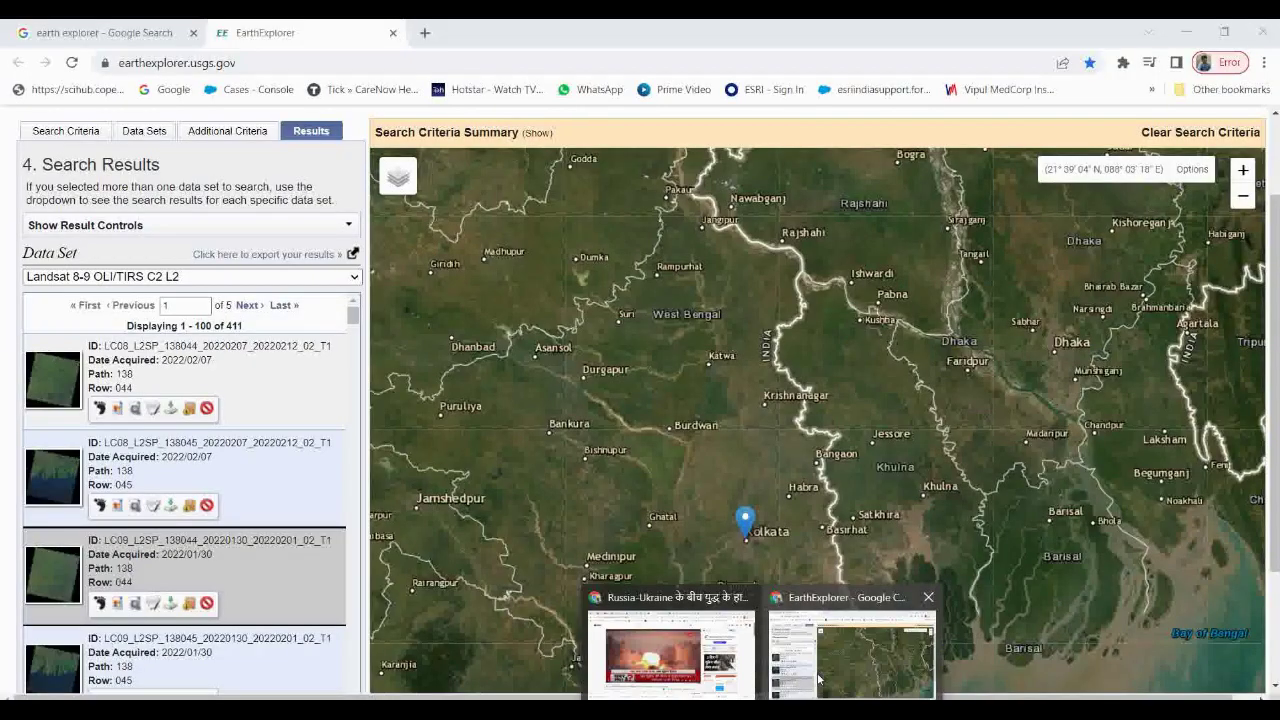
click(425, 33)
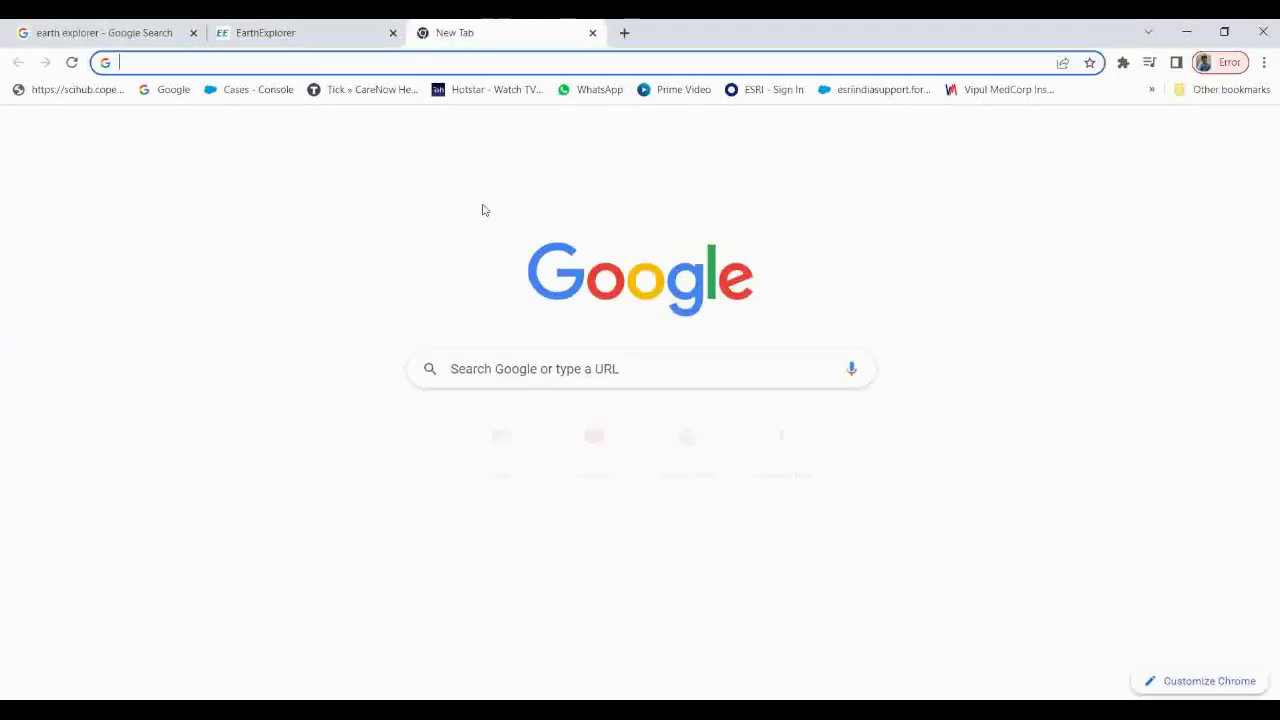
click(499, 370)
text(lan)
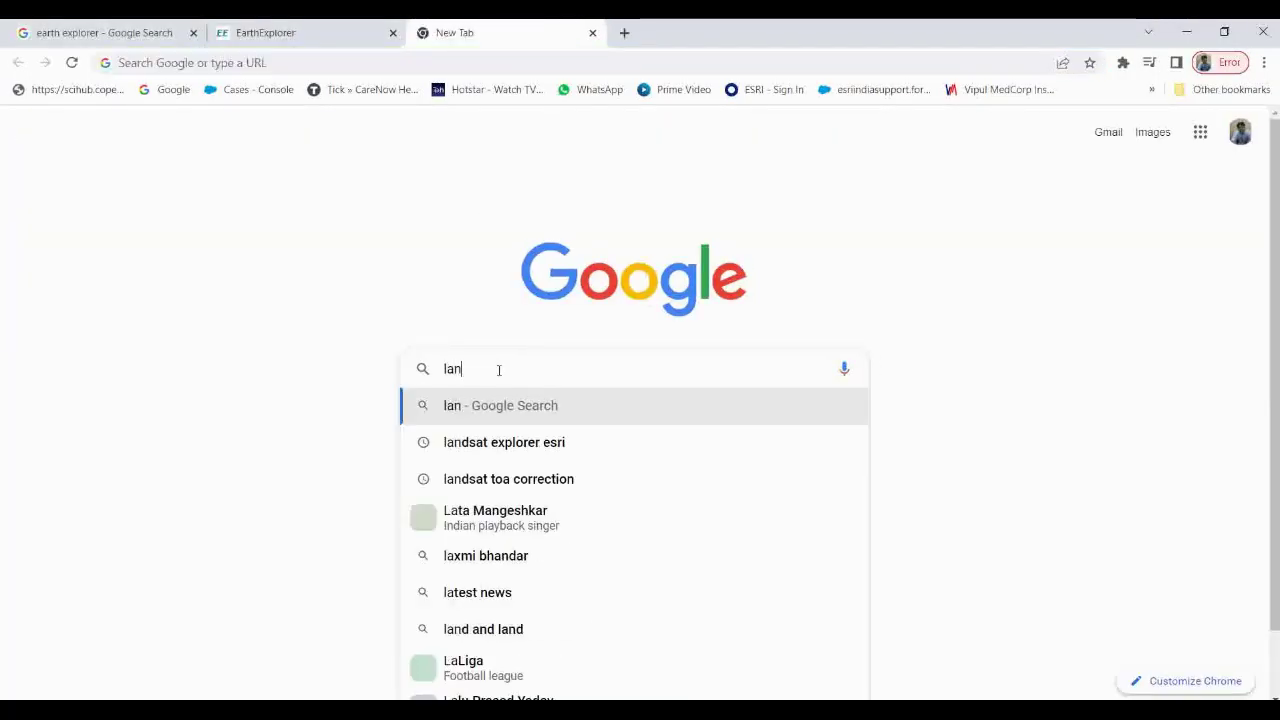
text(dsat 9)
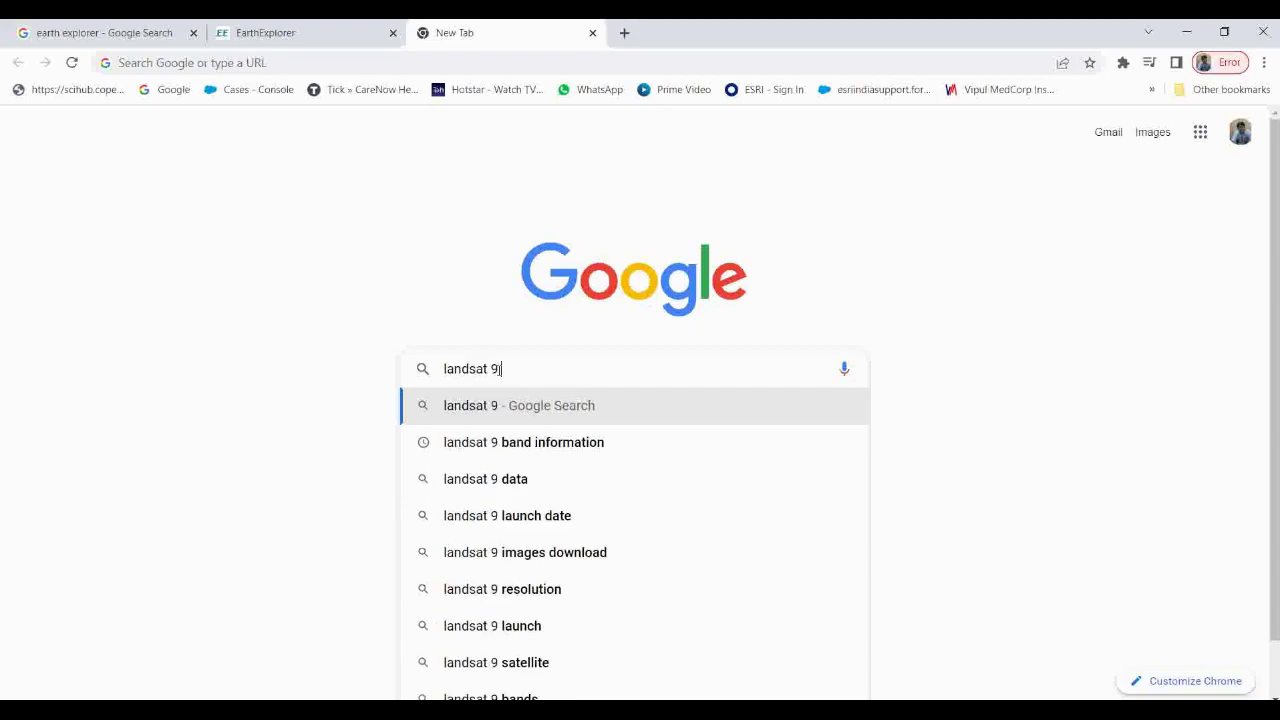
text( band i)
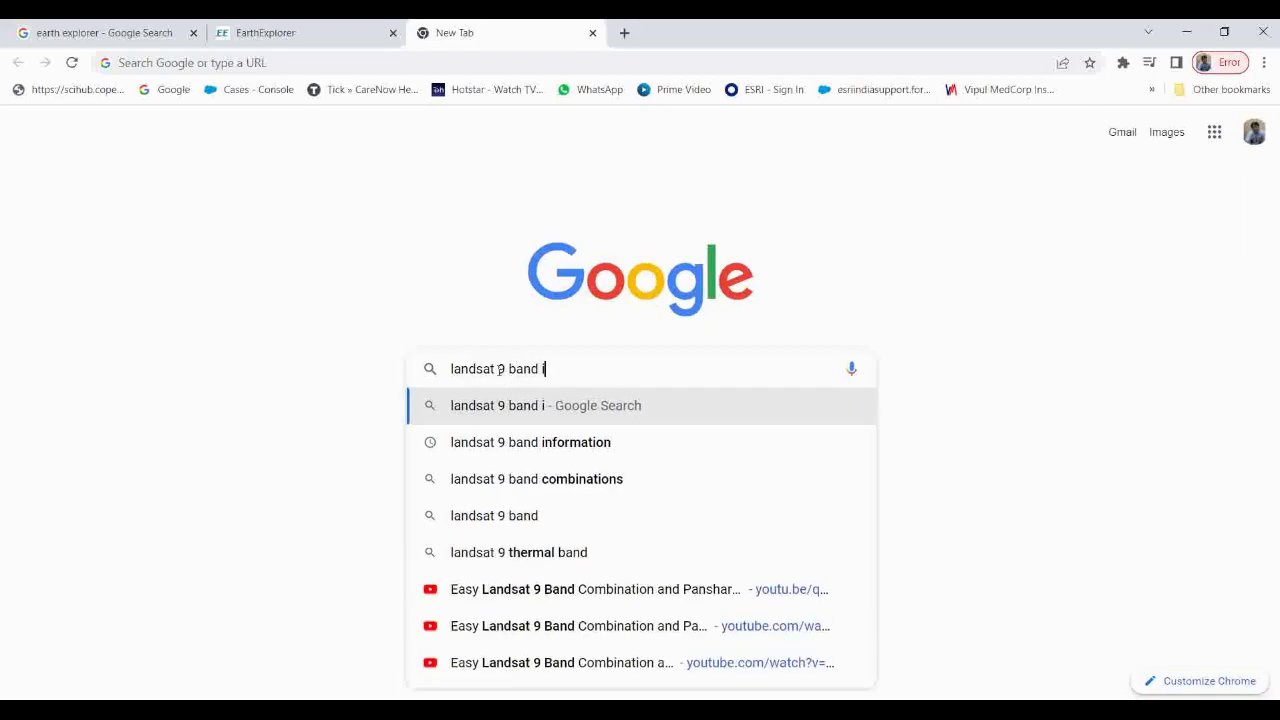
text(nformation)
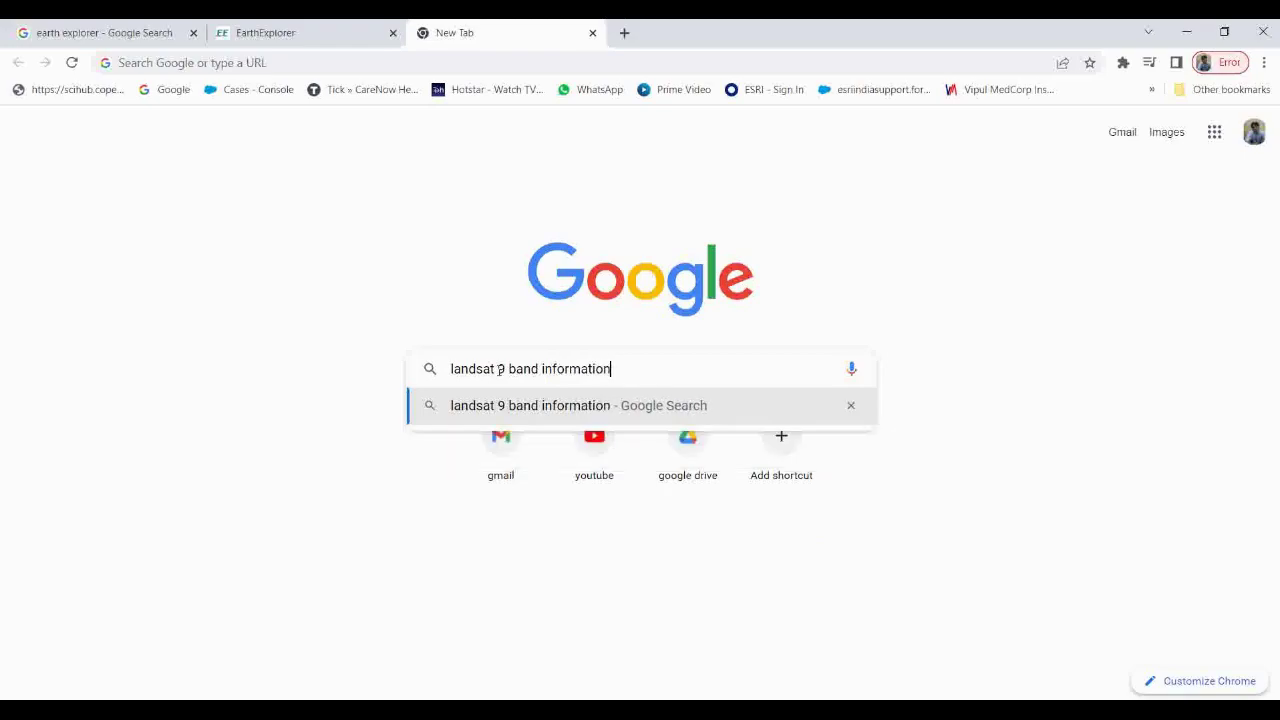
key(Return)
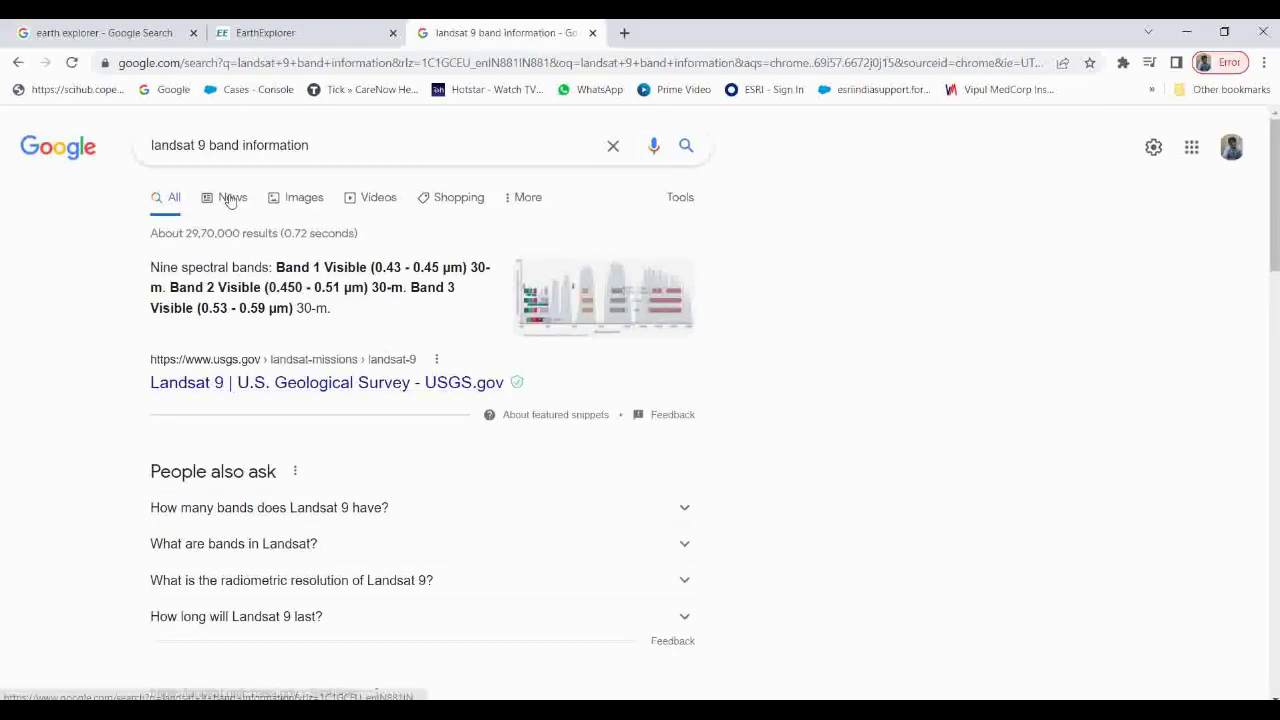
Show the image results and open the Landsat 9 Launch band table from GIS Vacancy to read the band designations
click(301, 200)
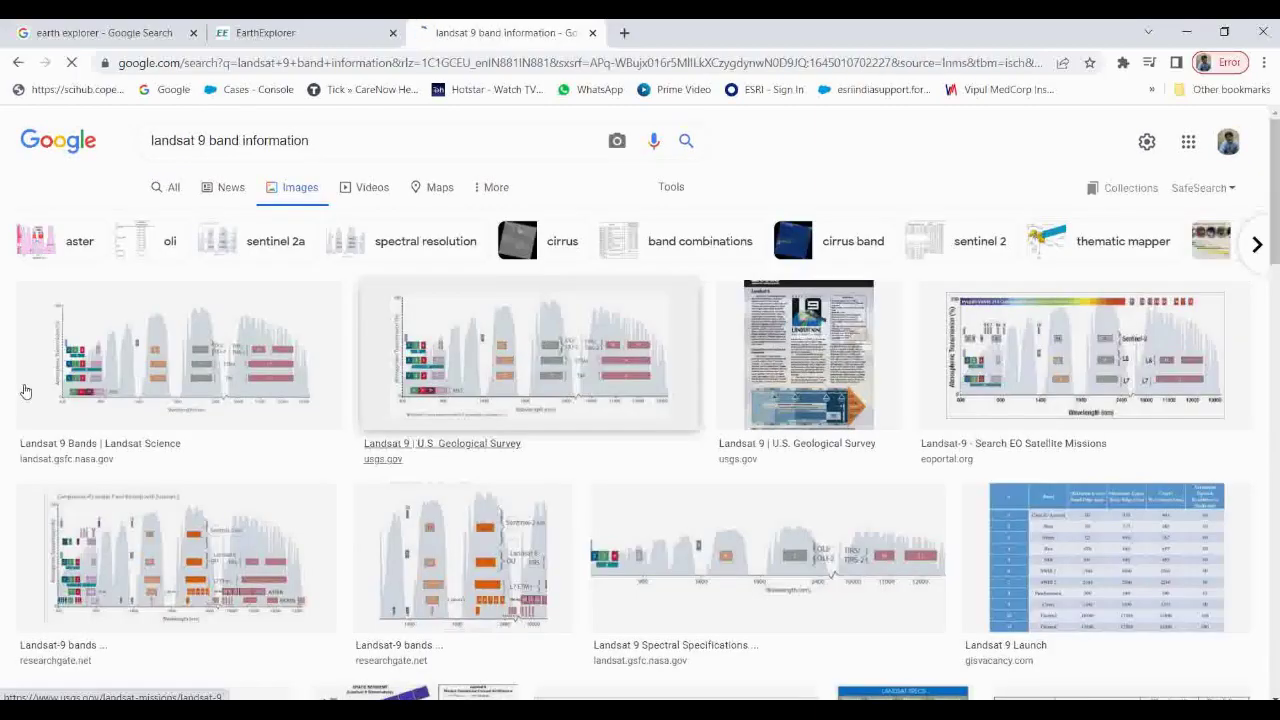
scroll(530, 400, down, 1)
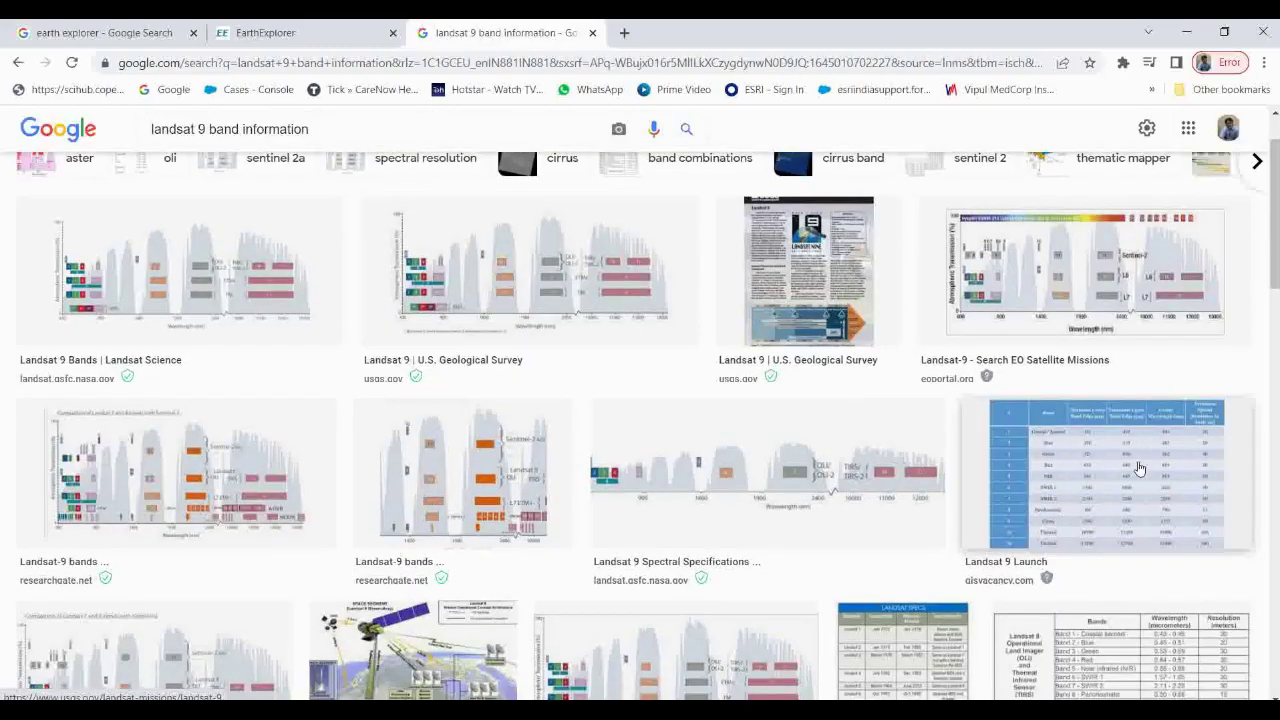
right_click(1092, 478)
click(1080, 480)
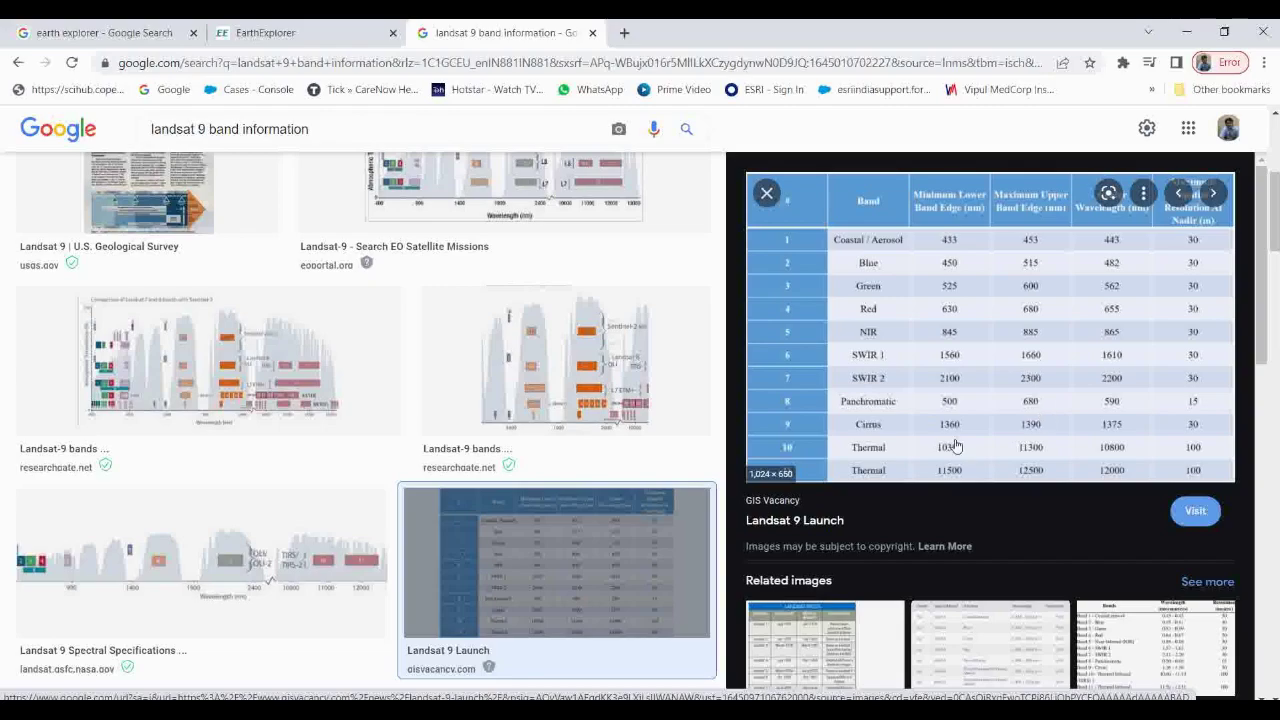
Return to ArcGIS Pro and select all the surface reflectance band layers together, from SR_B1 through SR_B7
click(1186, 32)
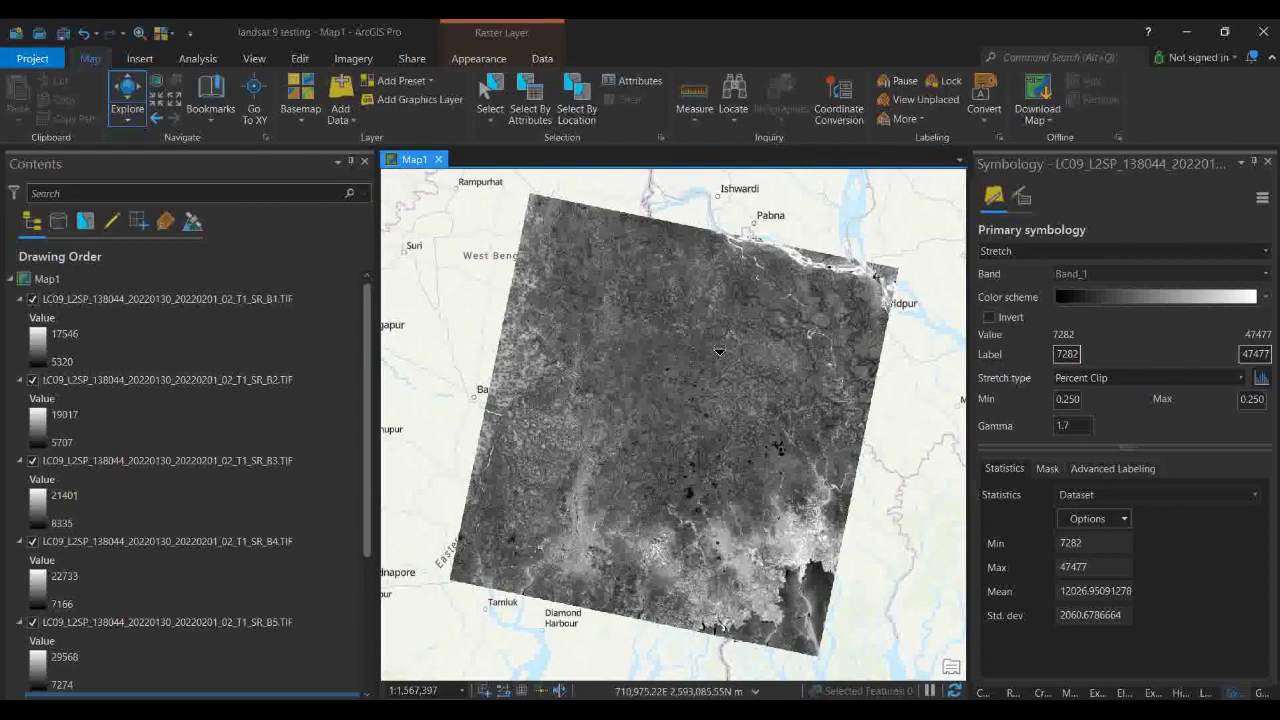
click(197, 301)
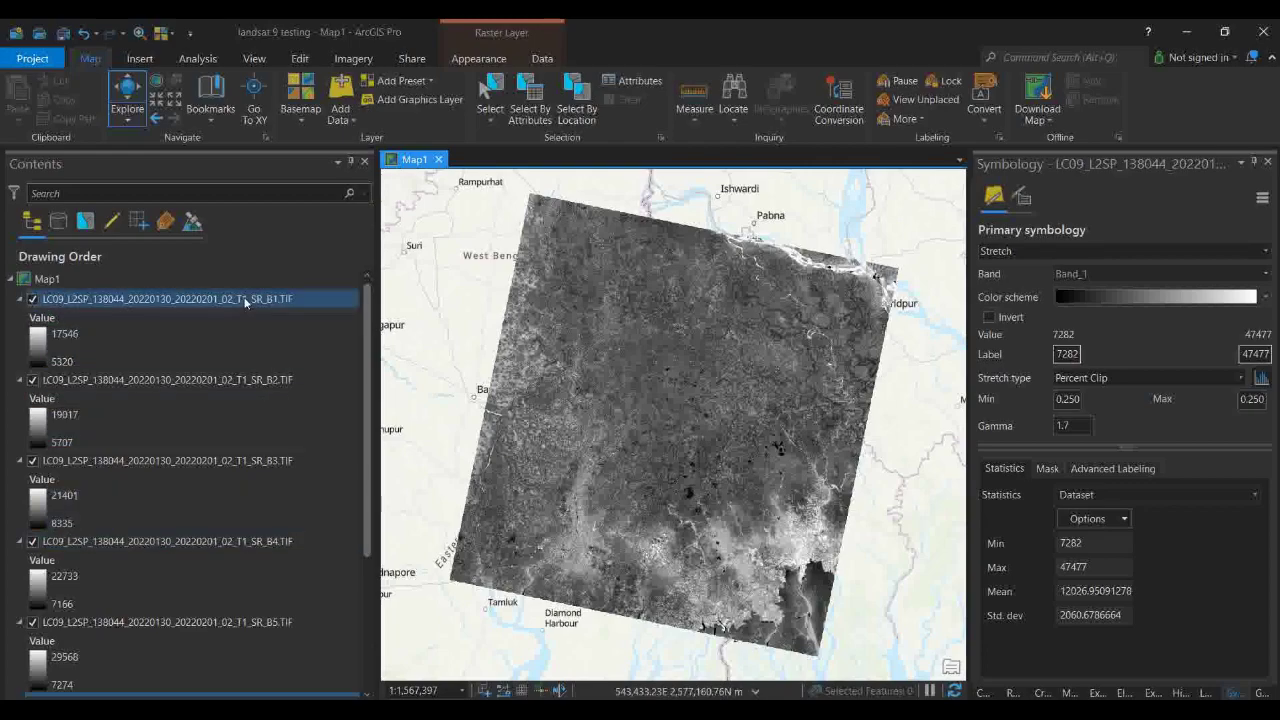
ctrl+click(240, 379)
ctrl+click(254, 460)
ctrl+click(254, 541)
ctrl+click(249, 622)
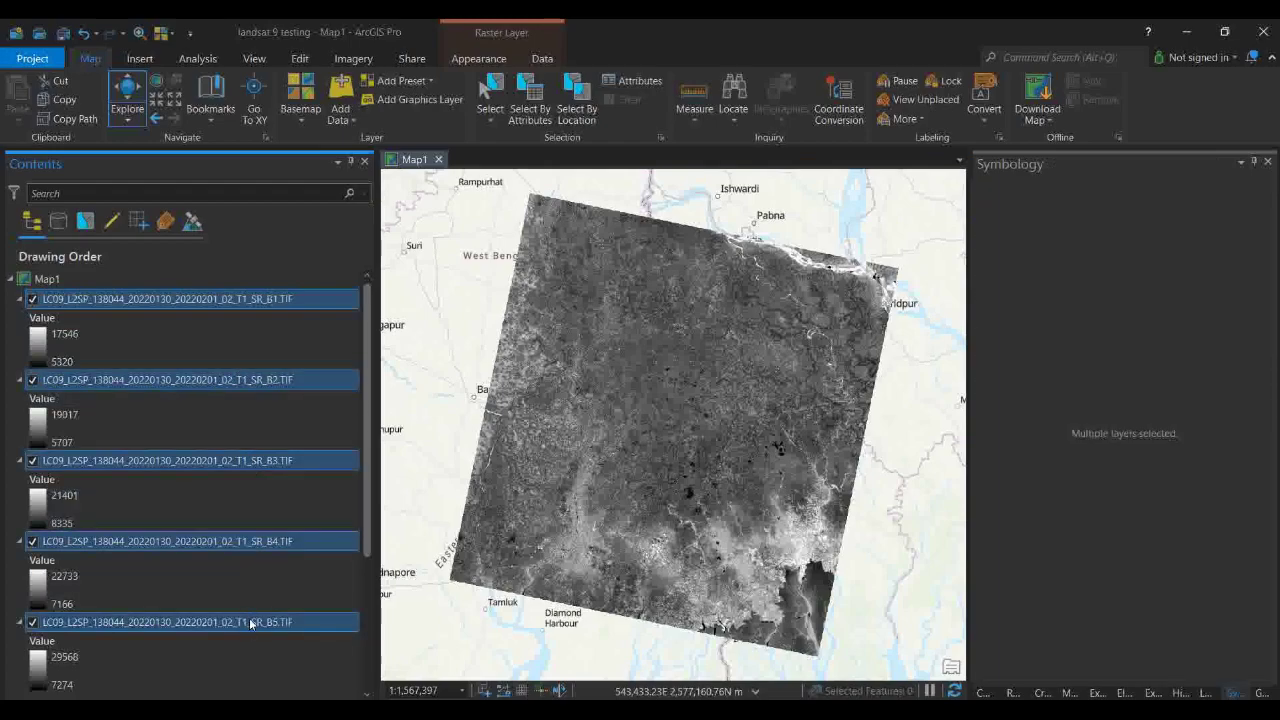
scroll(251, 623, down, 3)
ctrl+click(257, 582)
ctrl+click(256, 663)
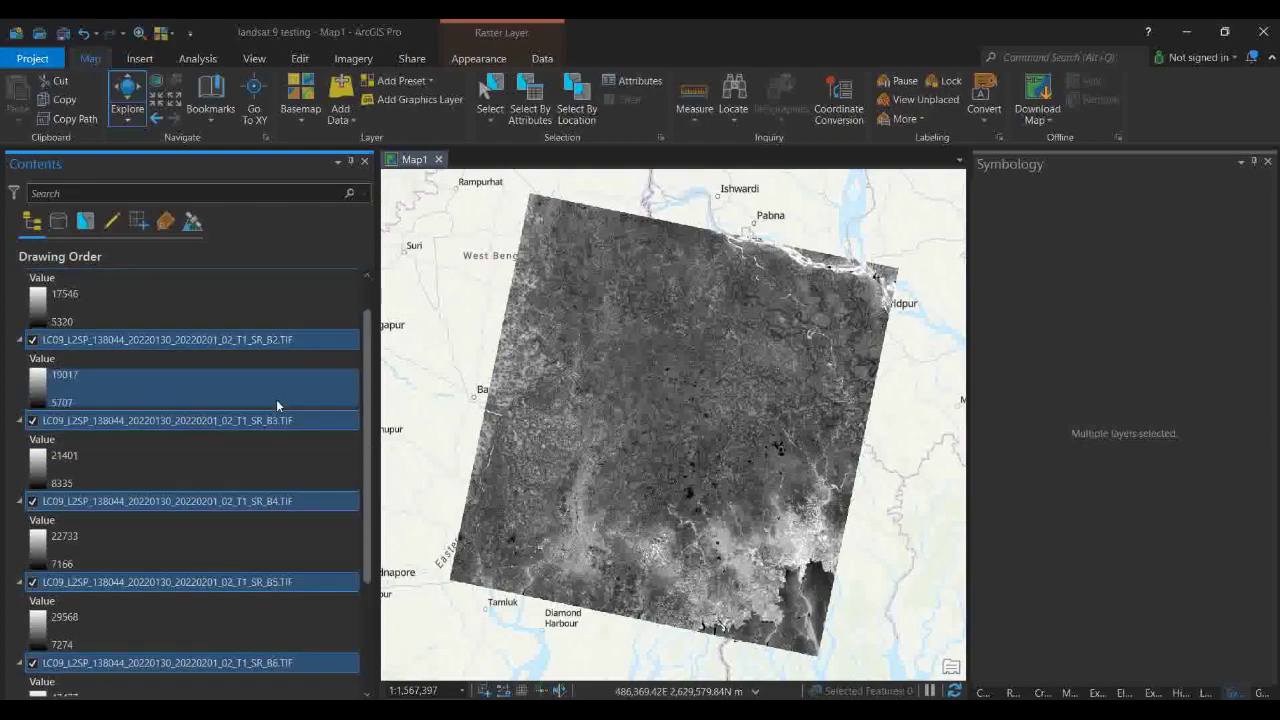
scroll(276, 399, up, 3)
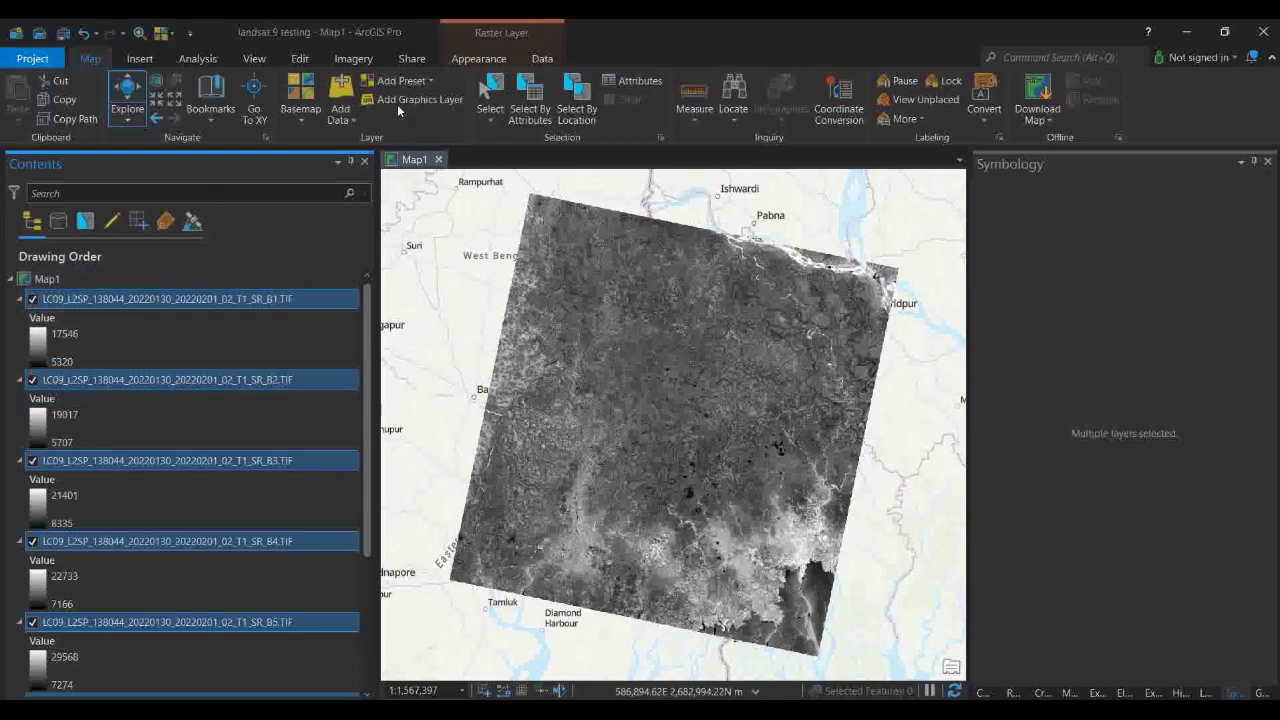
Create a Composite layer from the selected band rasters with the Composite process
click(357, 59)
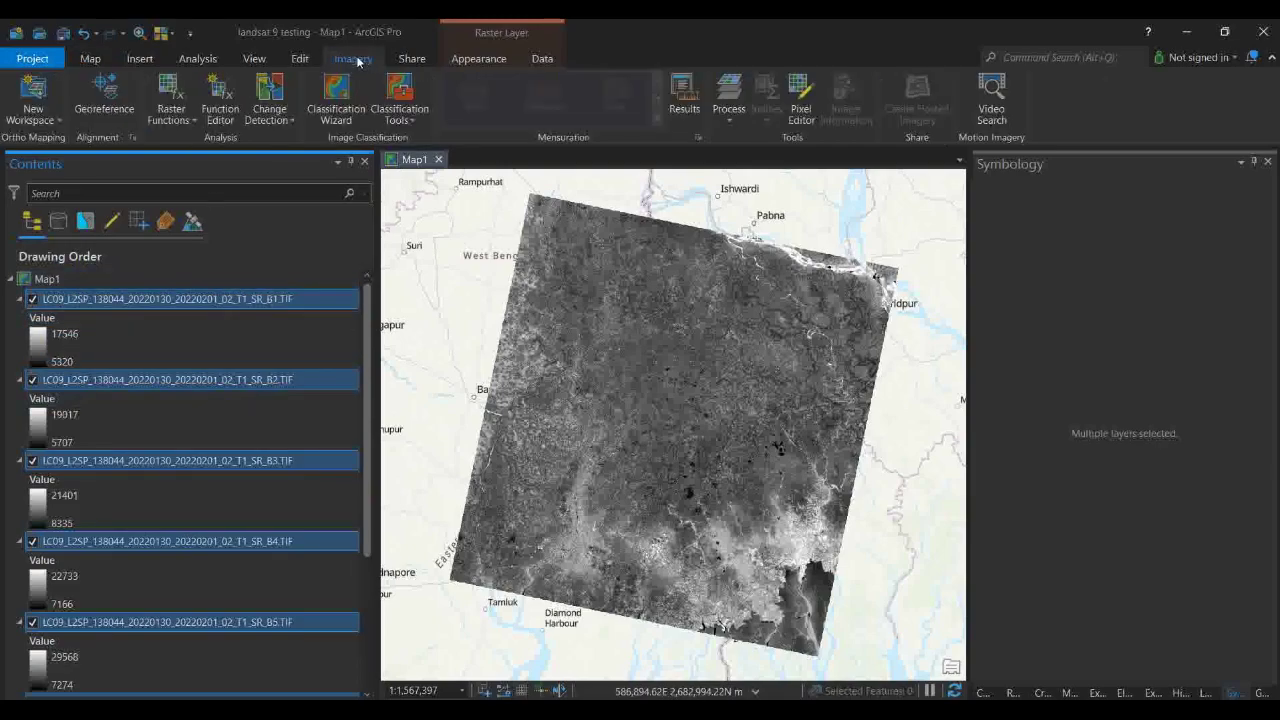
click(729, 122)
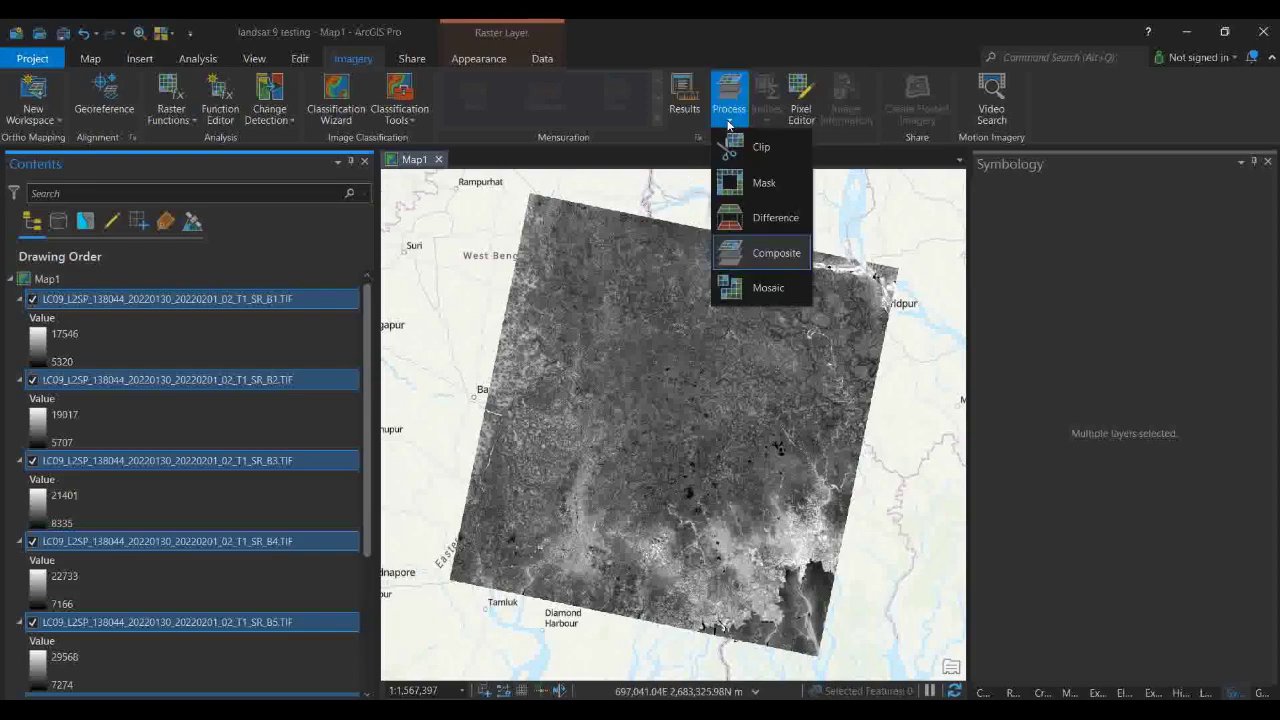
click(752, 262)
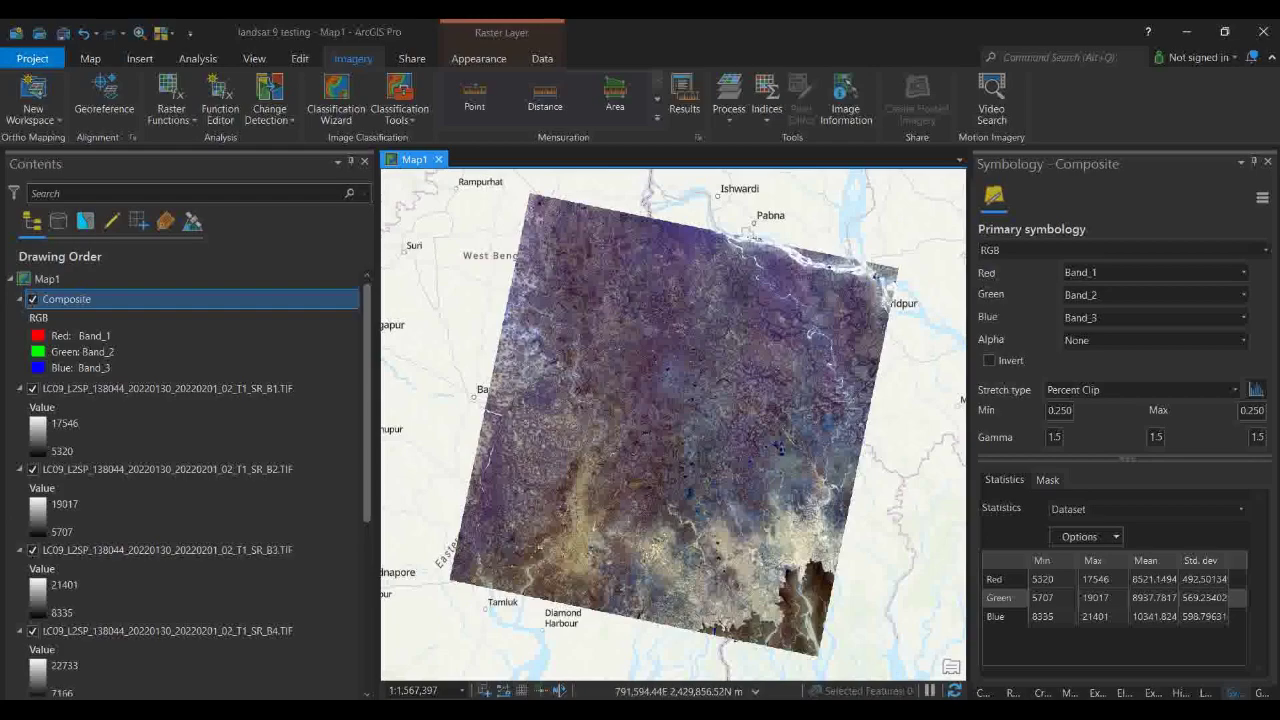
Check the Landsat 9 band table in Chrome and set the Composite layer's RGB to Band_5 red, Band_4 green and Band_3 blue
click(855, 640)
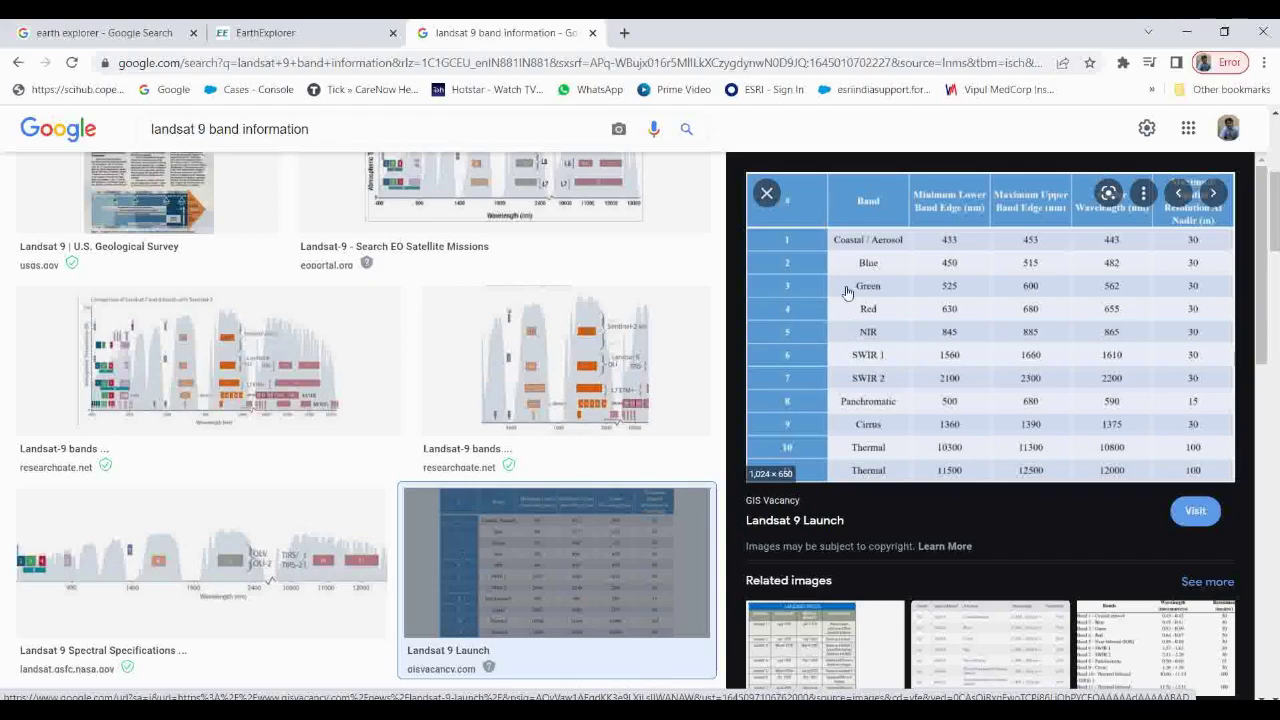
click(1186, 32)
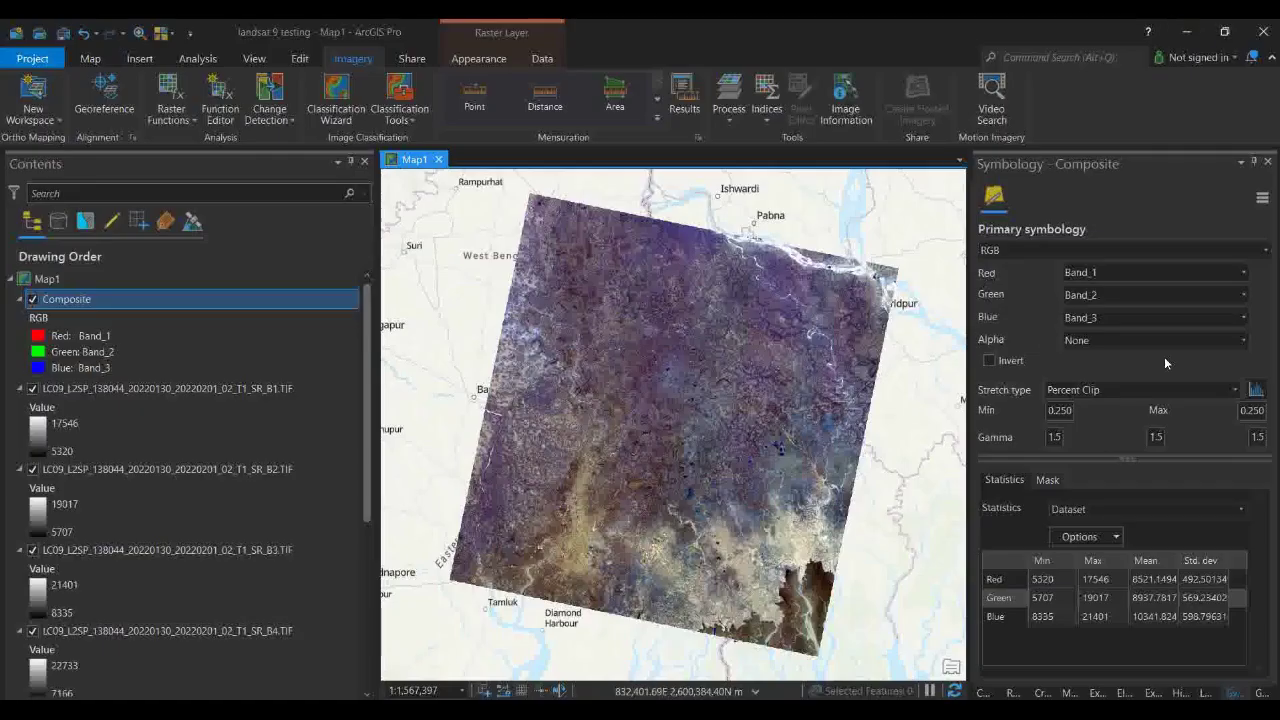
click(1243, 272)
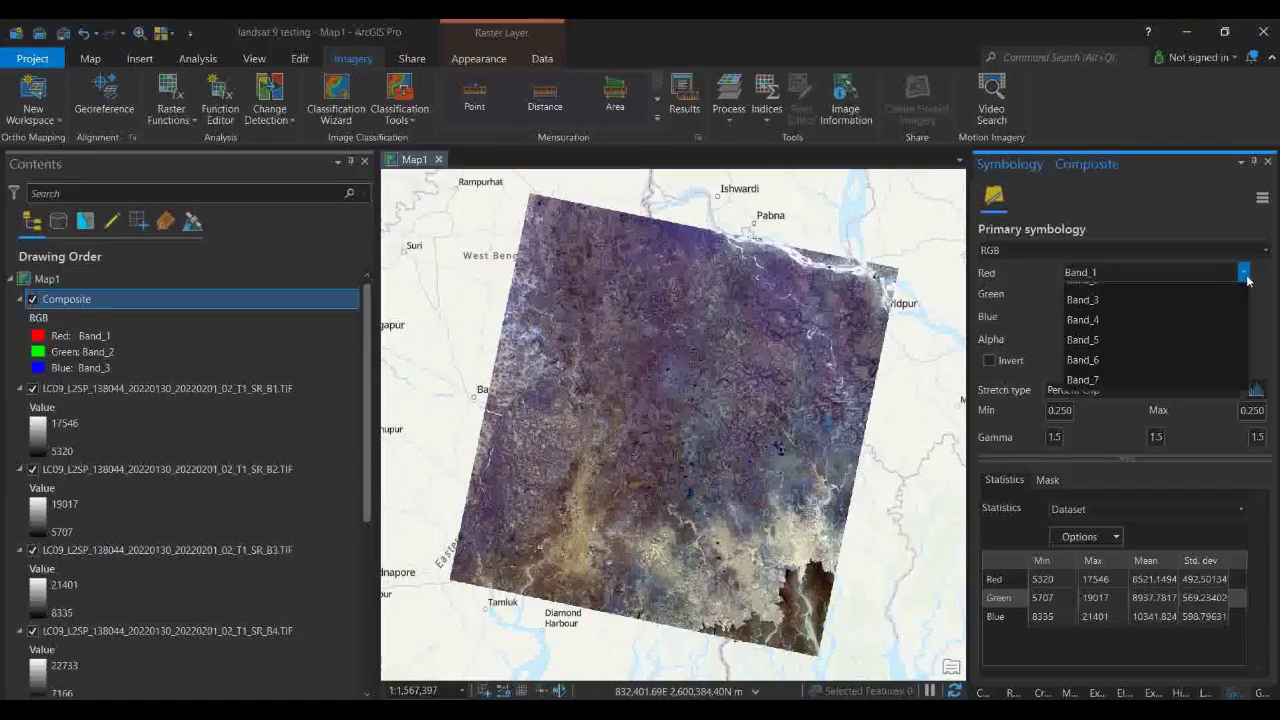
click(1111, 373)
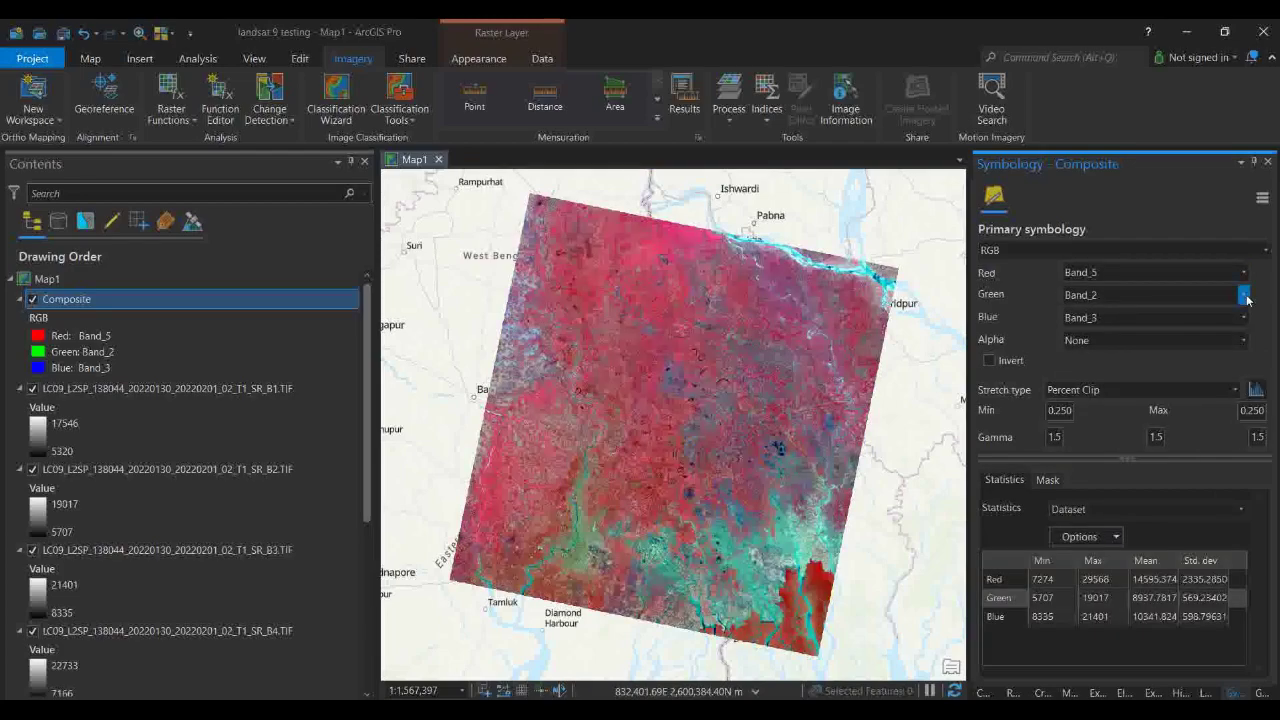
click(1243, 294)
click(1100, 375)
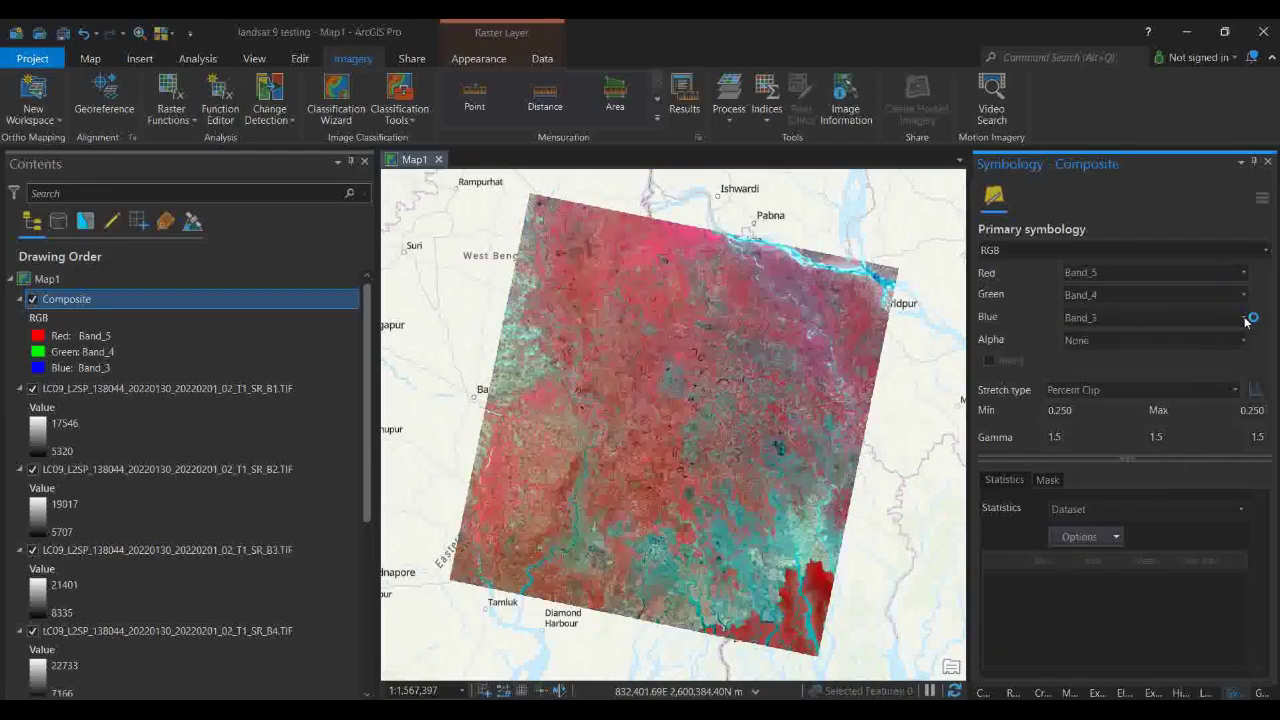
click(1245, 318)
click(1103, 380)
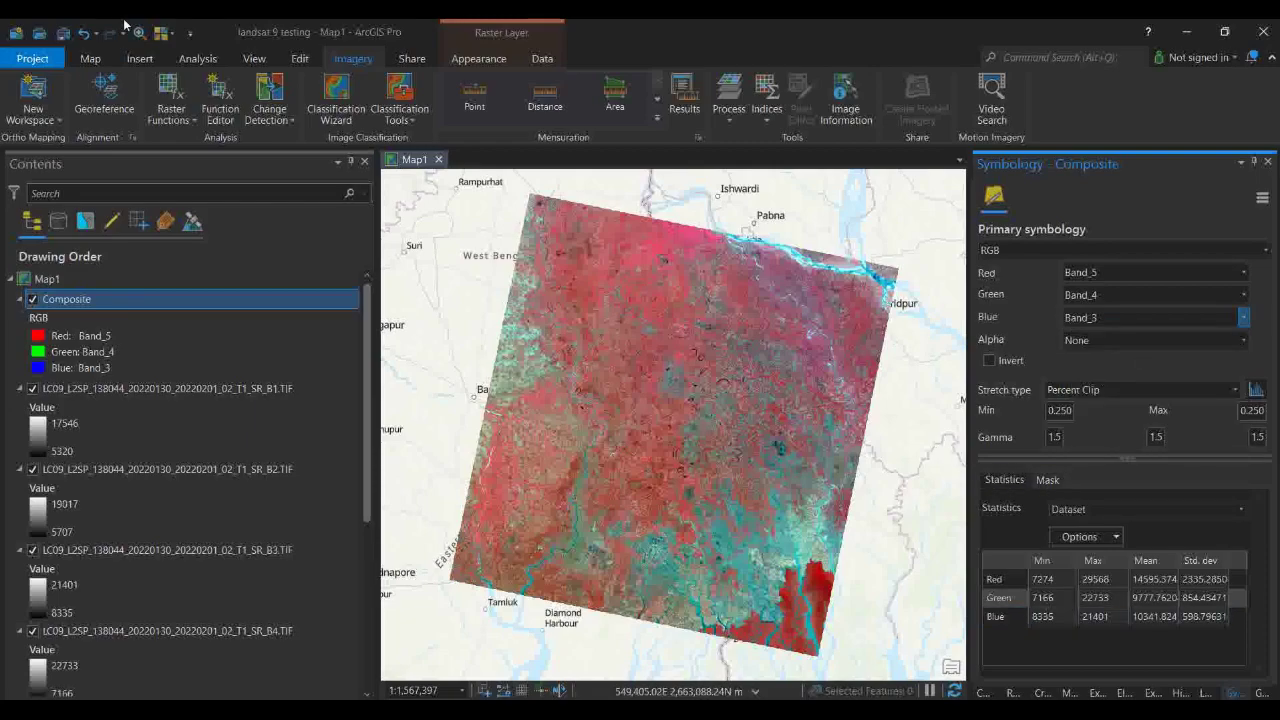
Examine the false-colour Composite up close and compare it with the layers beneath using Swipe
click(90, 58)
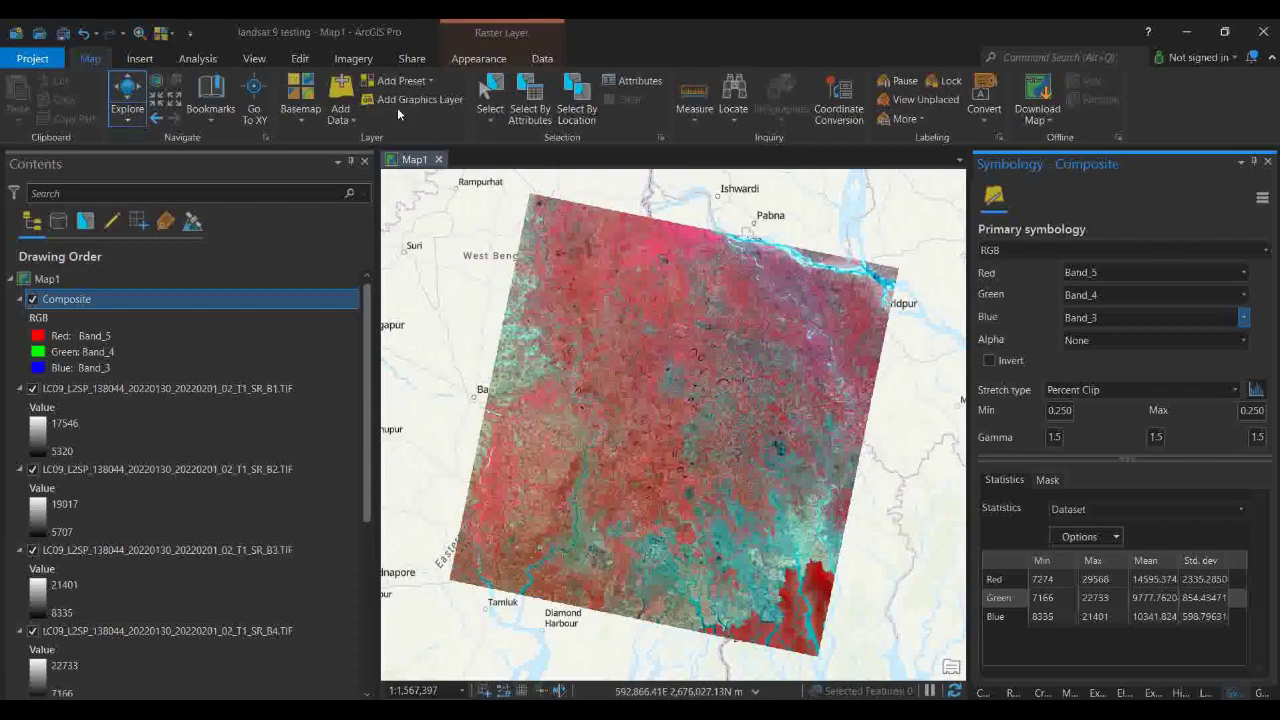
click(125, 95)
scroll(665, 418, up, 4)
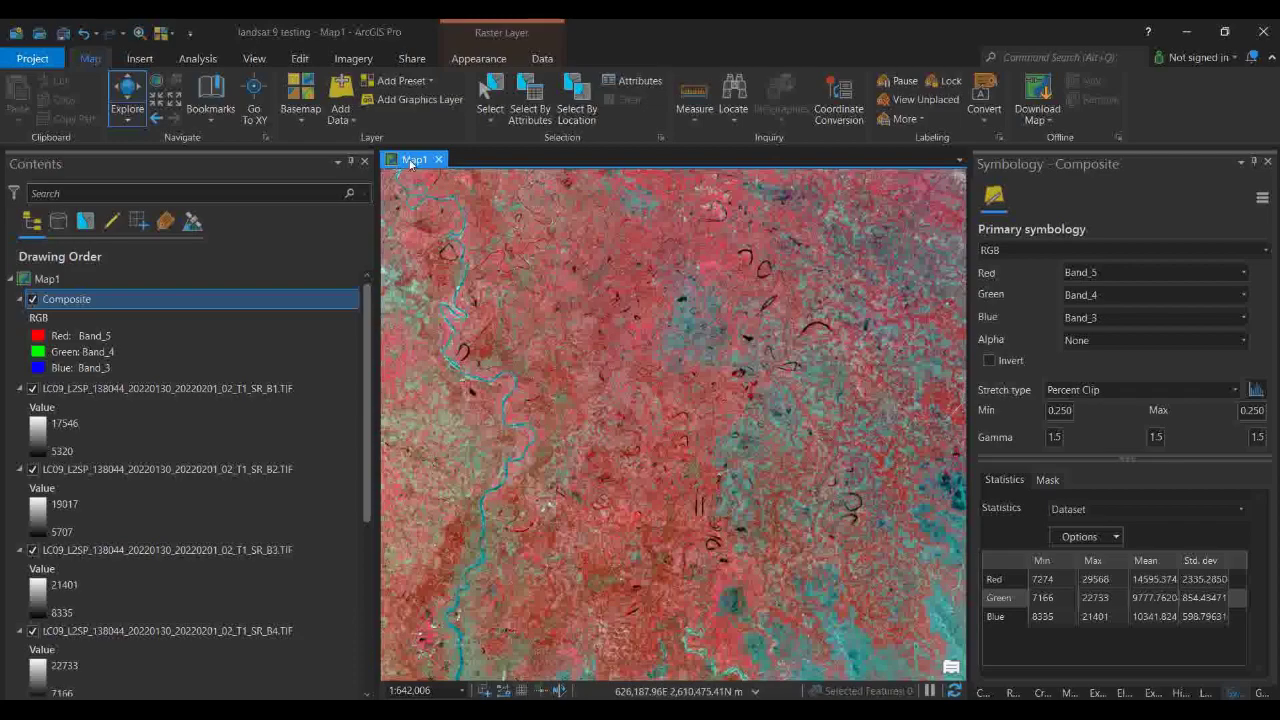
click(500, 59)
click(370, 86)
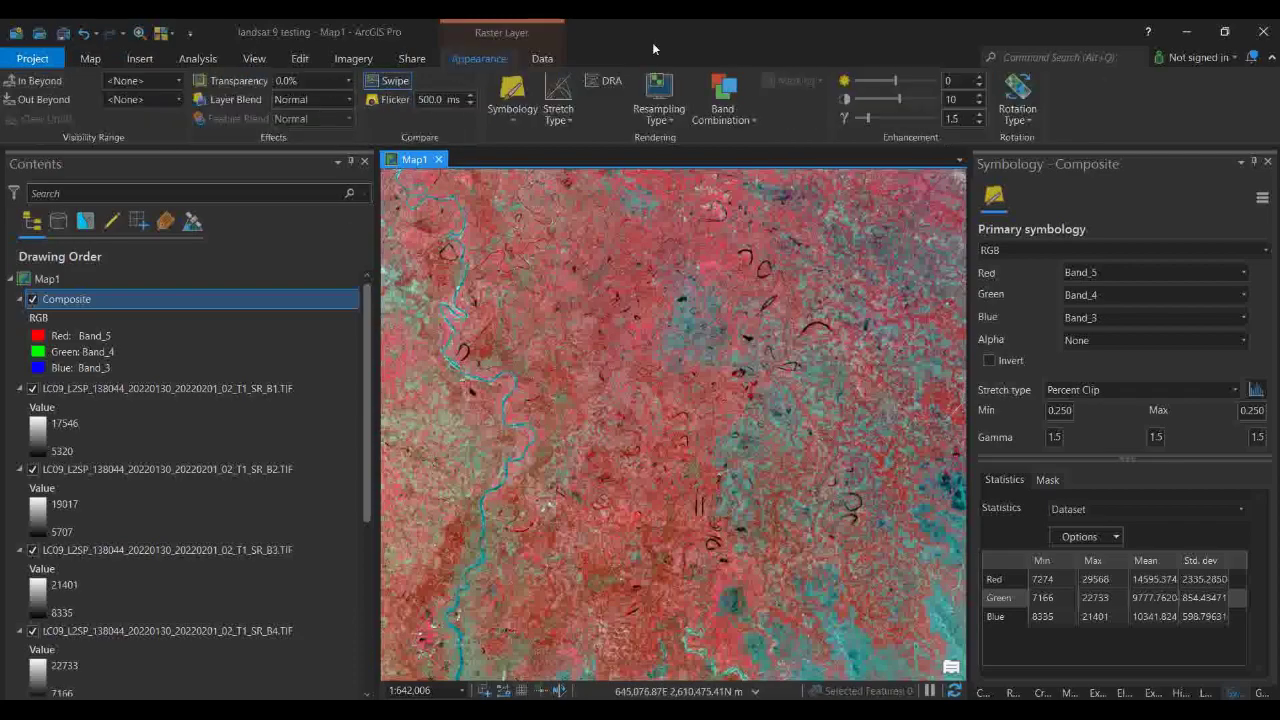
drag(560, 218, 640, 160)
Resume the Explore tool and inspect the southern part of the Composite along the river
click(90, 58)
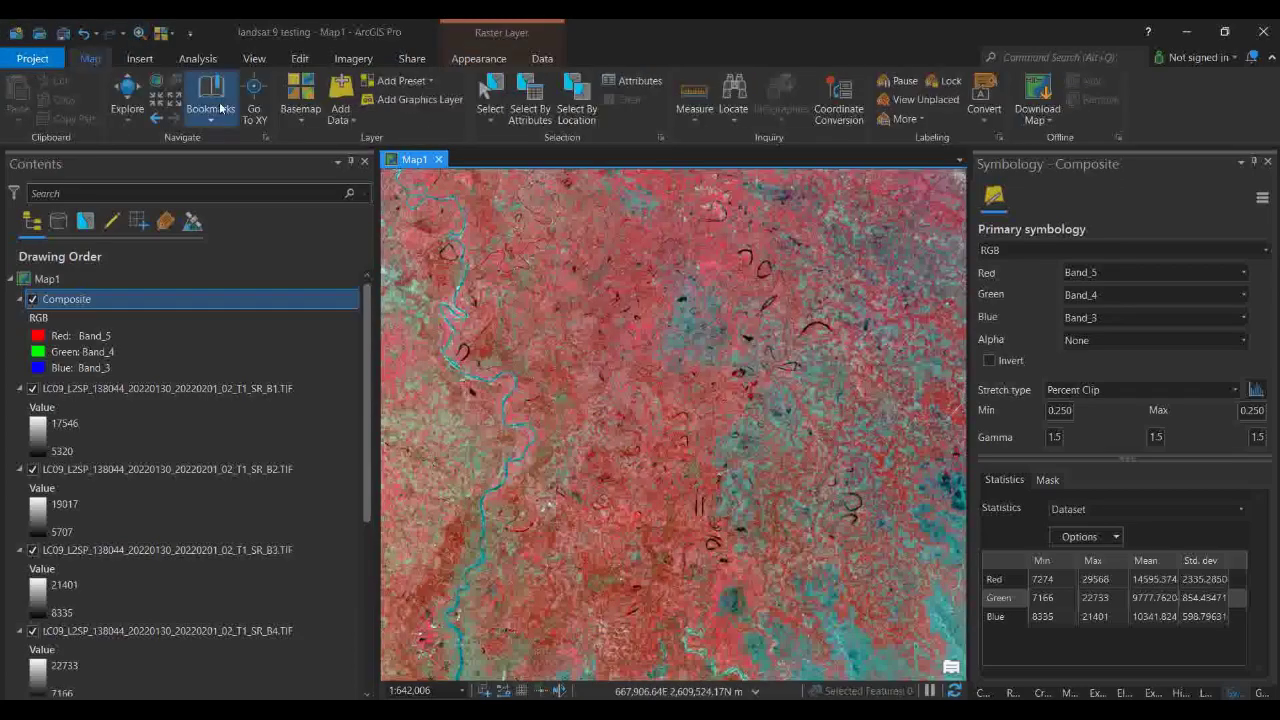
click(127, 100)
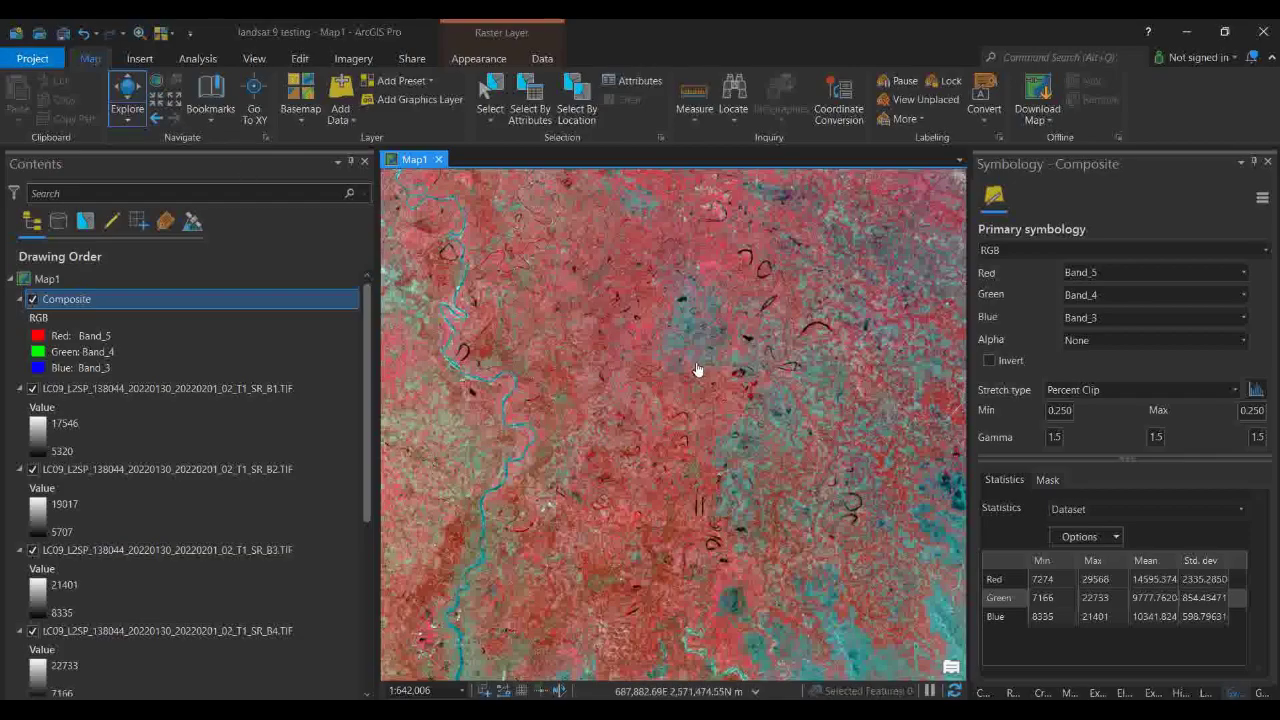
drag(697, 369, 717, 375)
drag(741, 505, 802, 297)
scroll(571, 443, down, 3)
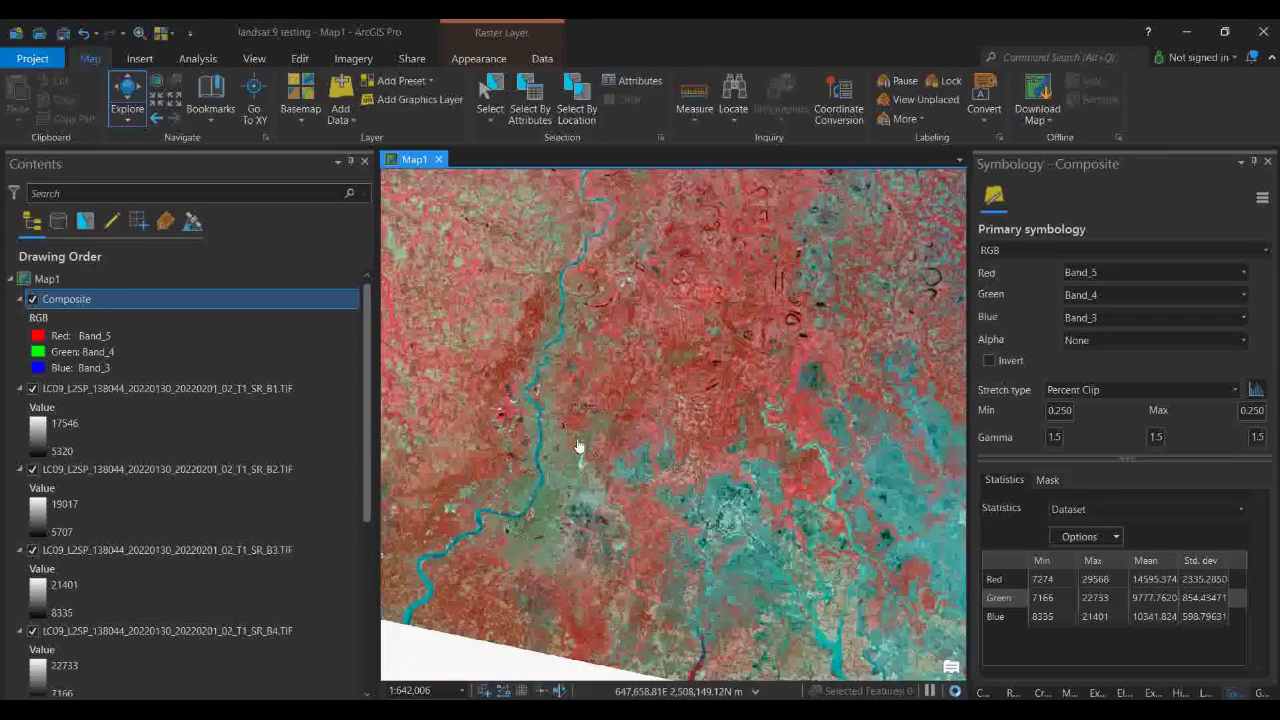
scroll(766, 469, up, 5)
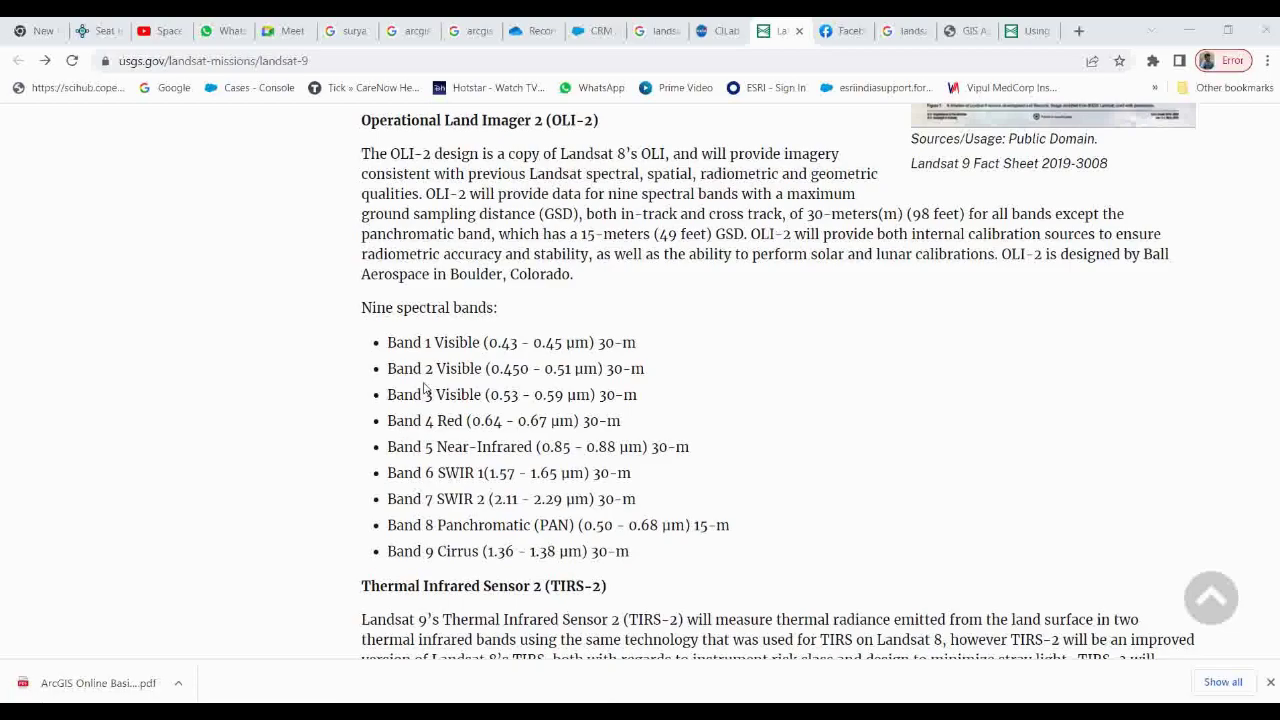
Switch to Chrome and look through the Landsat 8 and Landsat 9 TOA correction searches and the NASA Conceptual Image Lab page
scroll(425, 390, up, 2)
click(905, 30)
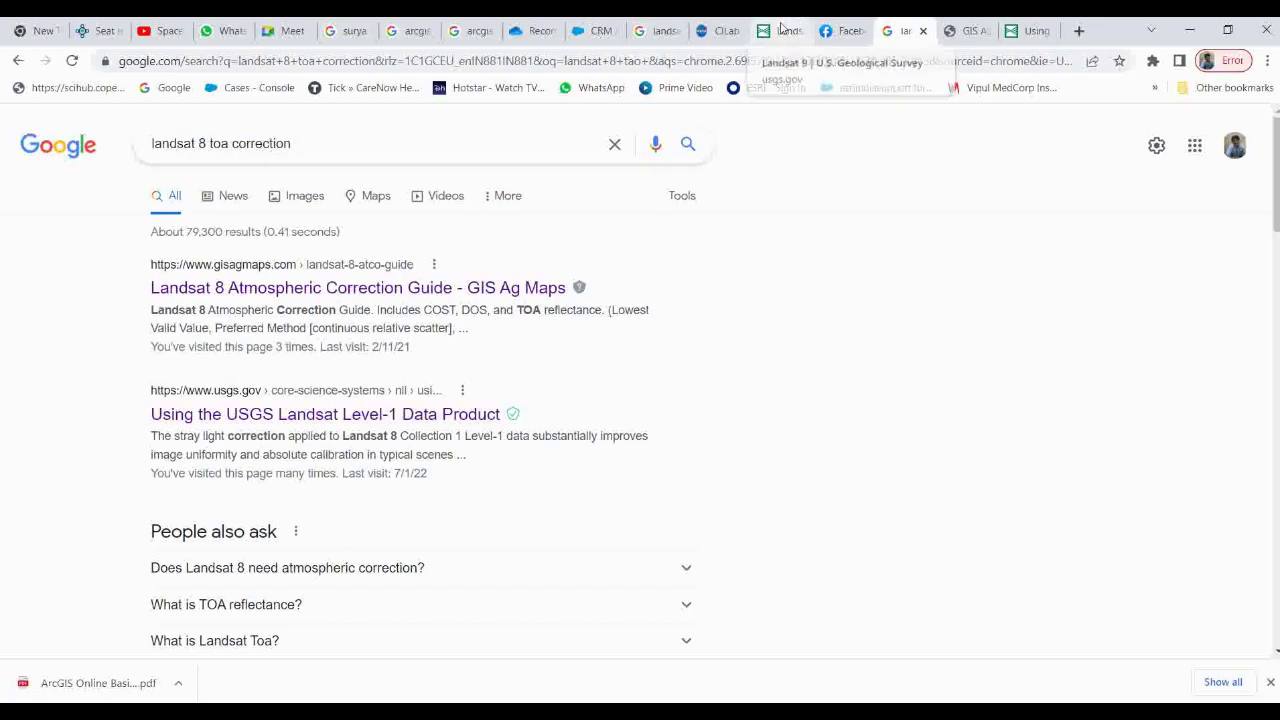
click(655, 30)
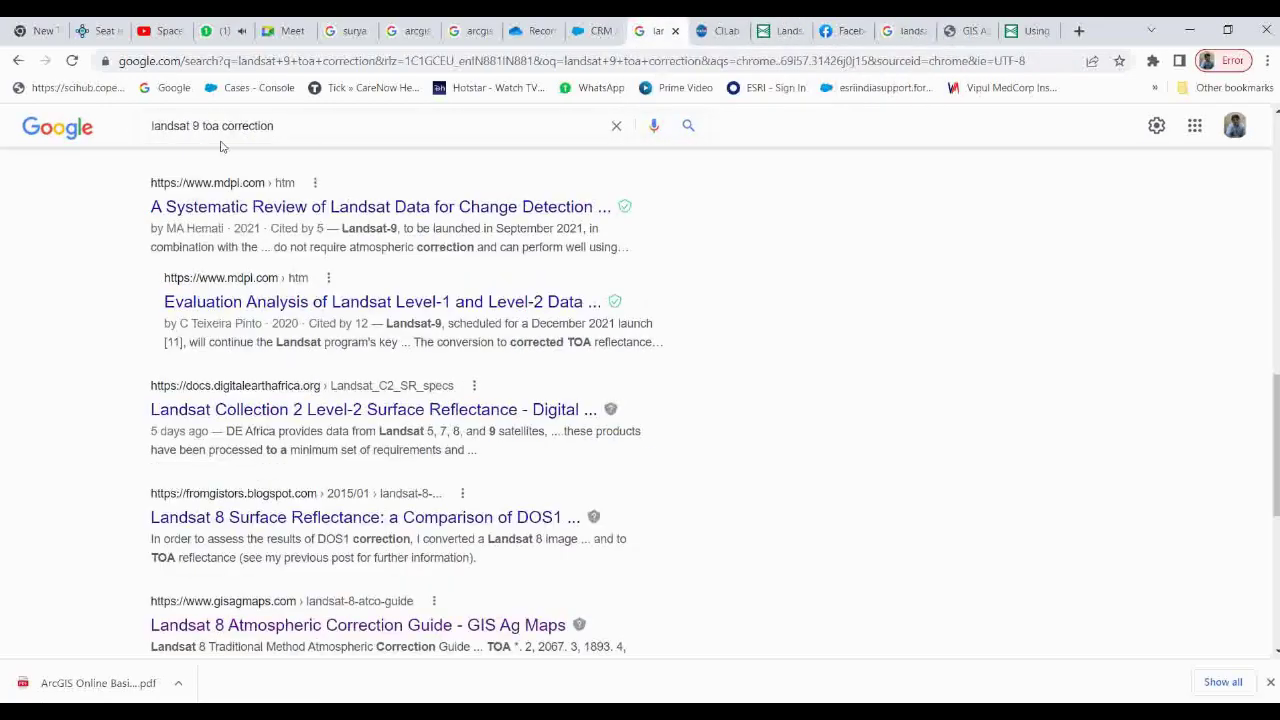
click(715, 30)
scroll(554, 400, down, 4)
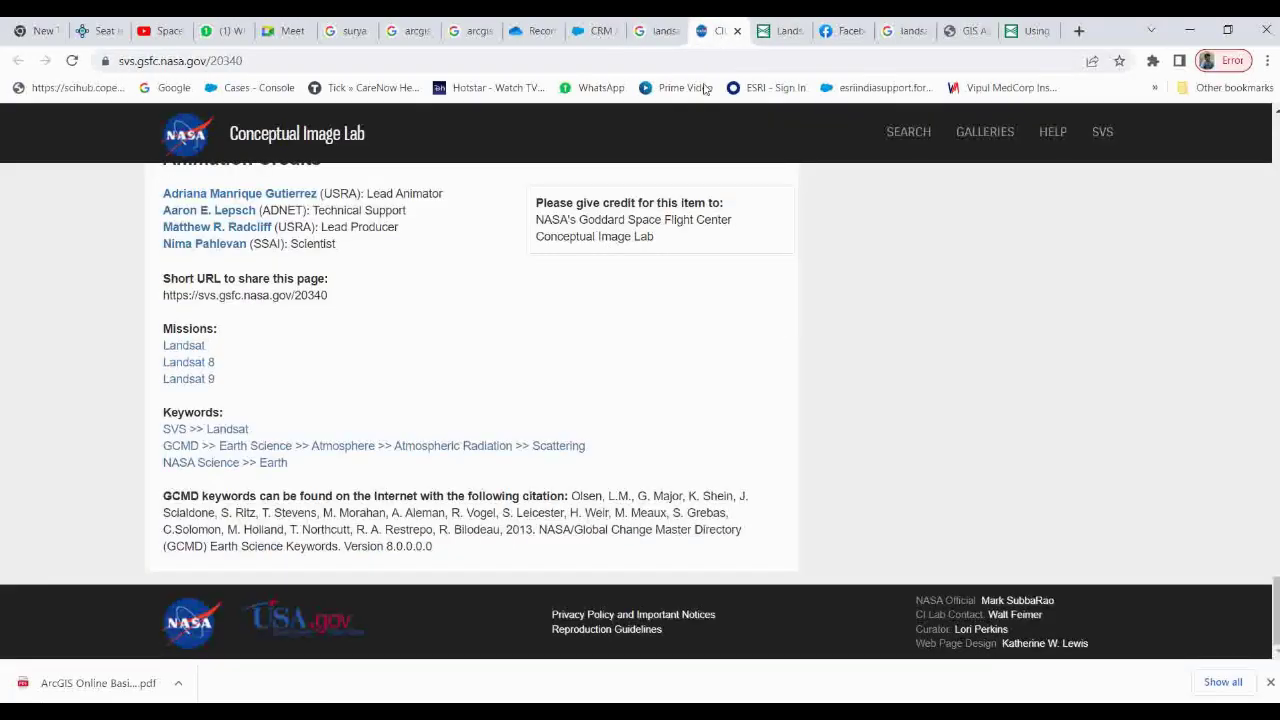
Examine the OLI-2 and TIRS-2 spectral band lists and the documentation section on the USGS Landsat 9 page
key(ctrl+Tab)
scroll(552, 388, up, 5)
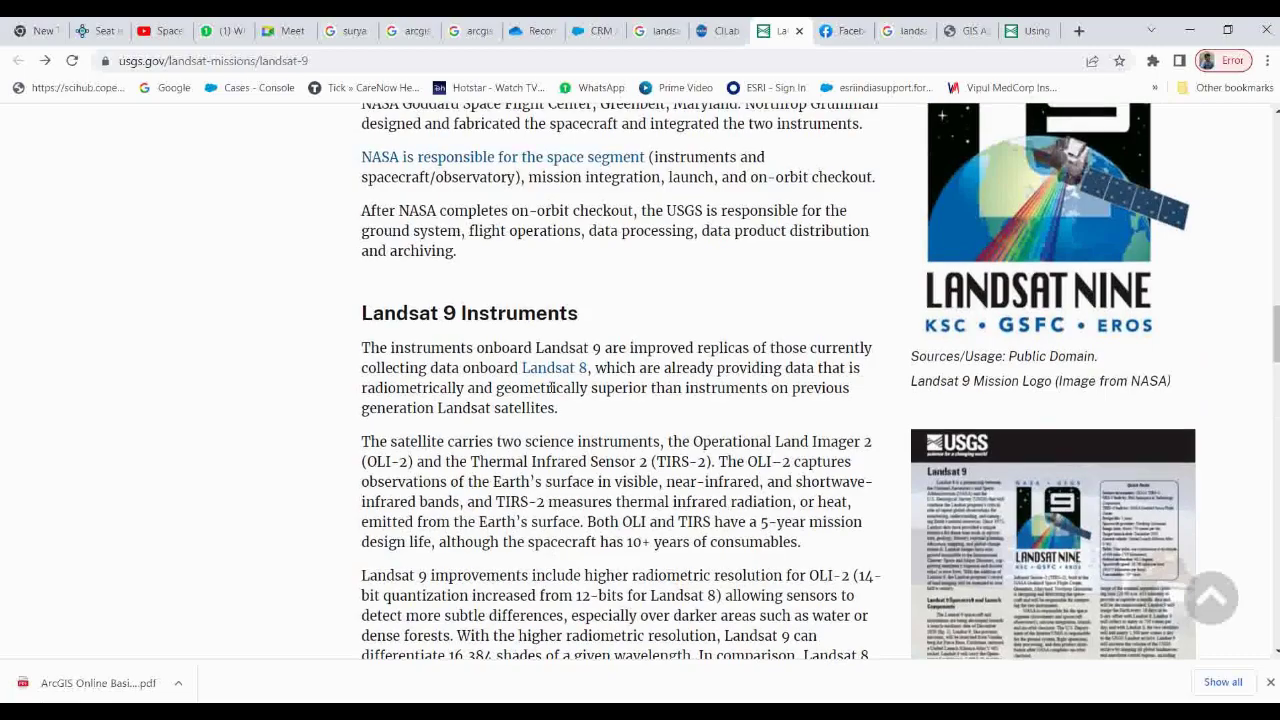
scroll(551, 388, down, 10)
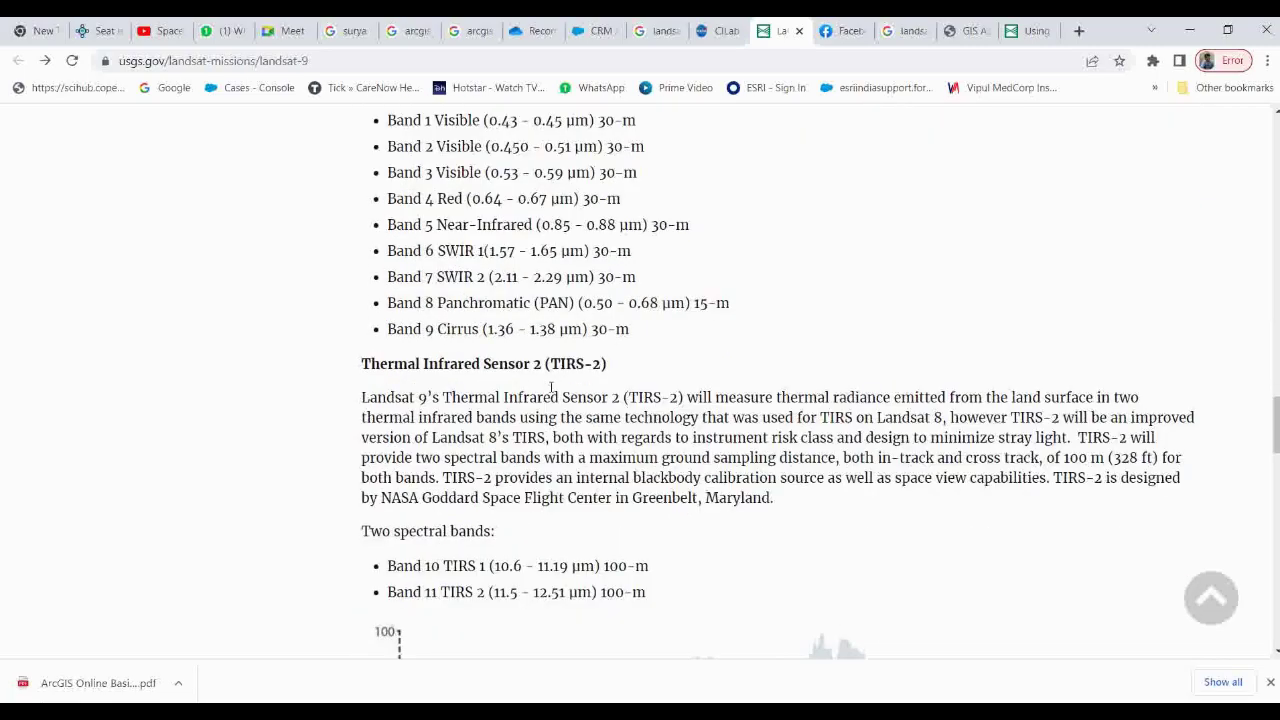
scroll(549, 392, down, 12)
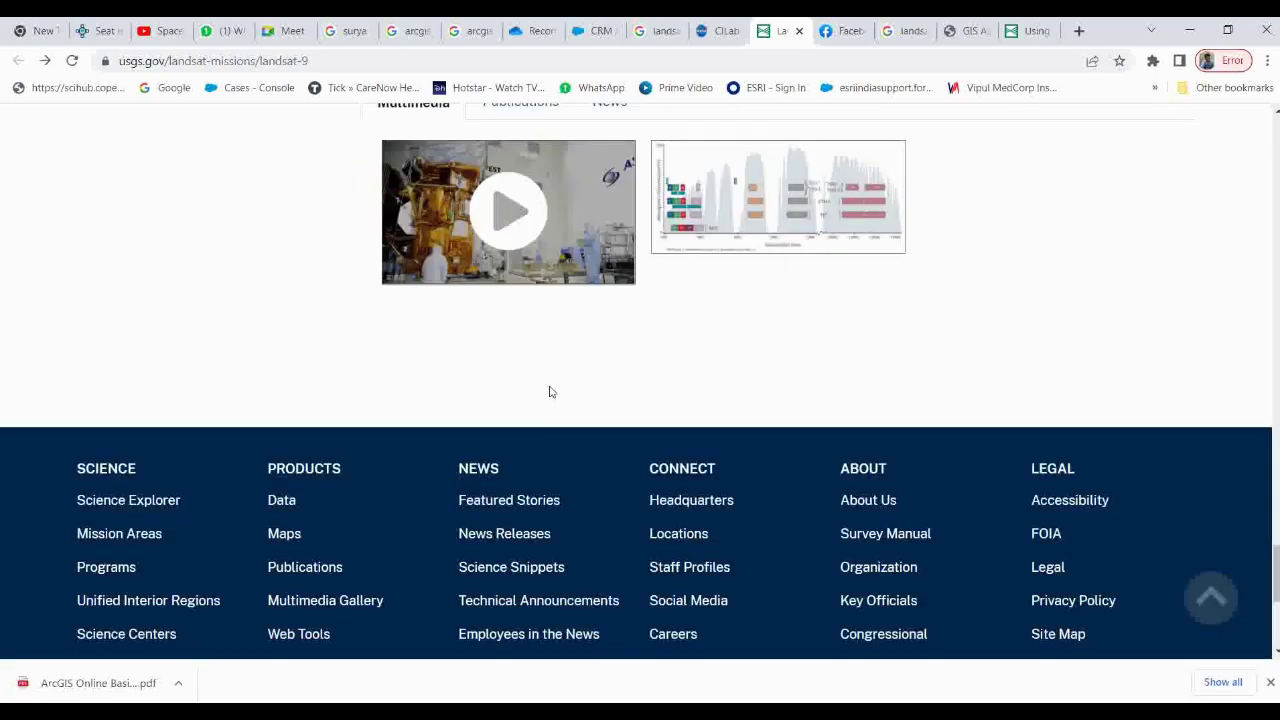
scroll(549, 392, up, 7)
scroll(549, 388, down, 3)
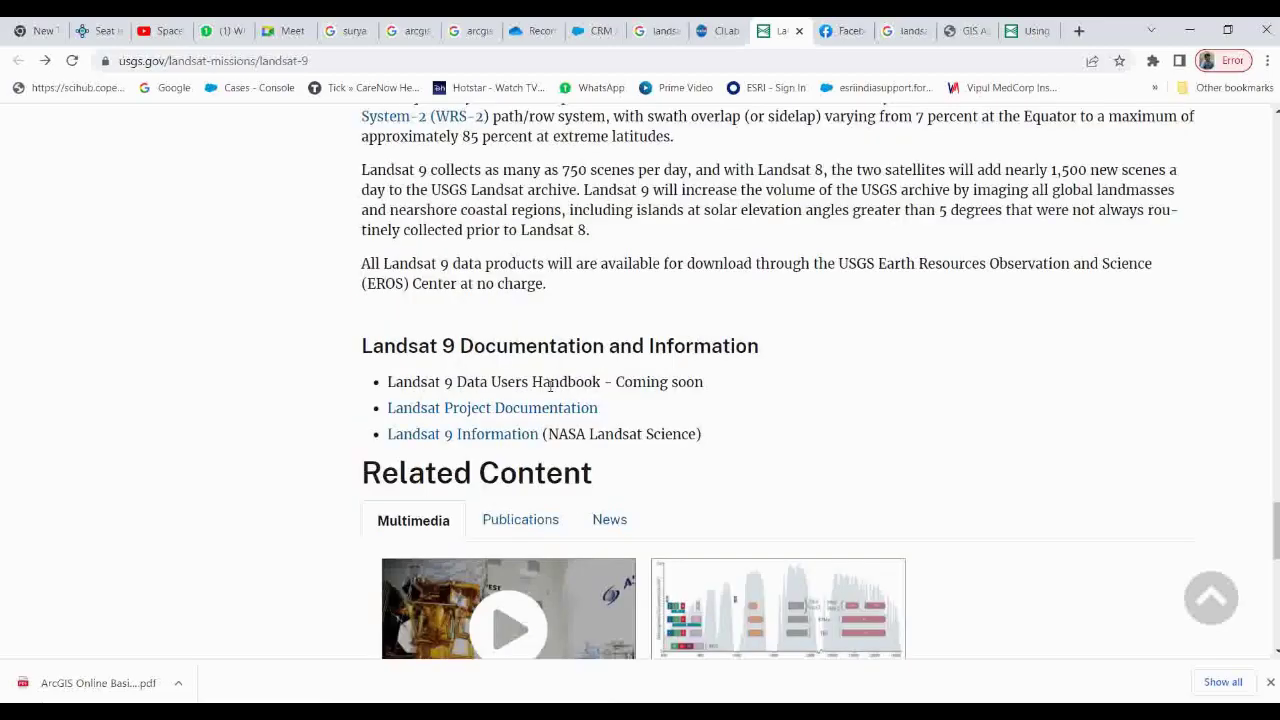
scroll(549, 386, up, 10)
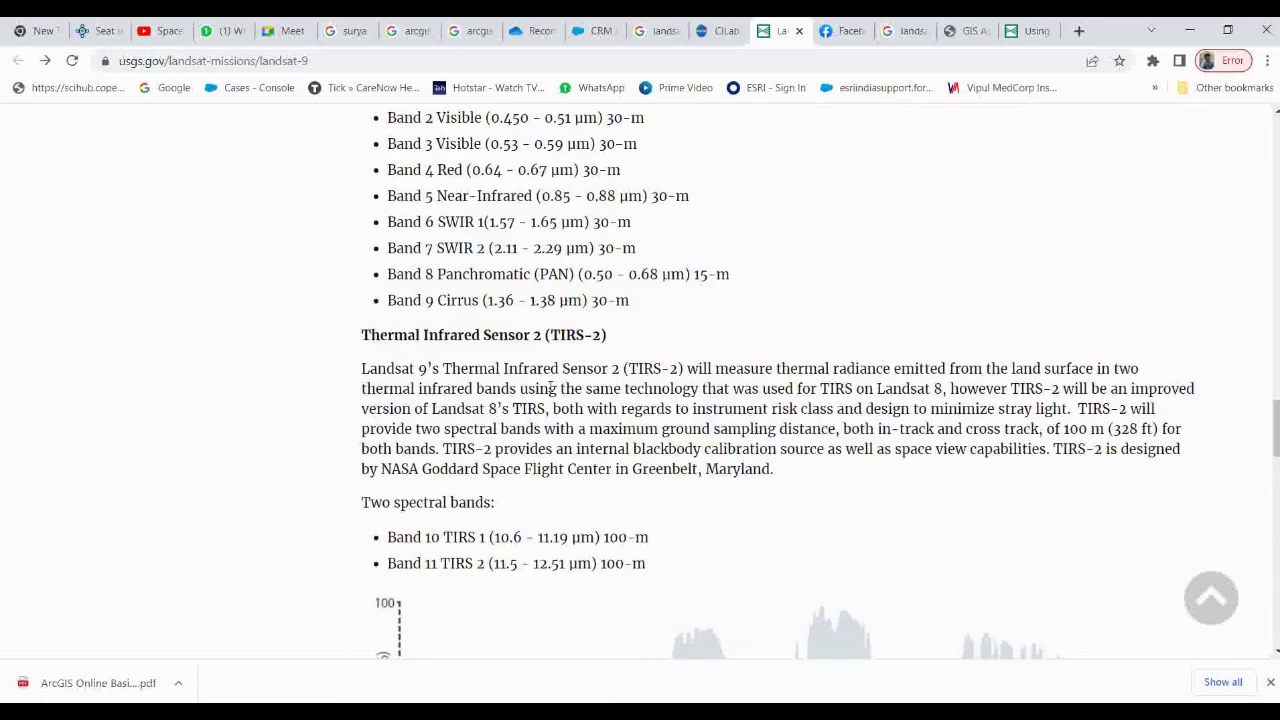
scroll(549, 386, up, 2)
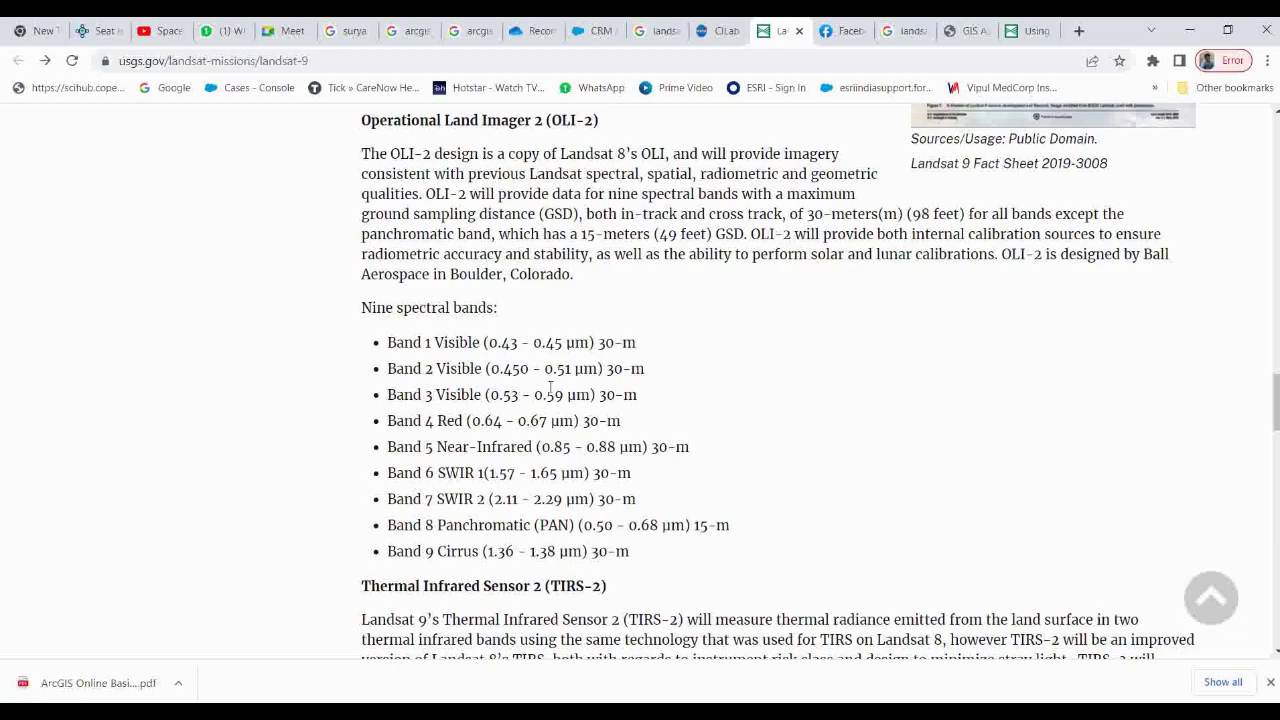
Open the USGS page "Using the USGS Landsat Level-1 Data Product" and read its TOA radiance and reflectance conversion formulas
click(902, 31)
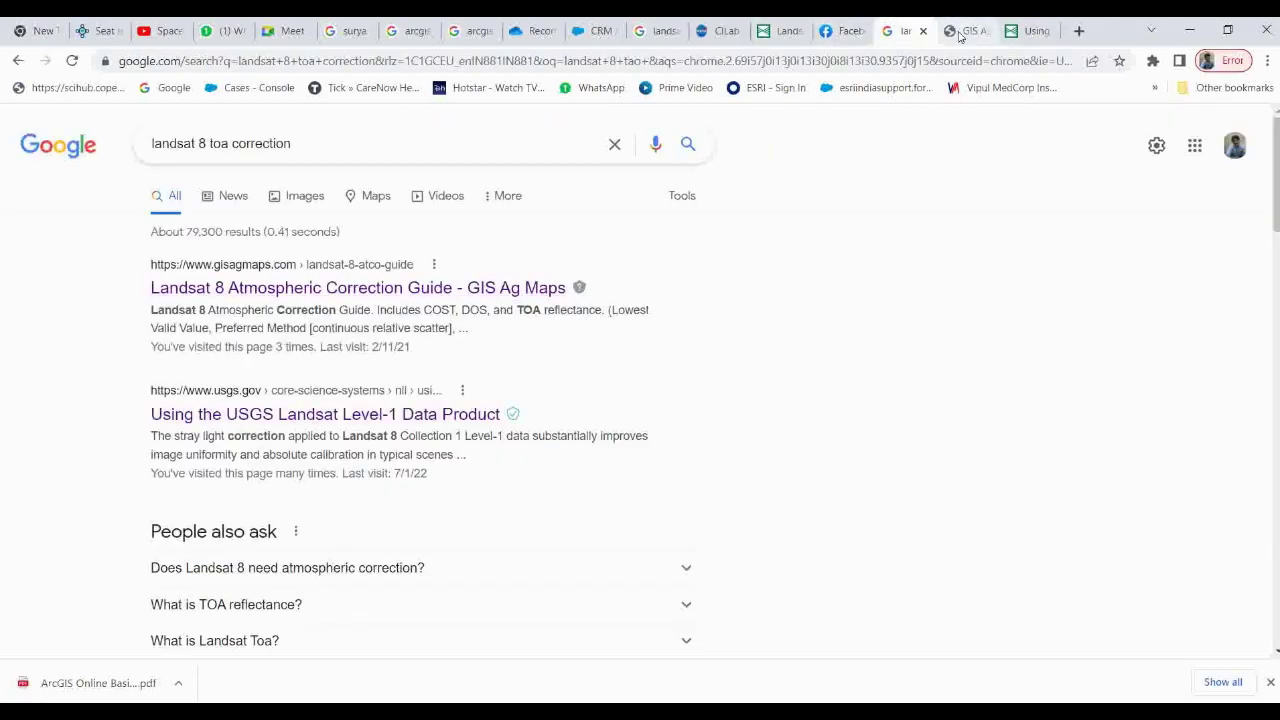
click(958, 35)
click(1030, 31)
scroll(561, 395, up, 15)
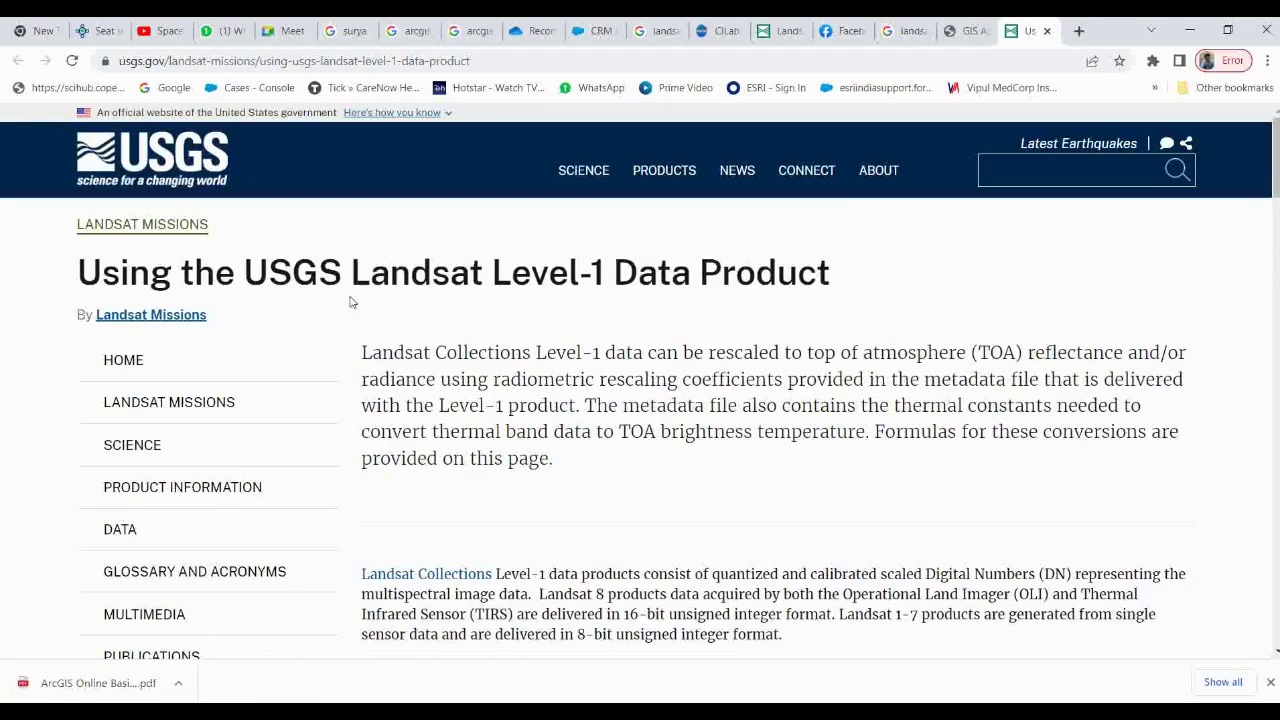
scroll(587, 345, down, 2)
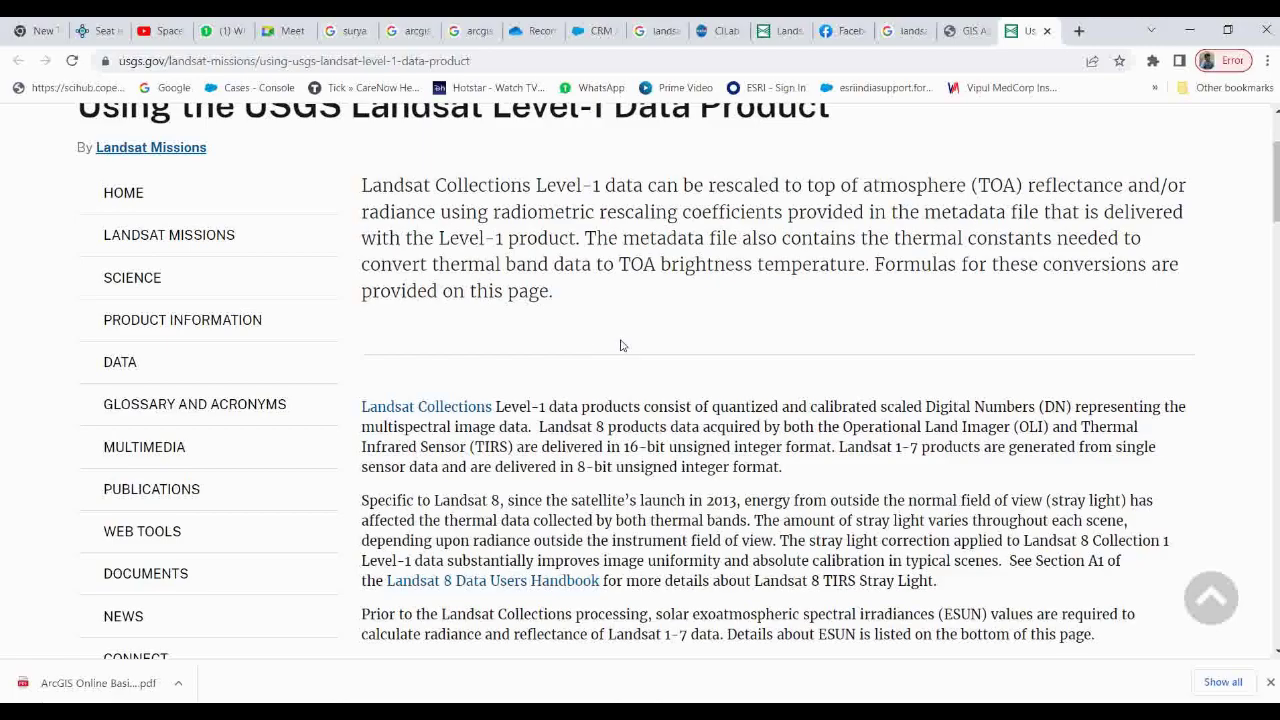
scroll(655, 345, up, 2)
scroll(655, 345, down, 1)
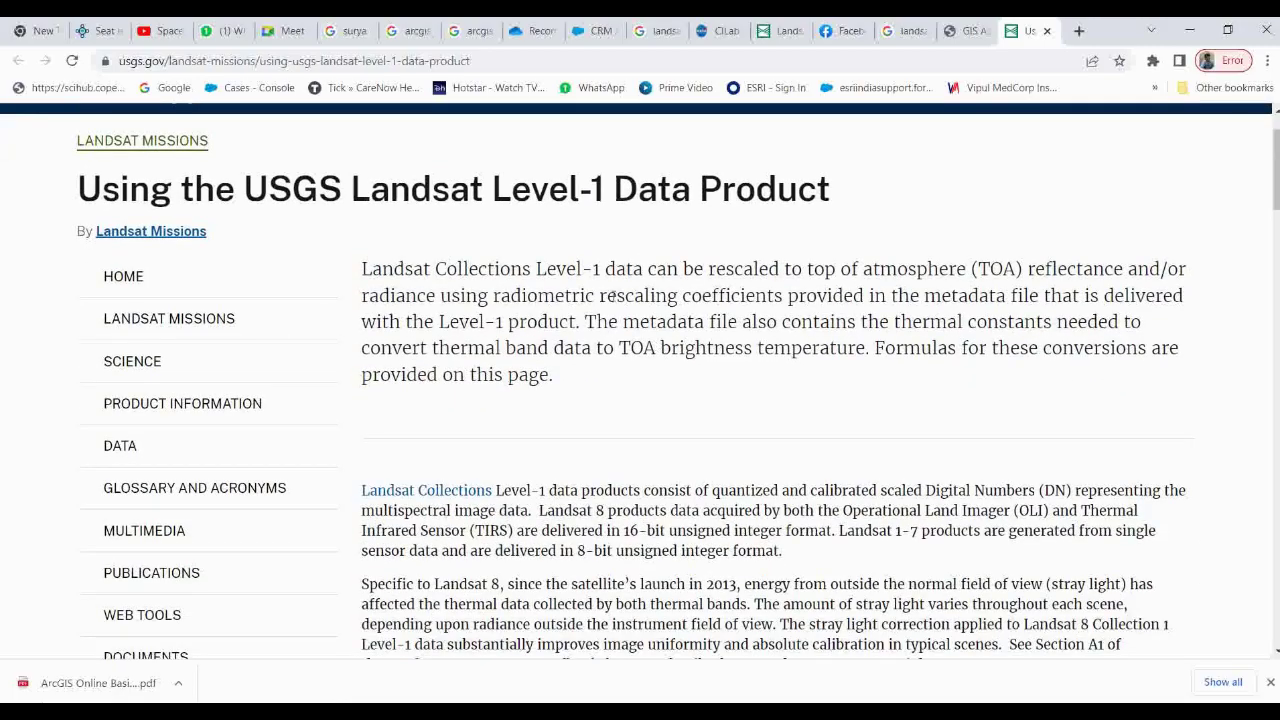
scroll(655, 345, down, 6)
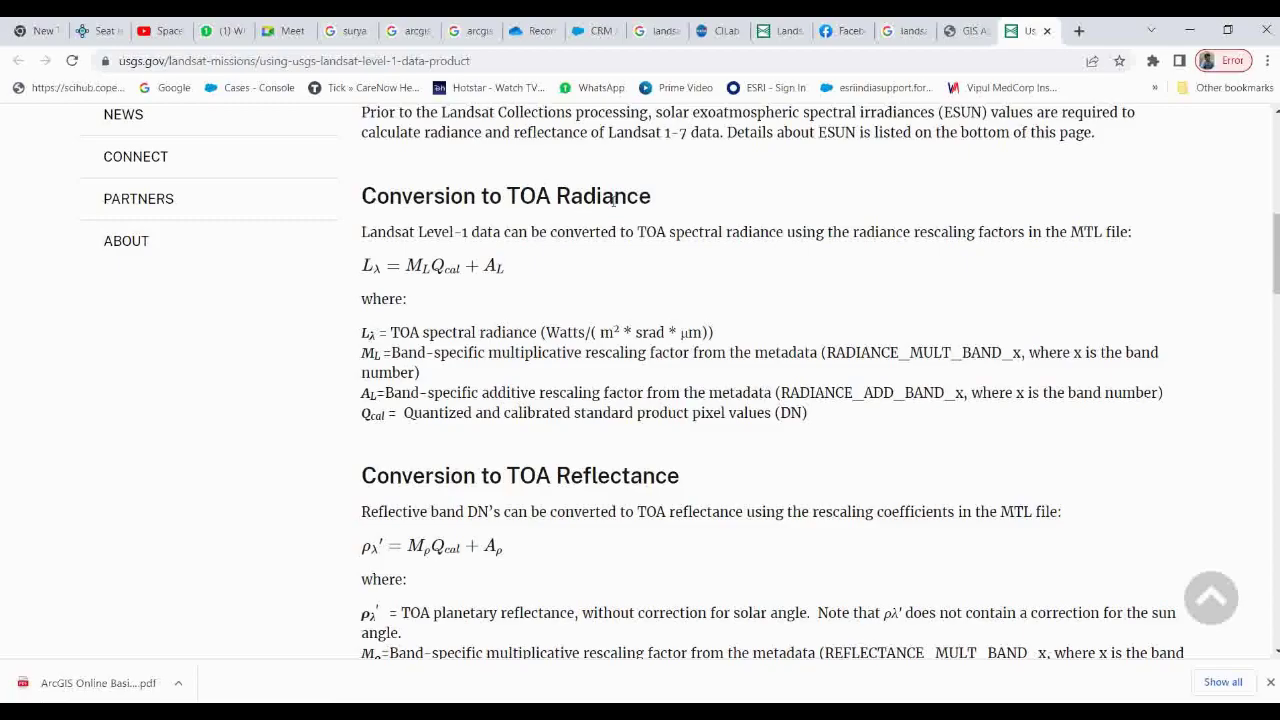
Read the TOA reflectance, sun-angle correction and brightness temperature formulas, and highlight the TOA radiance heading and equation
scroll(598, 465, down, 6)
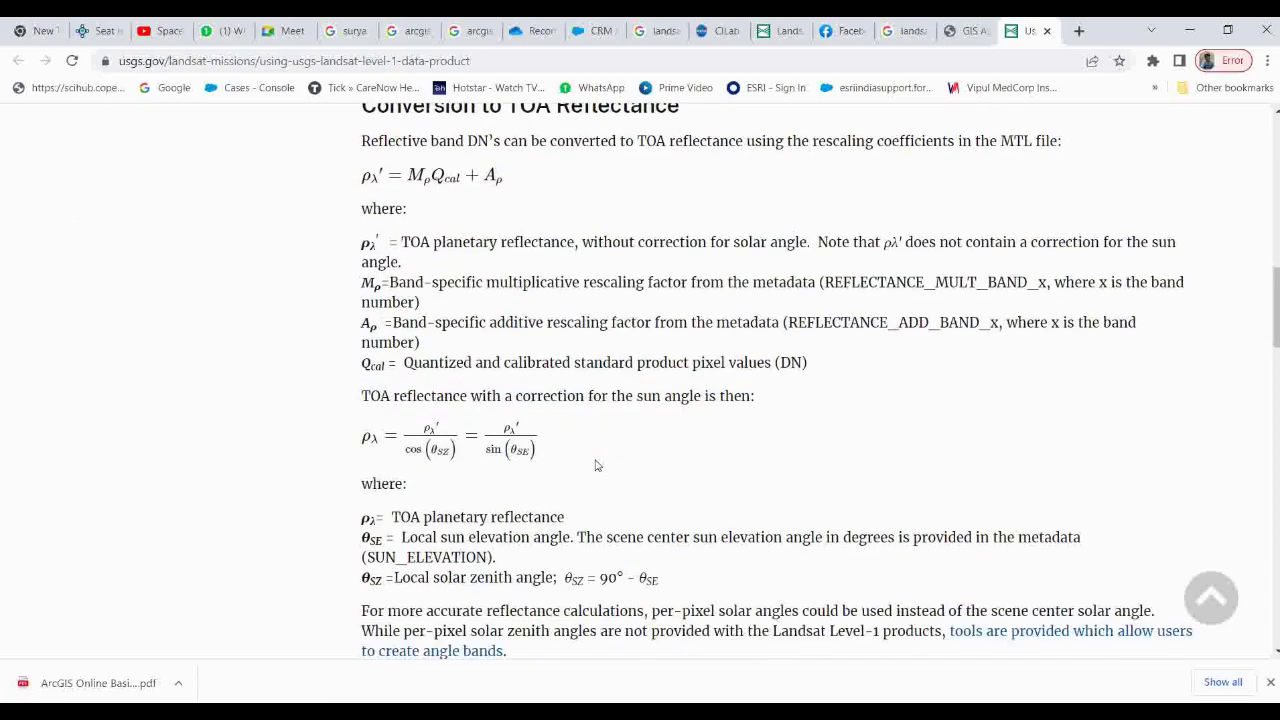
scroll(597, 464, down, 3)
scroll(597, 464, up, 1)
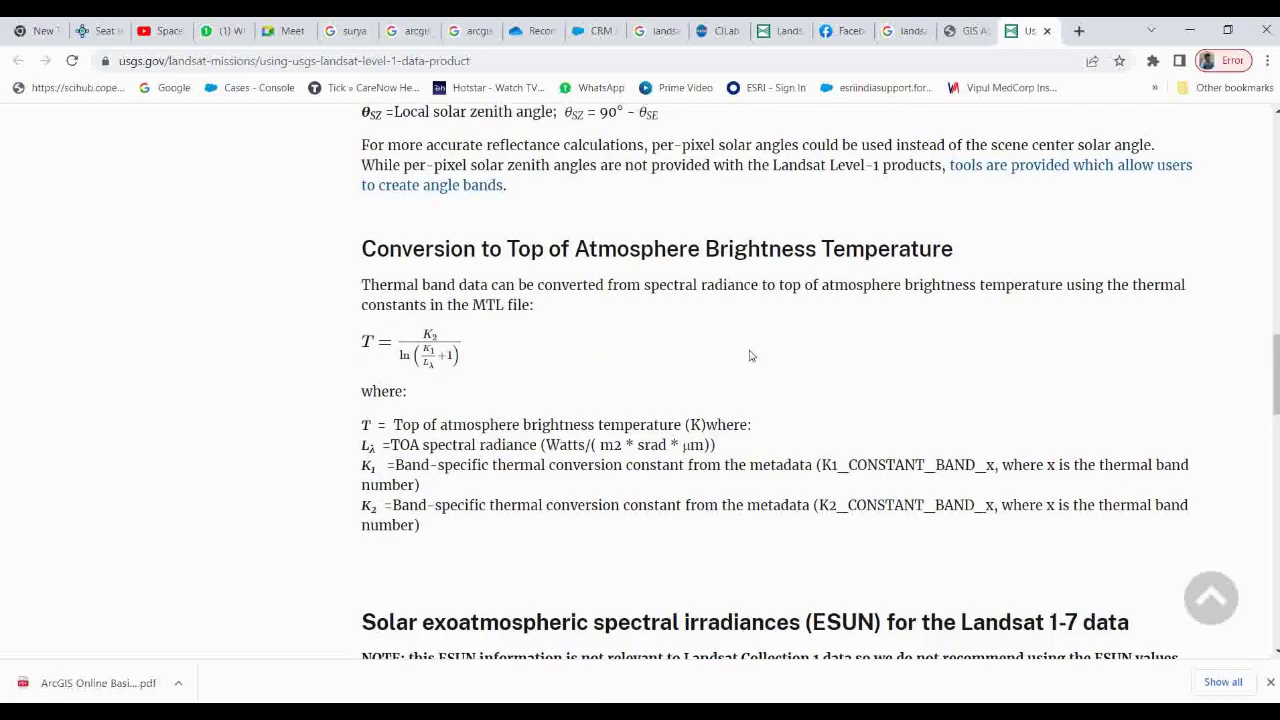
scroll(751, 355, up, 10)
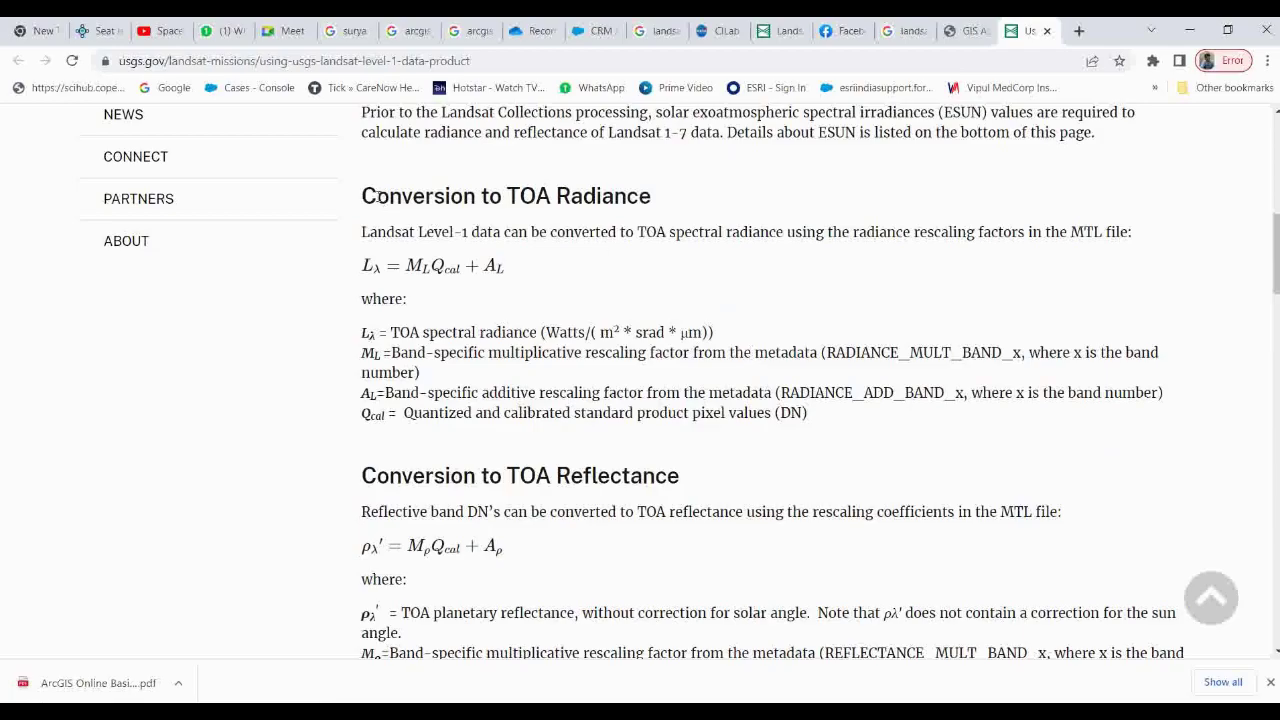
drag(375, 196, 641, 215)
click(607, 300)
drag(363, 264, 523, 266)
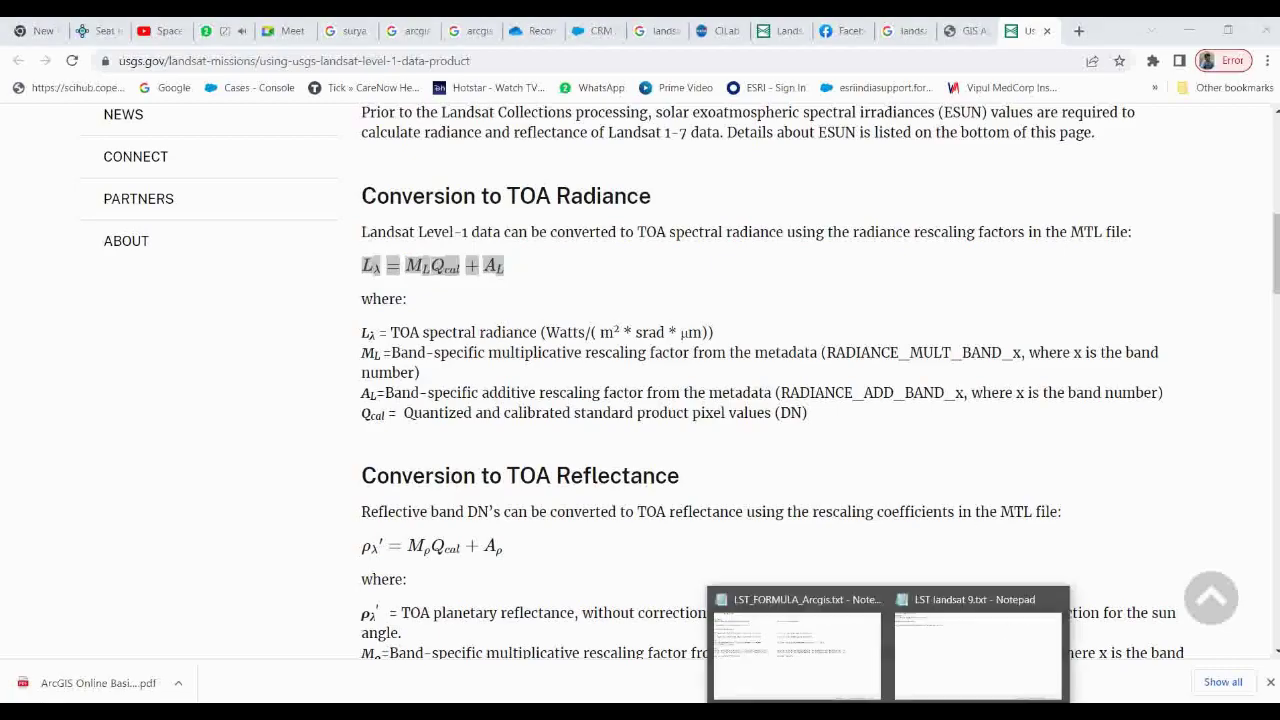
Compare the Notepad files LST_FORMULA_Arcgis.txt and LST landsat 9.txt side by side and highlight the Landsat 9 RadianceB10 expression
click(843, 663)
click(823, 657)
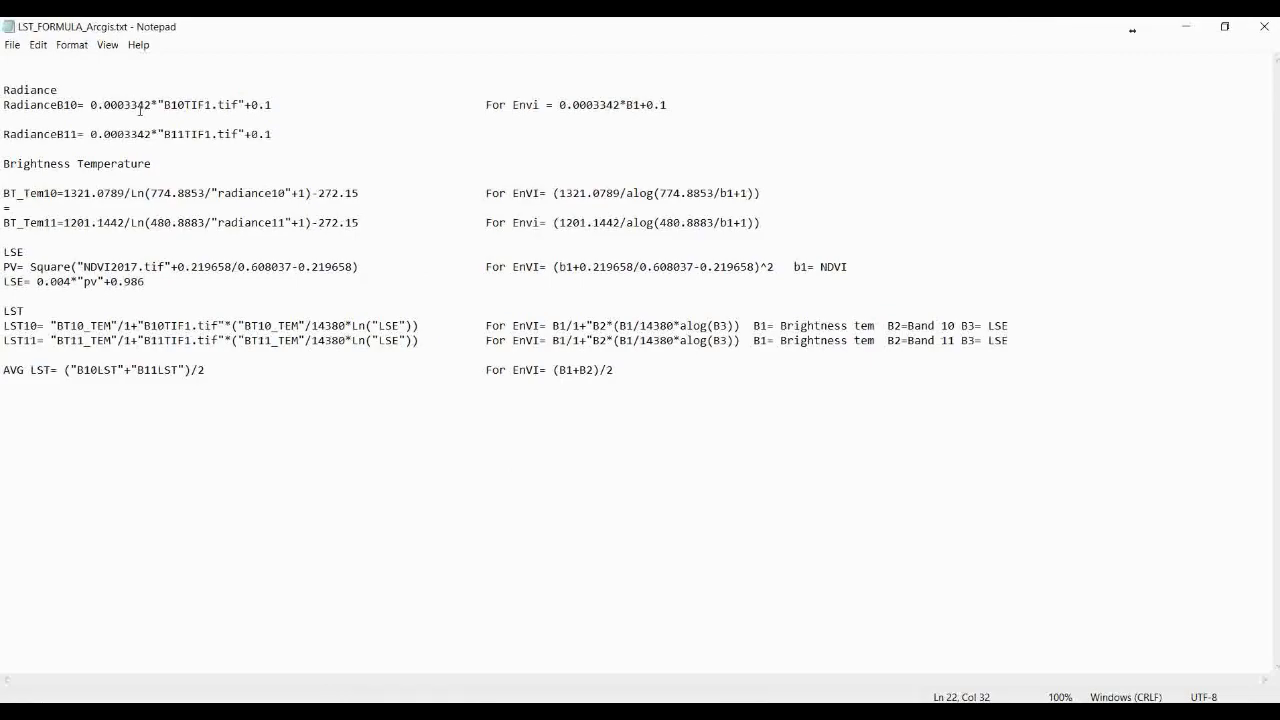
mouse_move(886, 712)
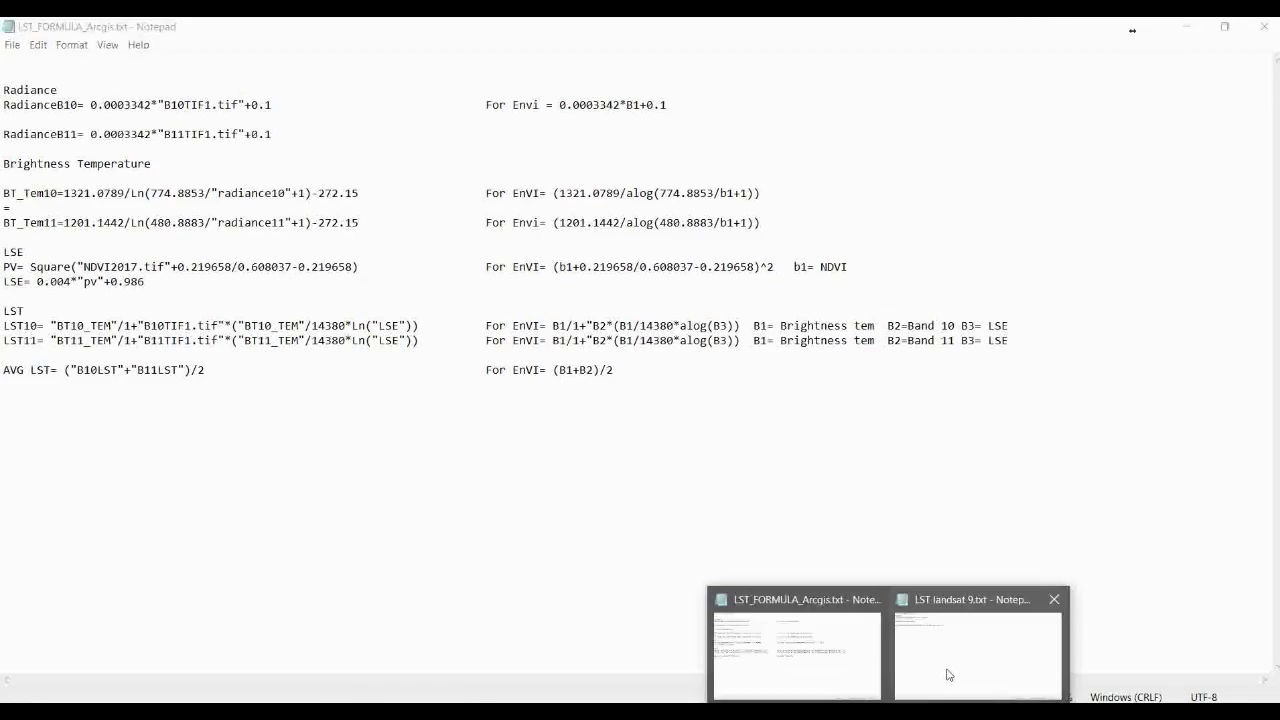
click(977, 650)
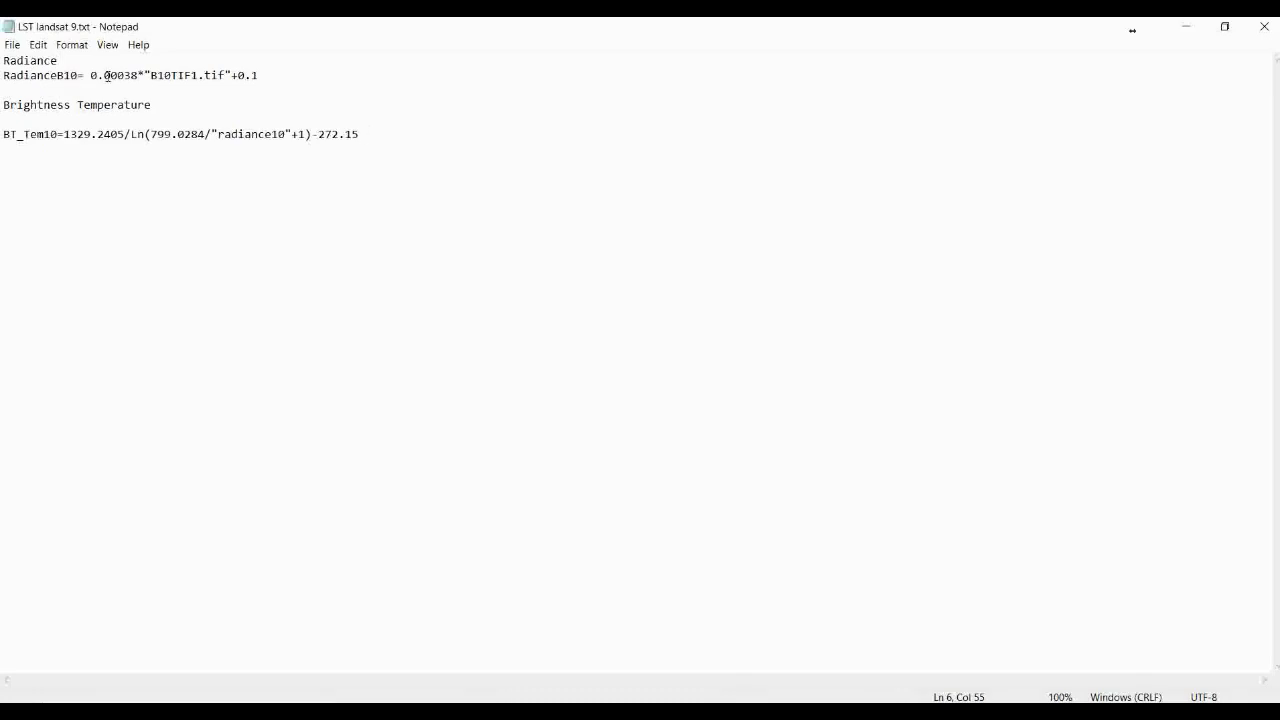
click(1224, 26)
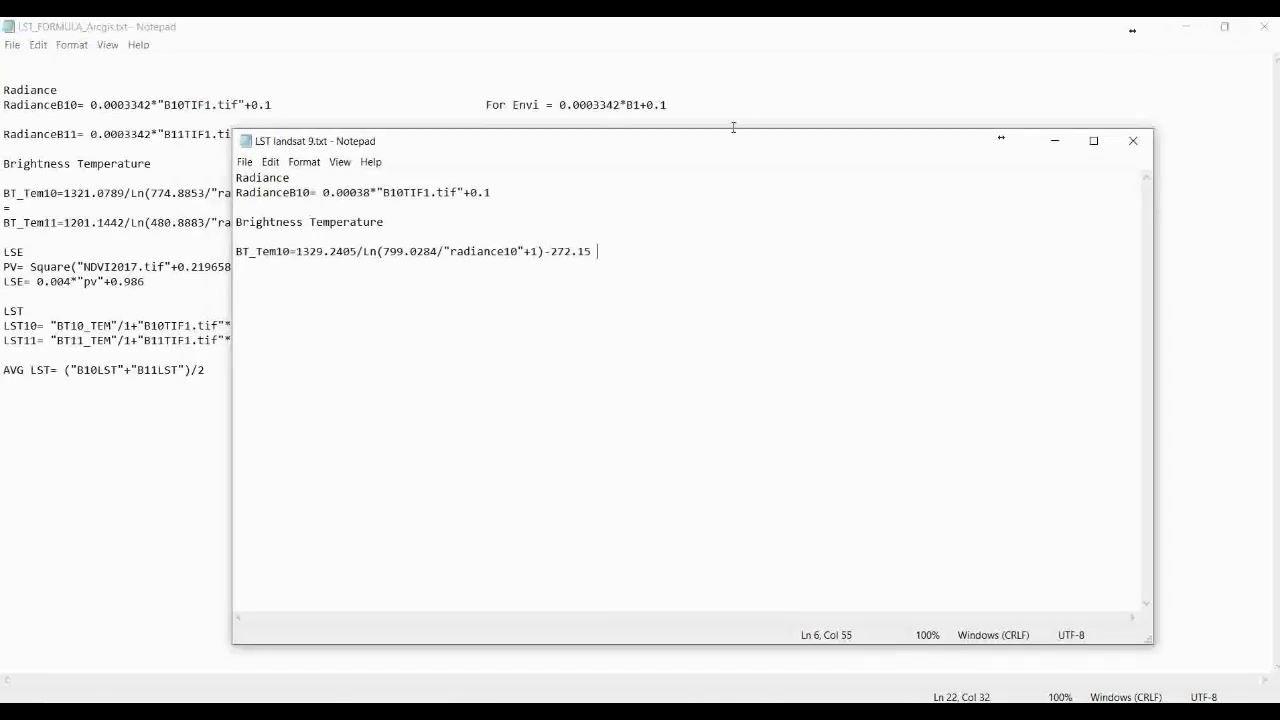
drag(717, 157, 928, 109)
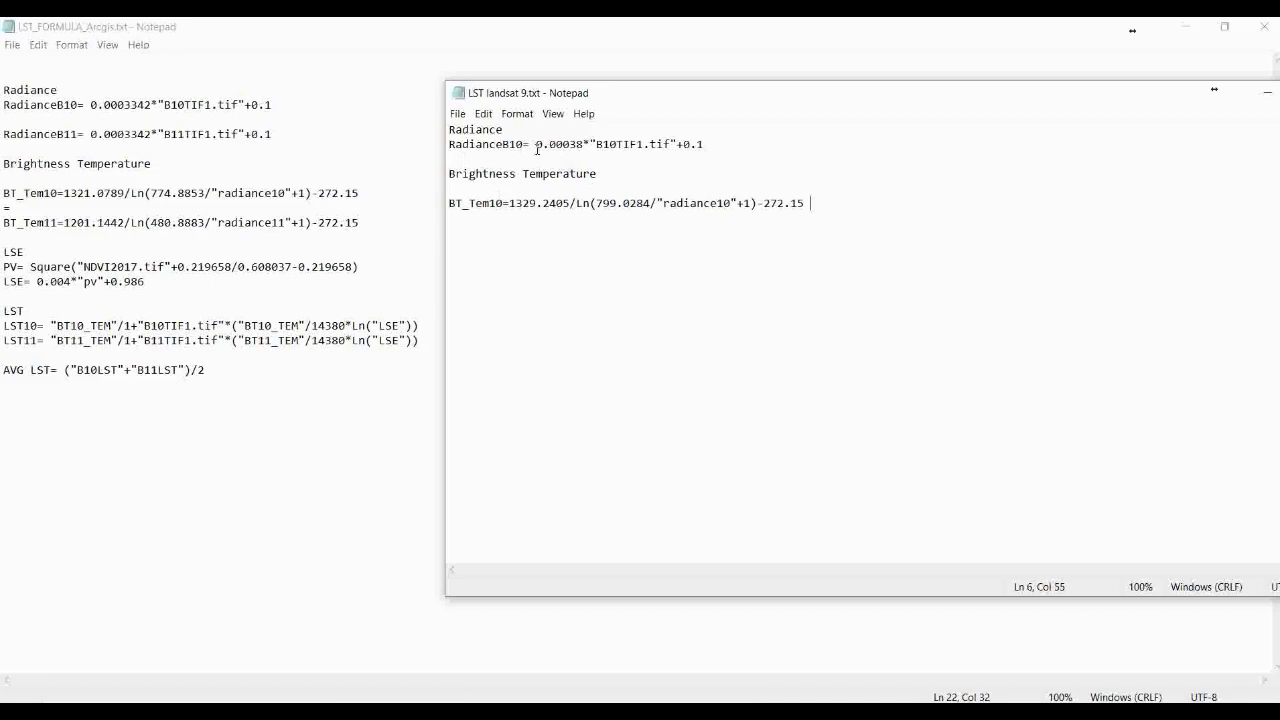
drag(535, 145, 718, 145)
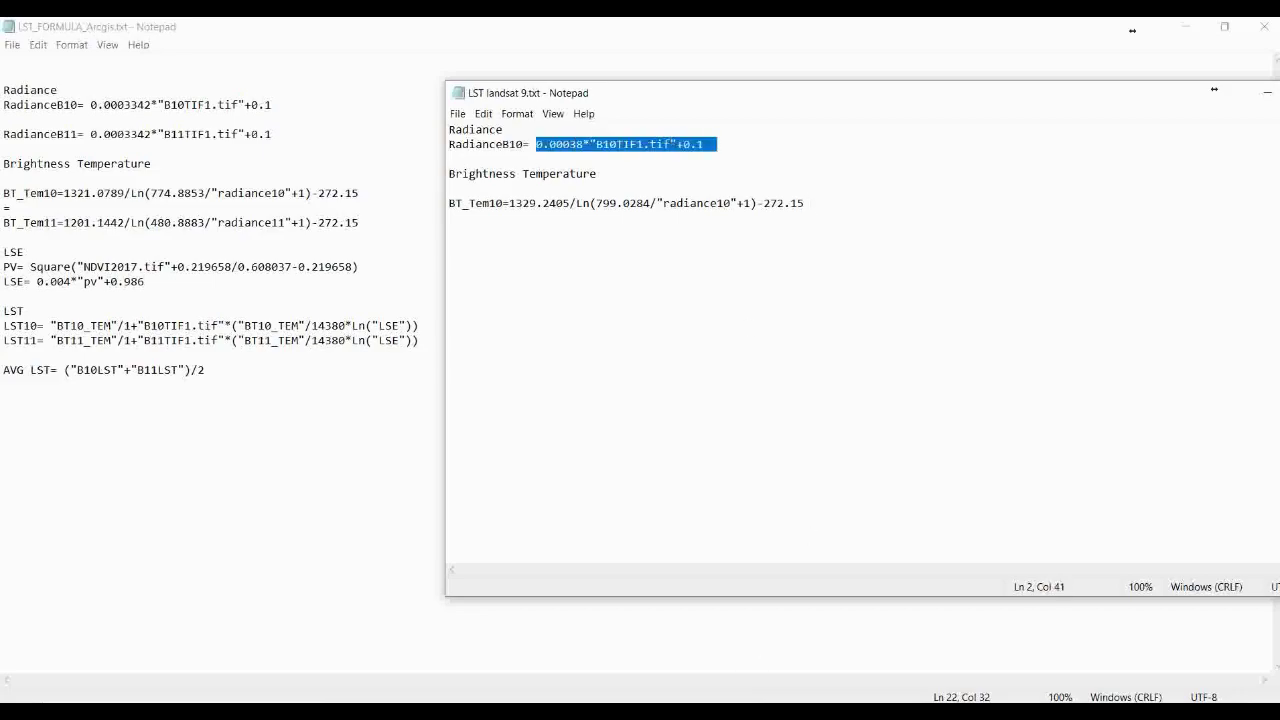
Return to the USGS page in Chrome and examine the TOA radiance equation's terms, highlighting the spectral radiance and additive rescaling factor definitions
key(alt+Tab)
click(375, 276)
drag(362, 272, 386, 268)
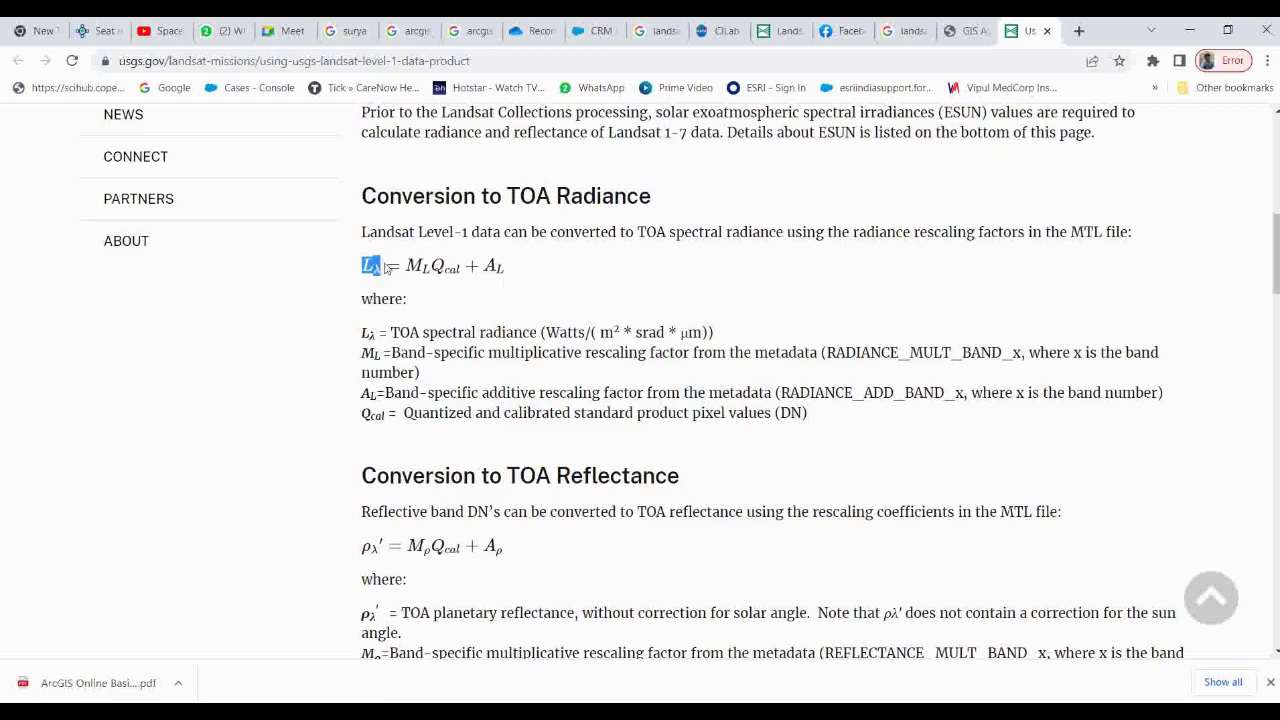
drag(399, 333, 593, 333)
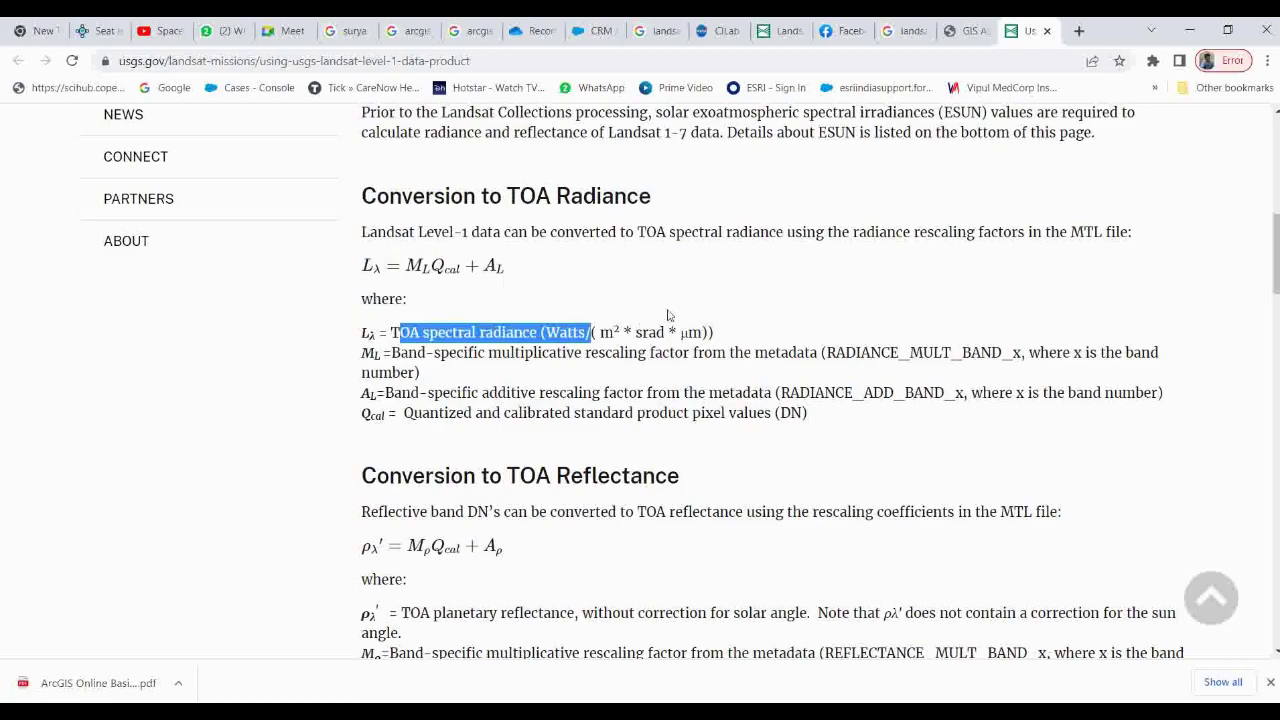
click(667, 308)
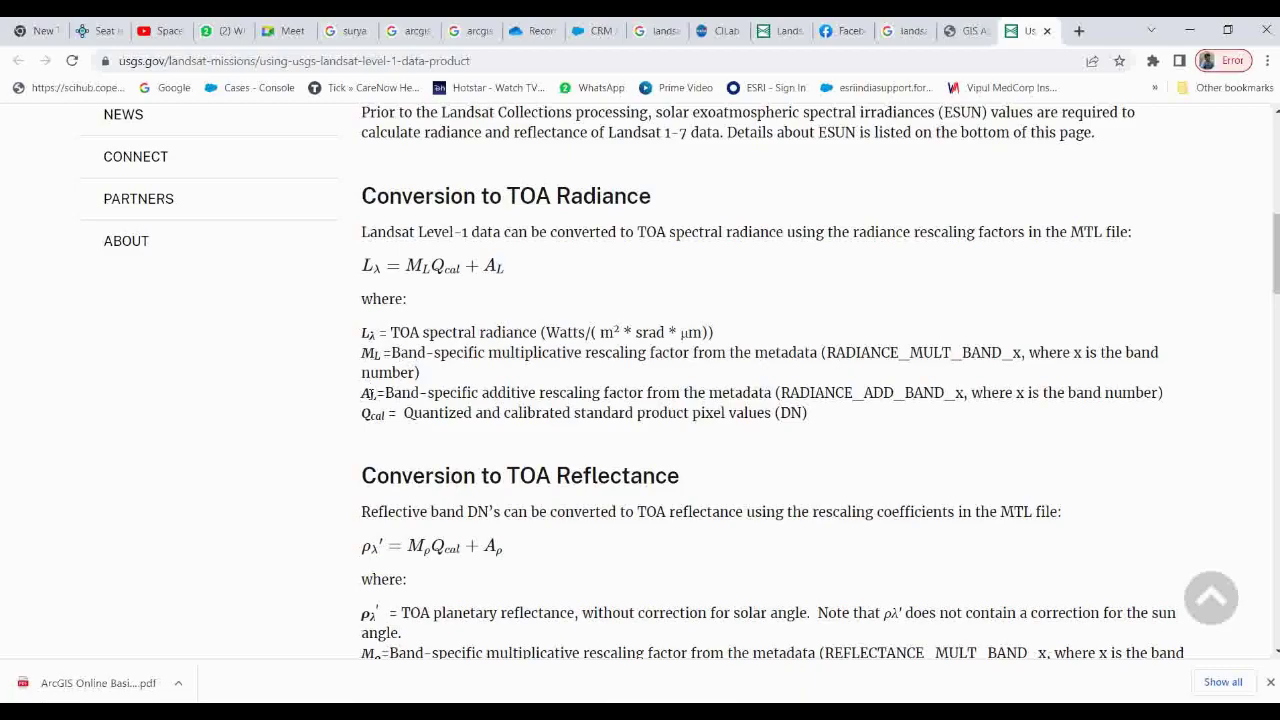
drag(410, 393, 617, 393)
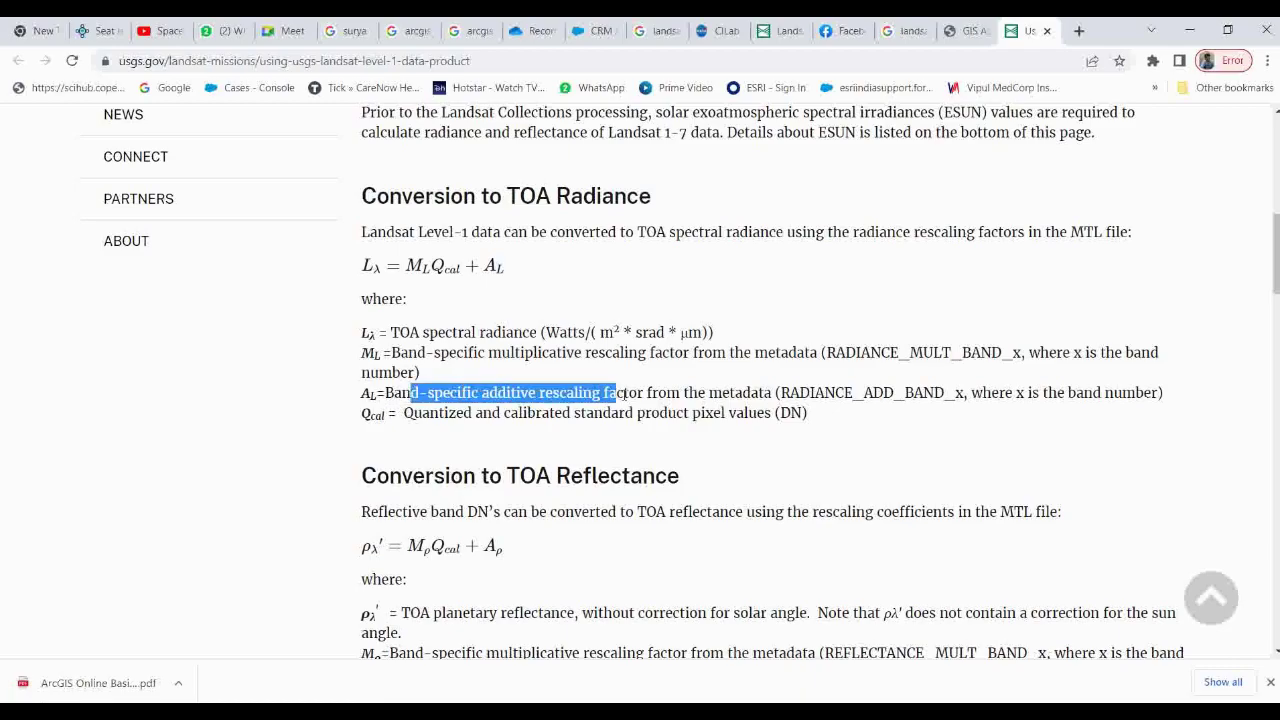
Locate the MTL text file in the bbh_raw data_landsat folder and examine the radiometric rescaling group of the LC09 MTL file in WordPad
key(alt+Tab)
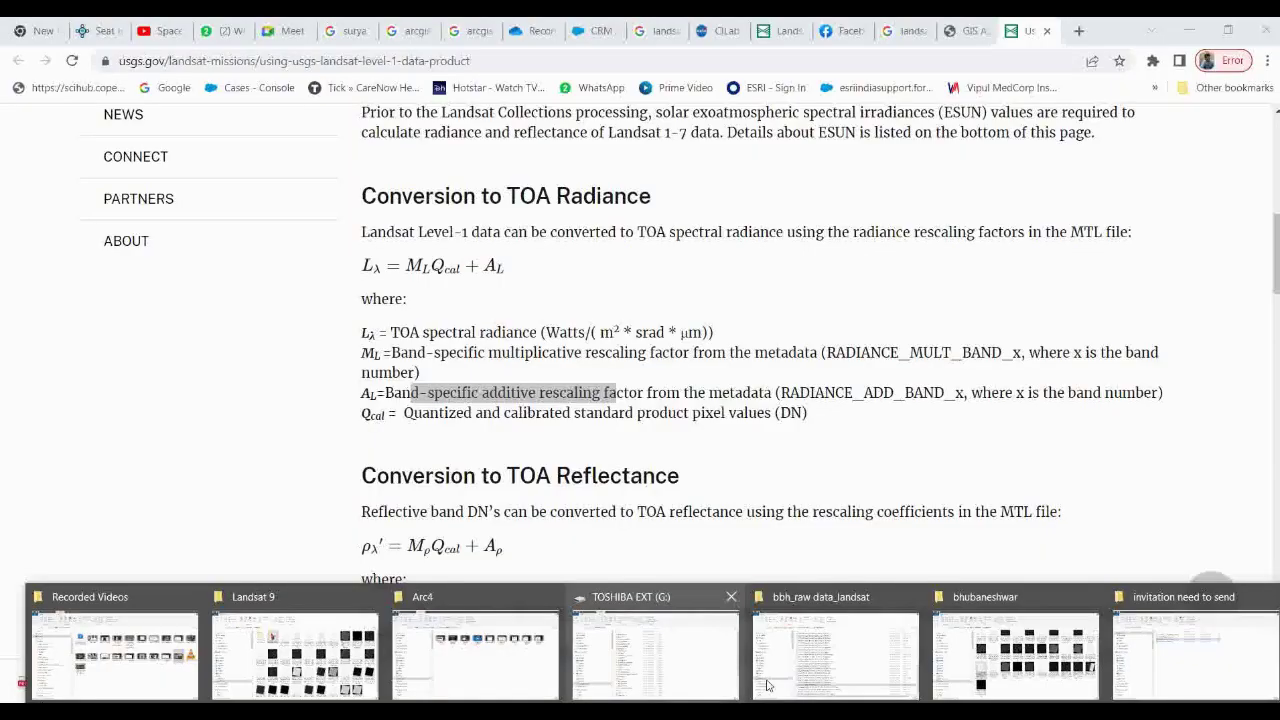
click(835, 650)
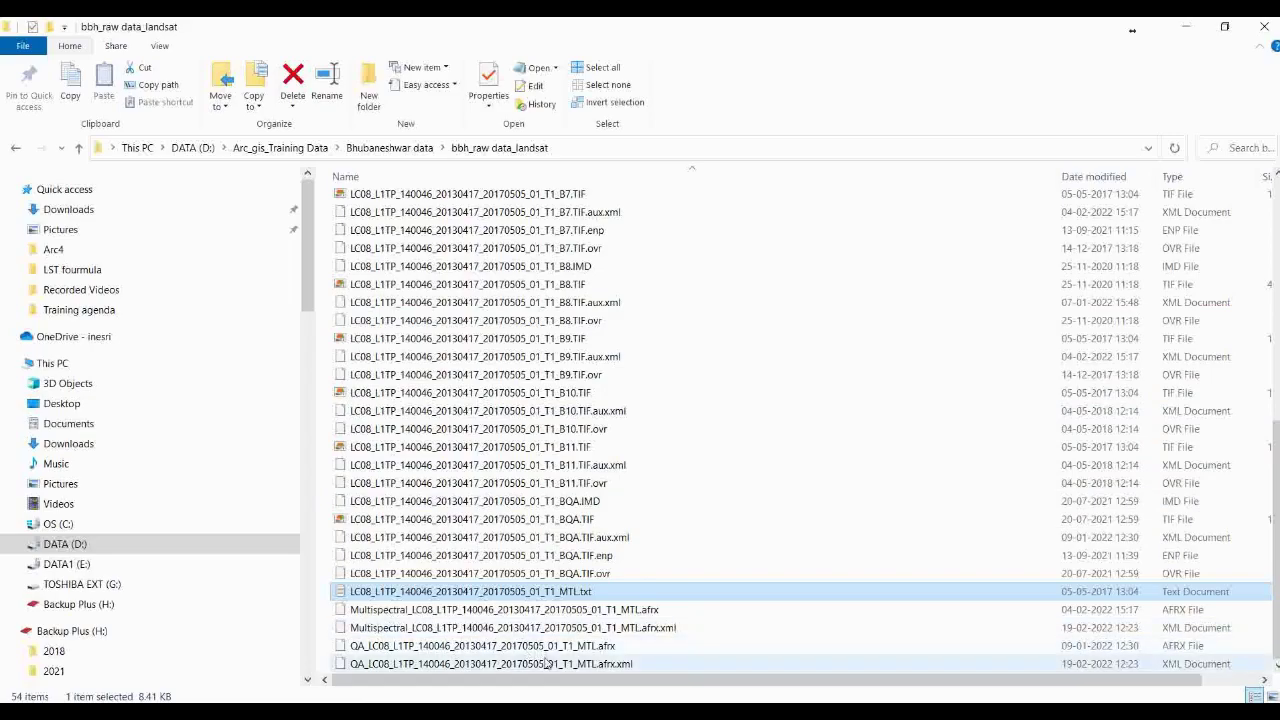
right_click(510, 593)
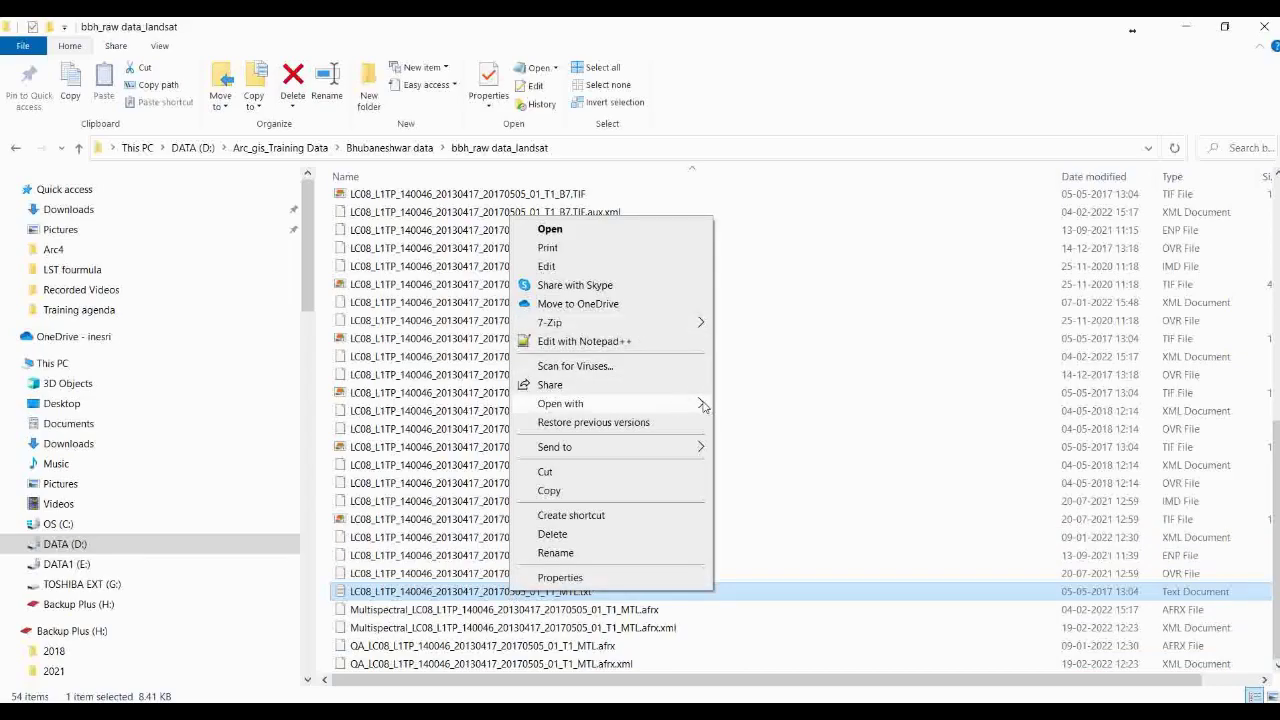
mouse_move(600, 403)
click(928, 712)
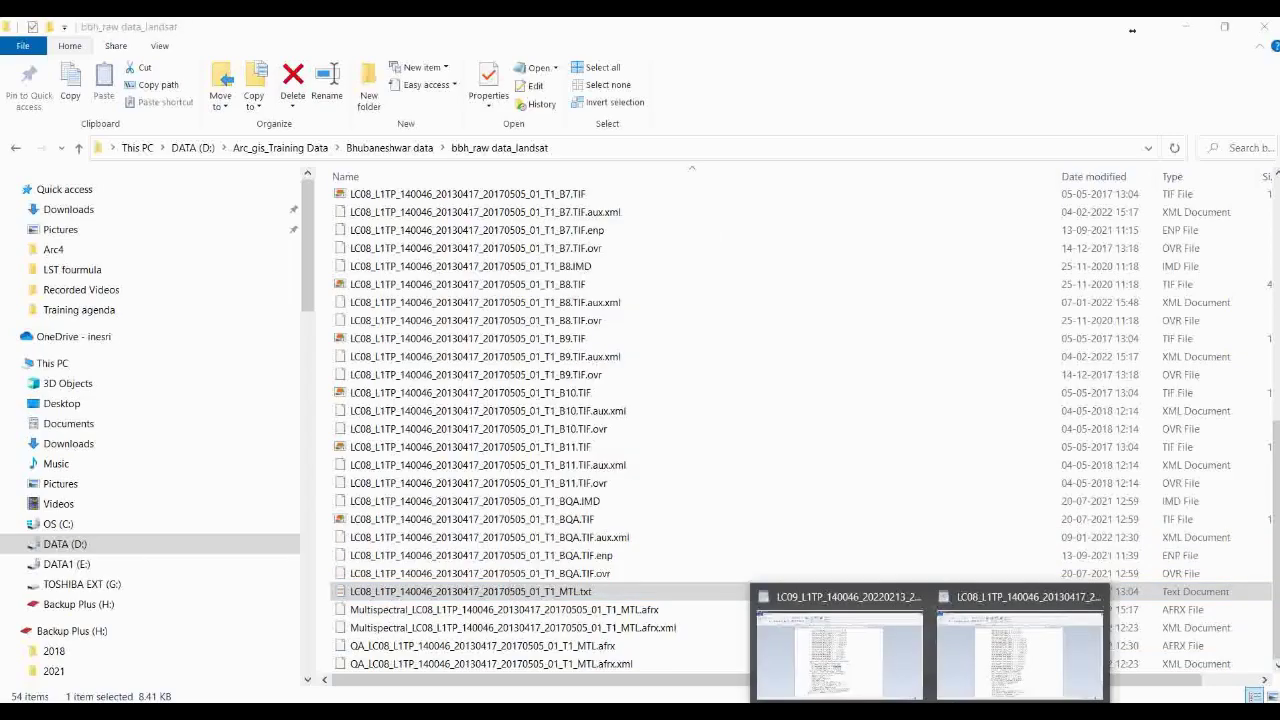
click(860, 676)
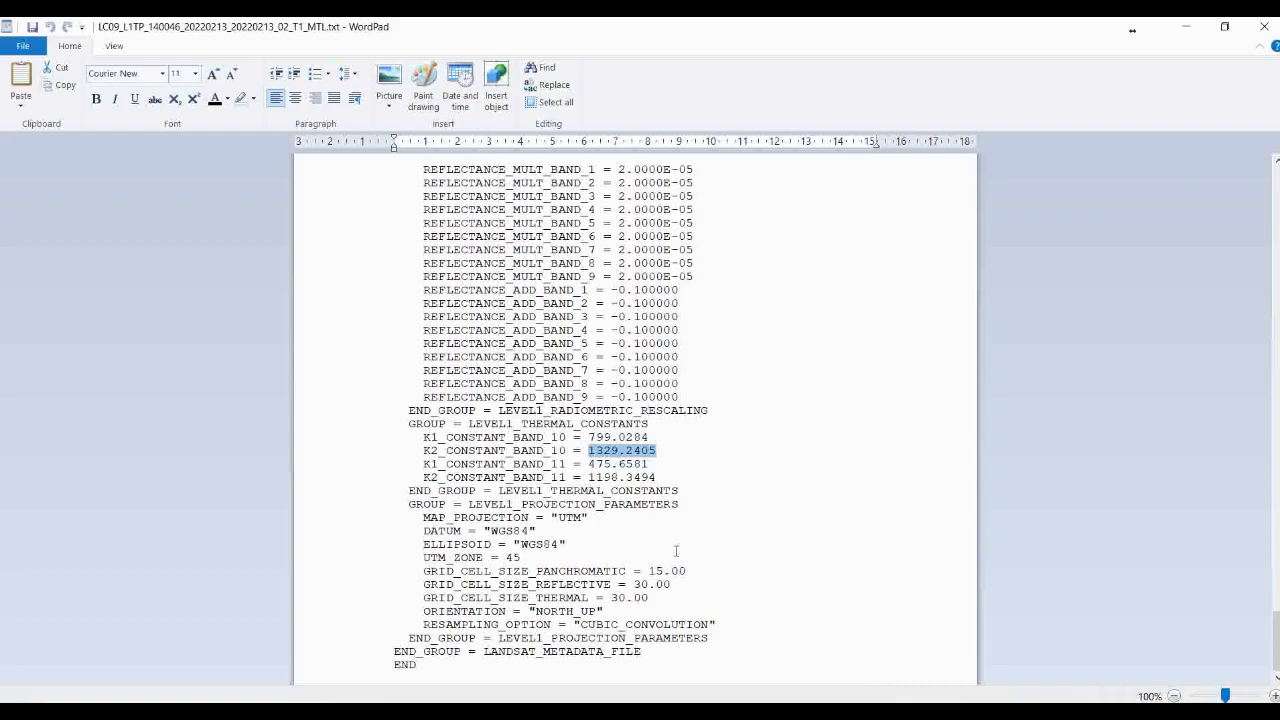
scroll(677, 410, up, 3)
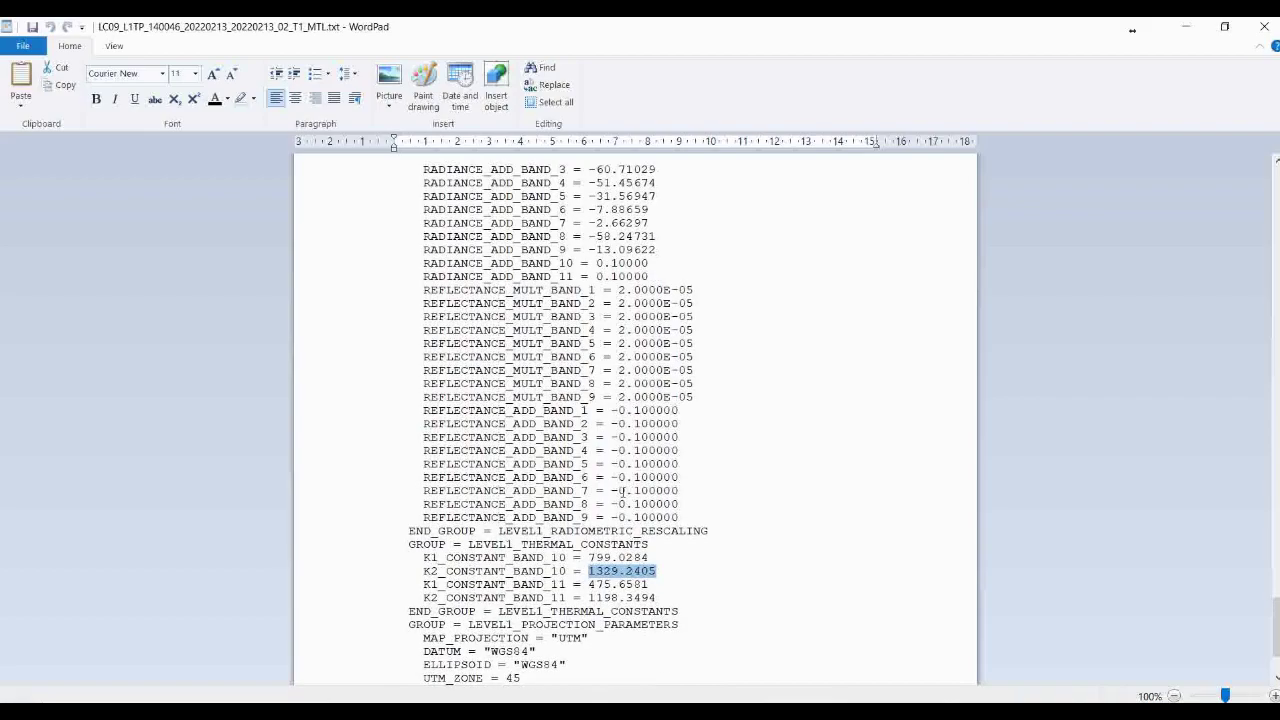
scroll(645, 533, up, 4)
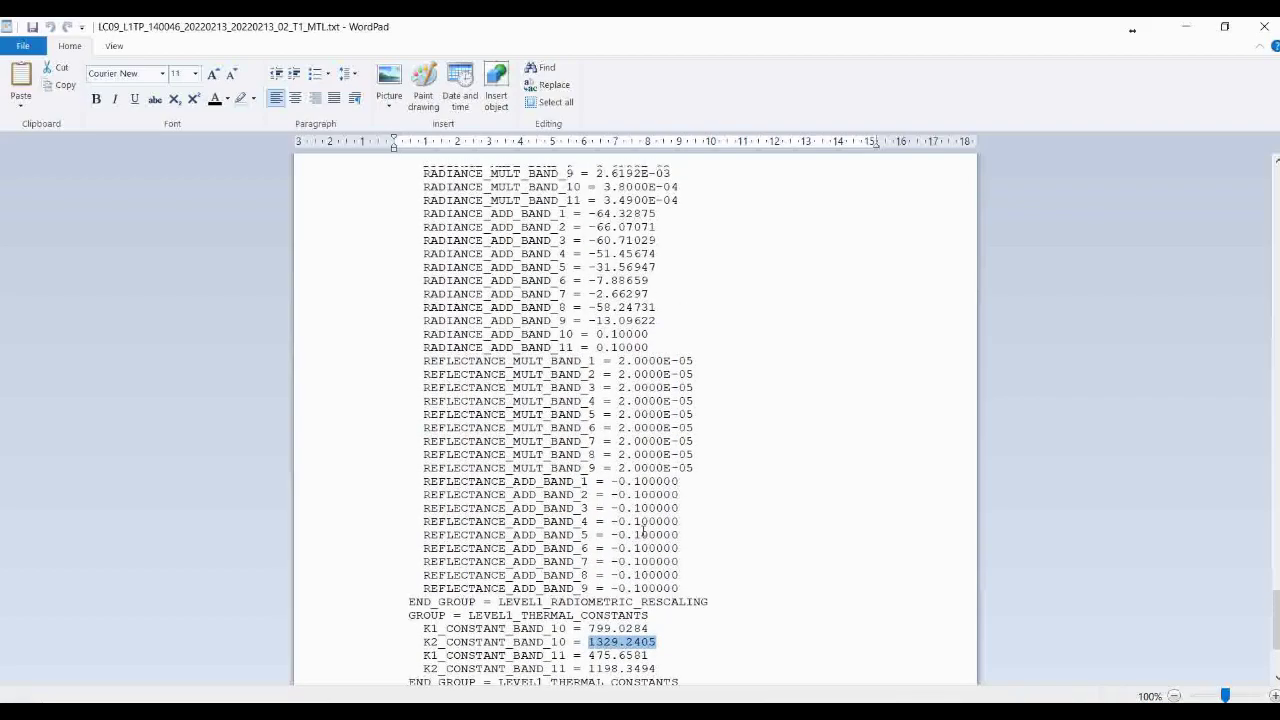
scroll(645, 533, up, 2)
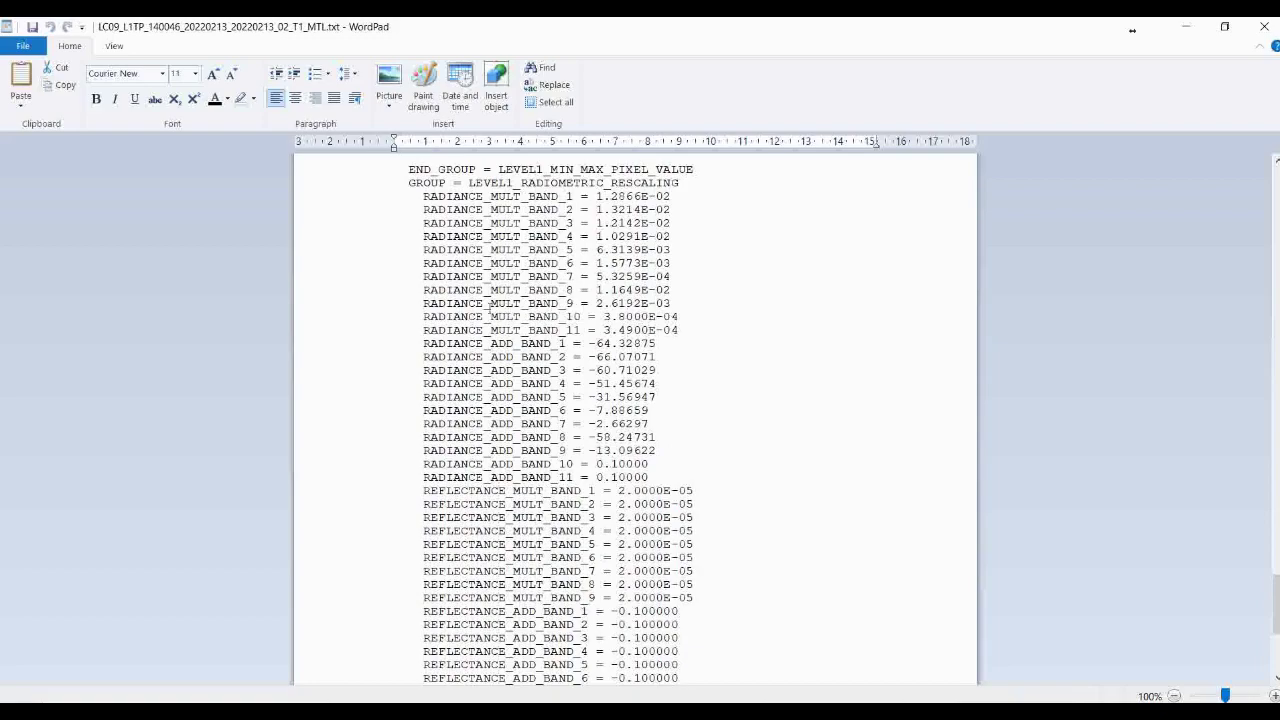
Copy the RADIANCE_MULT_BAND_10 value 3.8000E-04 from the LC09 MTL file
drag(421, 317, 682, 319)
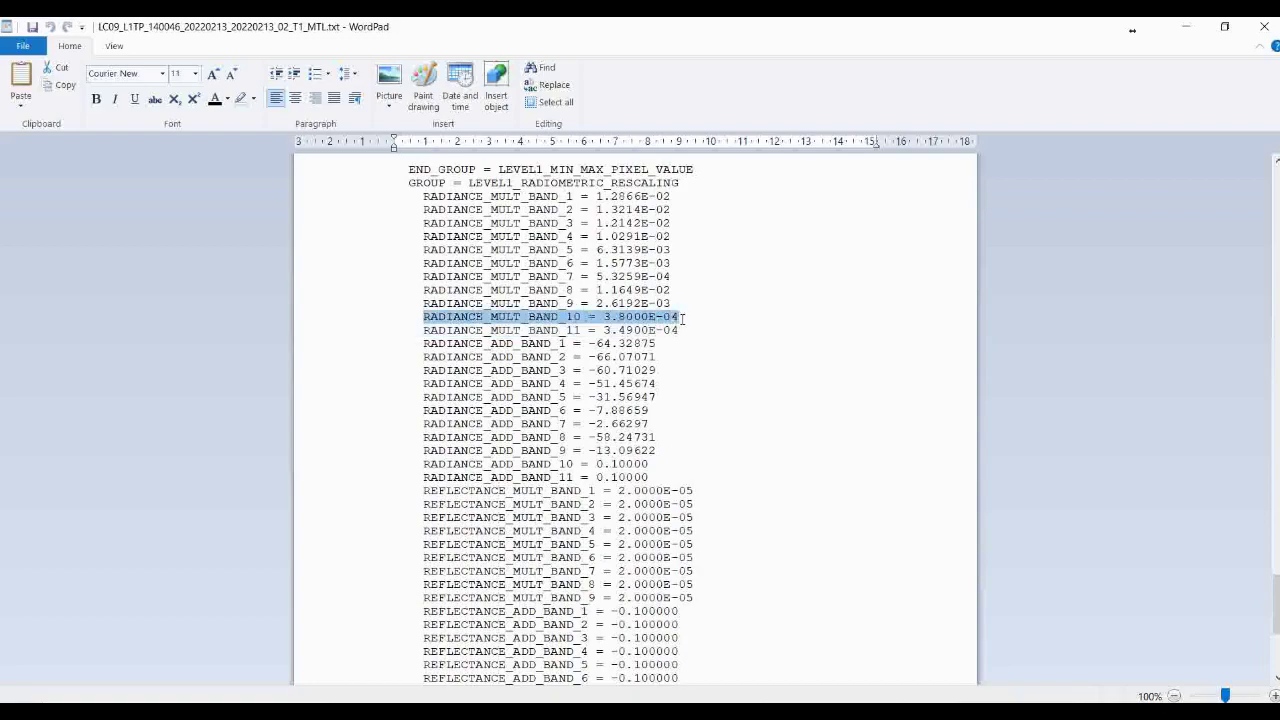
click(610, 319)
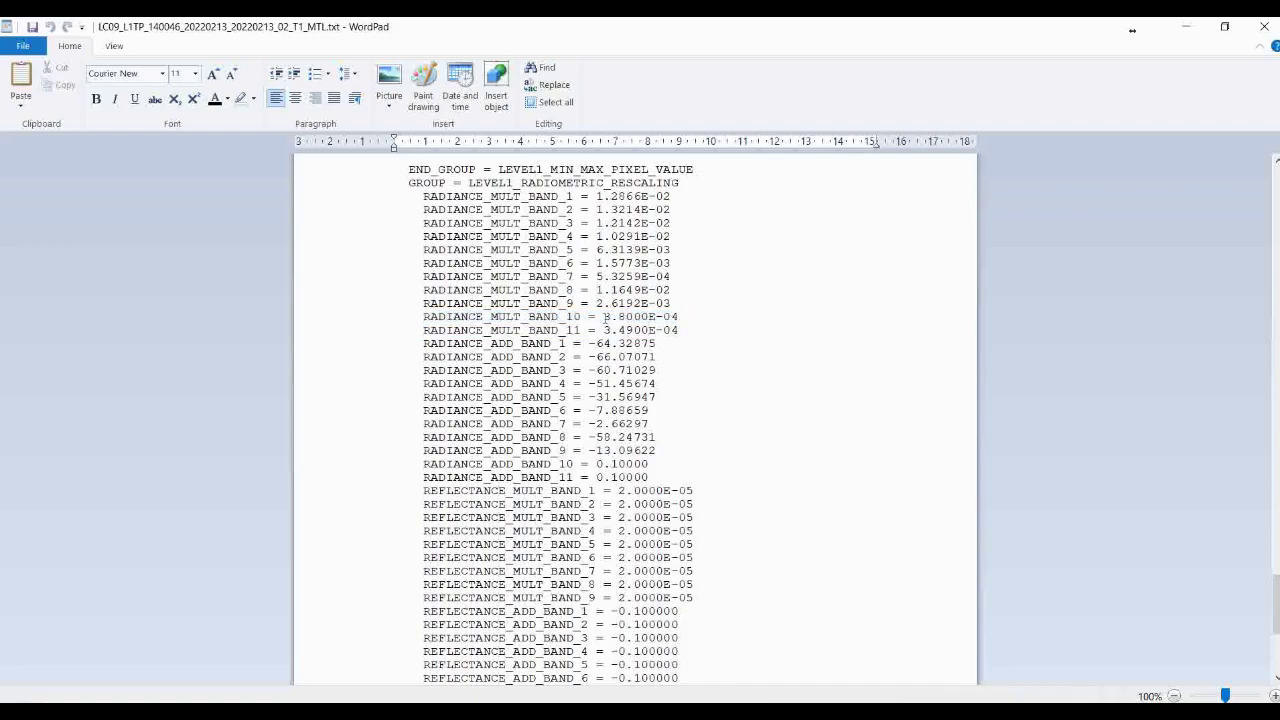
drag(604, 318, 672, 321)
right_click(672, 319)
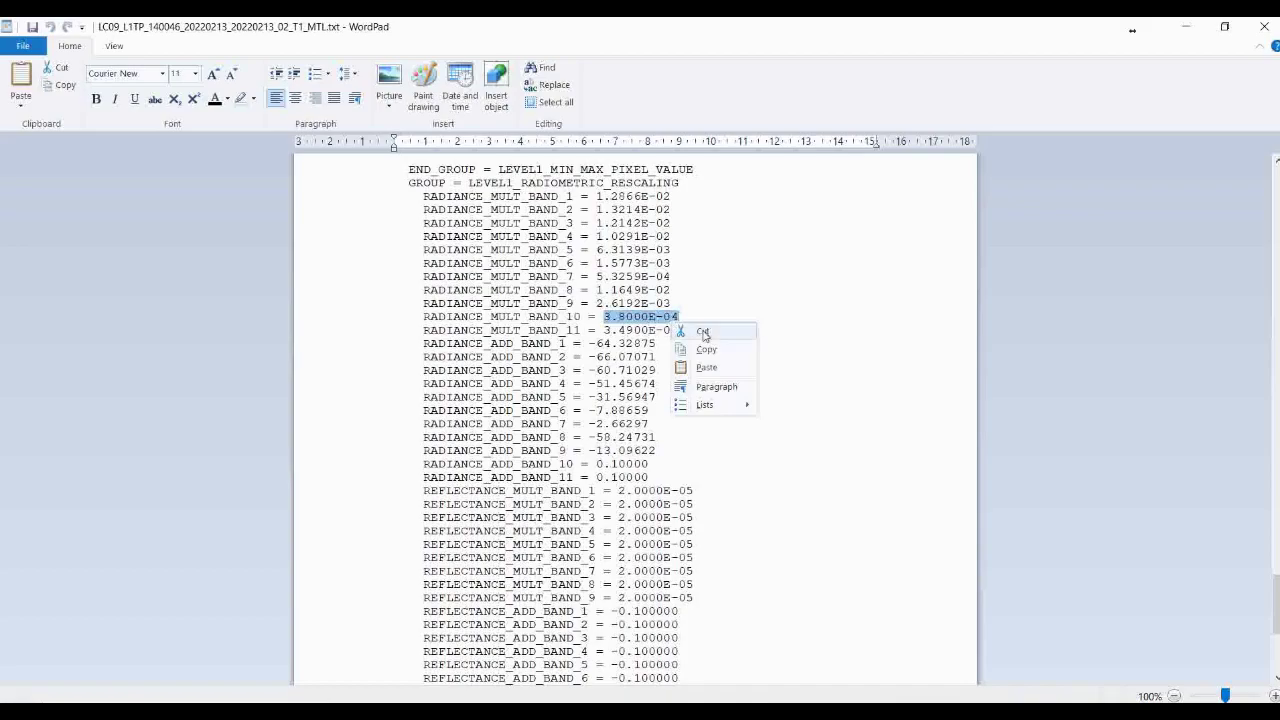
click(705, 348)
Switch to the Excel workbook Book1, paste the copied multiplier into cell A11 and select its decimal form 0.00038
mouse_move(783, 702)
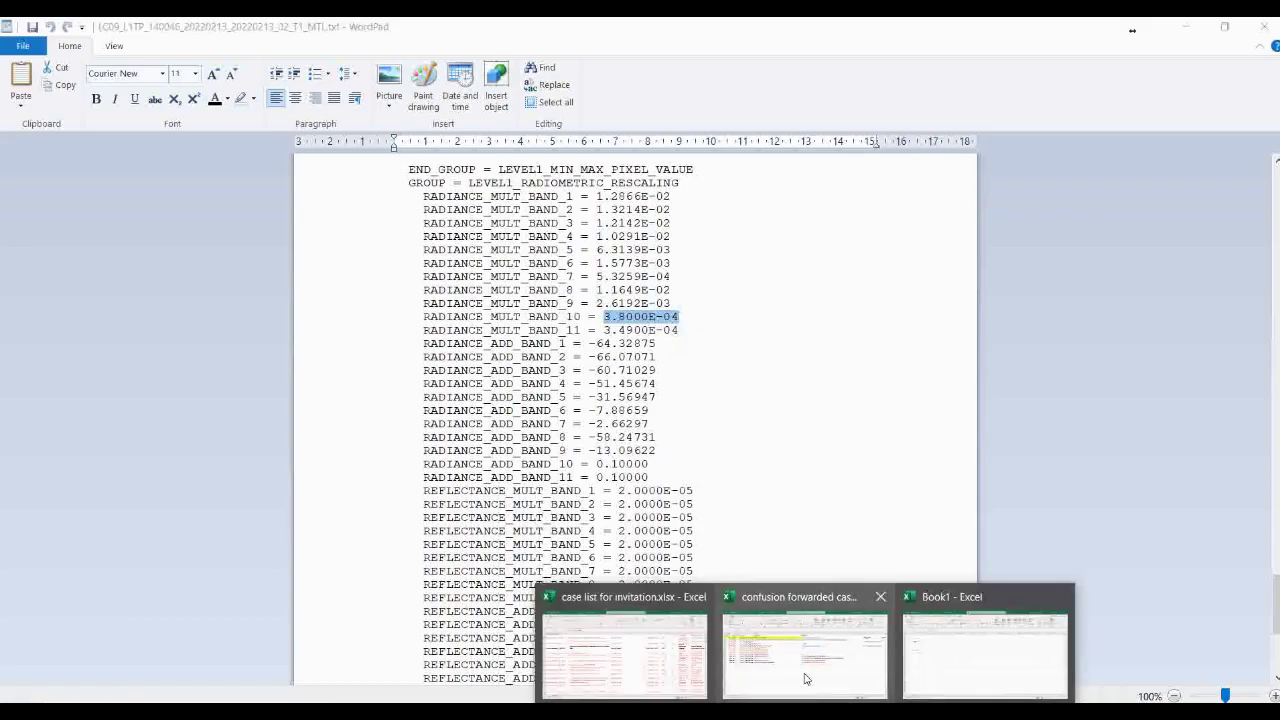
click(986, 640)
click(94, 370)
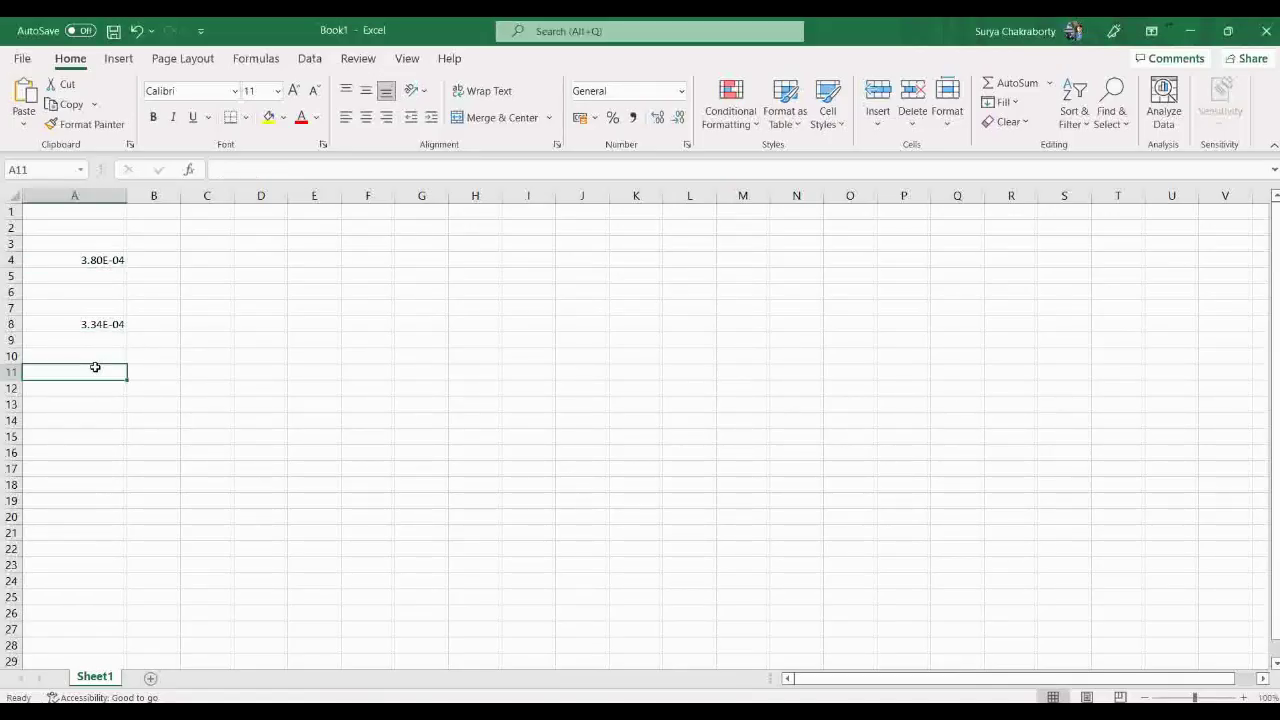
right_click(94, 370)
click(136, 315)
click(104, 432)
click(100, 372)
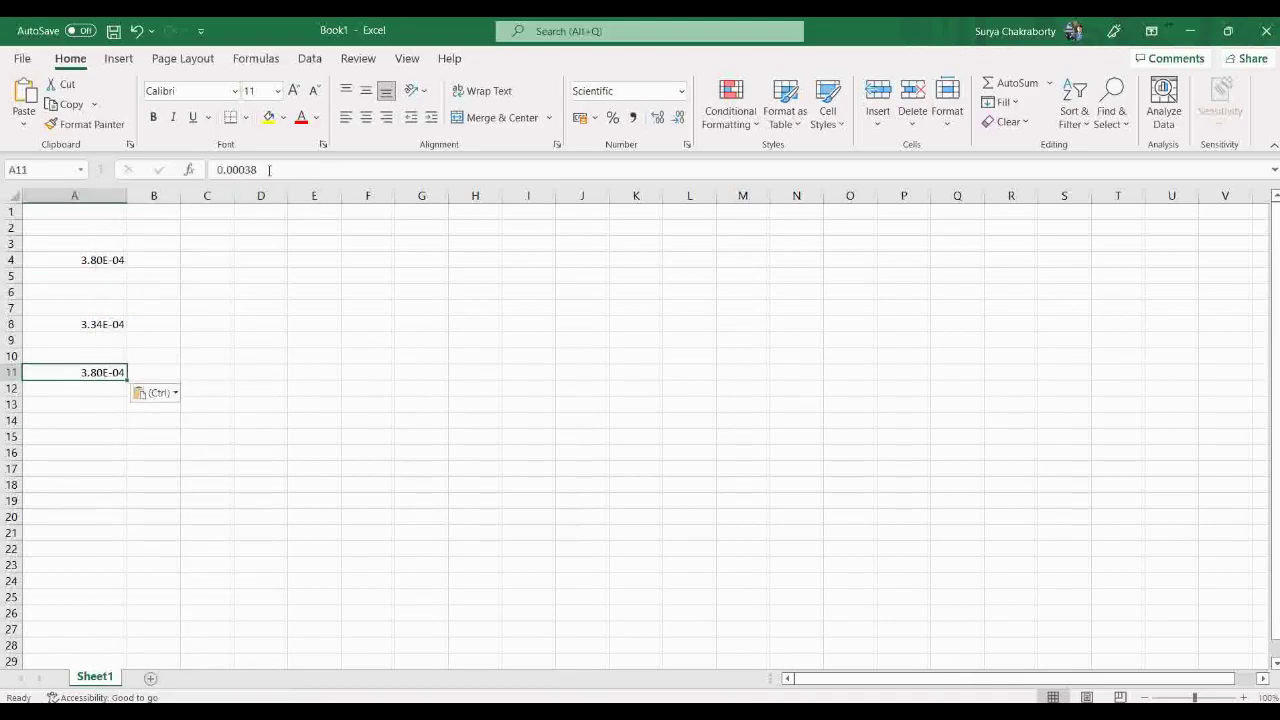
drag(256, 170, 180, 174)
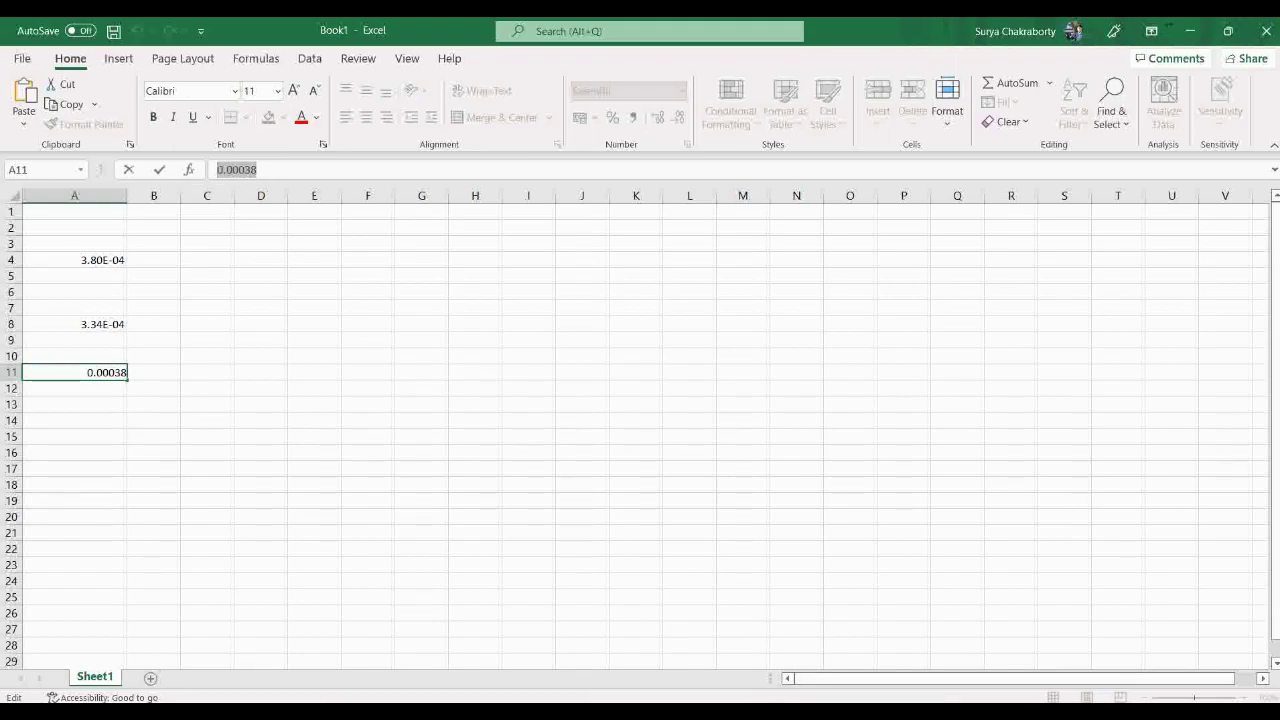
Check the RADIANCE_MULT_BAND_10 entry in the LC08 MTL file in WordPad
click(1005, 660)
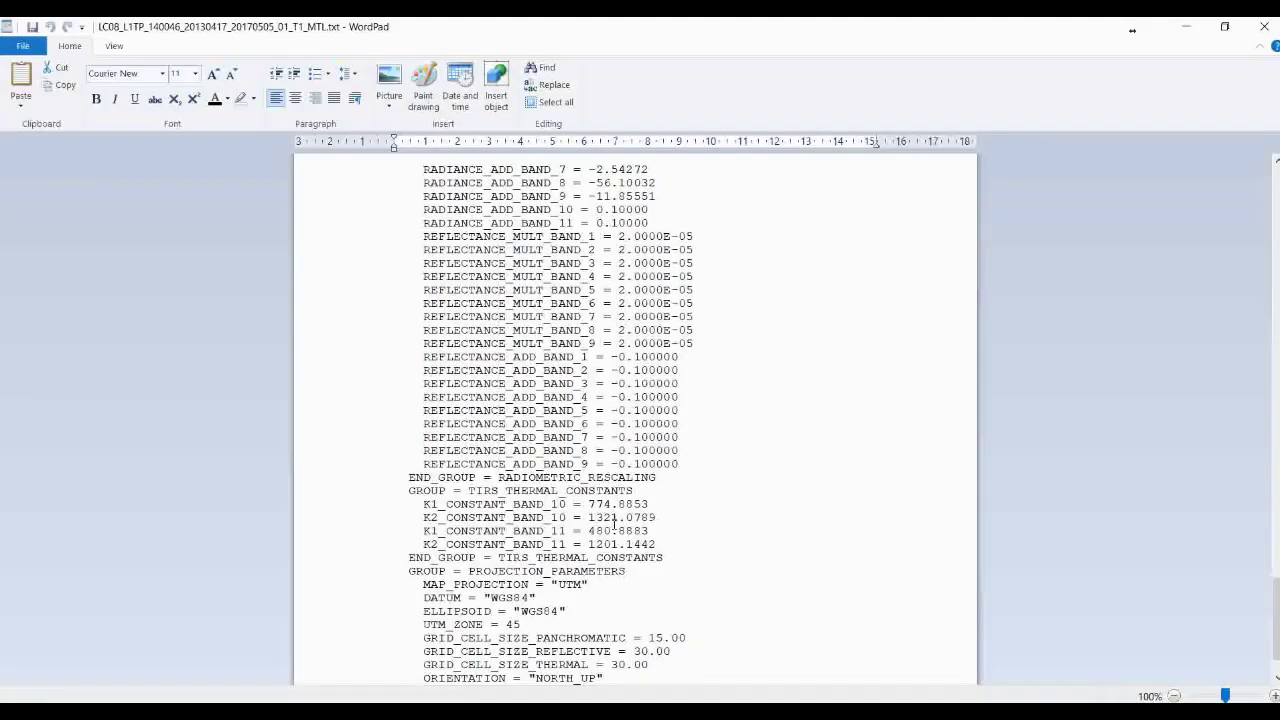
scroll(660, 500, up, 3)
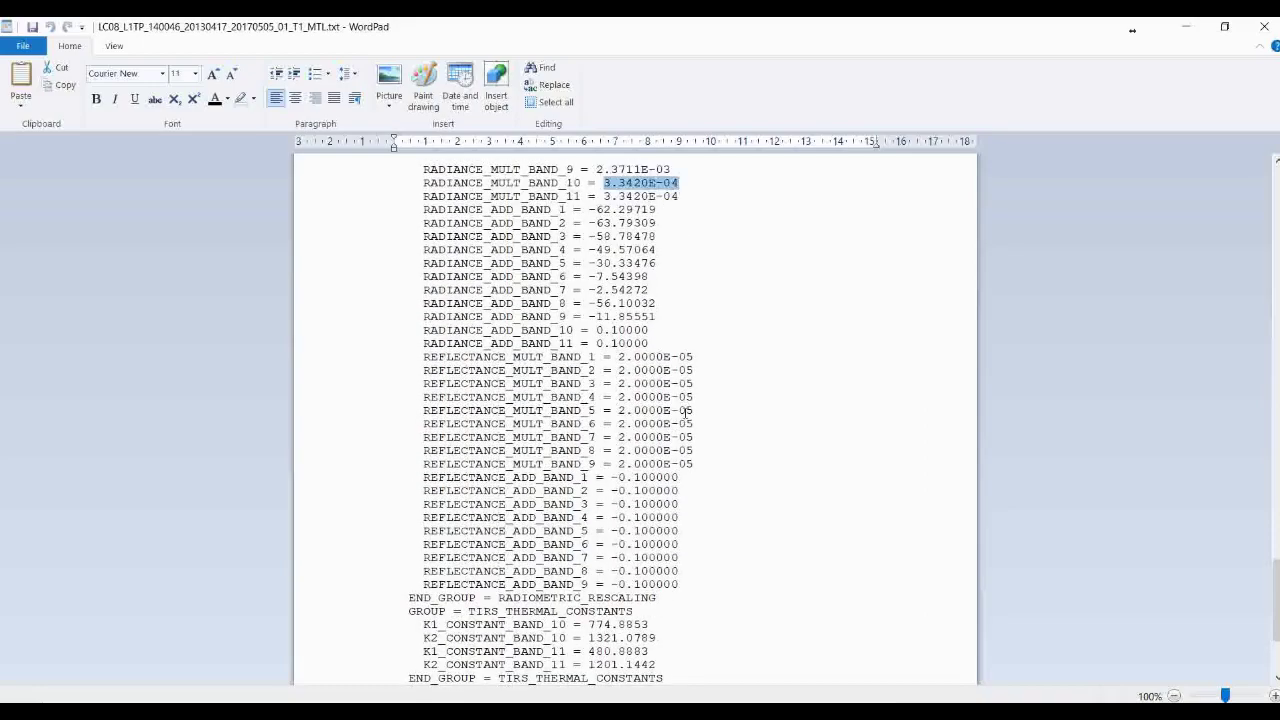
scroll(621, 233, up, 1)
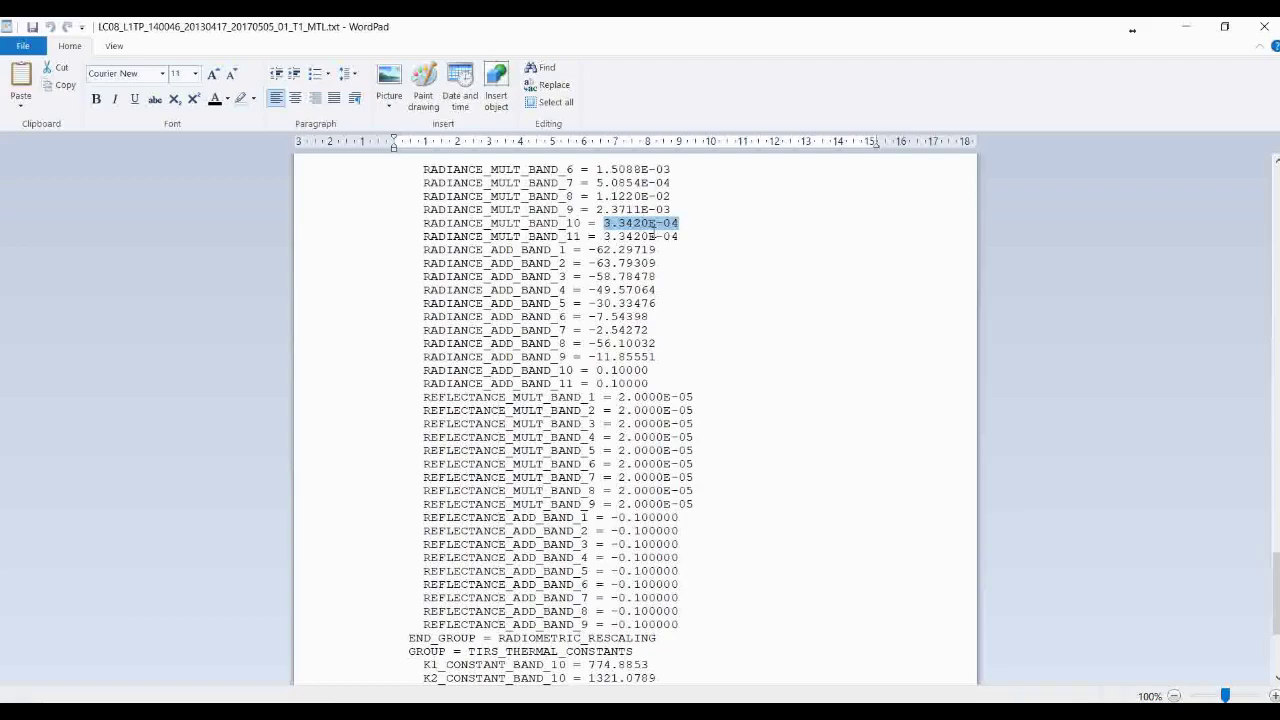
Minimize the LC08 metadata file and switch to Map3 in the ArcGIS Pro project landsat 9 testing
click(1186, 26)
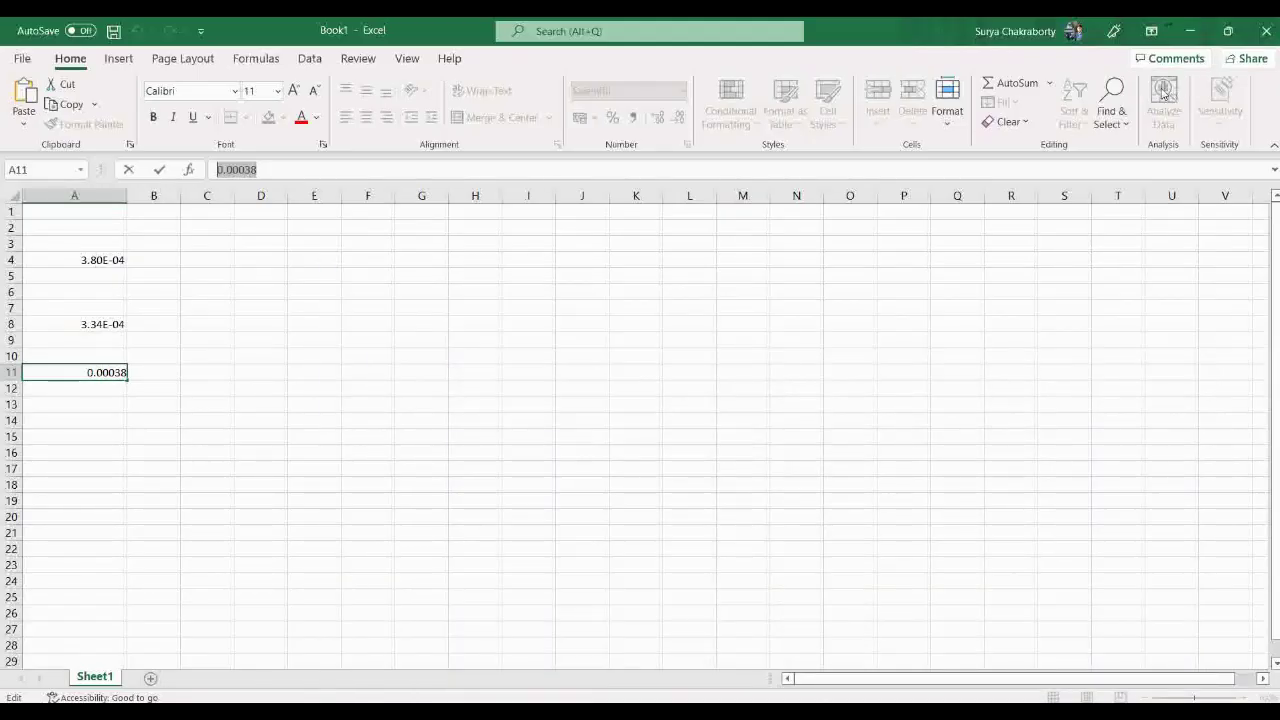
mouse_move(846, 700)
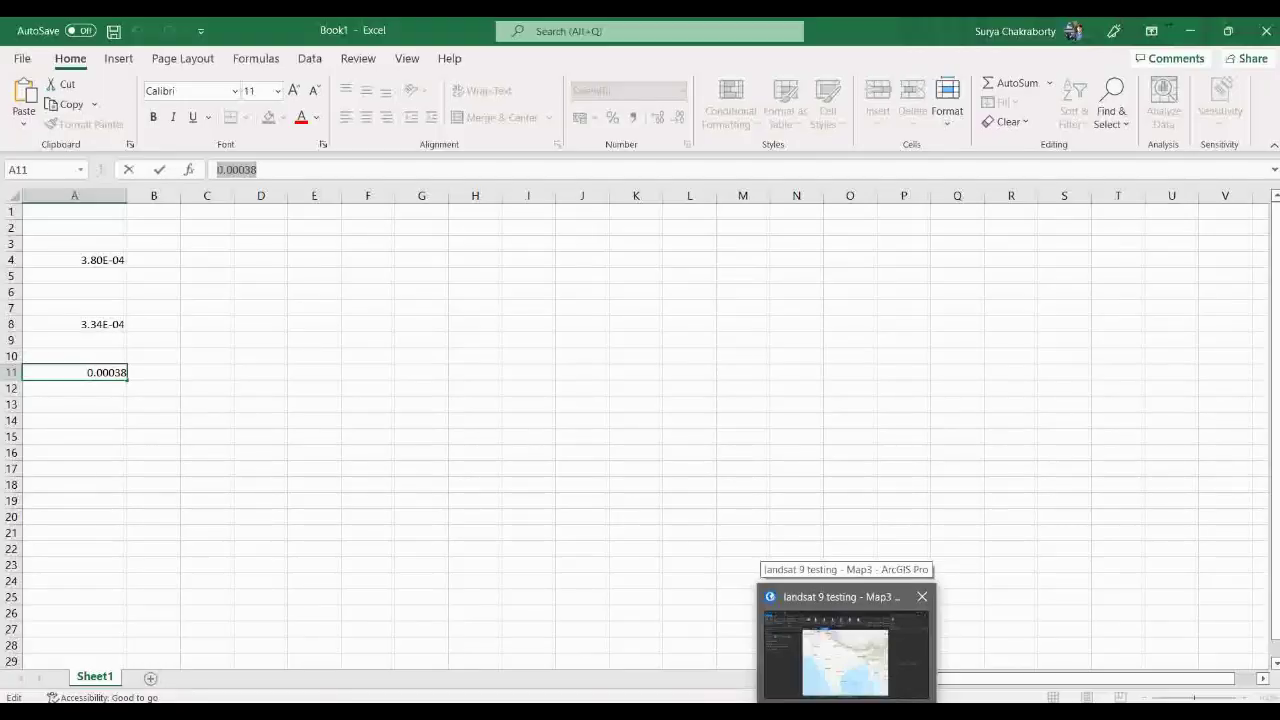
click(846, 650)
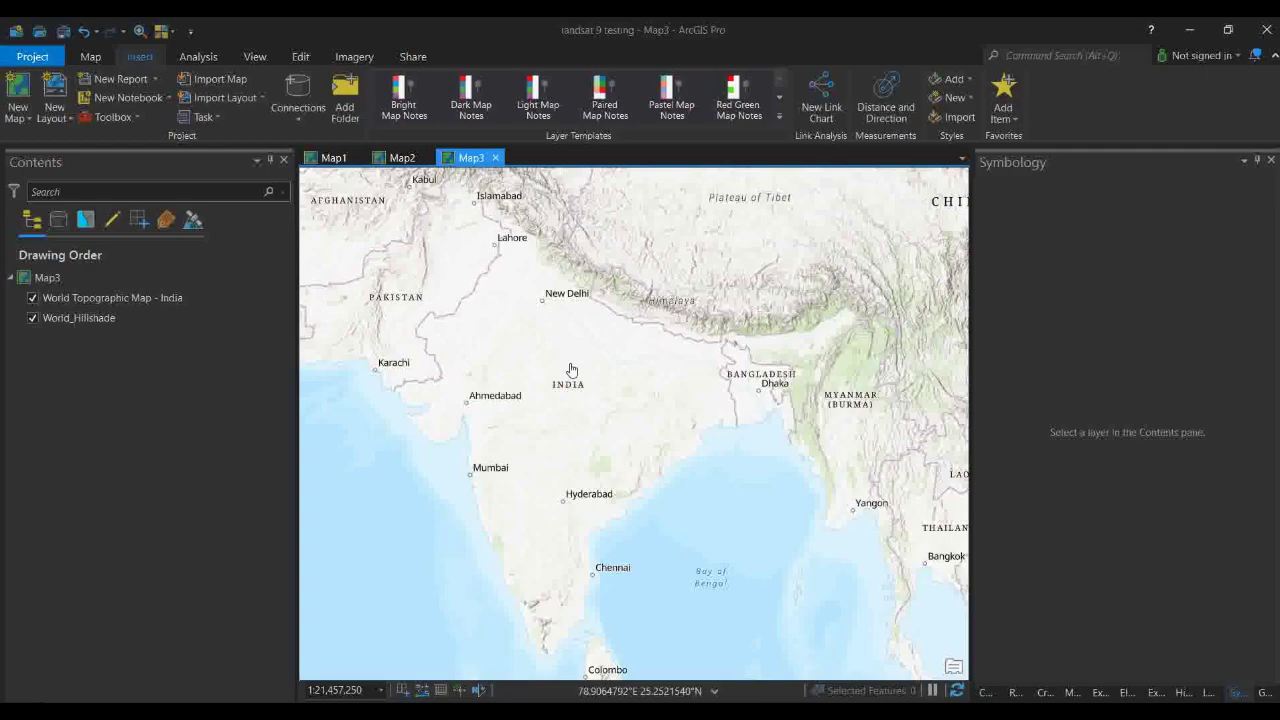
Start adding data to Map3 and browse to the folder E:\My lecture topic\Landsat 9\bhubaneshwar
click(89, 57)
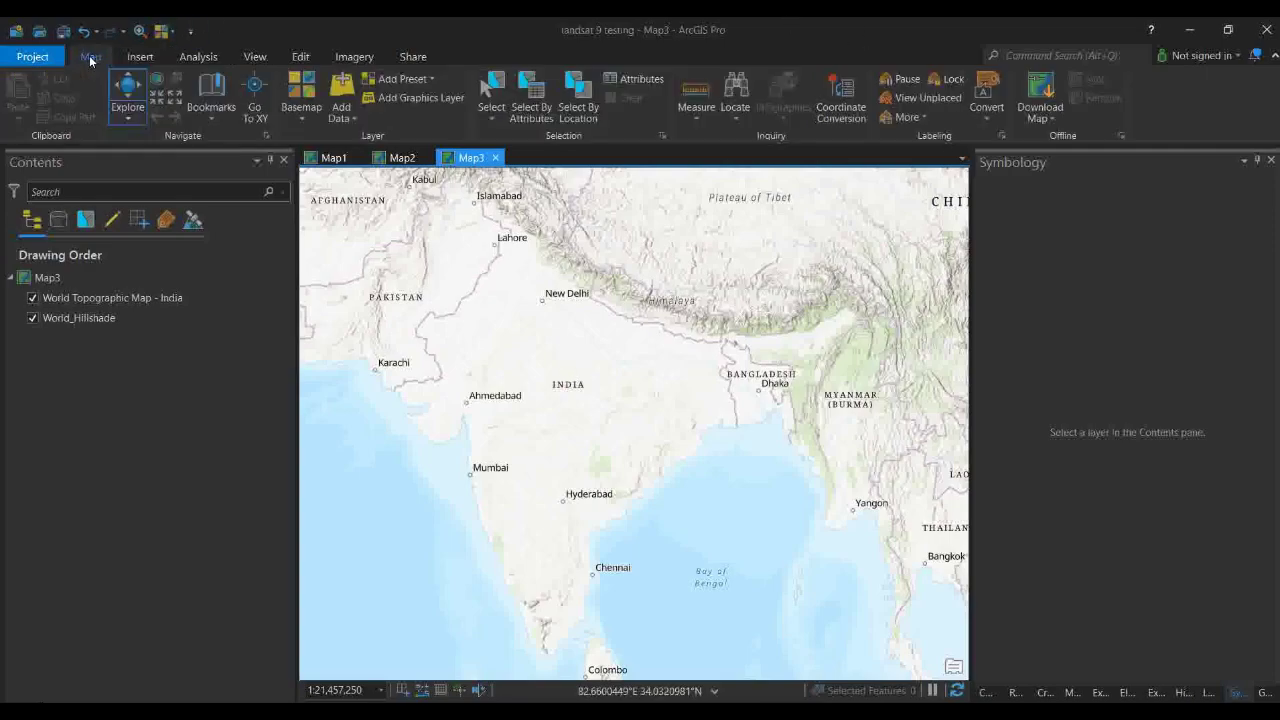
click(351, 120)
click(360, 143)
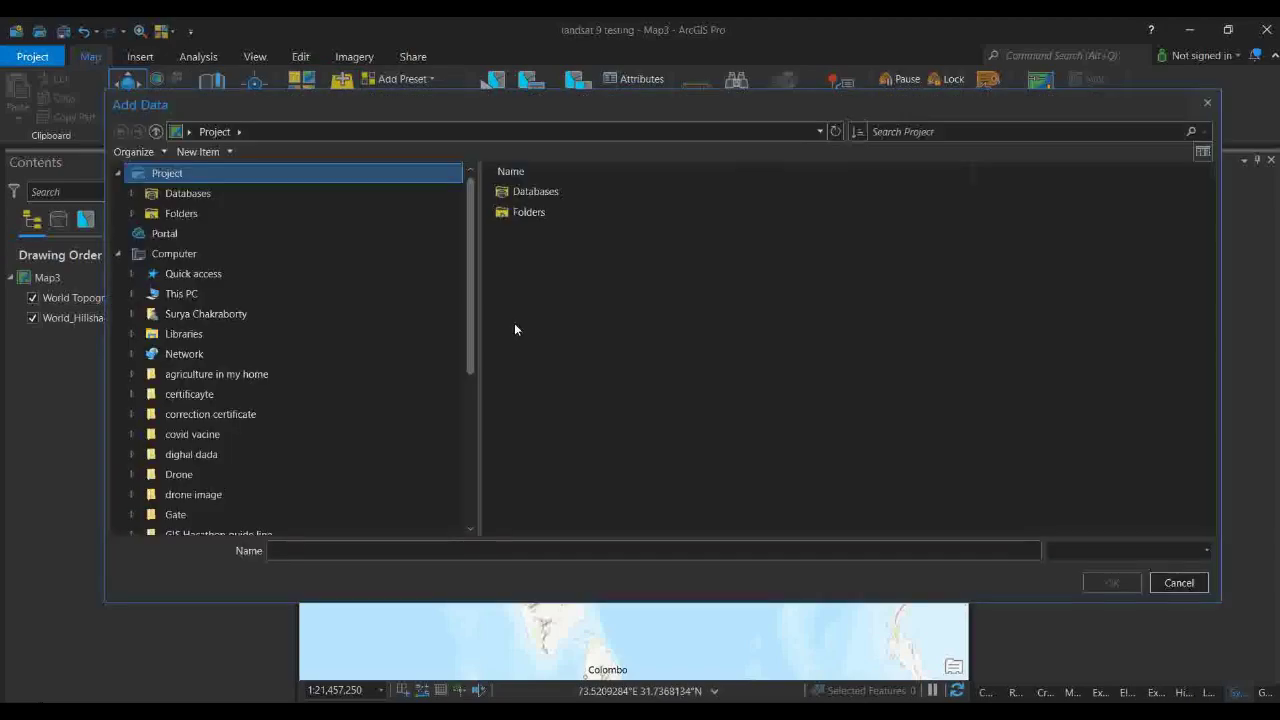
click(900, 211)
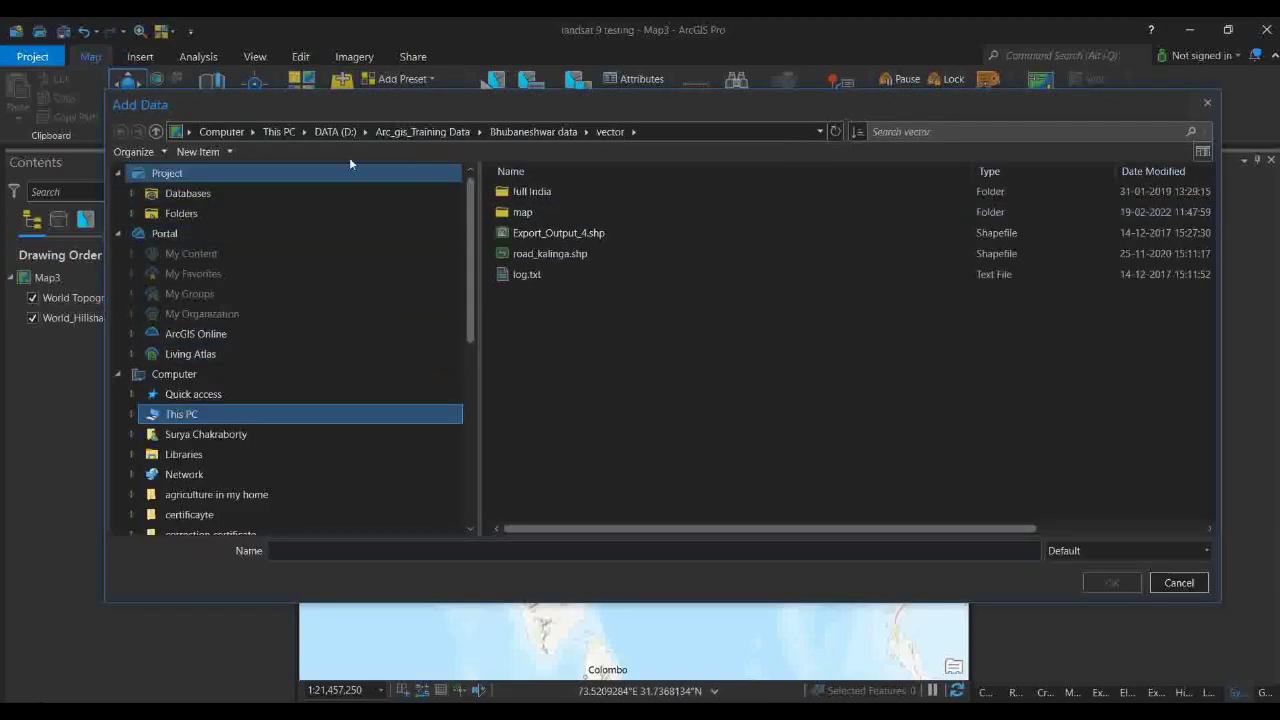
click(176, 414)
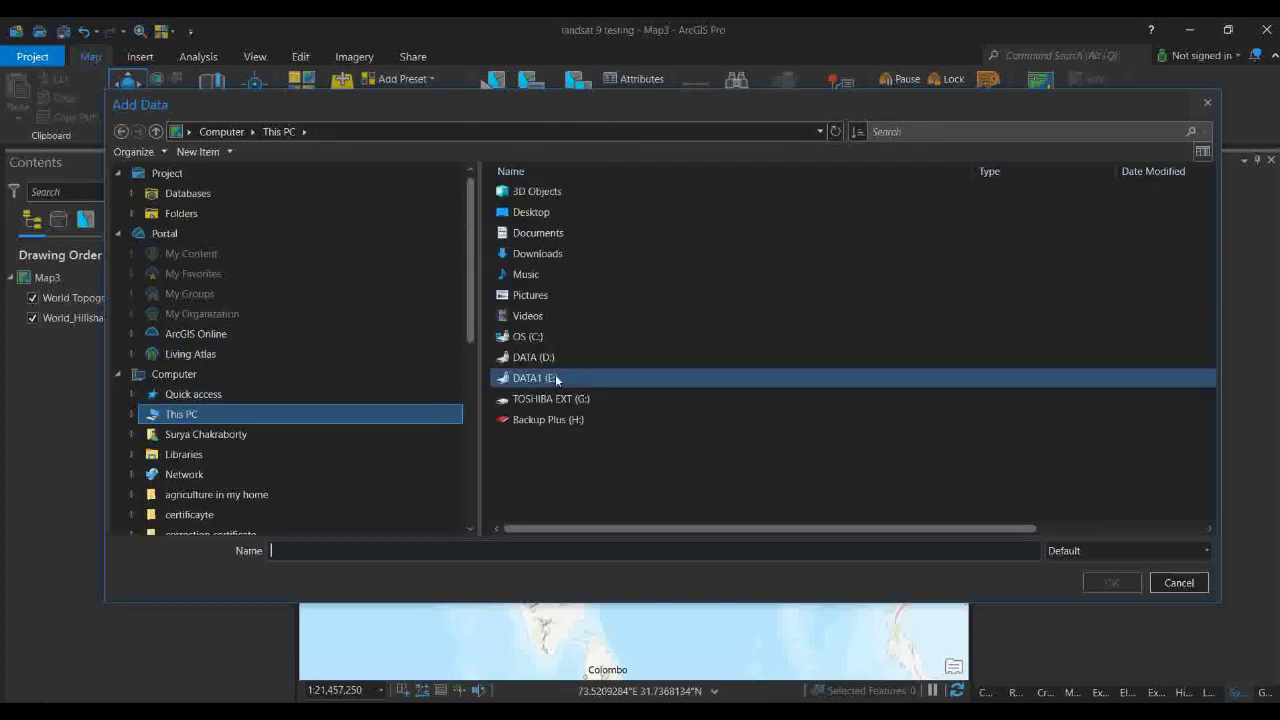
double_click(556, 378)
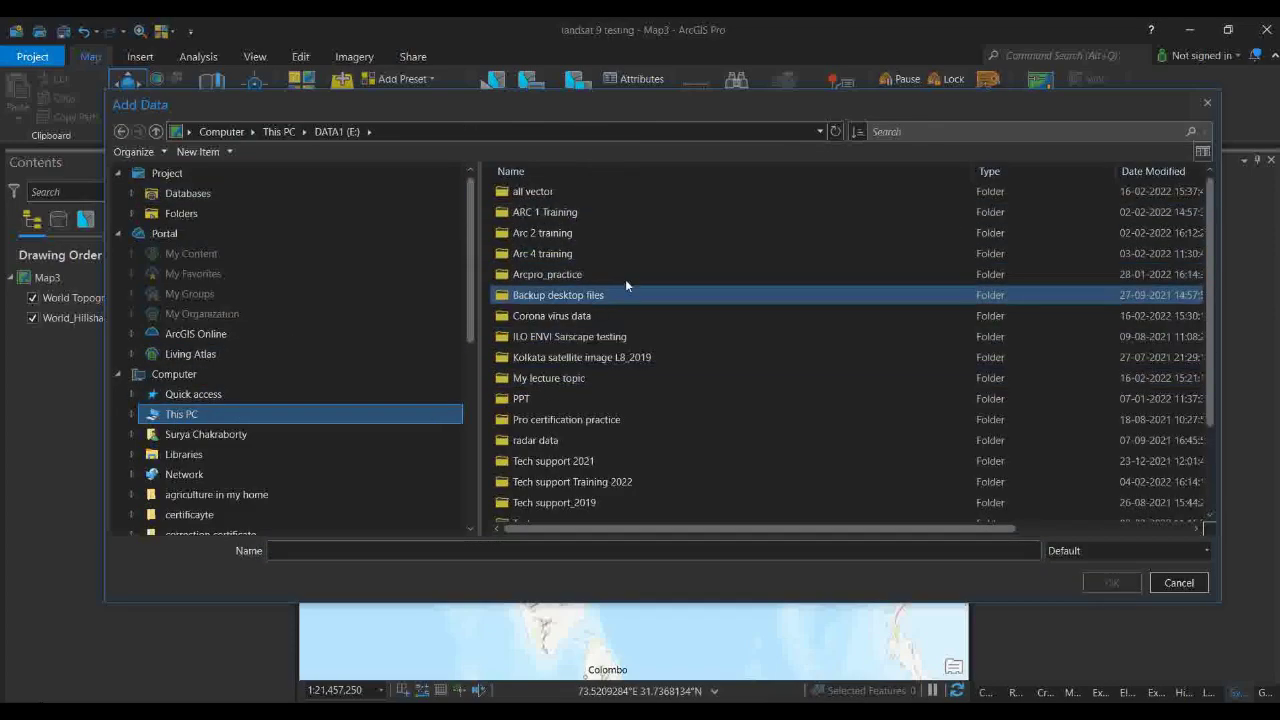
double_click(535, 377)
double_click(534, 399)
double_click(546, 212)
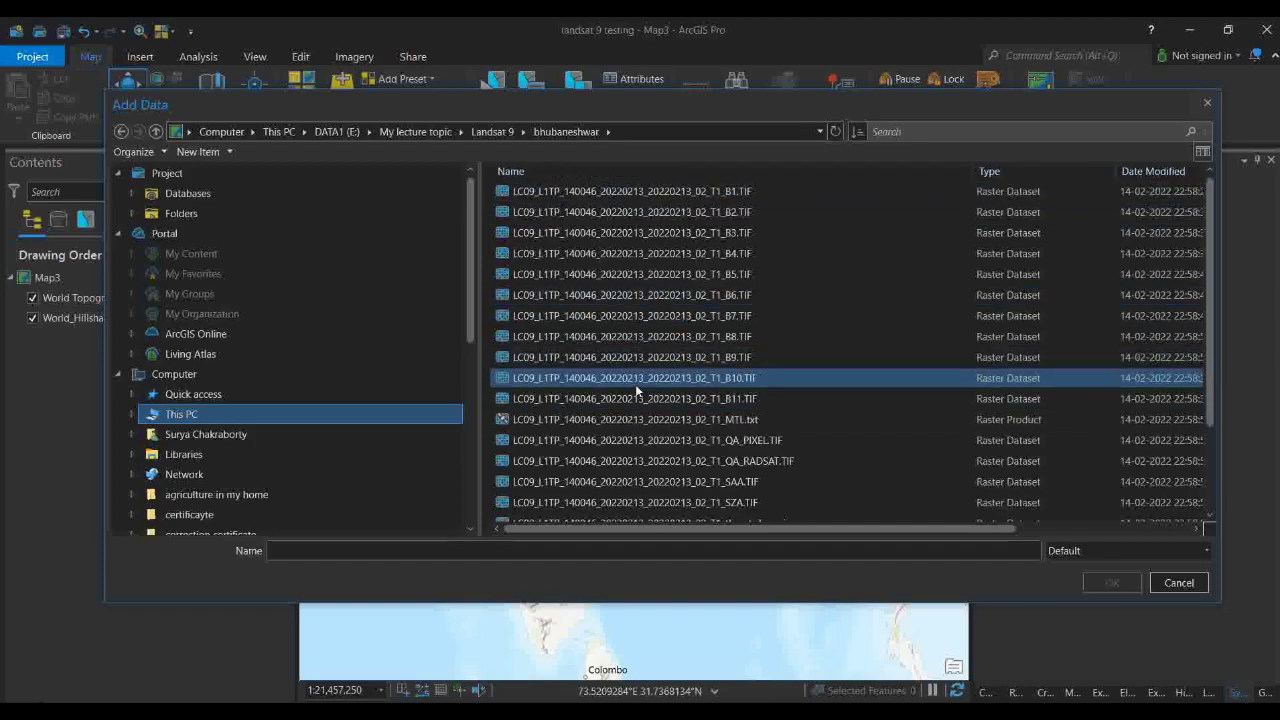
Add the thermal band raster LC09_L1TP_140046_20220213_20220213_02_T1_B10.TIF to Map3
drag(995, 529, 1146, 527)
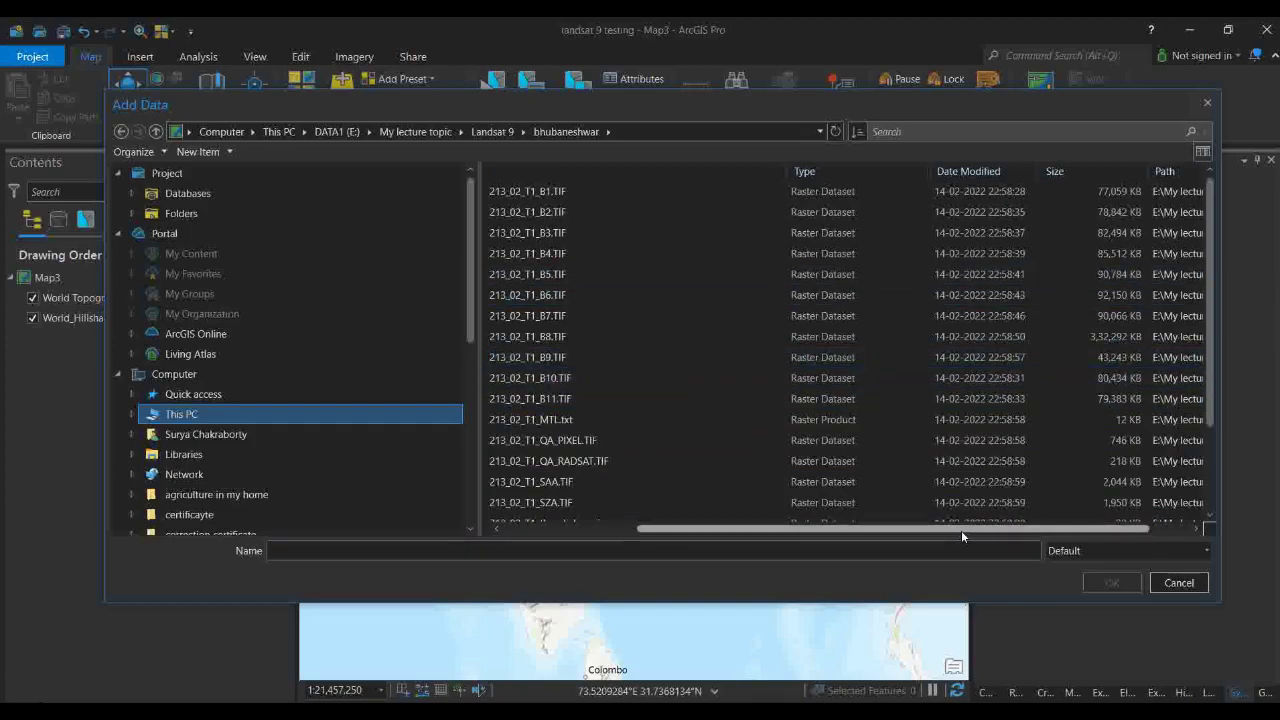
drag(961, 528, 793, 536)
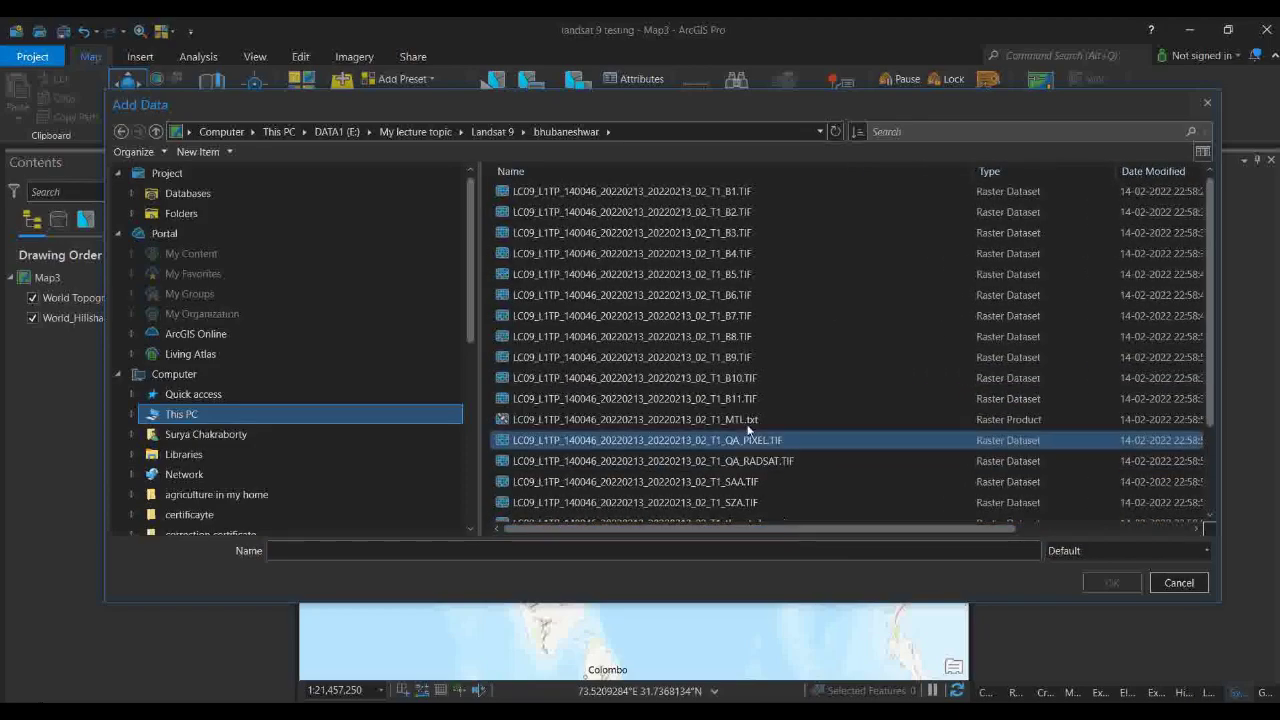
click(731, 379)
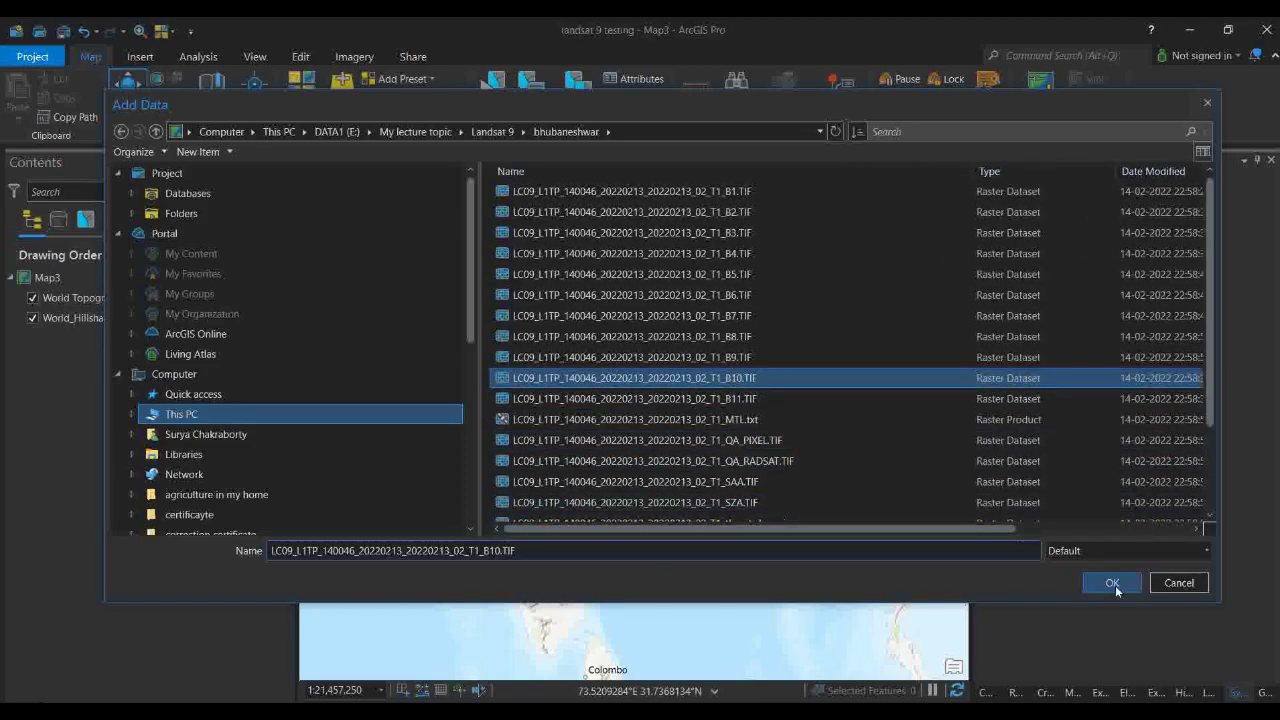
click(1112, 582)
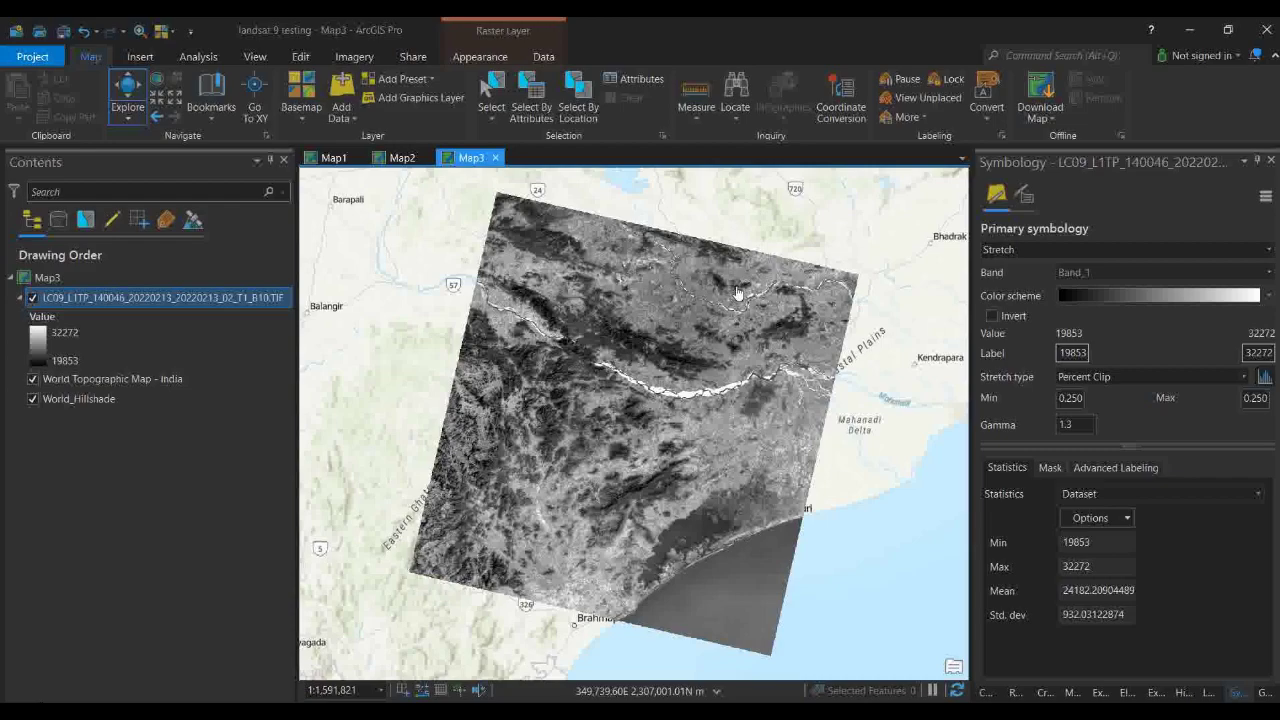
Add the boundary shapefile Export_Output_4.shp from D:\Arc_gis_Training Data\Bhubaneshwar data\vector to the map
click(341, 110)
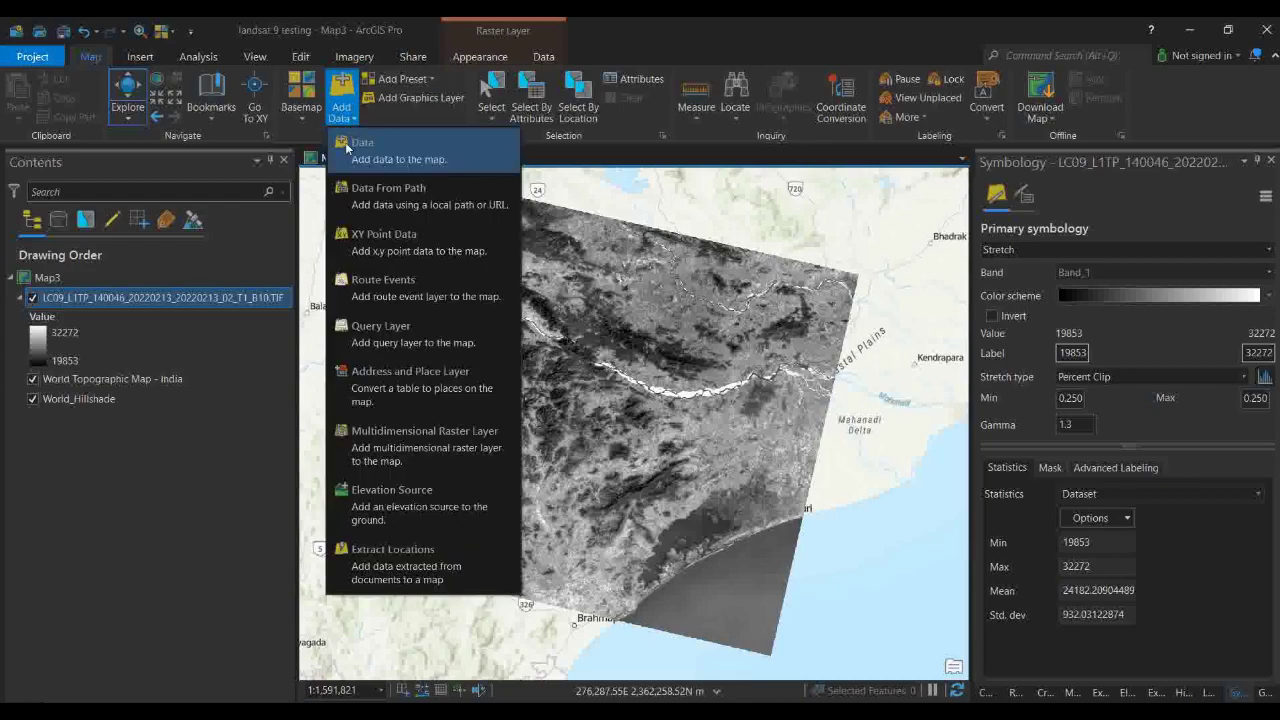
click(347, 148)
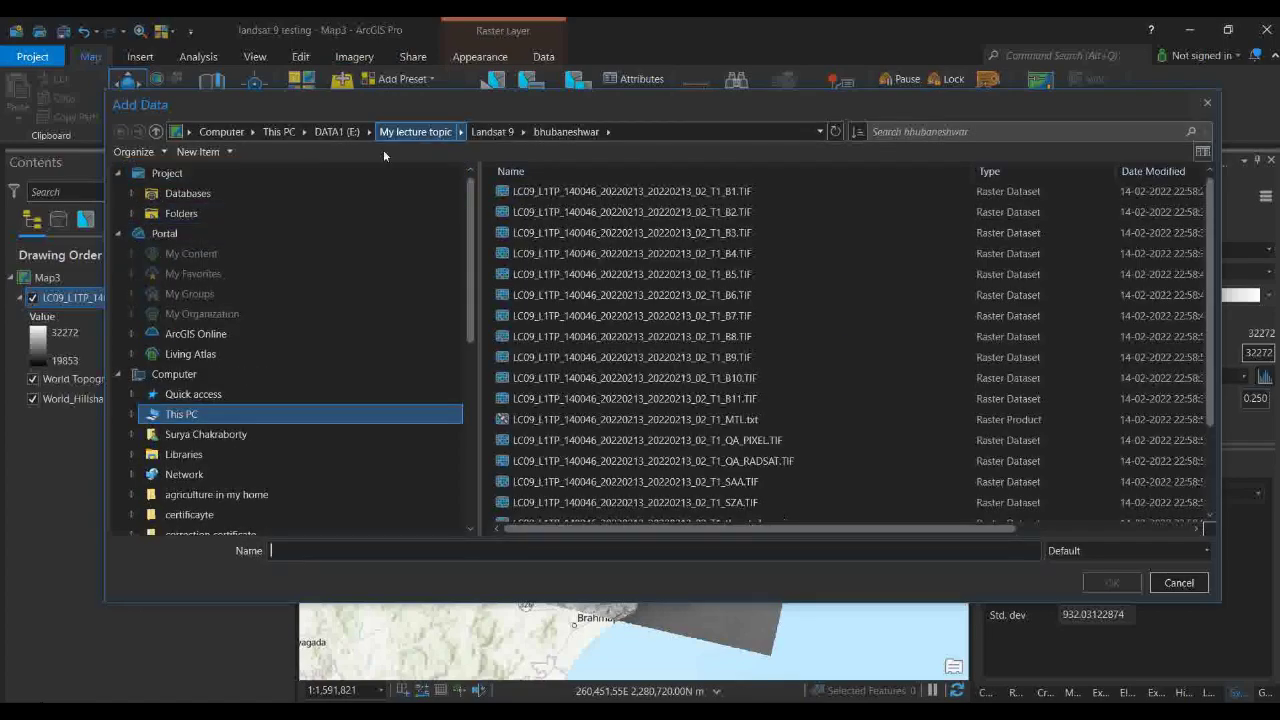
click(176, 414)
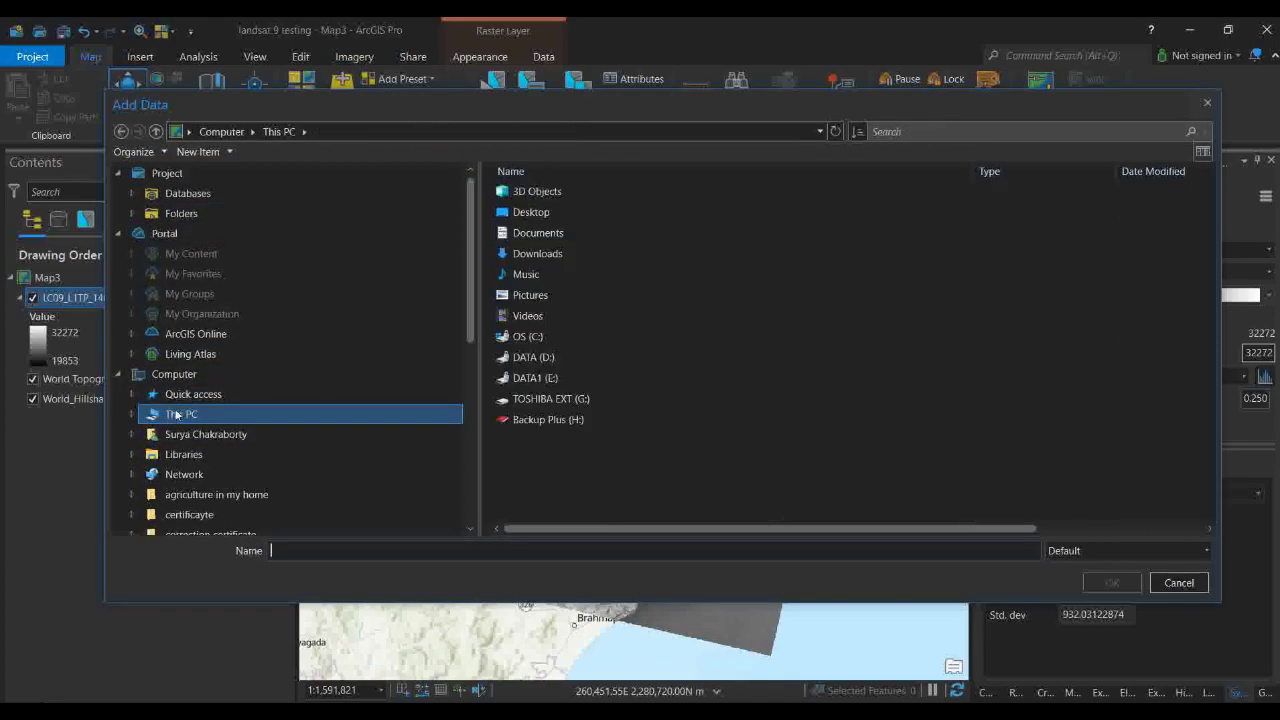
click(533, 357)
double_click(533, 357)
double_click(562, 192)
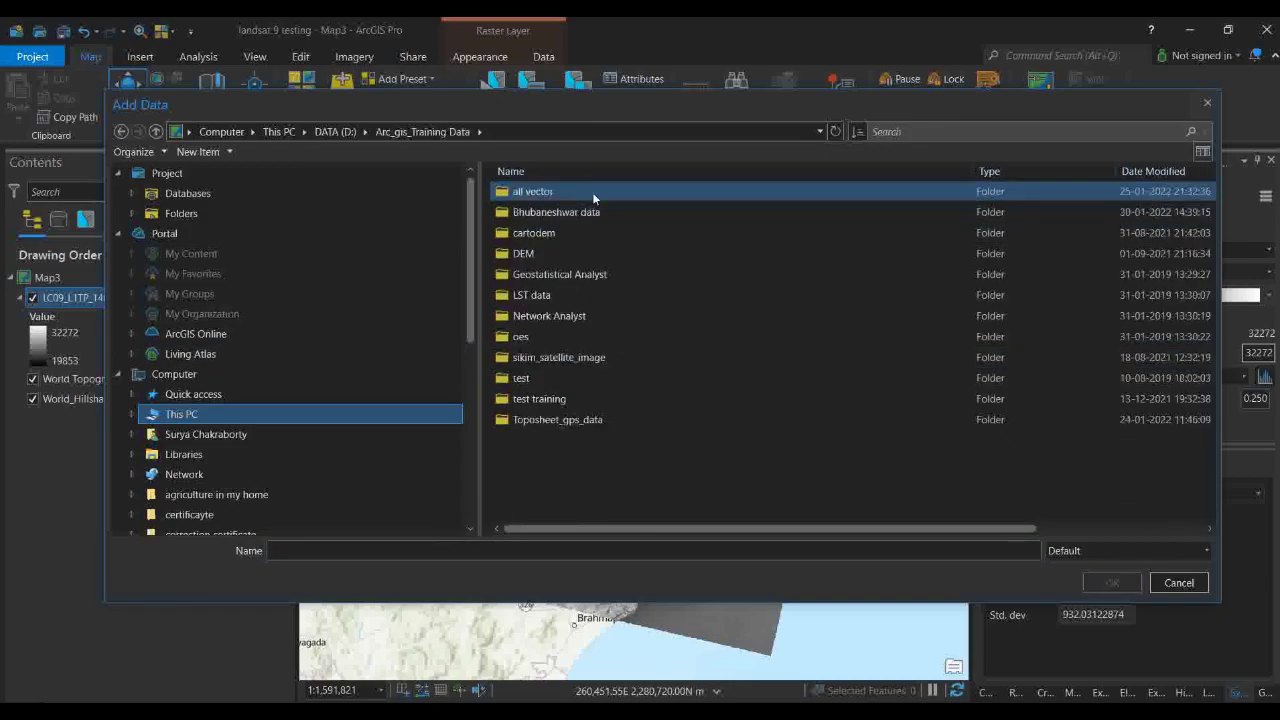
double_click(534, 213)
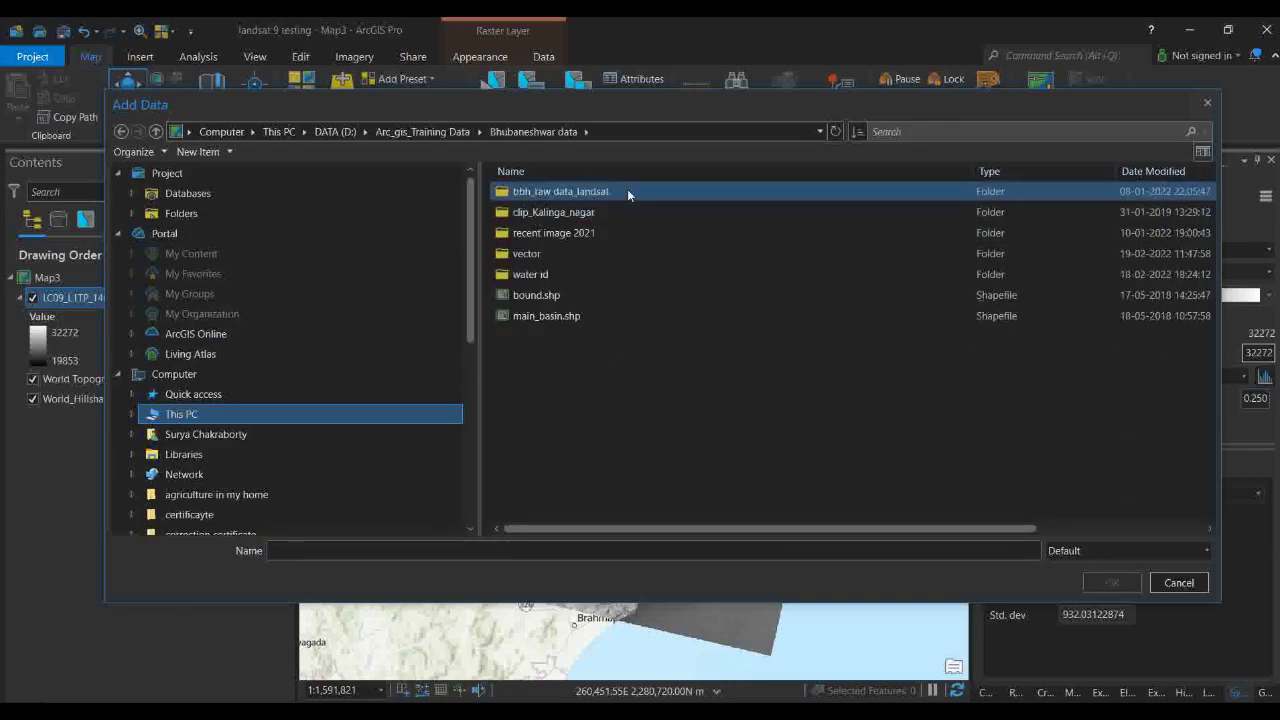
double_click(548, 256)
click(545, 233)
click(1114, 582)
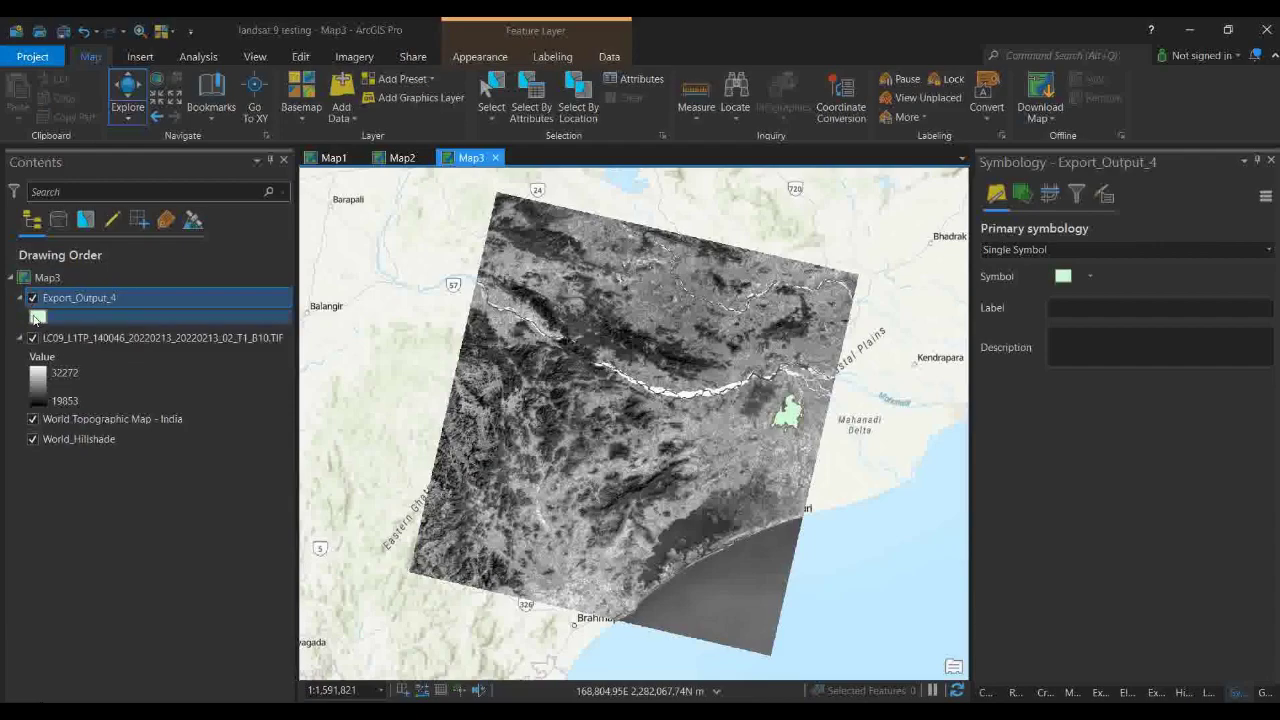
Symbolize Export_Output_4 as an unfilled polygon with a red 2 pt outline and zoom to that layer
click(37, 318)
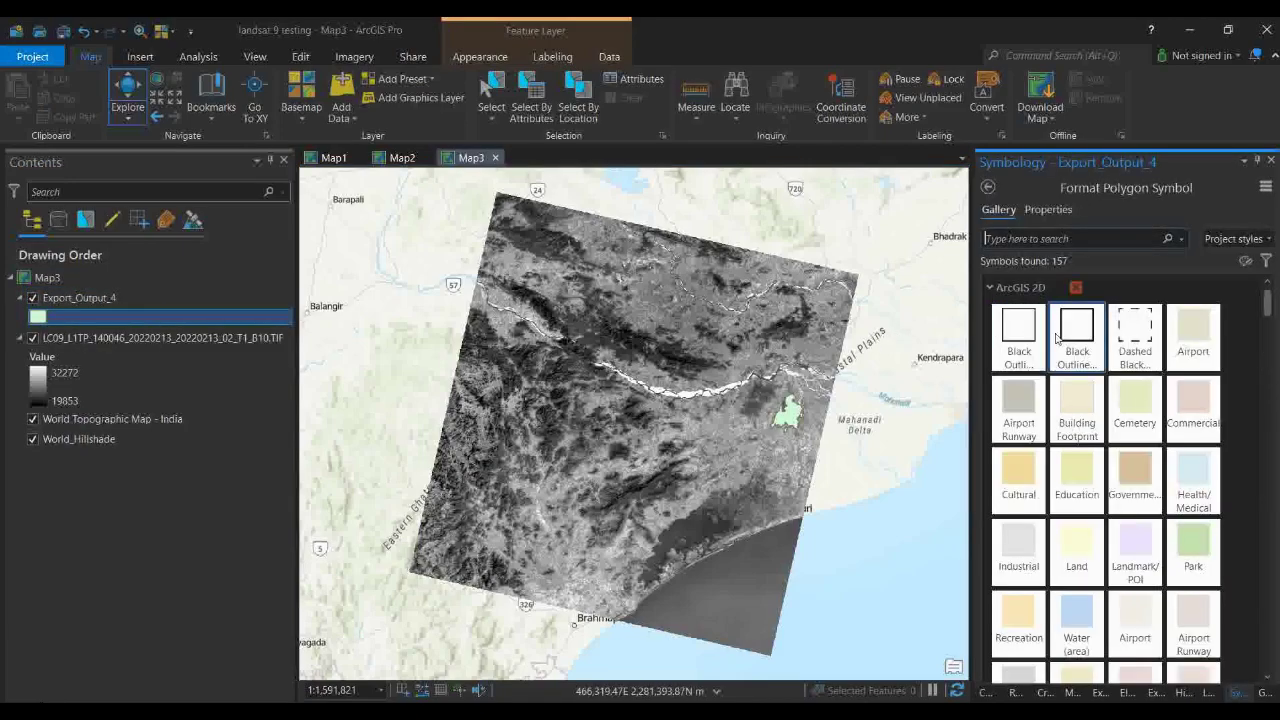
click(1060, 338)
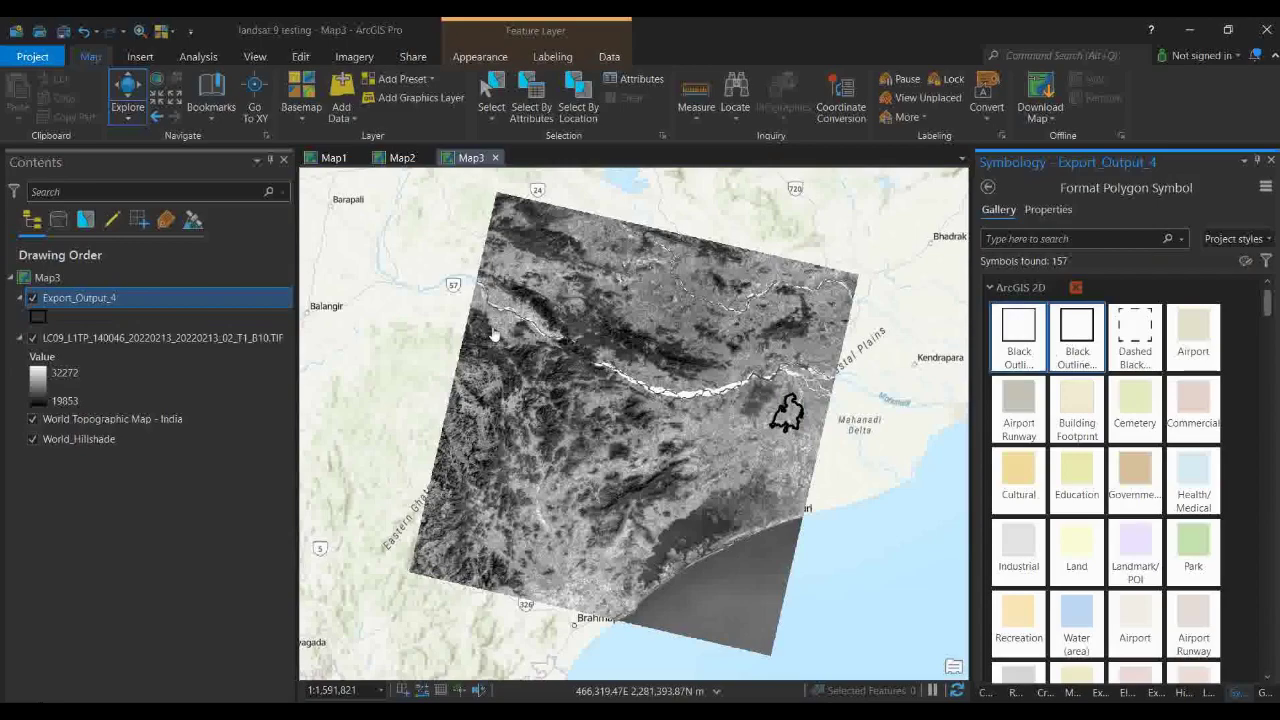
click(1050, 213)
click(1269, 337)
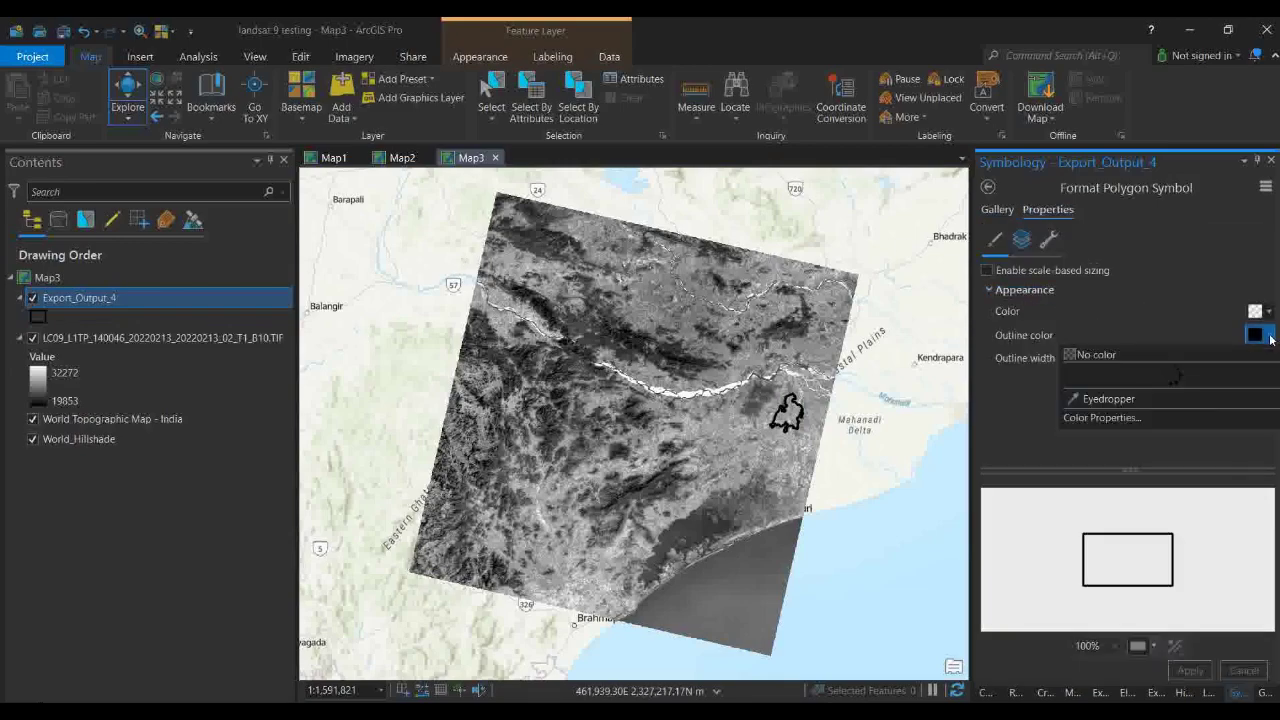
click(1093, 432)
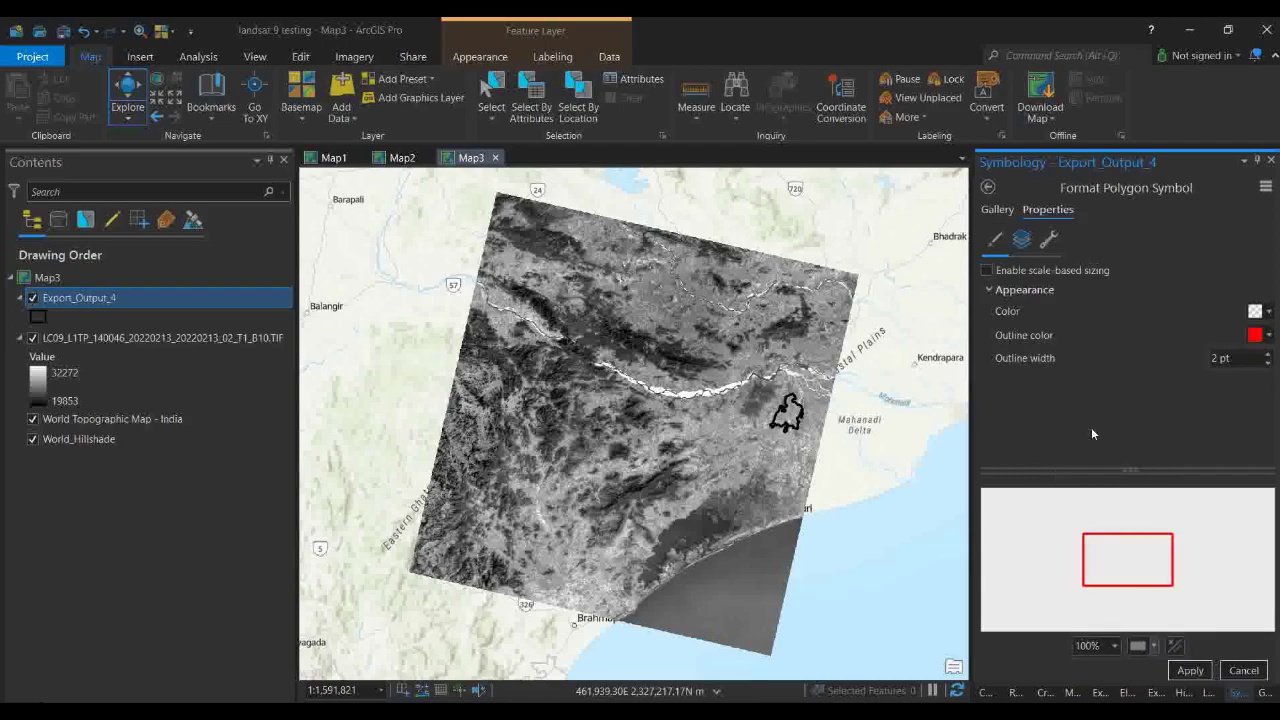
click(1190, 670)
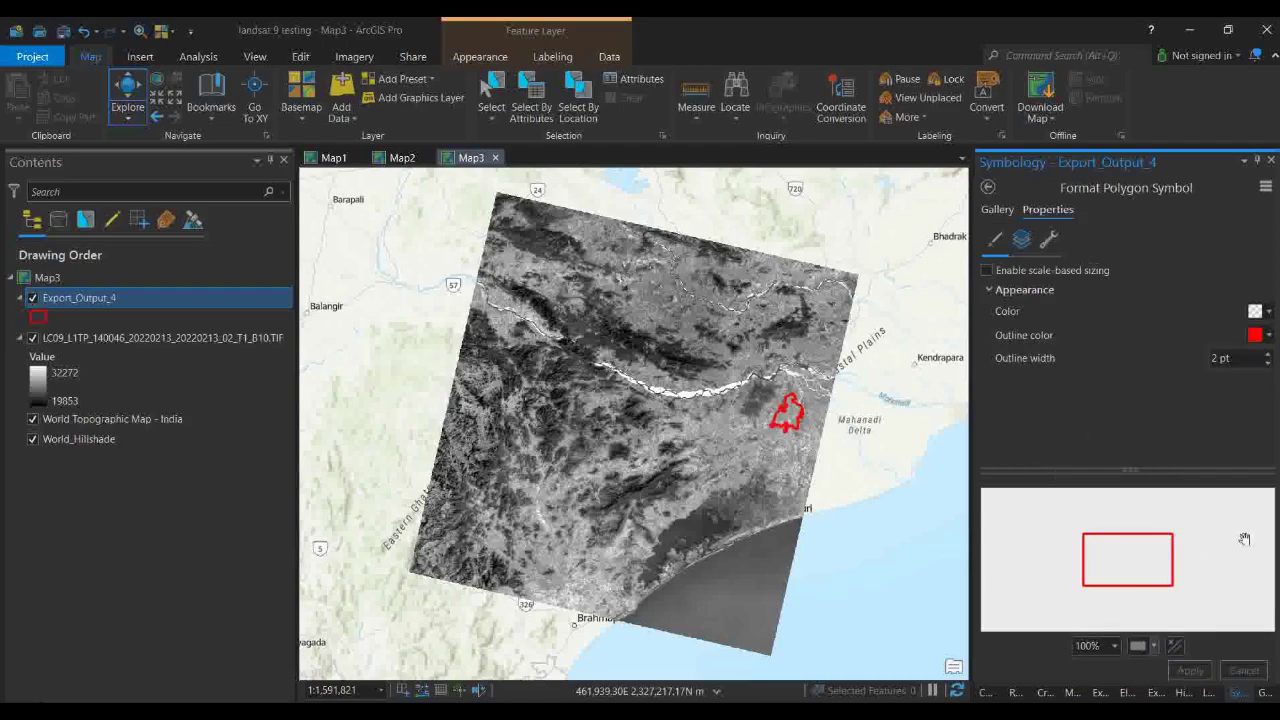
right_click(62, 298)
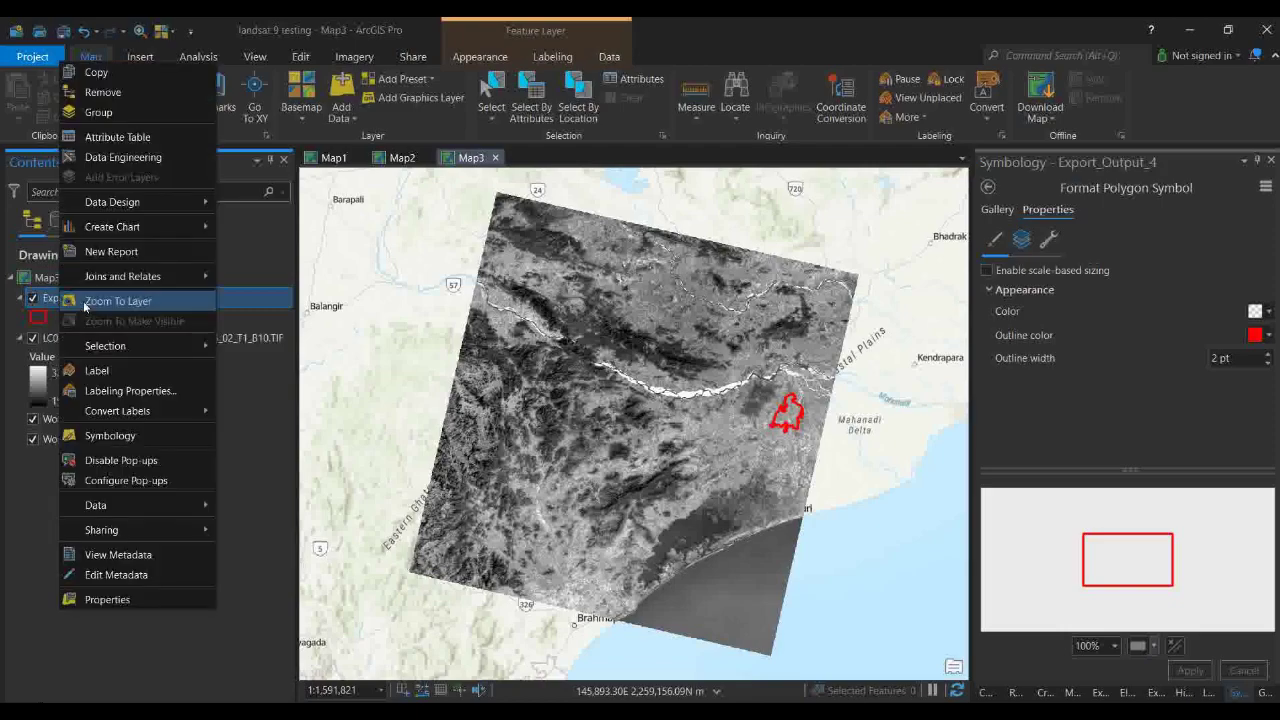
click(125, 303)
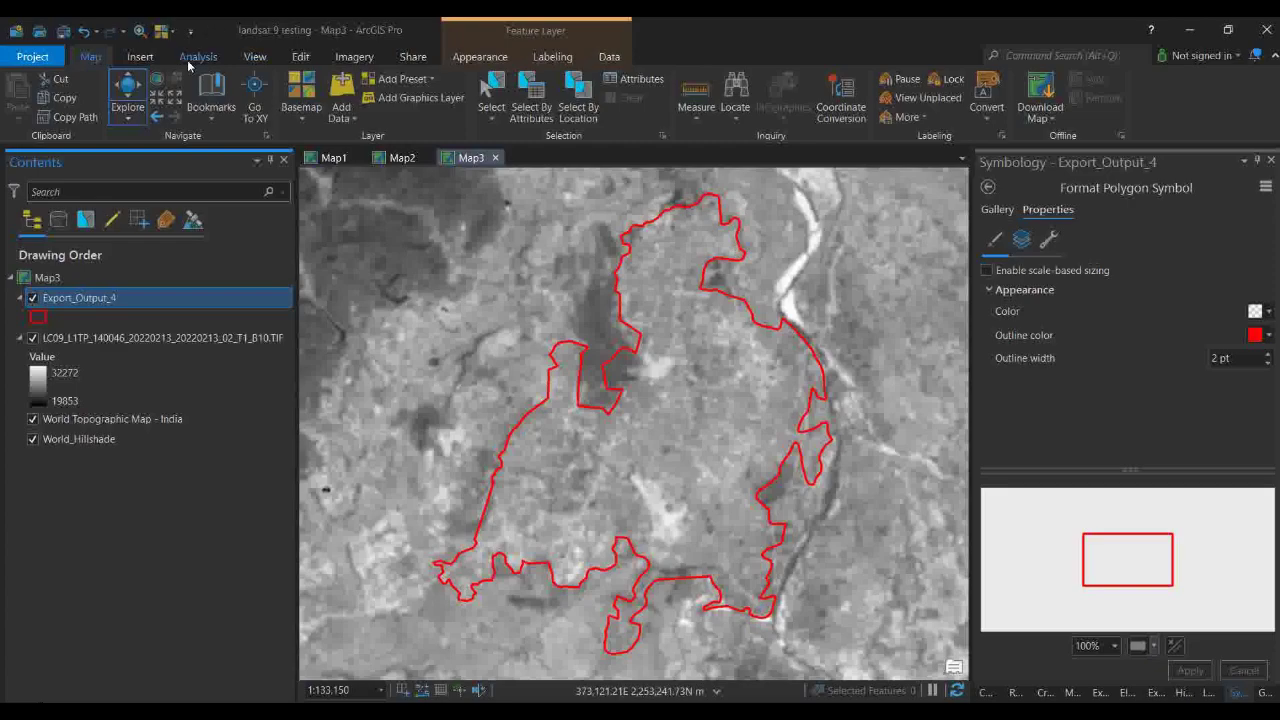
Open the Clip raster function and set the LC09 B10.TIF layer as its input raster
click(346, 59)
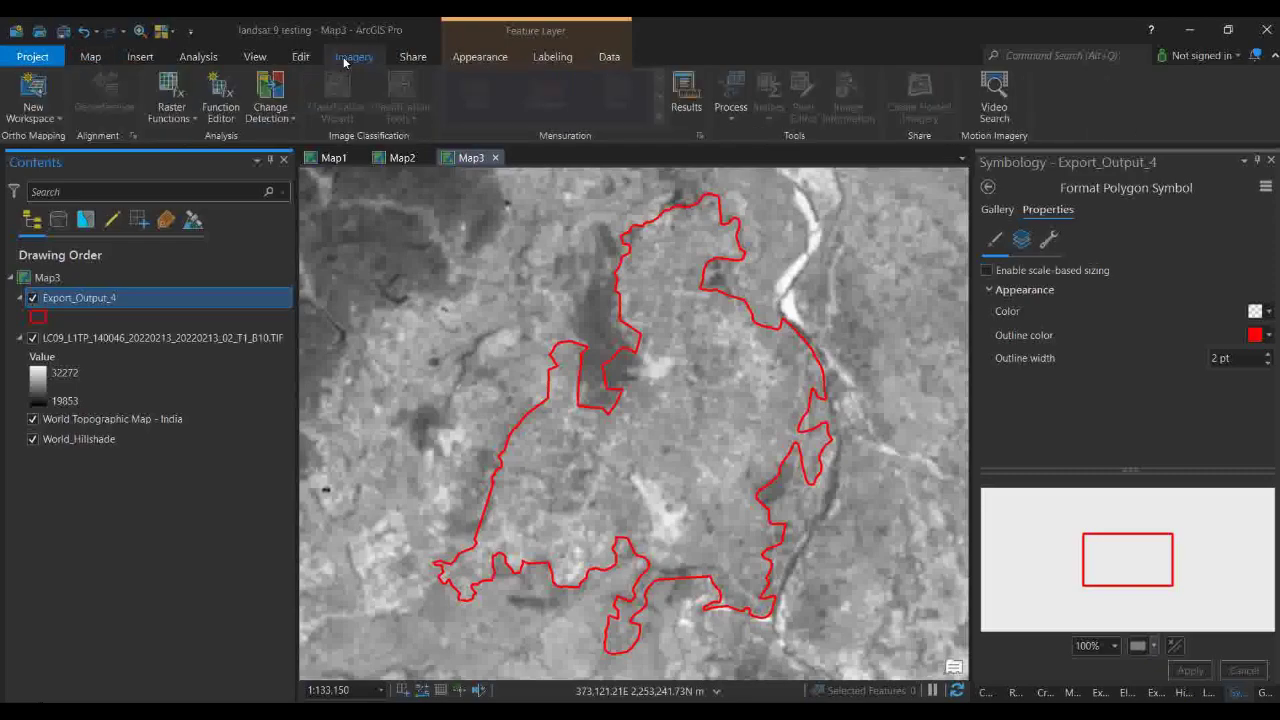
click(172, 116)
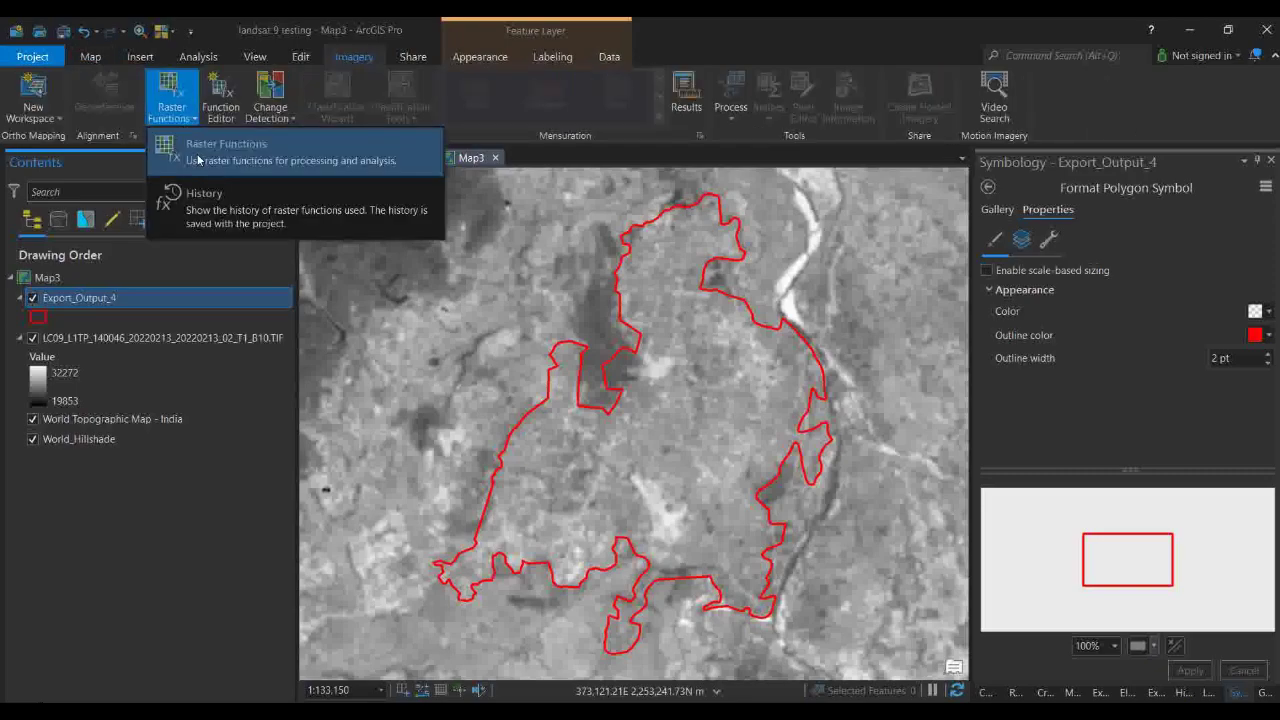
click(198, 159)
text(CLIP)
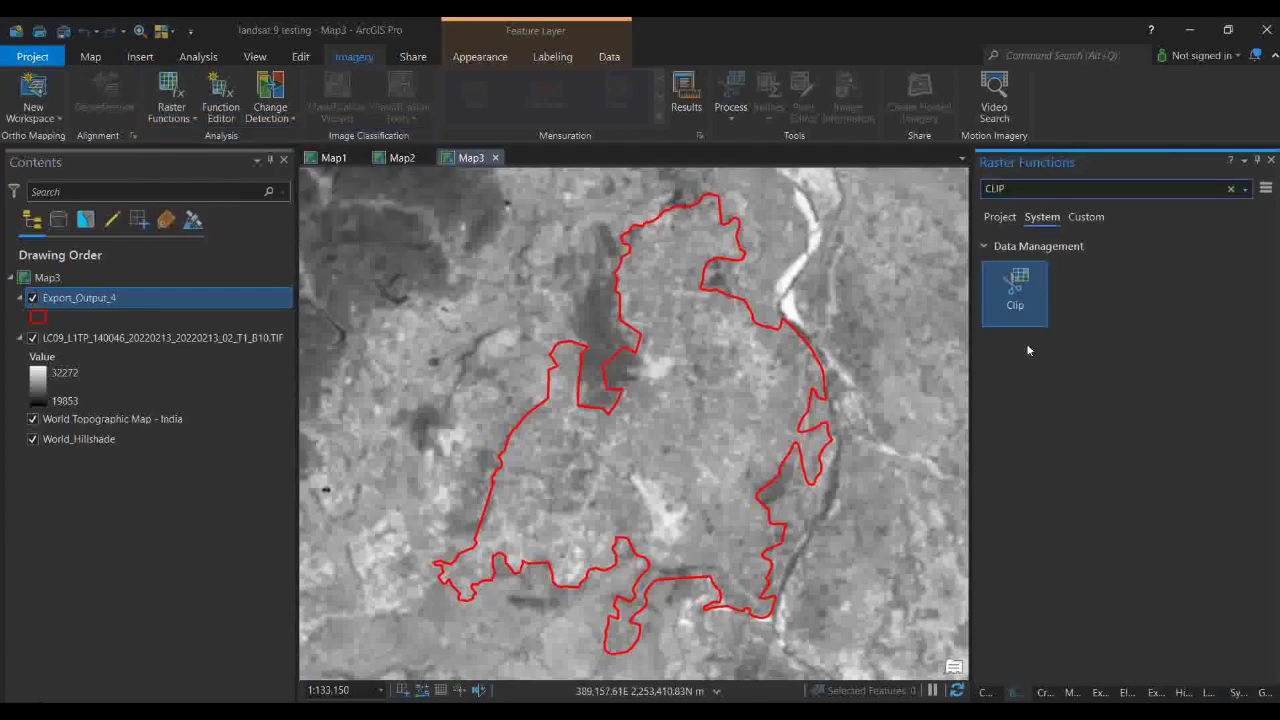
click(1016, 298)
click(1240, 268)
click(1172, 286)
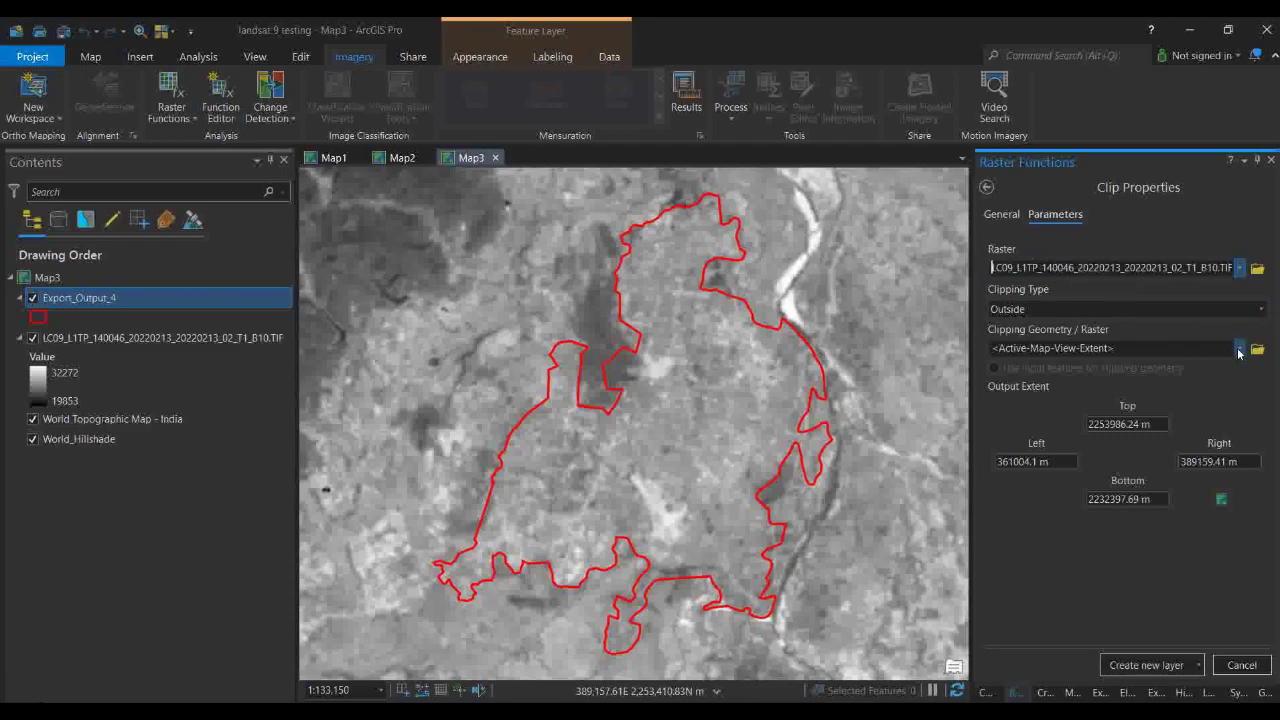
Set Export_Output_4 as the clipping geometry, use its input features for clipping, and create the clipped layer
click(1239, 350)
click(1057, 366)
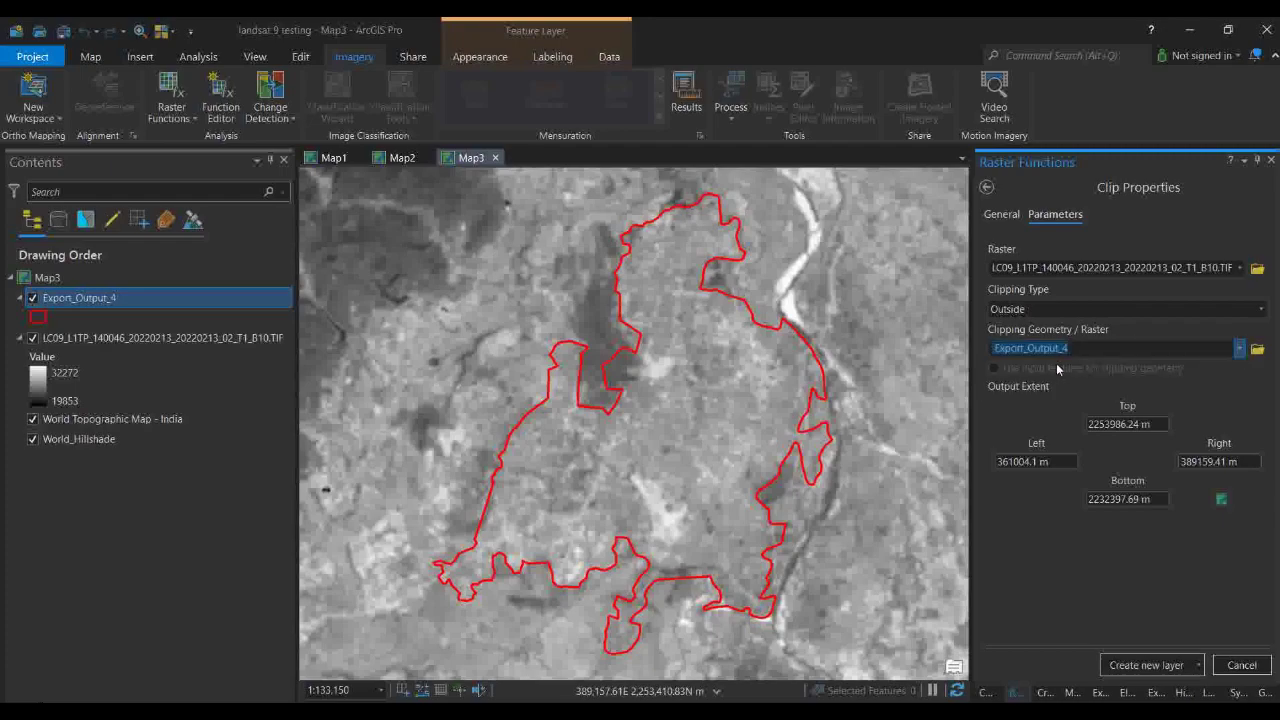
click(994, 368)
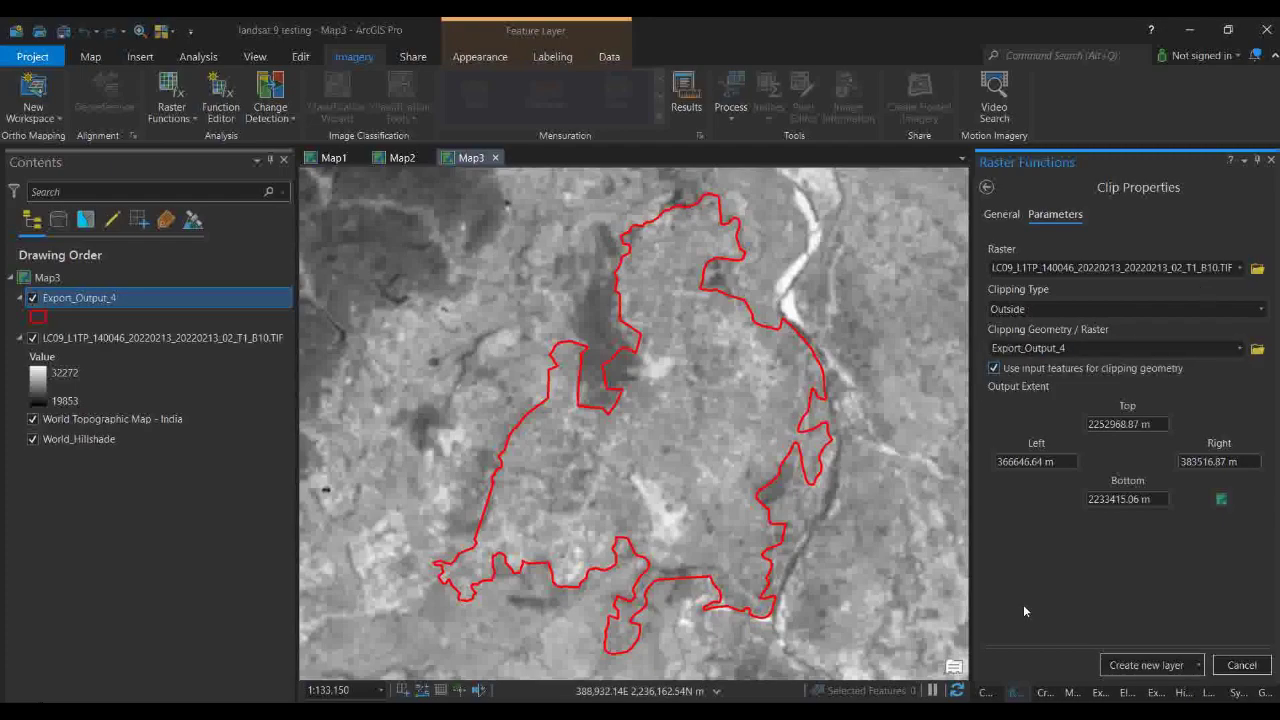
click(1145, 665)
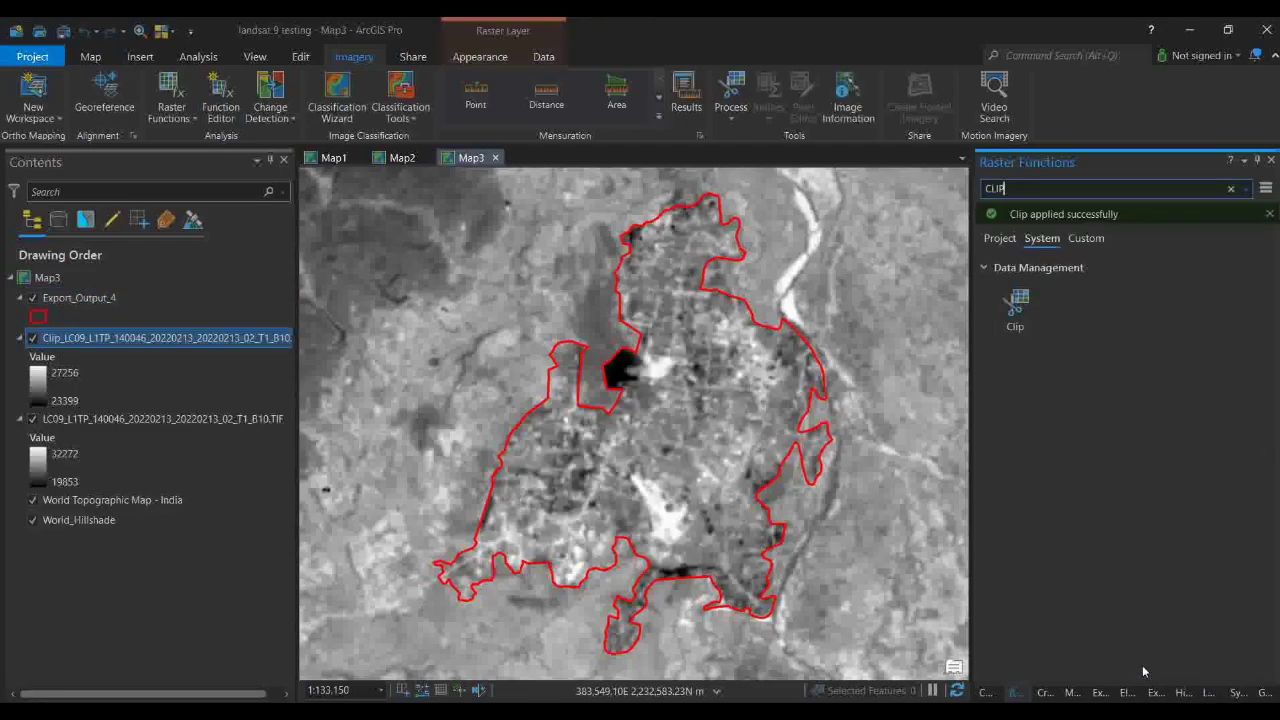
Hide the original B10.TIF layer, select the clipped B10 layer and widen the layer list to fit its full name
click(33, 419)
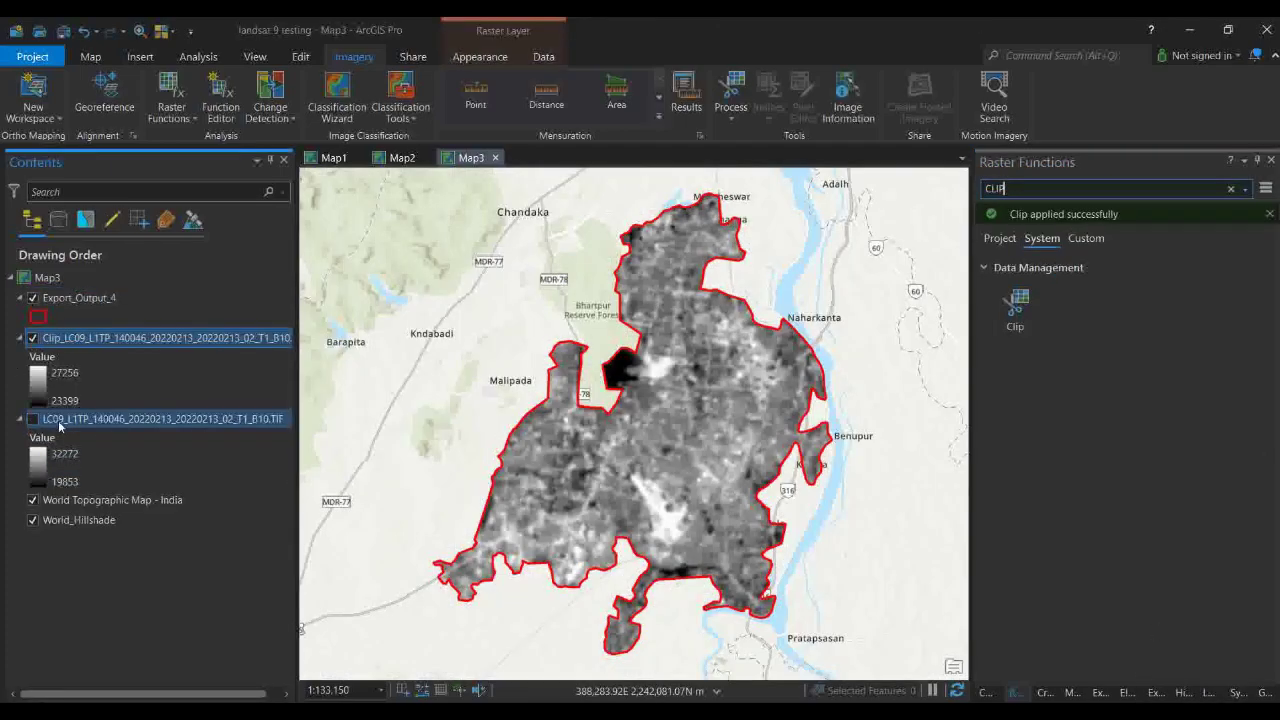
click(150, 338)
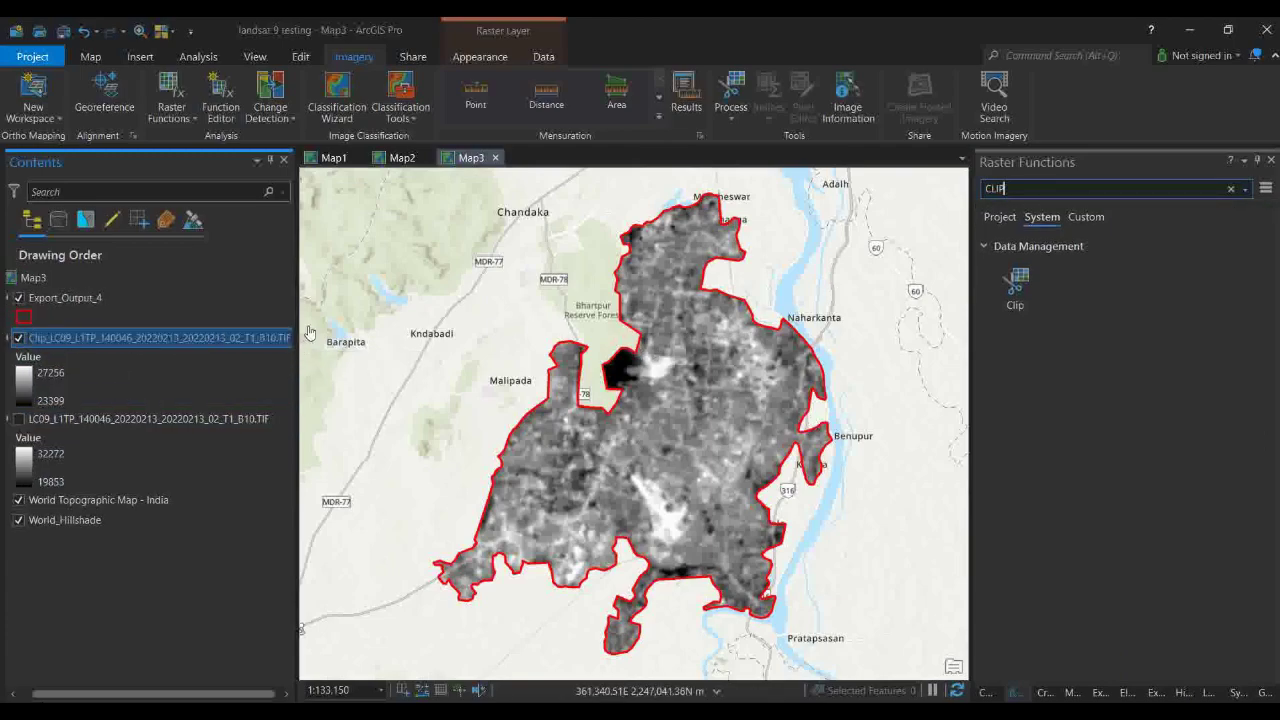
drag(297, 319, 347, 312)
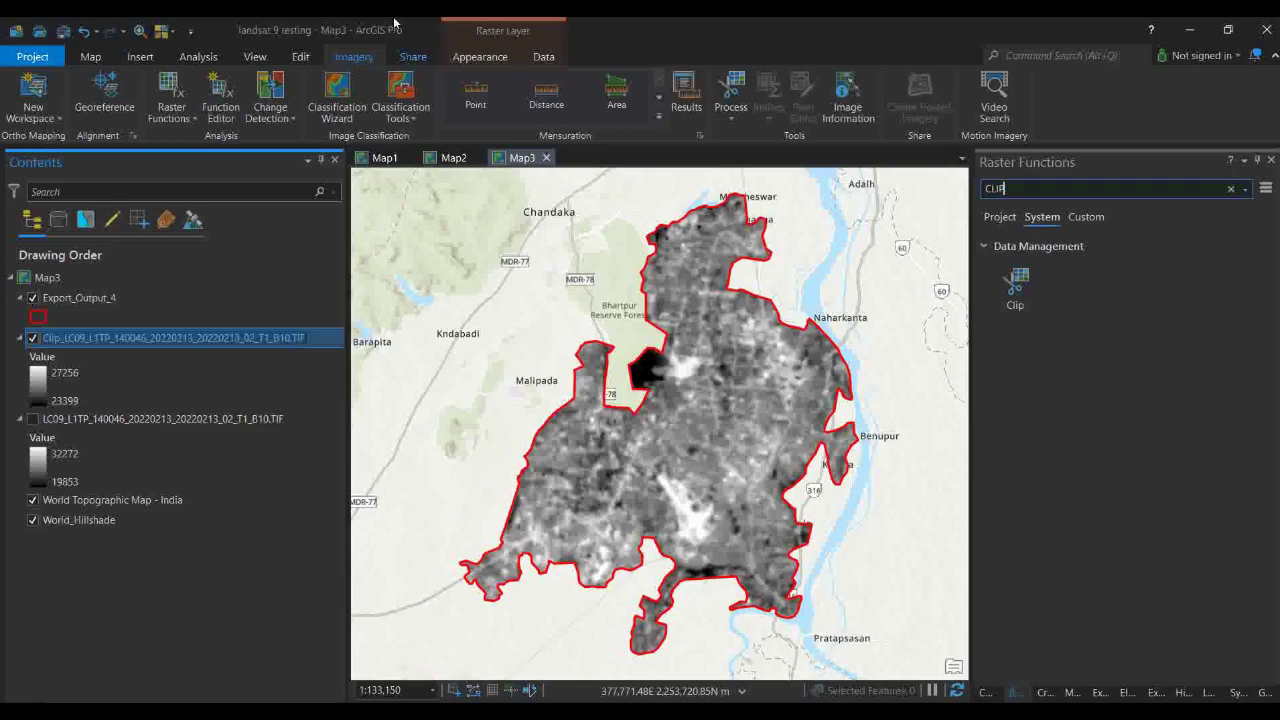
Open the Raster Calculator geoprocessing tool from the Map Algebra toolset
click(198, 56)
click(200, 107)
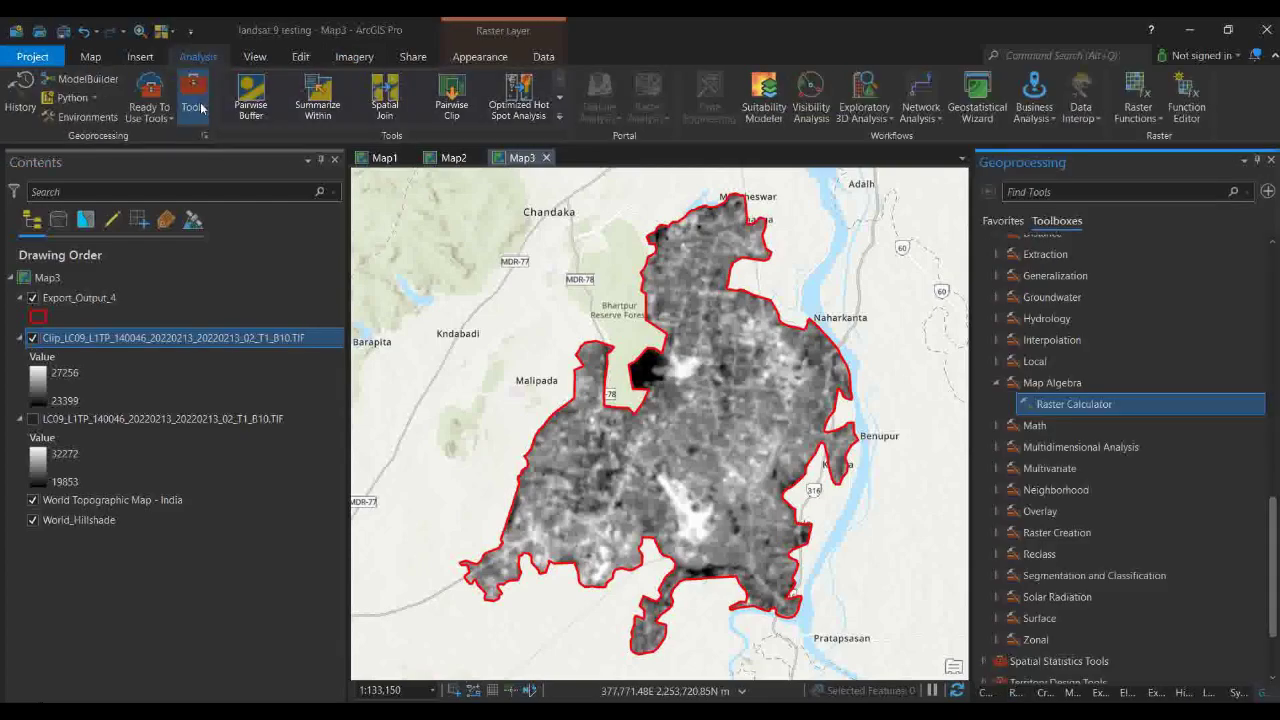
double_click(1067, 406)
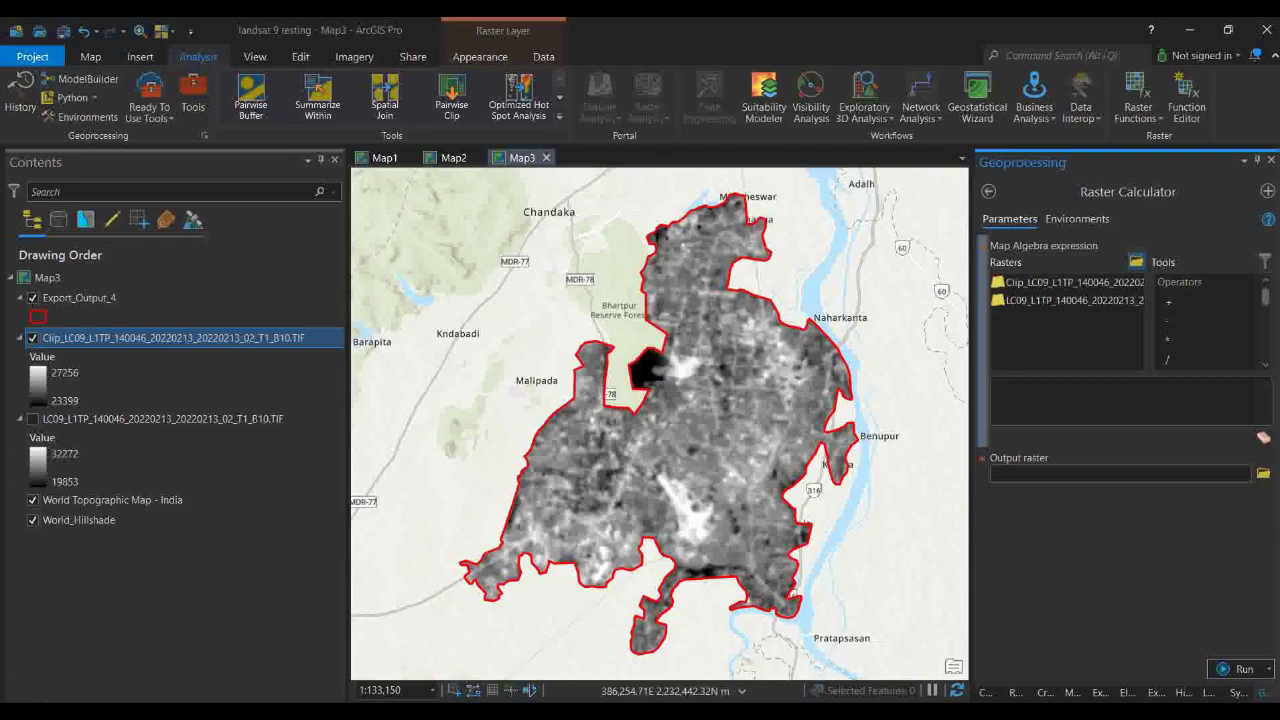
Copy the radiance formula 0.00038*"B10TIF1.tif"+0.1 from the LST landsat 9.txt notes into the Raster Calculator's map algebra expression
mouse_move(888, 712)
click(955, 685)
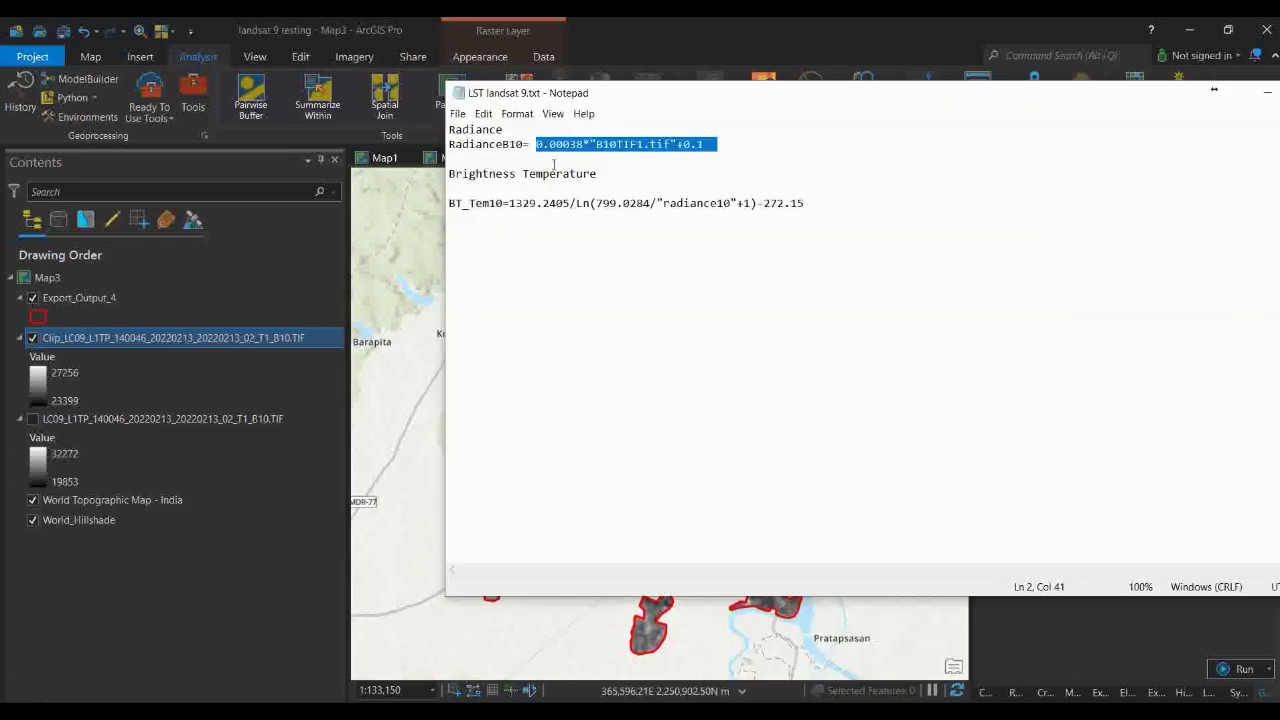
right_click(611, 148)
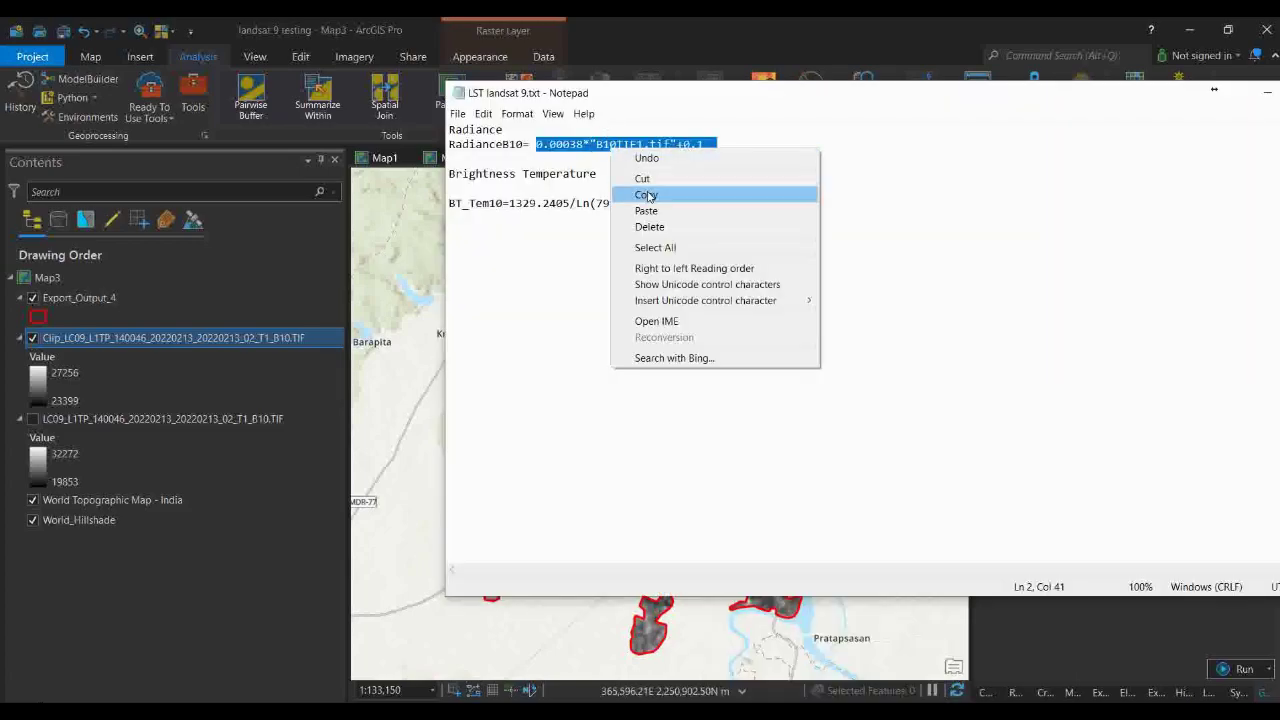
click(650, 196)
click(1268, 93)
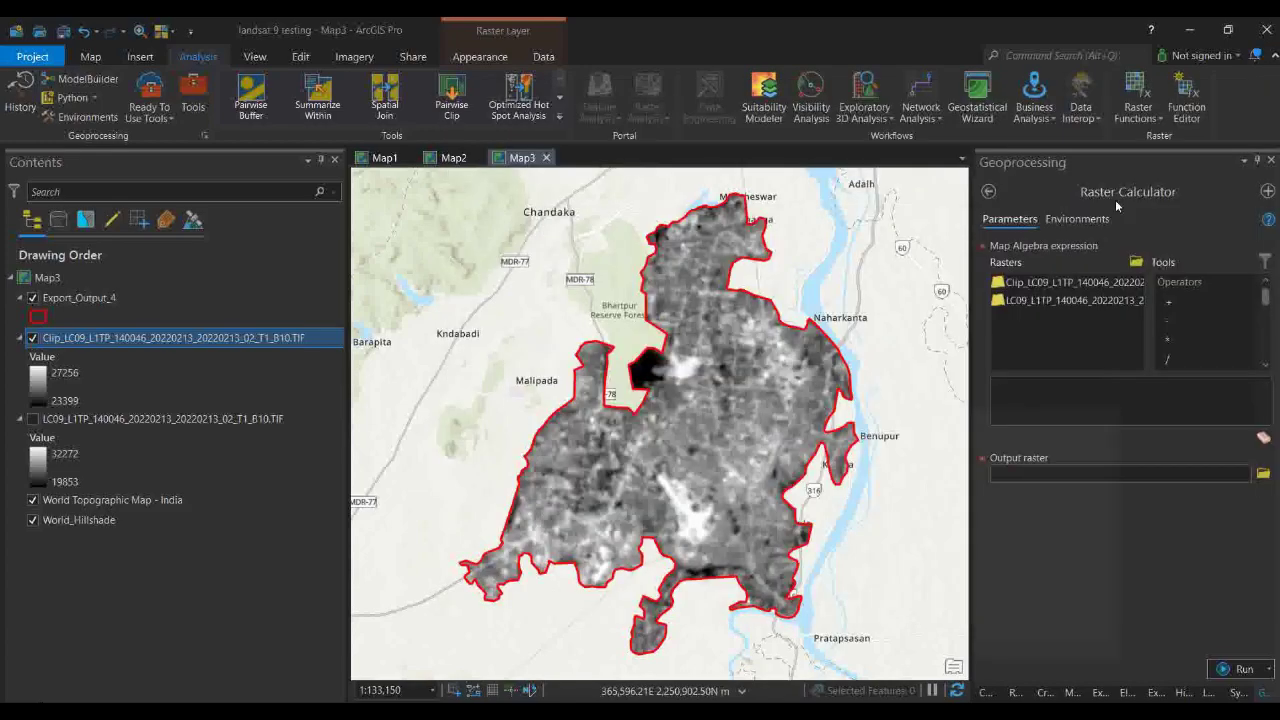
click(1014, 390)
right_click(1014, 390)
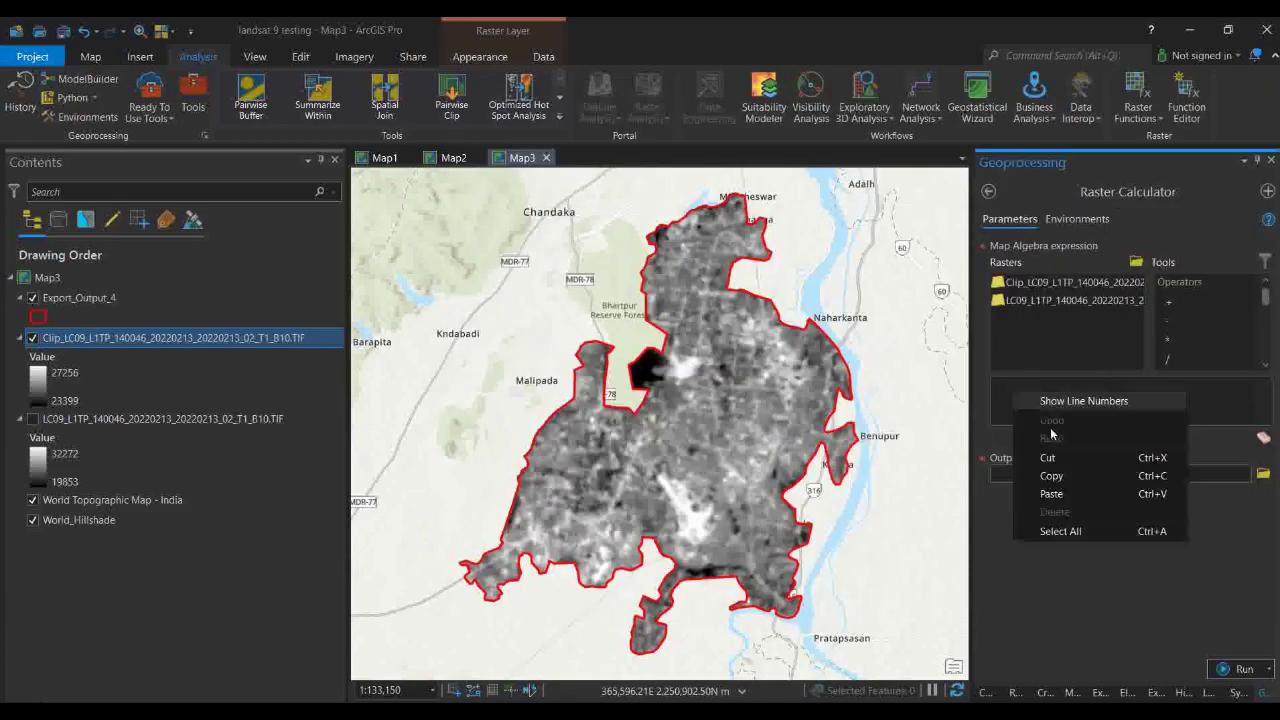
click(1055, 490)
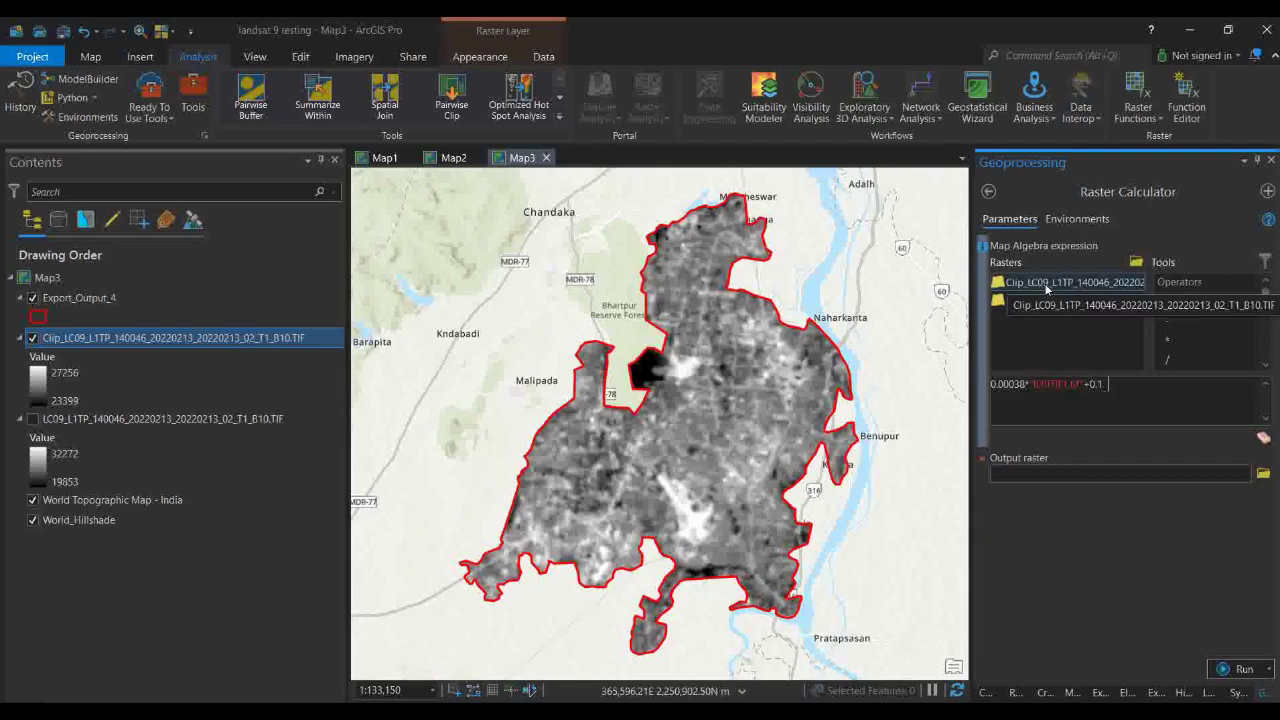
Replace the B10TIF1.tif placeholder in the expression with the clipped LC09 B10.TIF raster and remove the extra quotation marks
click(1036, 387)
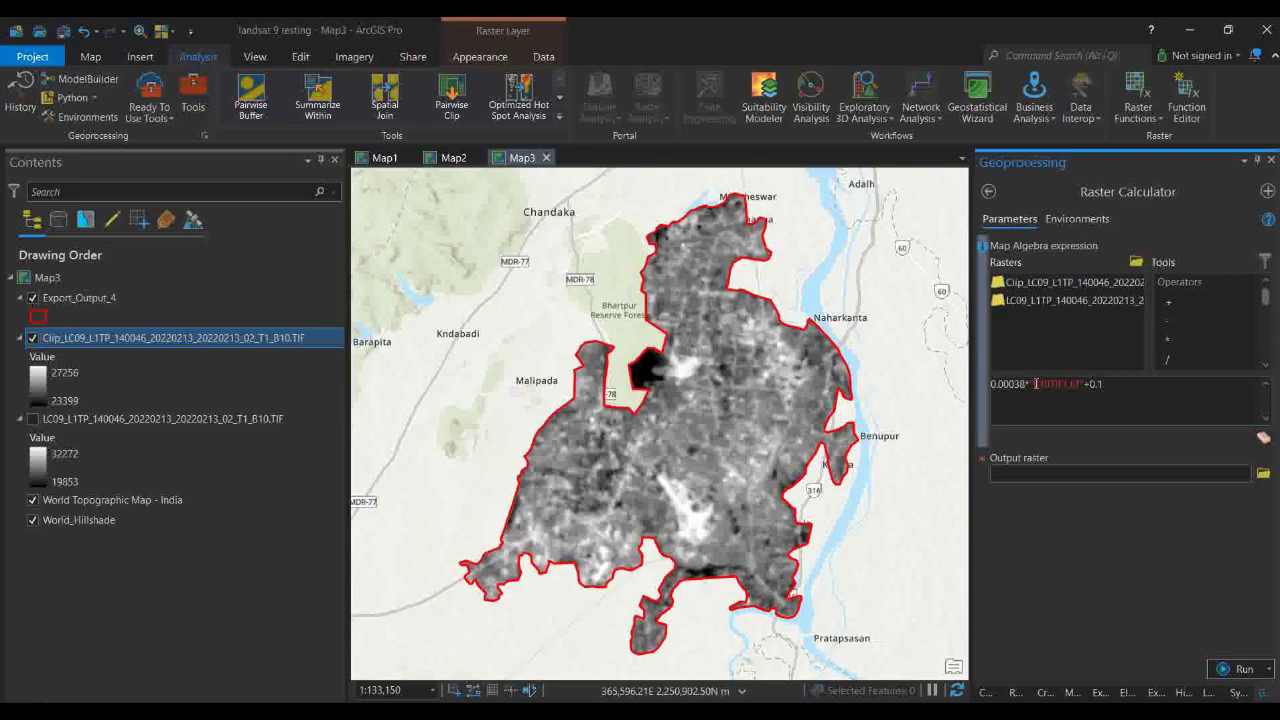
drag(1047, 387, 1080, 384)
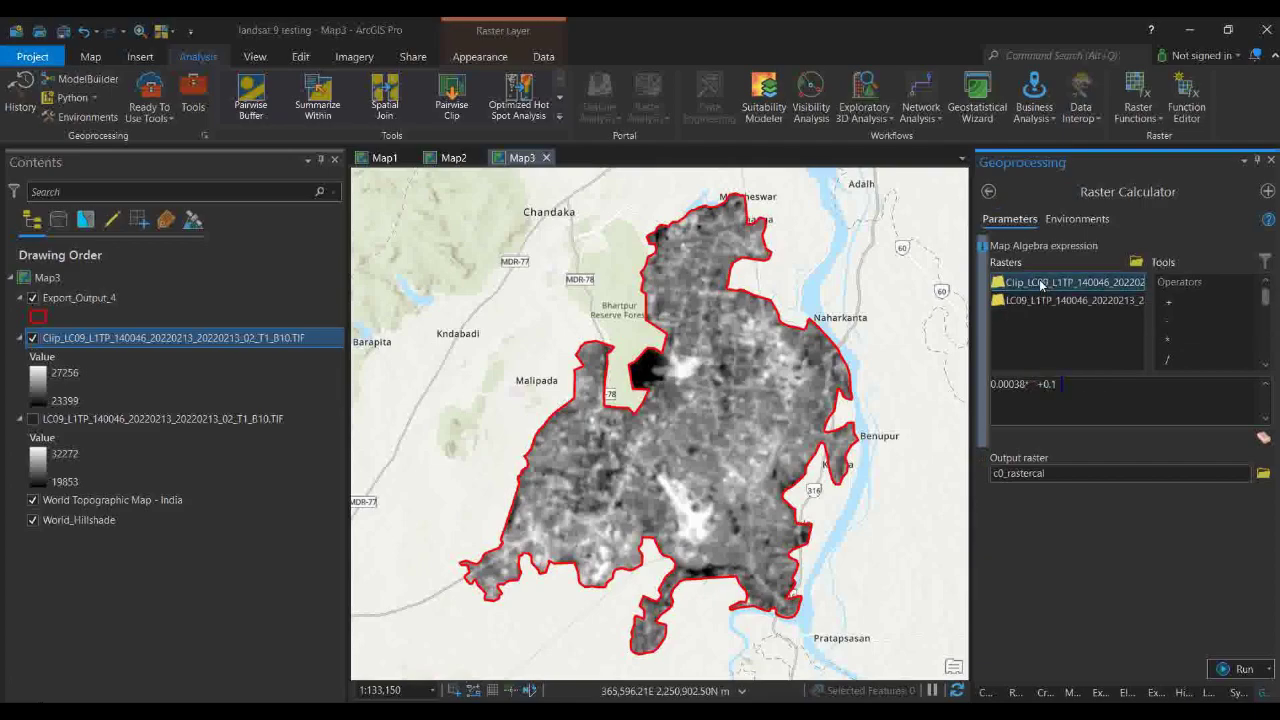
double_click(1040, 286)
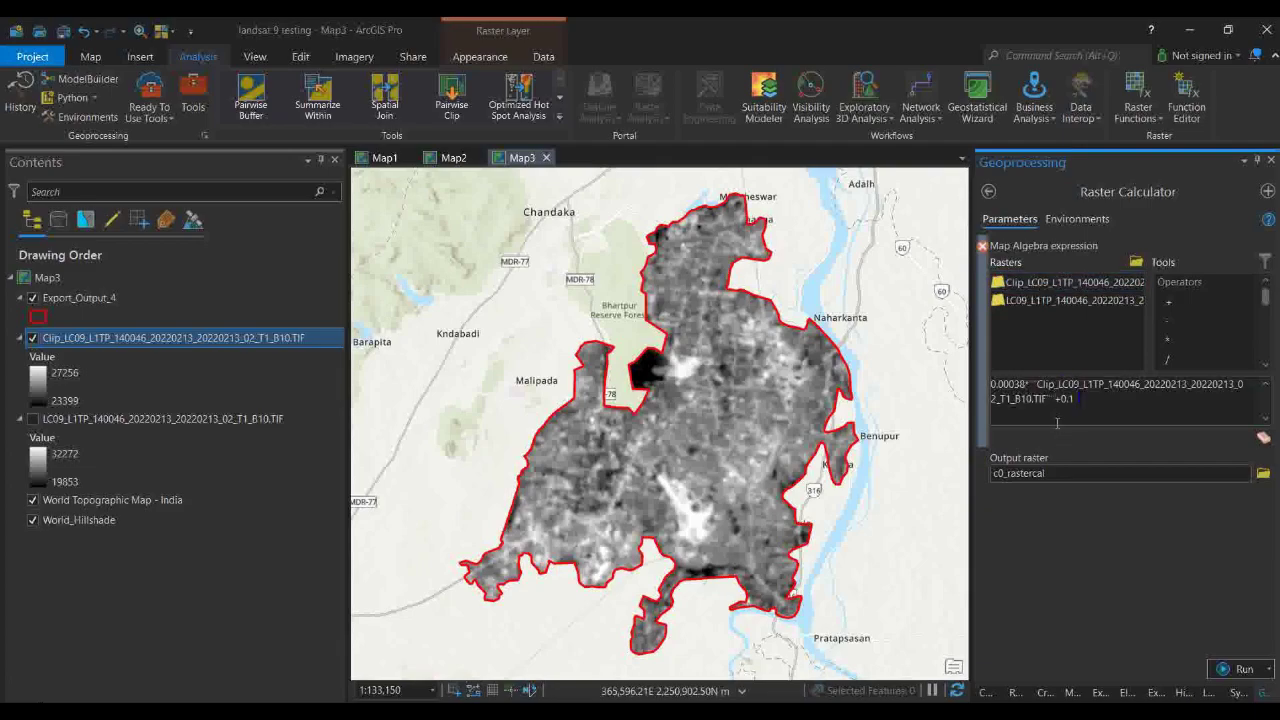
key(BackSpace)
click(1038, 384)
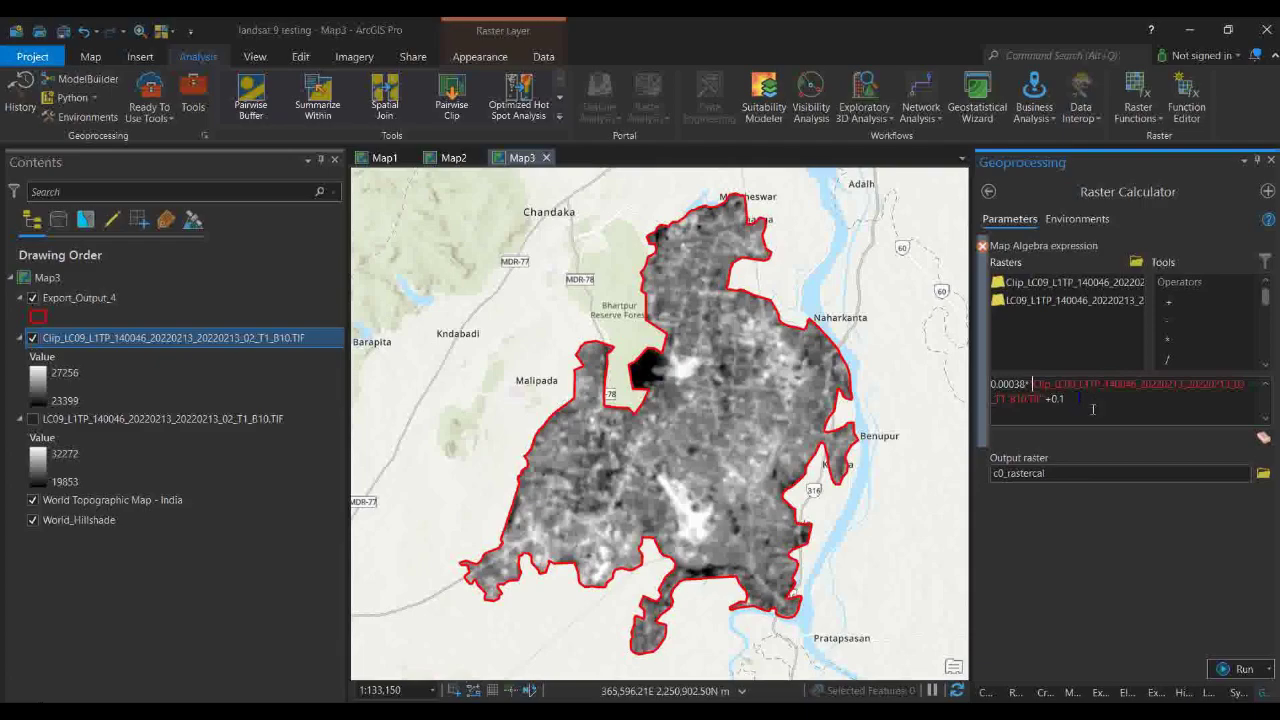
drag(1080, 404, 992, 384)
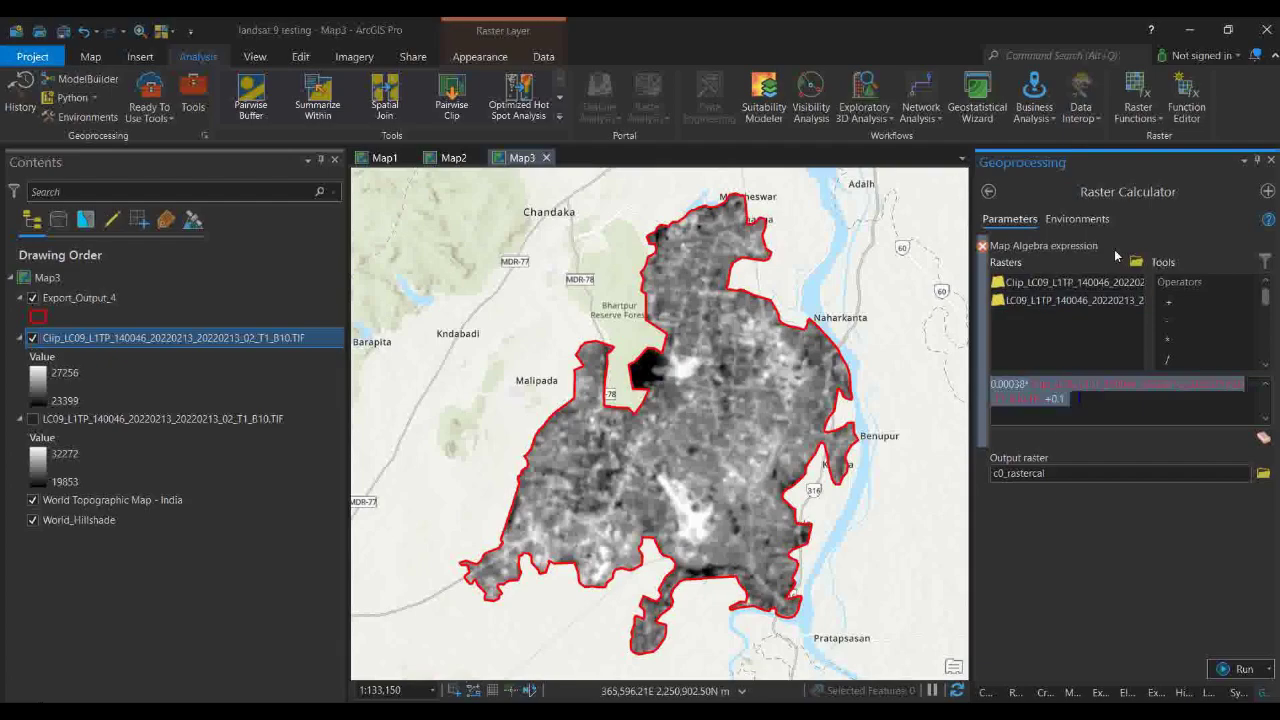
click(1016, 386)
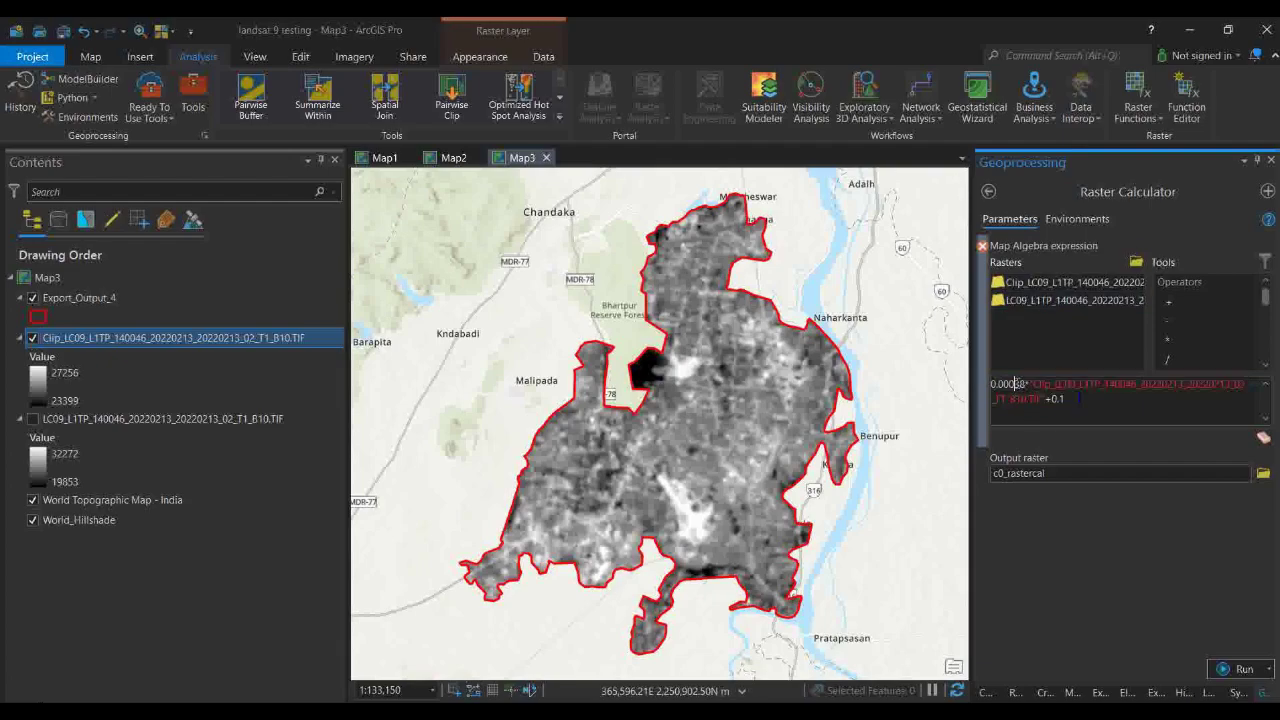
Check the expression against the radiance formula in the notes, run the calculation, and hide the Export_Output_4 boundary layer
click(916, 682)
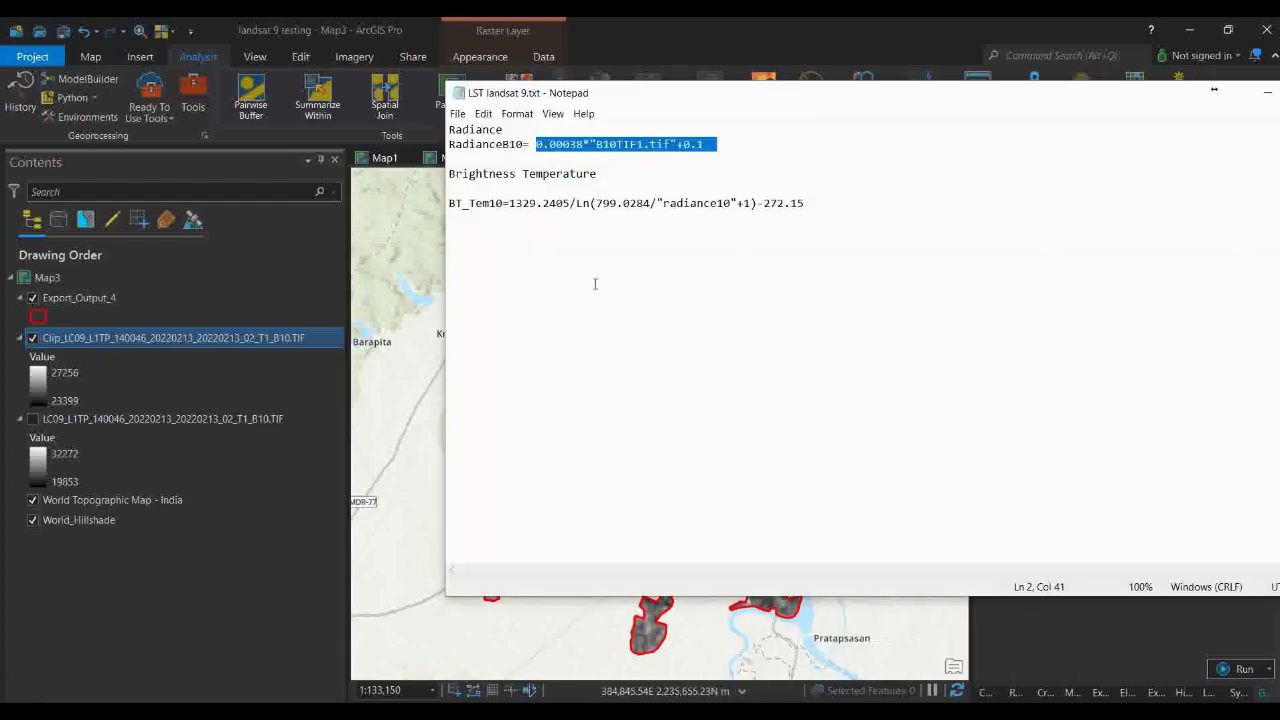
click(1270, 97)
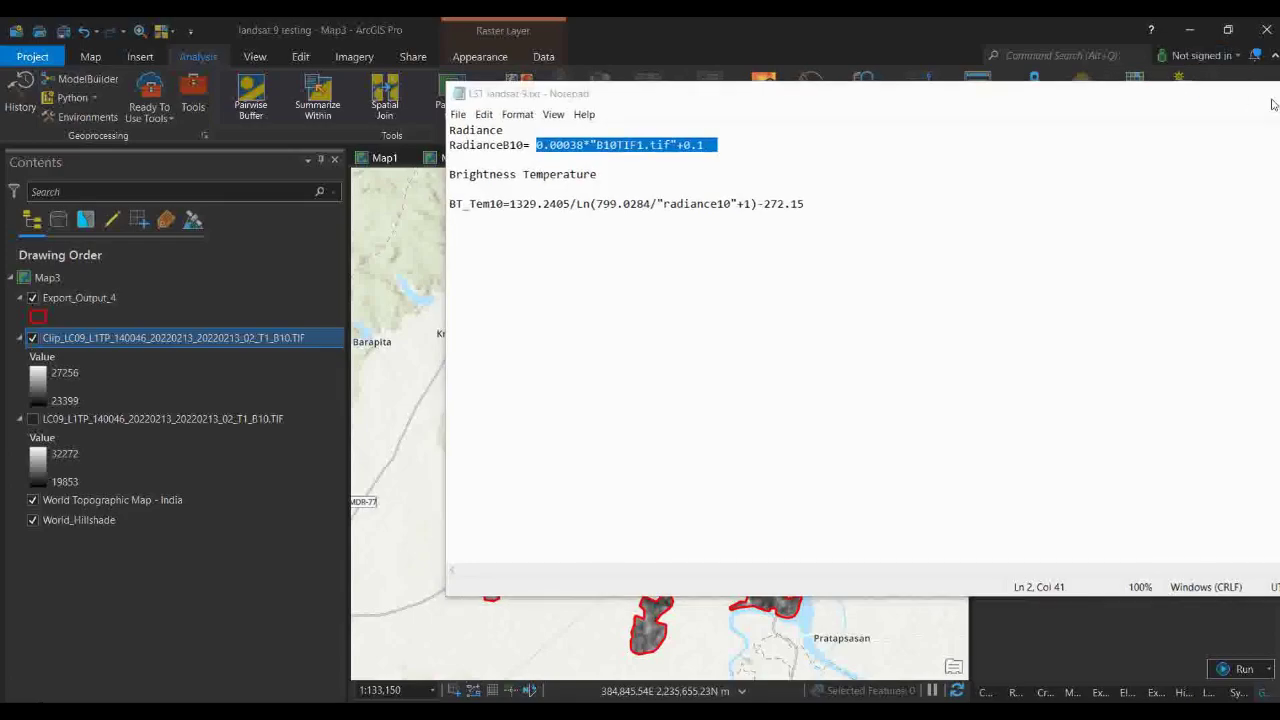
click(1222, 670)
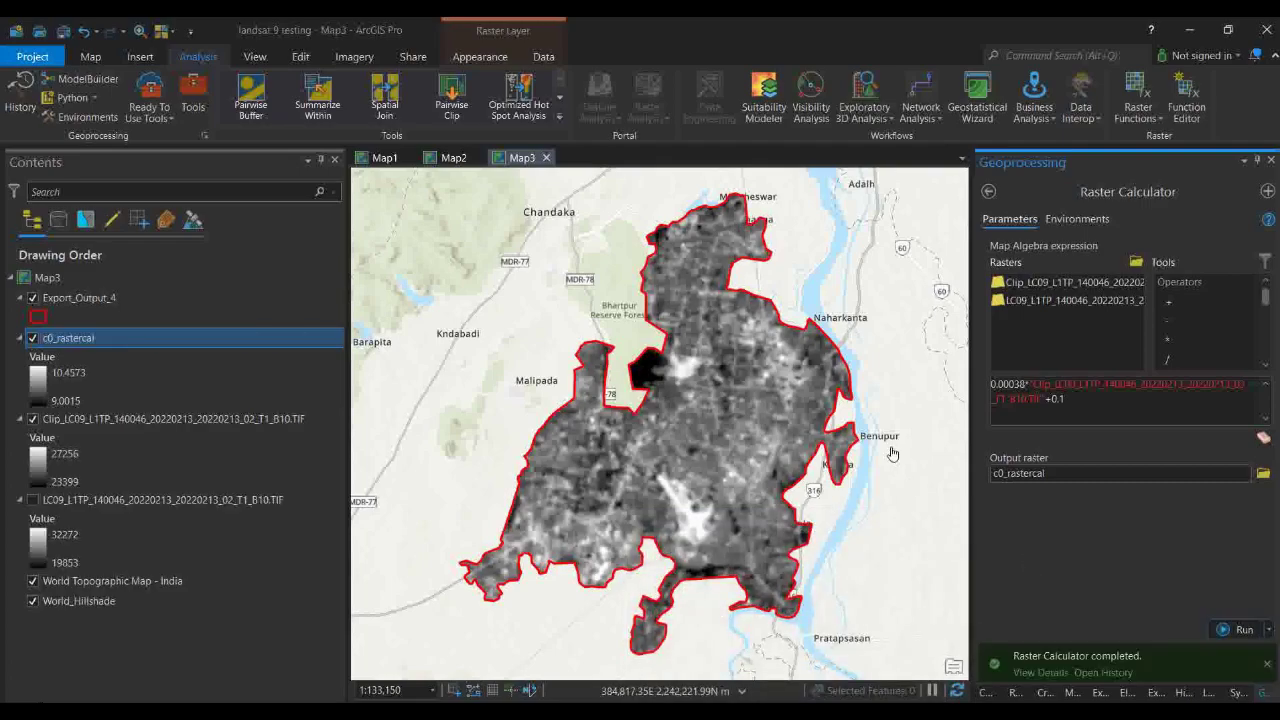
ctrl+click(33, 298)
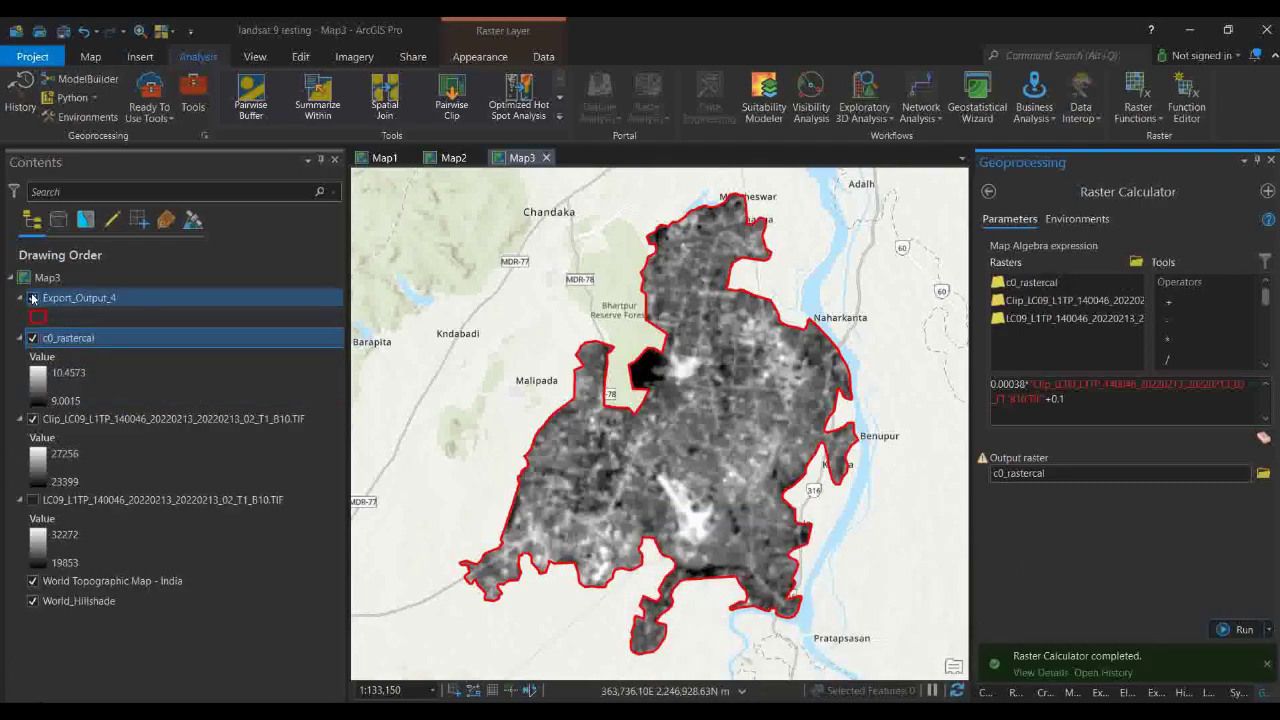
click(33, 298)
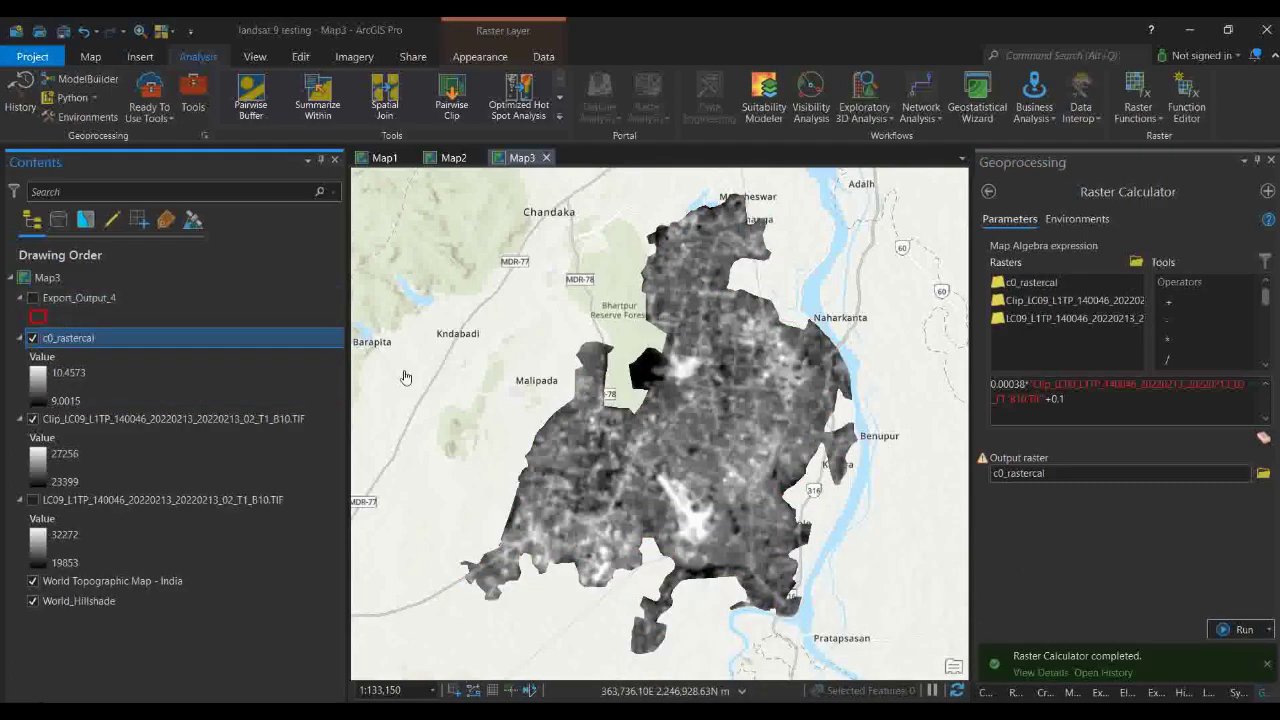
Inspect the radiance raster's pixel values at several bright and dark spots across the clipped city area
click(688, 508)
click(713, 413)
click(721, 364)
click(690, 244)
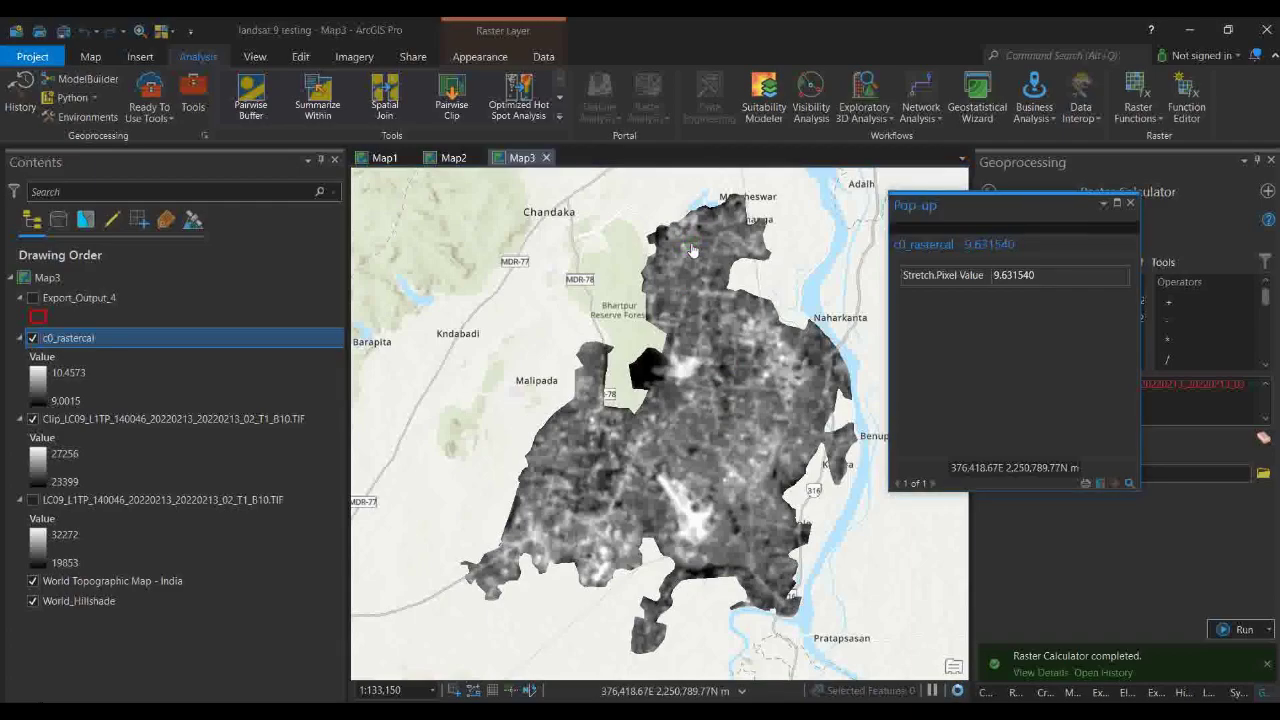
click(693, 333)
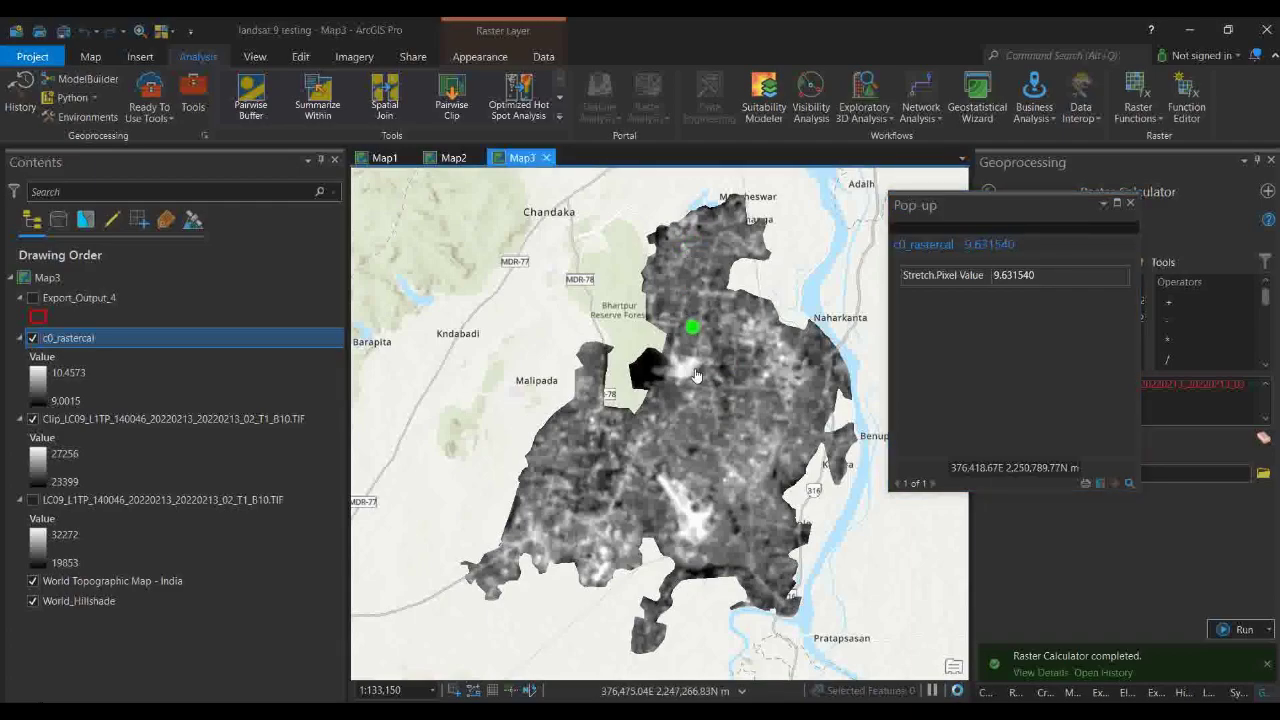
click(679, 369)
click(637, 438)
click(594, 470)
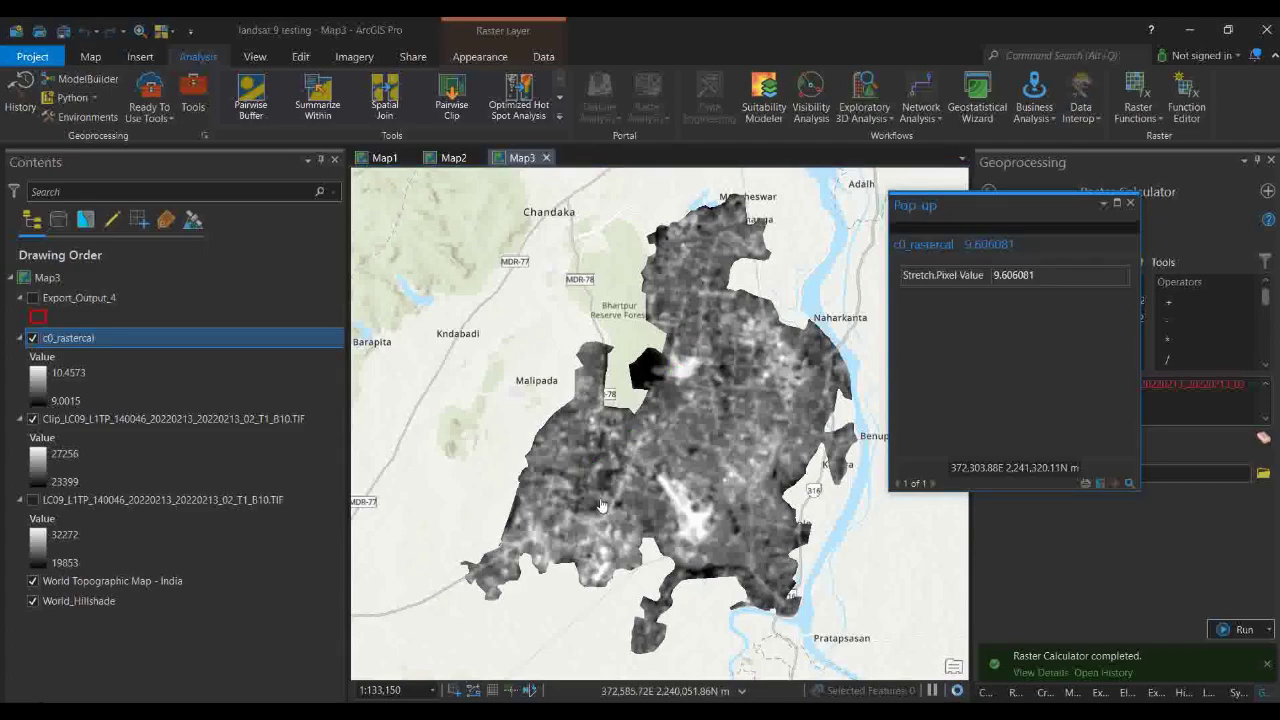
click(1131, 204)
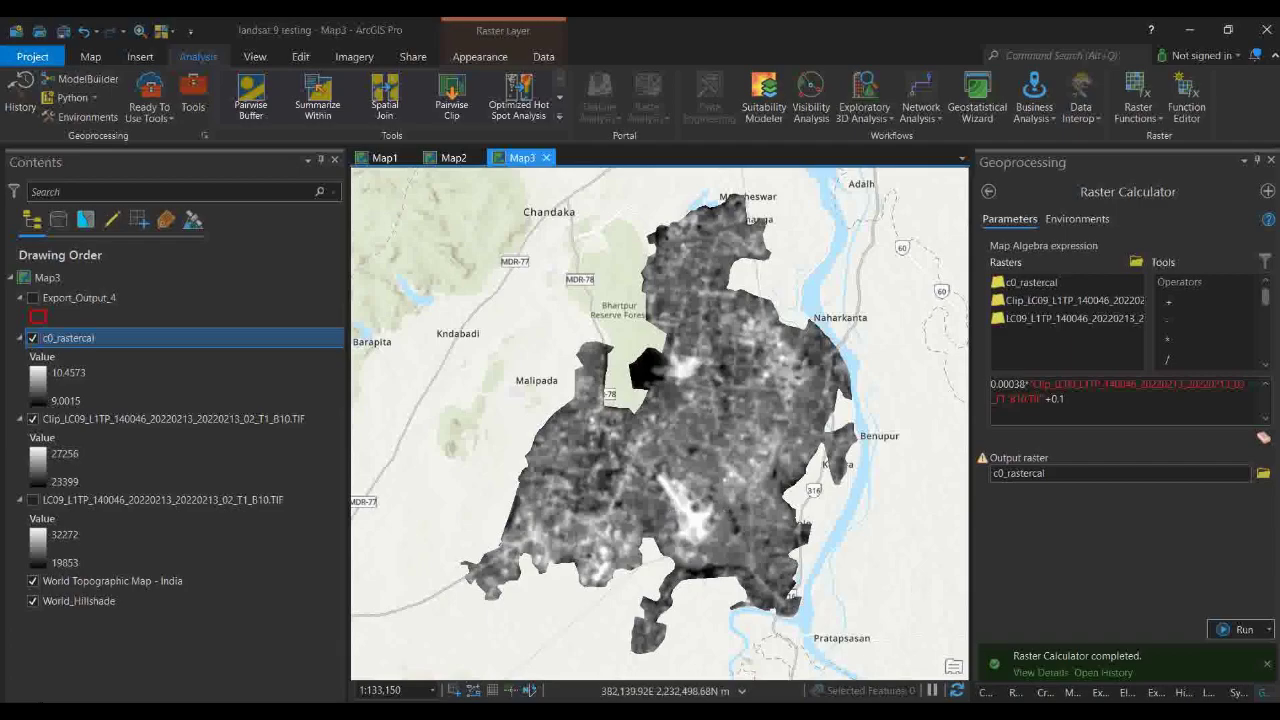
Switch to the browser and review the USGS formula and K1 and K2 constants for converting radiance to top of atmosphere brightness temperature
click(648, 660)
scroll(508, 428, down, 6)
scroll(508, 428, down, 5)
scroll(507, 425, up, 3)
scroll(507, 425, down, 5)
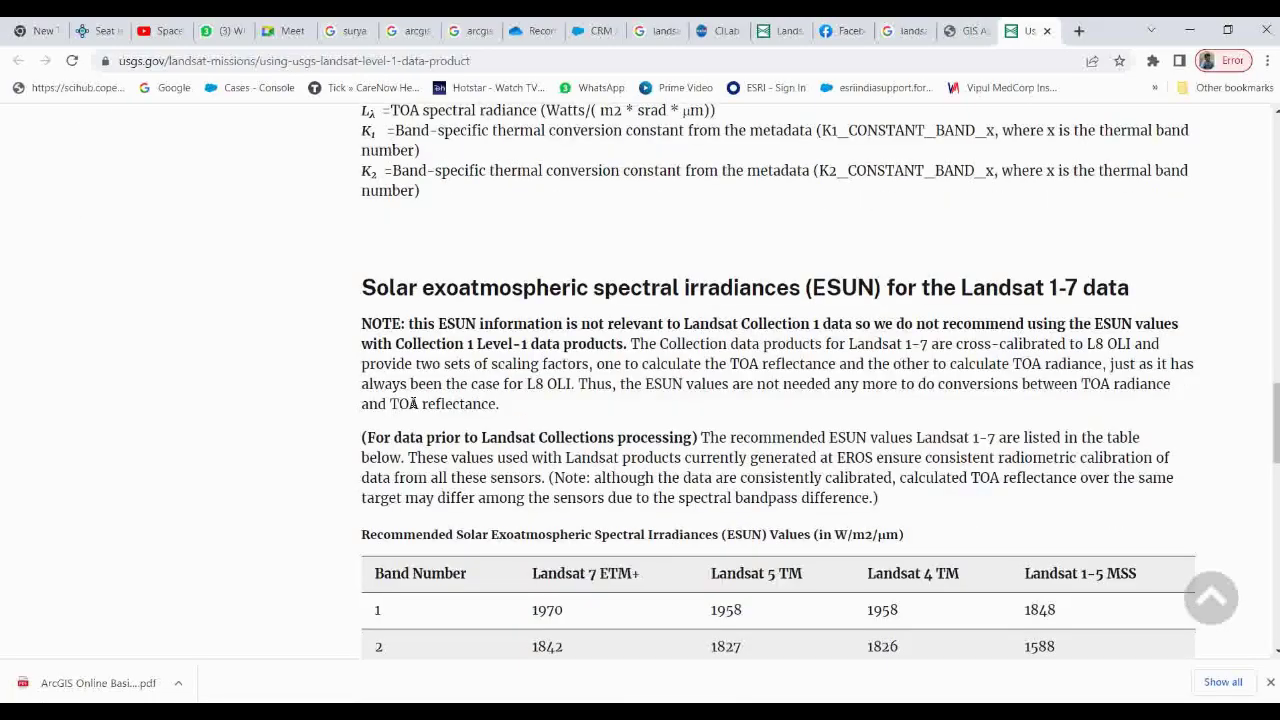
scroll(412, 402, up, 4)
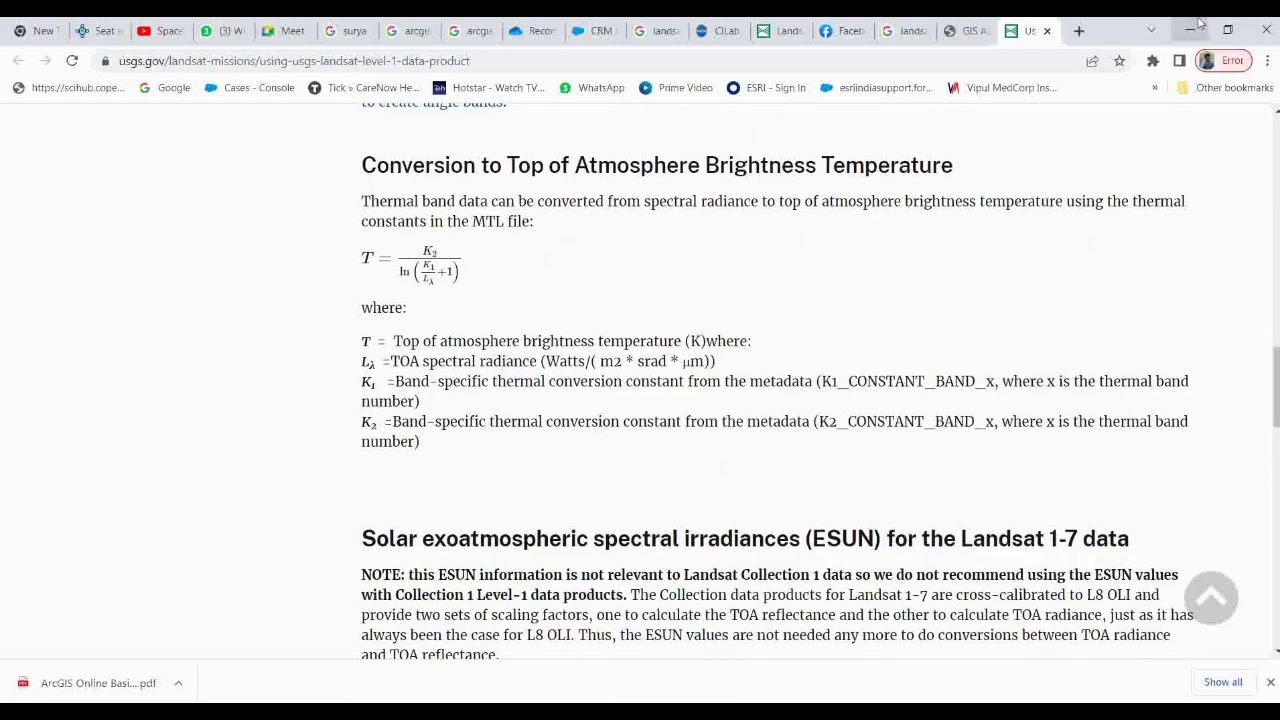
click(783, 655)
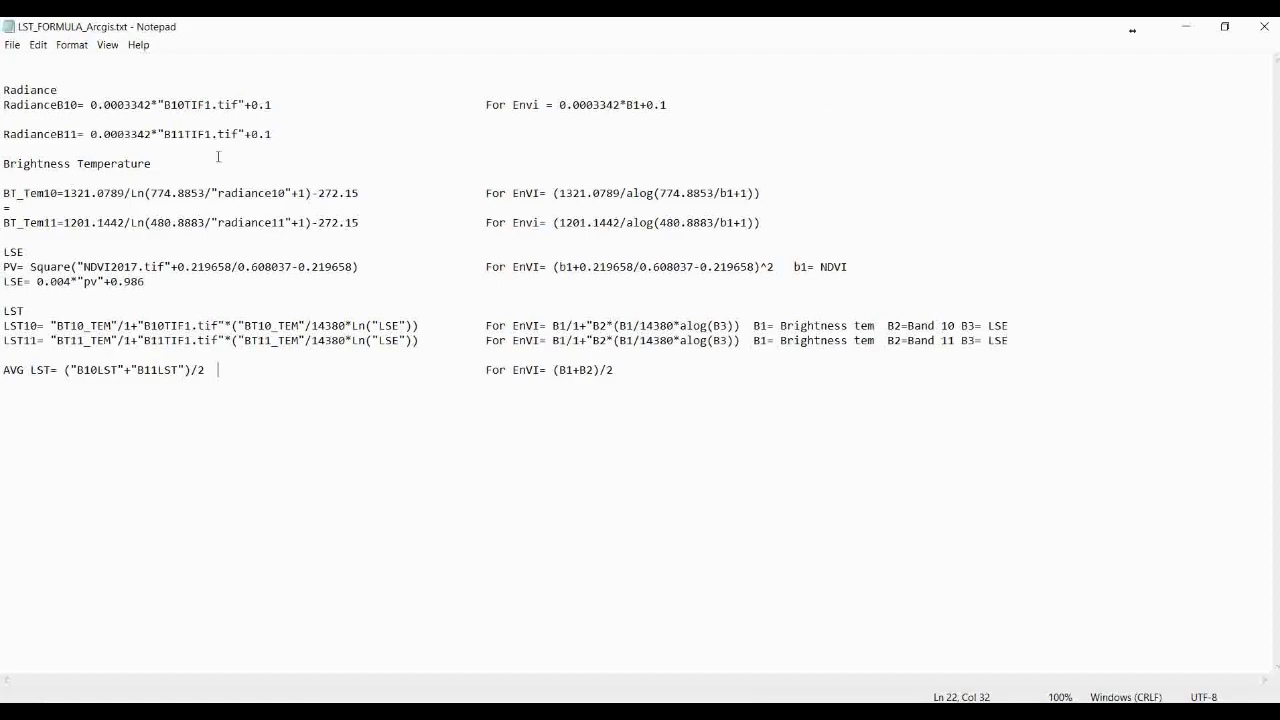
click(1185, 26)
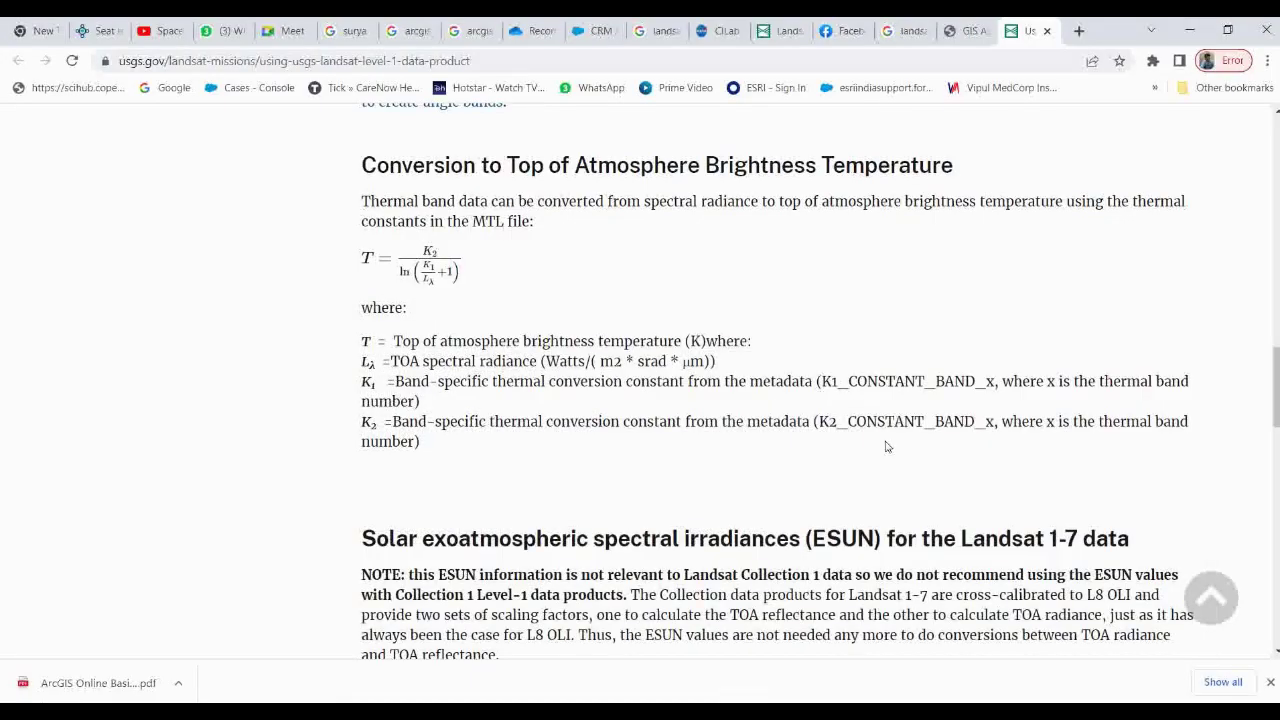
scroll(590, 347, down, 2)
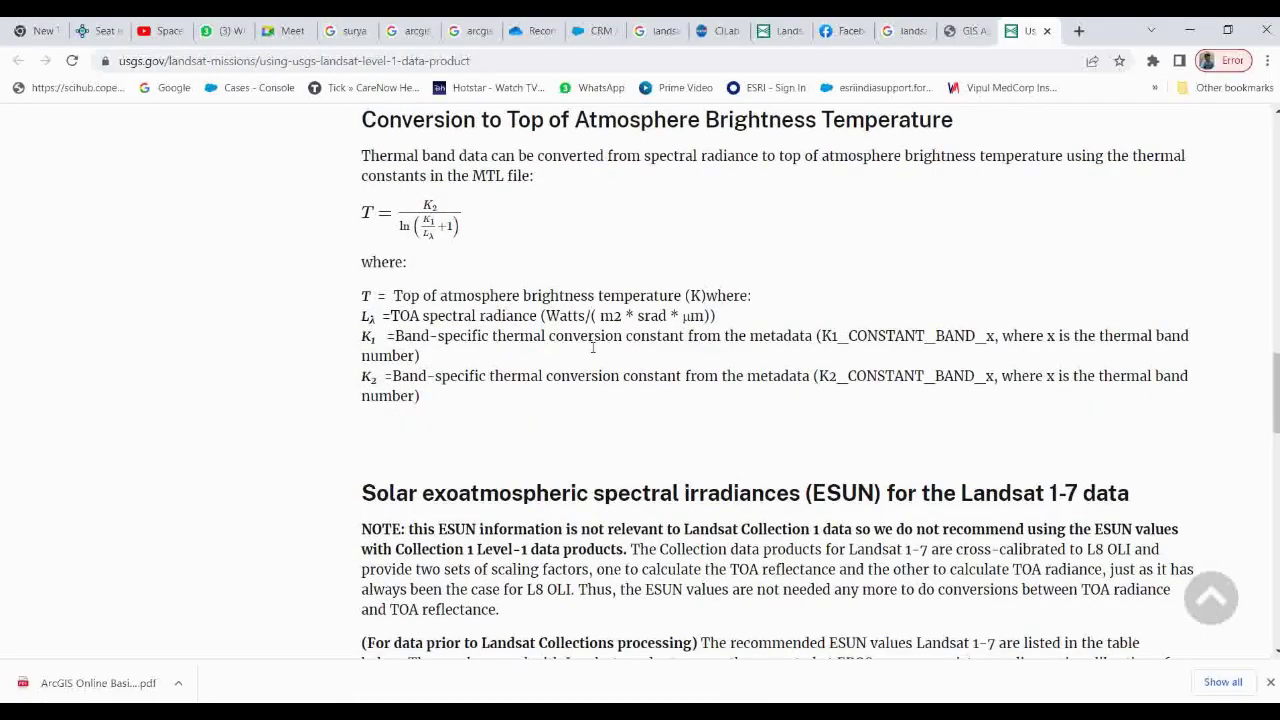
scroll(593, 347, up, 3)
scroll(593, 347, down, 3)
scroll(593, 347, up, 2)
scroll(404, 278, down, 1)
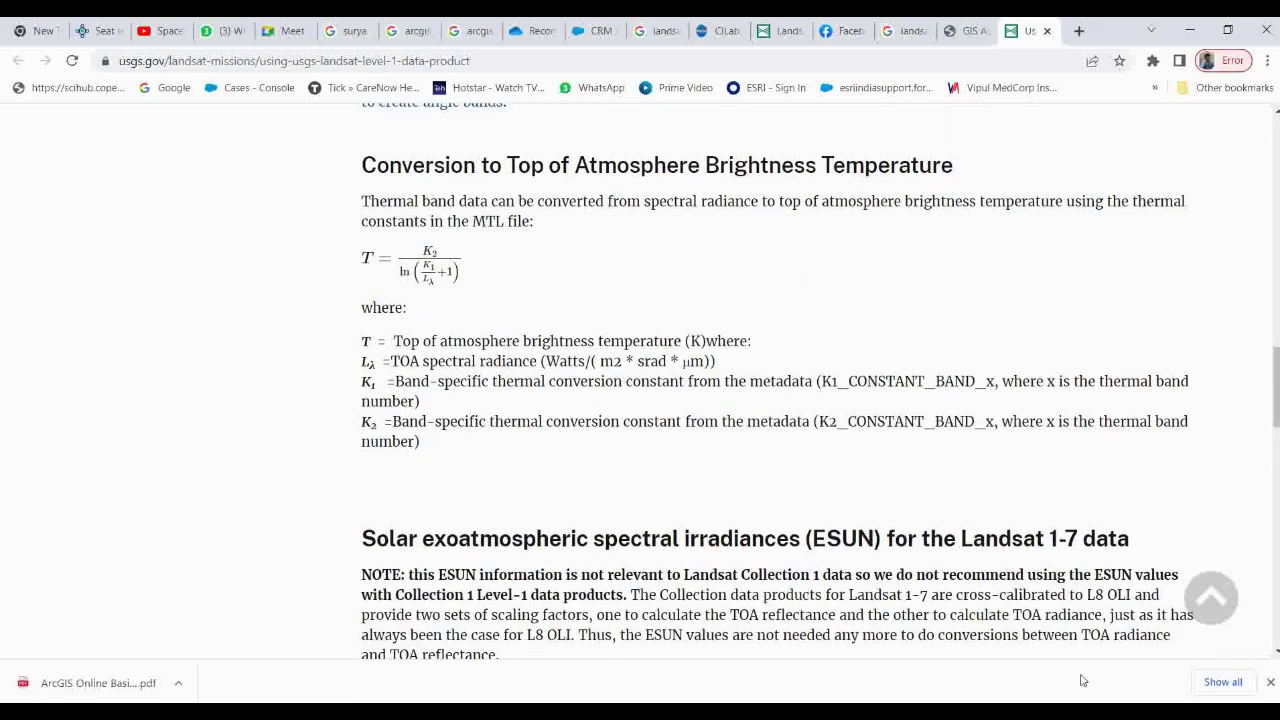
Copy the brightness temperature expression 1329.2405/Ln(799.0284/"radiance10"+1)-272.15 from the LST landsat 9.txt notes and put that file away
click(889, 712)
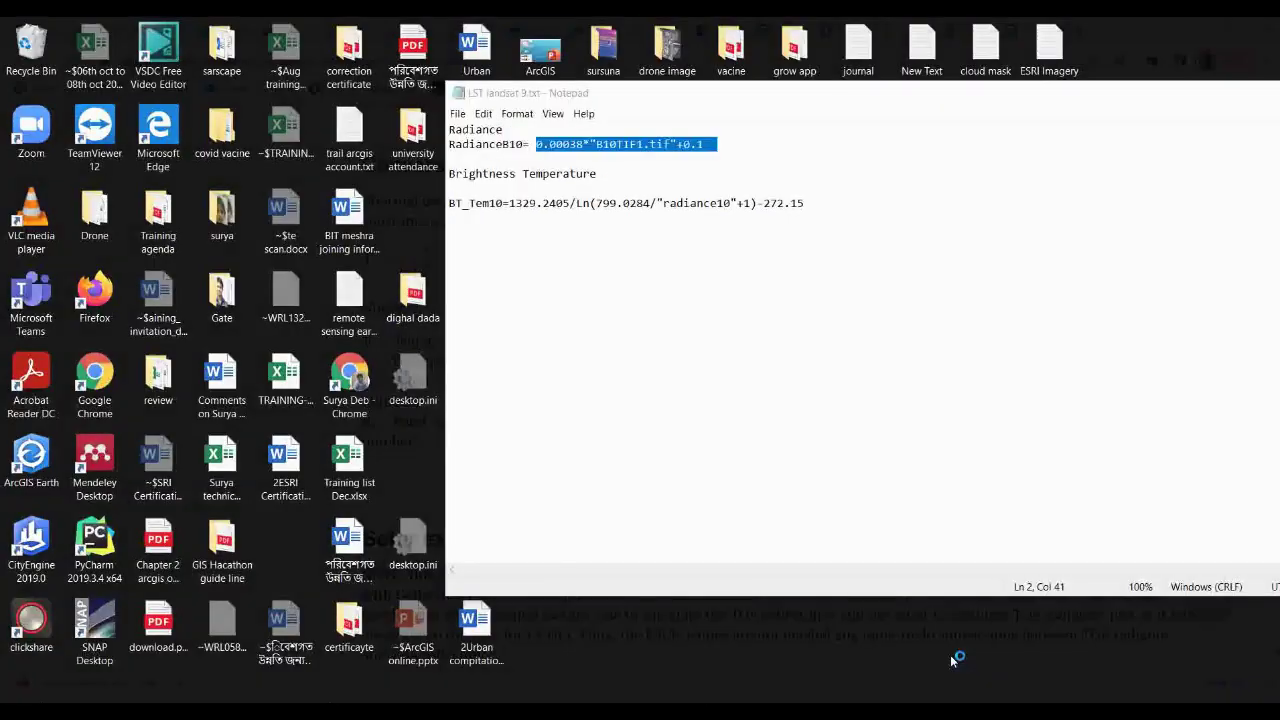
click(955, 660)
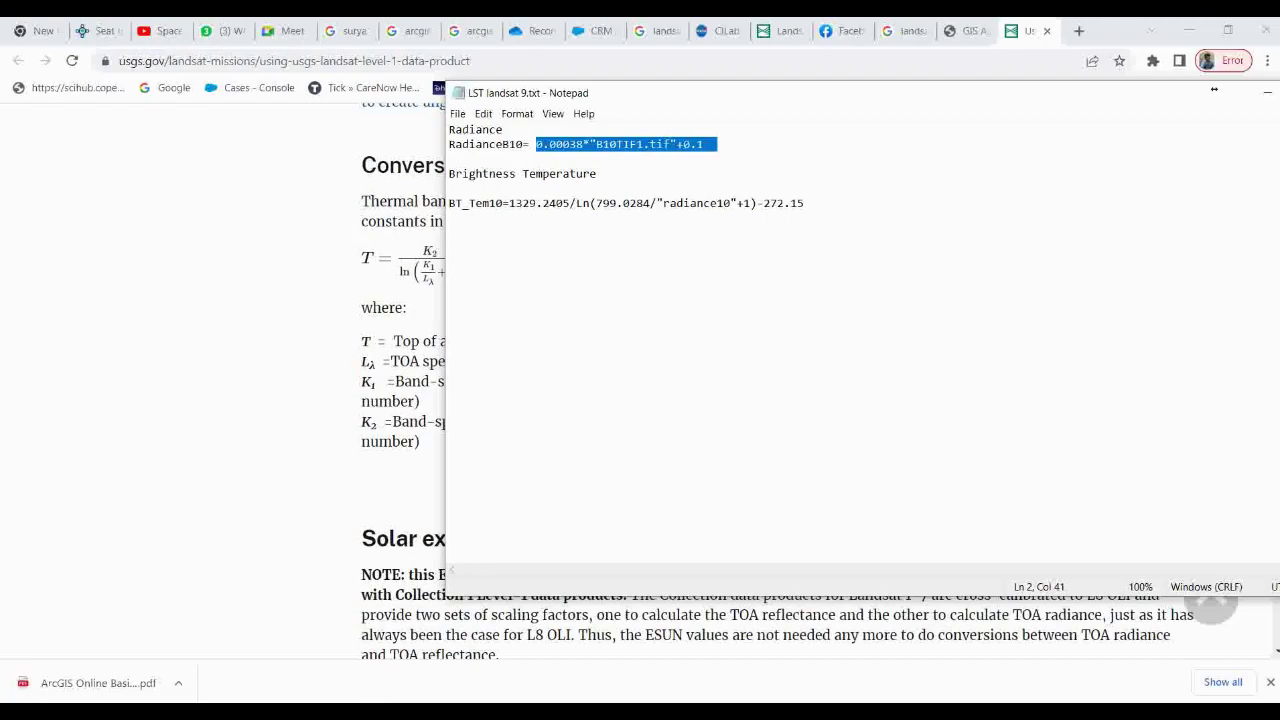
click(889, 712)
click(806, 672)
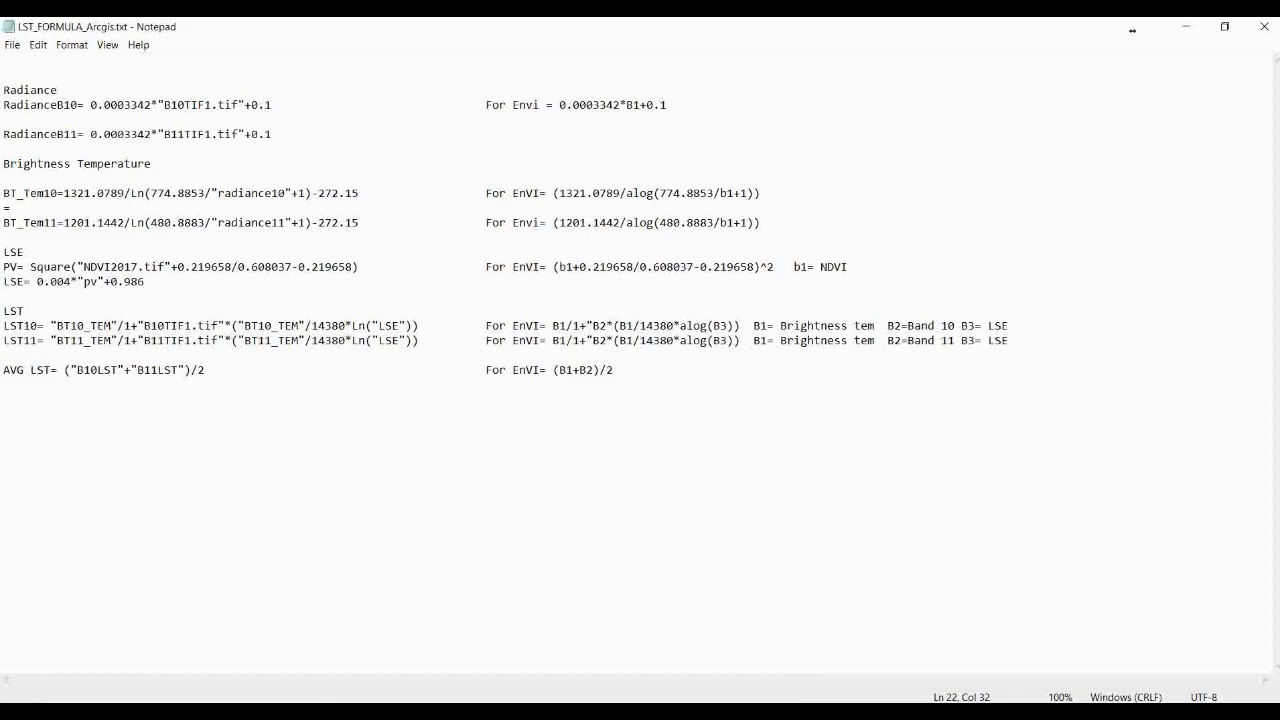
click(889, 712)
click(960, 660)
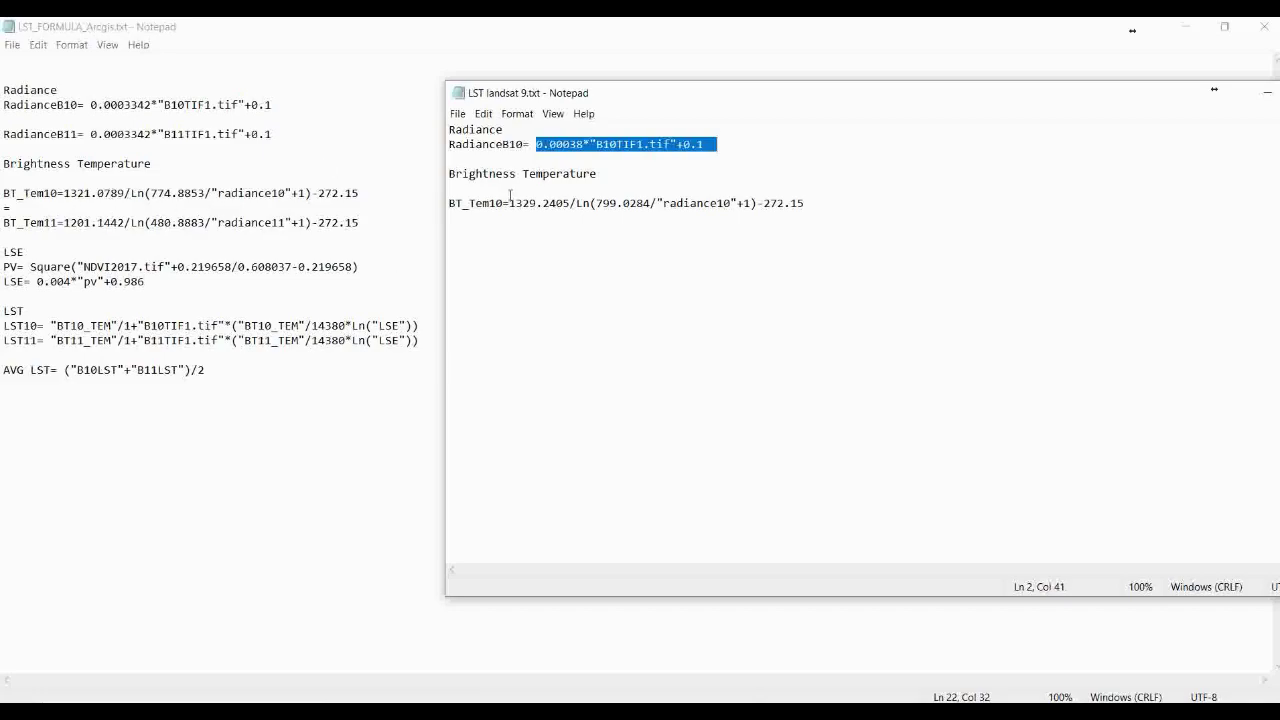
drag(510, 205, 806, 204)
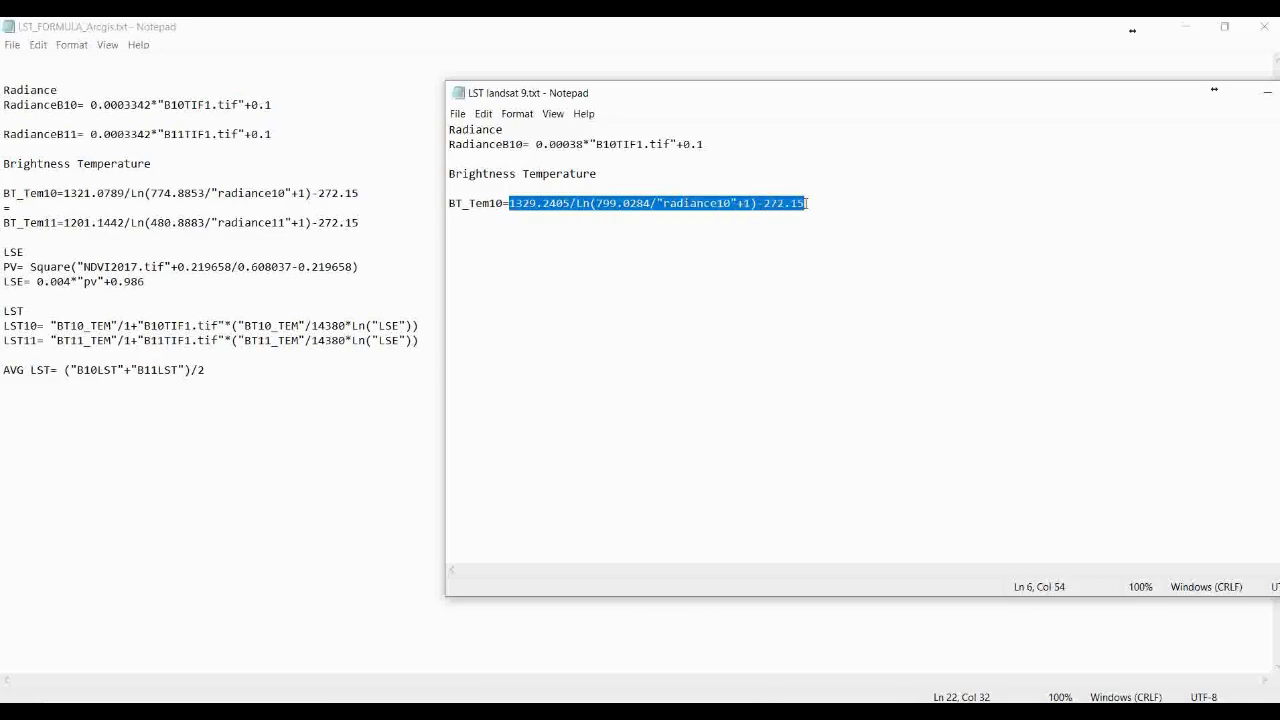
right_click(786, 204)
click(828, 250)
drag(871, 102, 771, 94)
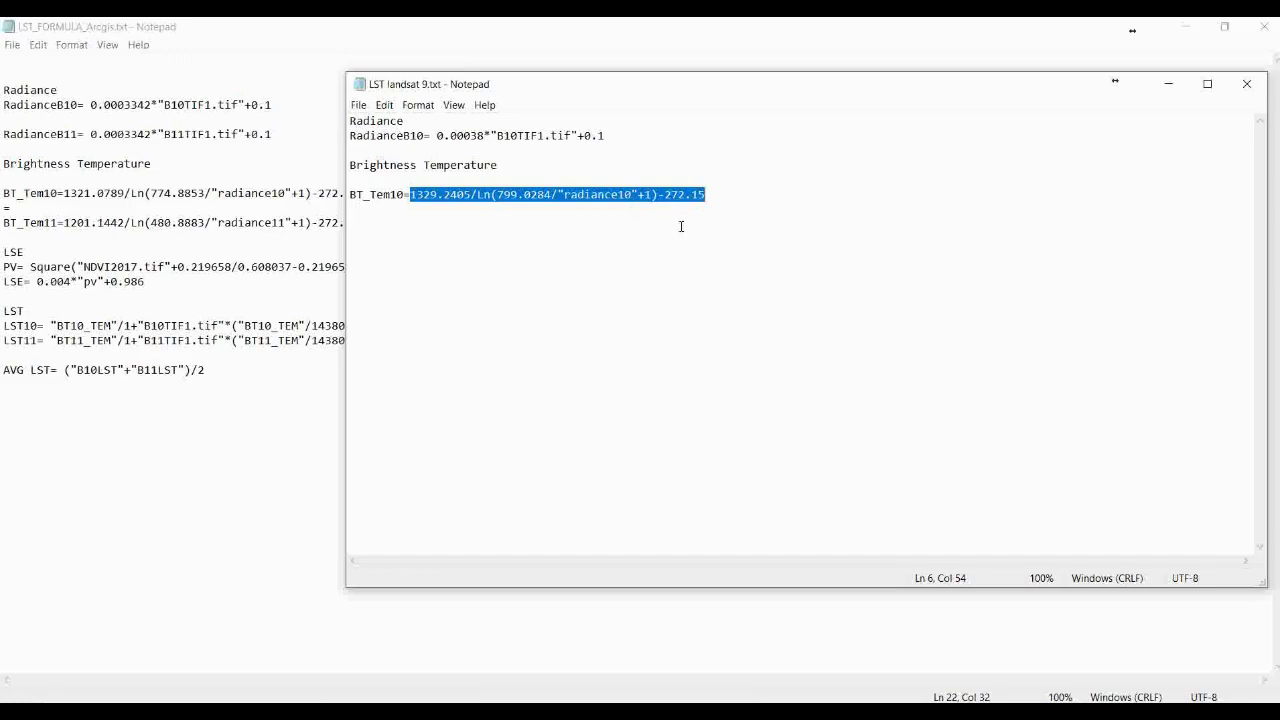
click(1168, 85)
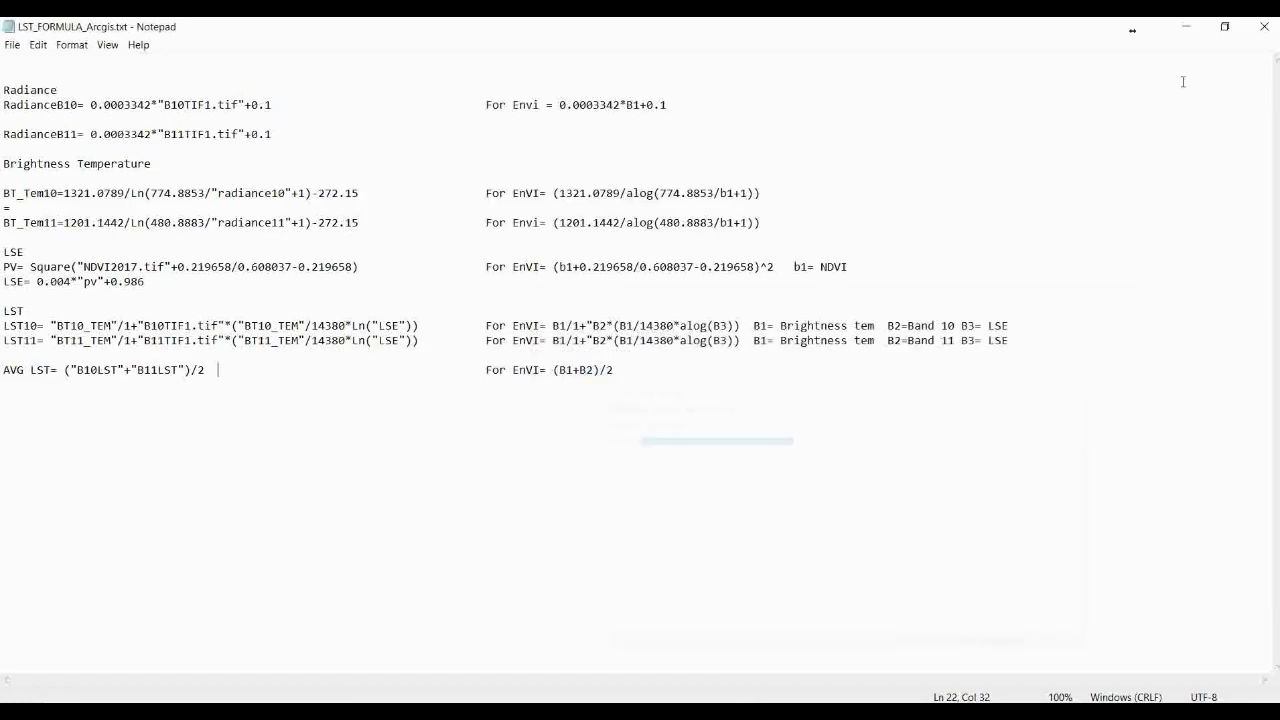
Put the notes away, switch to ArcGIS Pro, and paste the copied brightness temperature expression into a fresh Raster Calculator
click(1189, 27)
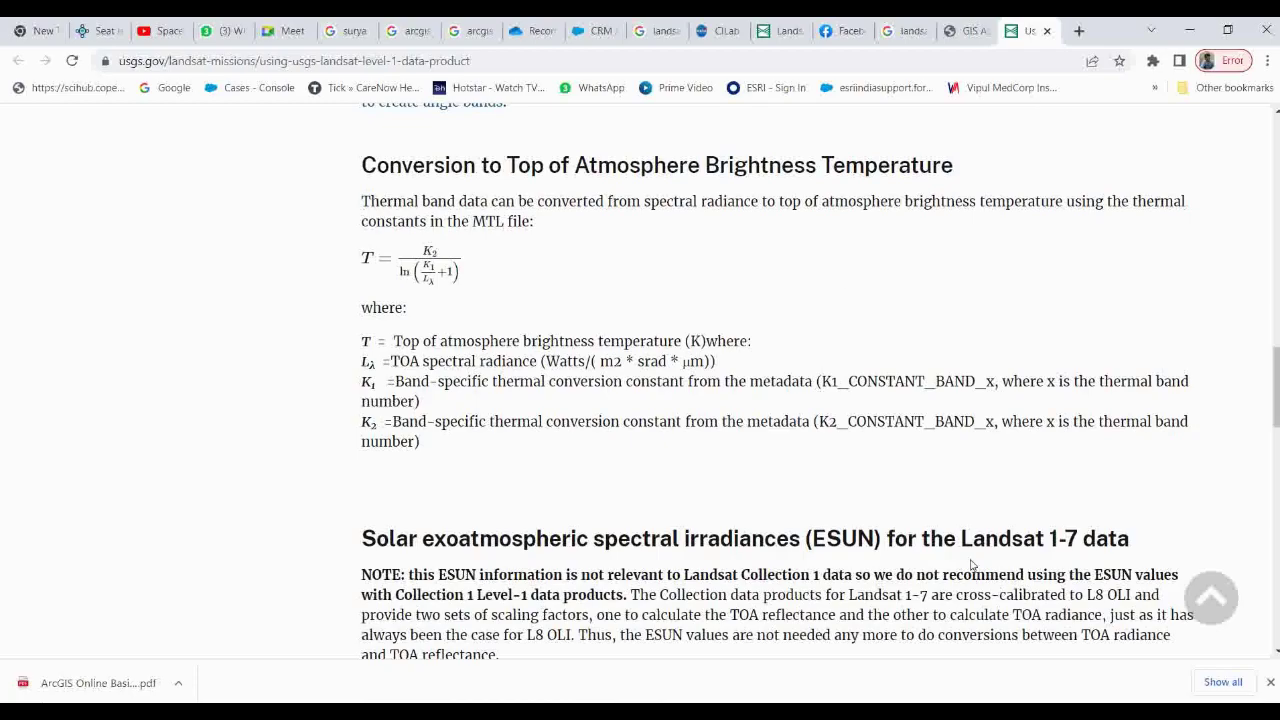
click(858, 712)
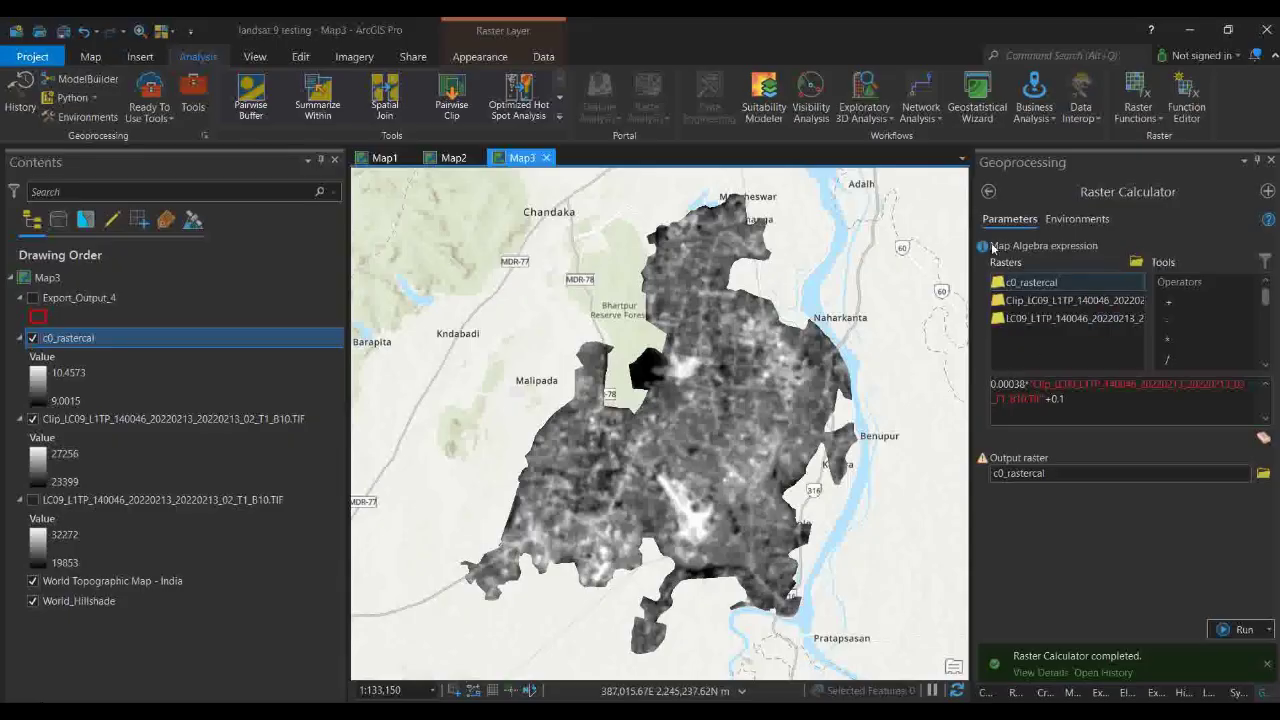
click(988, 191)
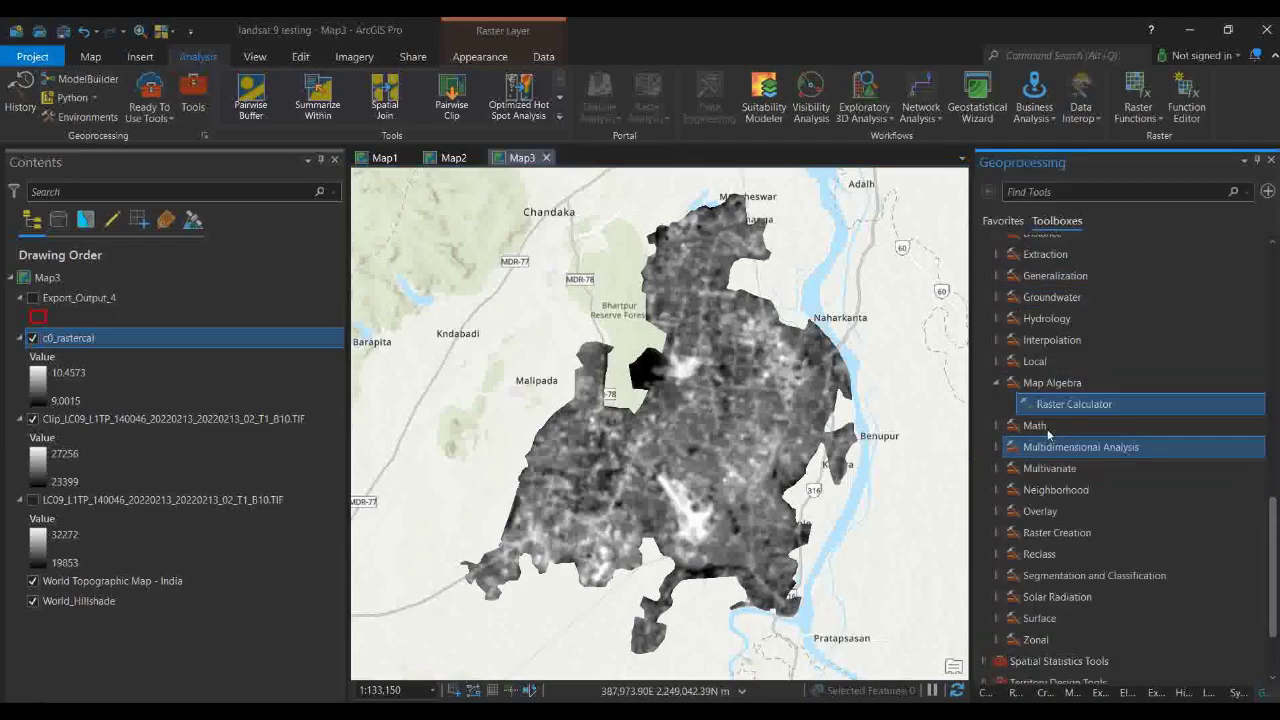
click(1067, 403)
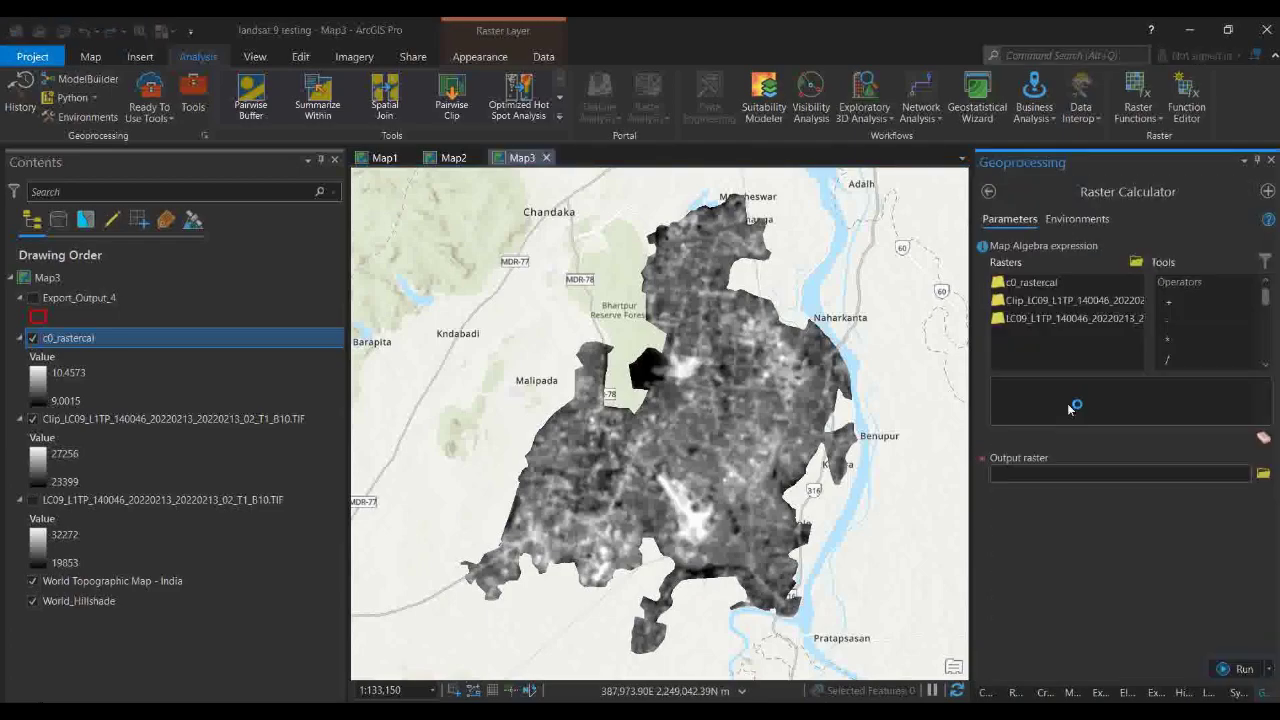
right_click(1003, 383)
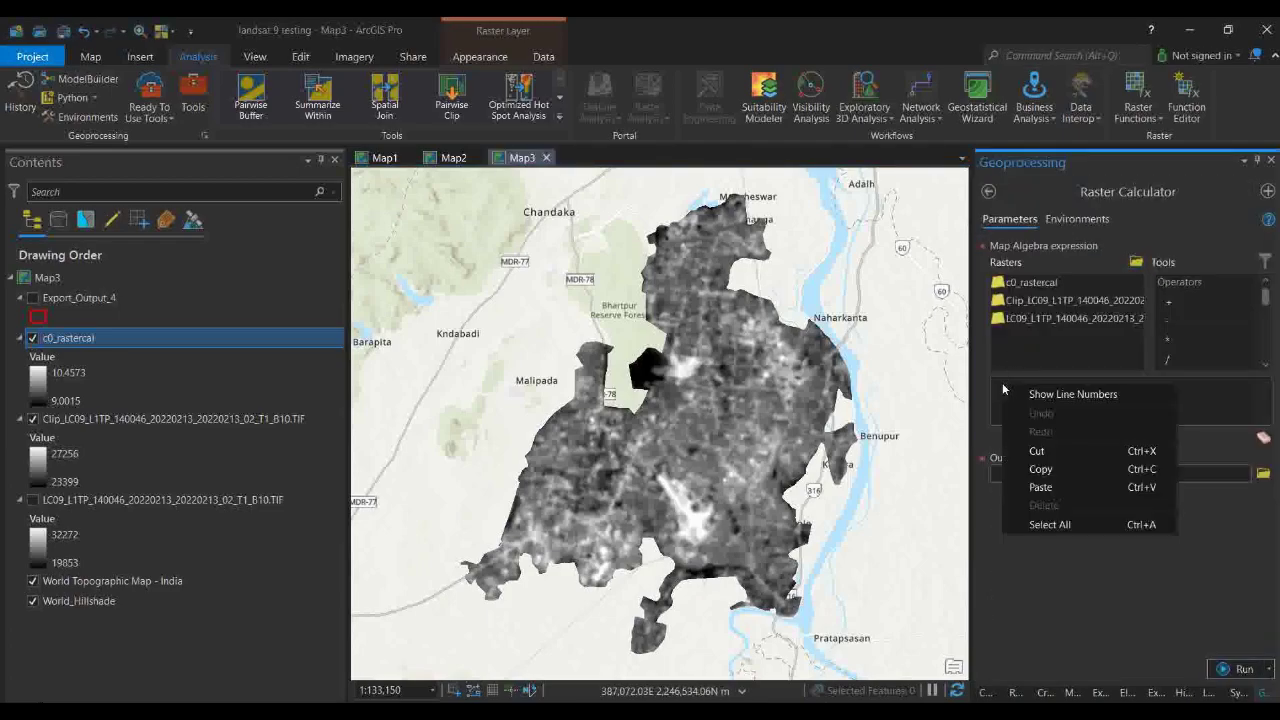
click(1040, 487)
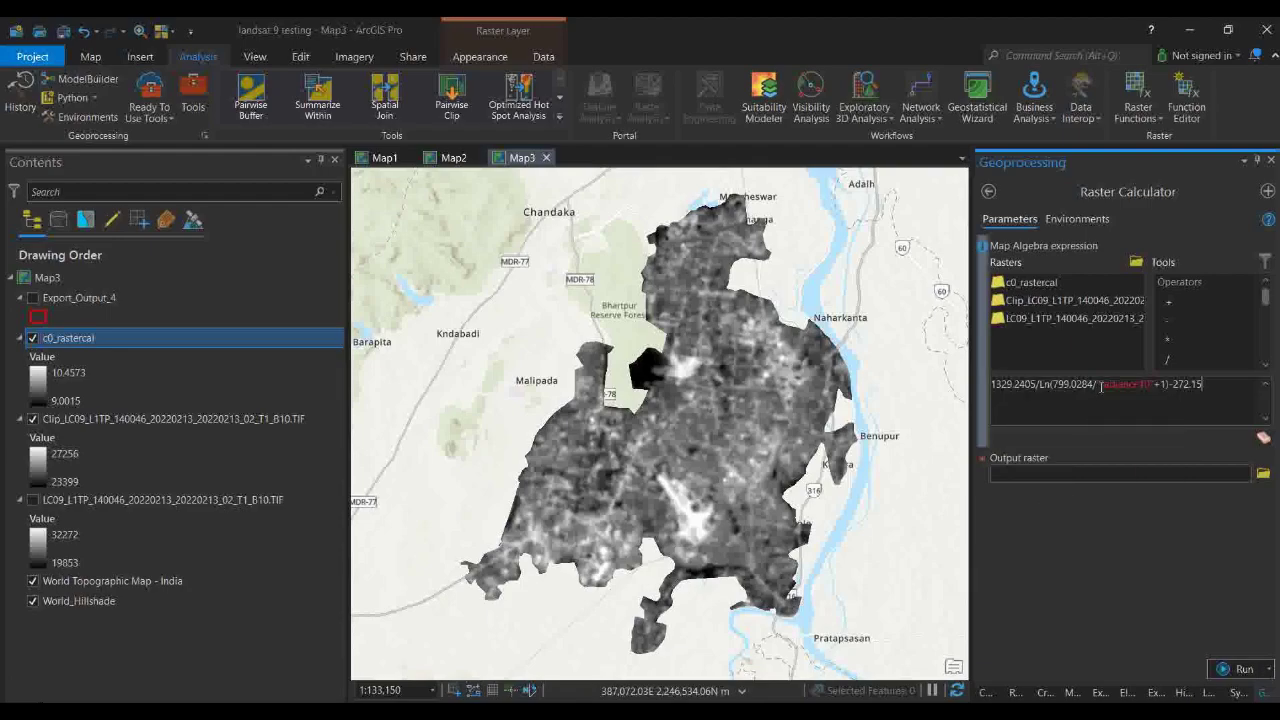
Replace "radiance10" with c0_rastercal so the expression reads 1329.2405/Ln(799.0284/"c0_rastercal"+1)-272.15, and run the calculation
drag(1100, 384, 1148, 390)
key(Delete)
click(1033, 285)
double_click(1033, 284)
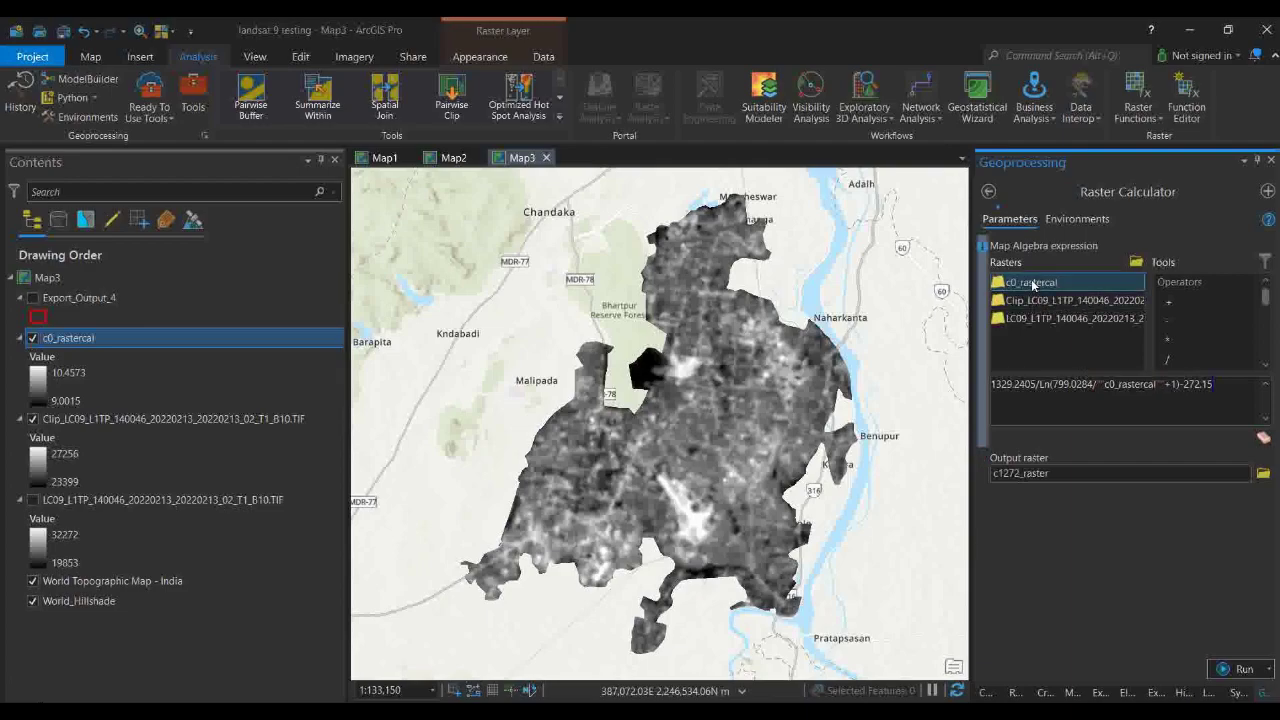
key(BackSpace)
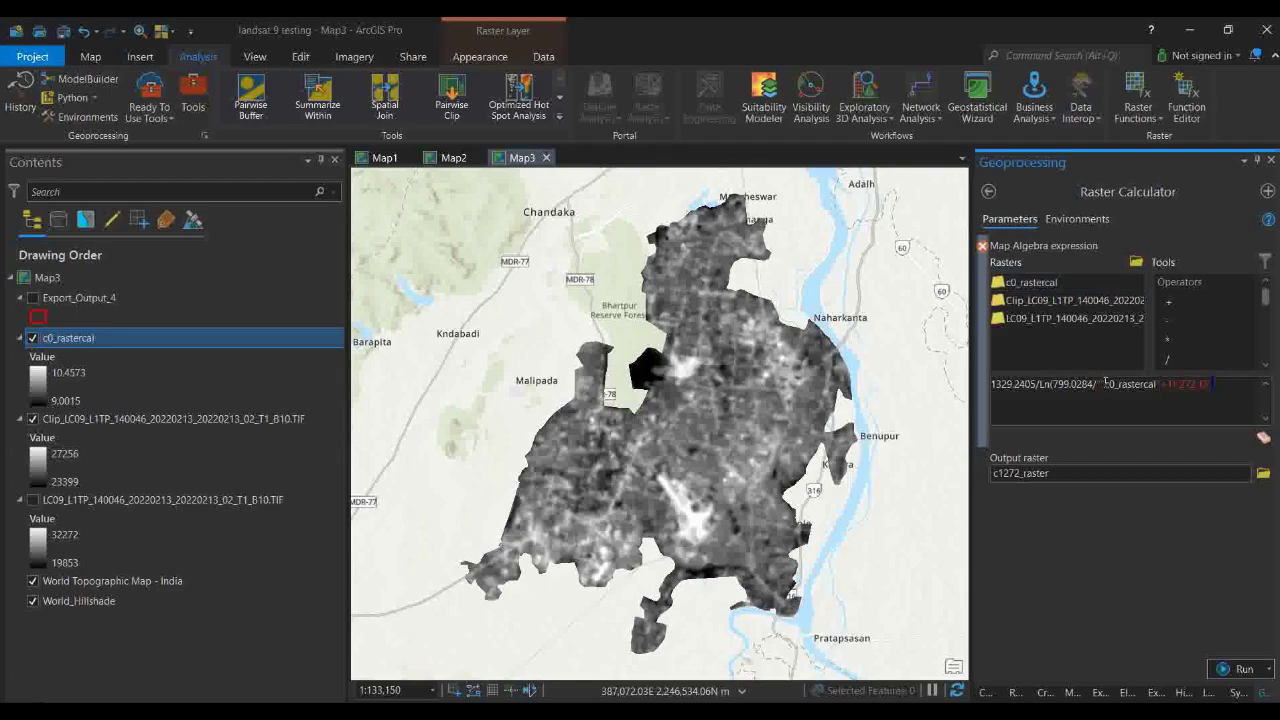
text(")
click(1221, 671)
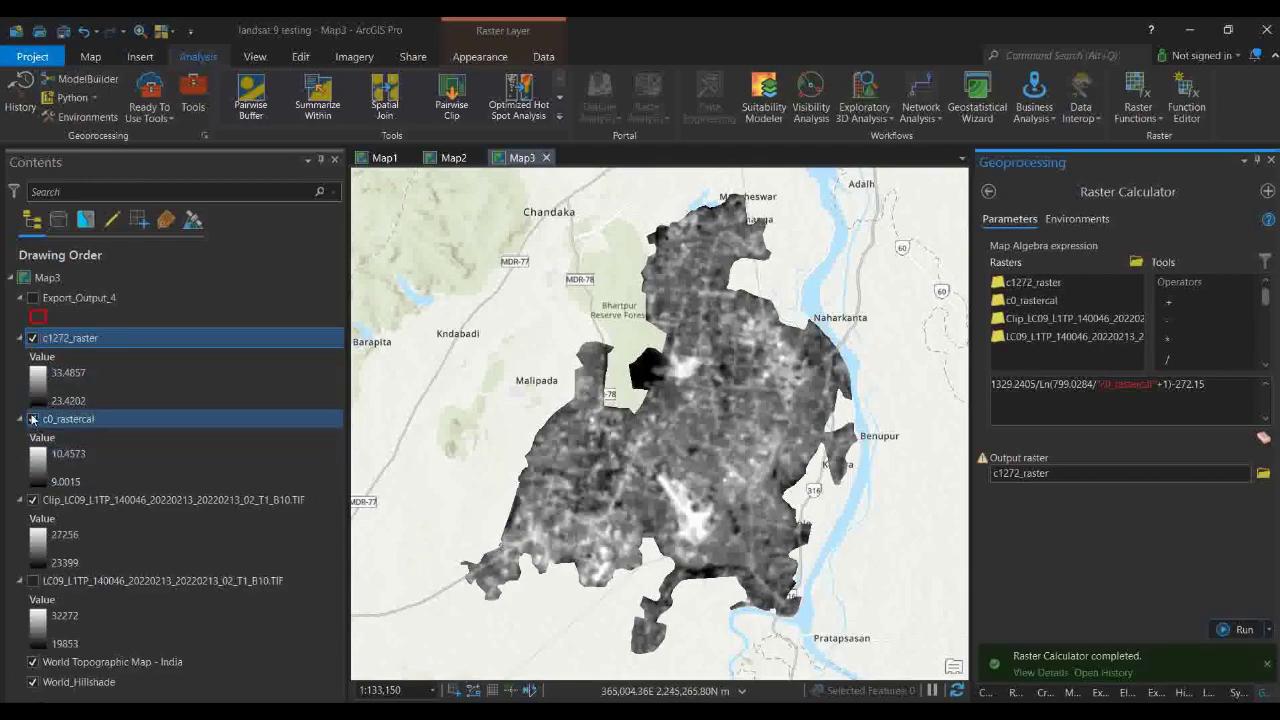
Hide the c0_rastercal and clipped band 10 layers, and inspect the brightness temperature raster's pixel value at the bright airport area
click(34, 421)
click(33, 500)
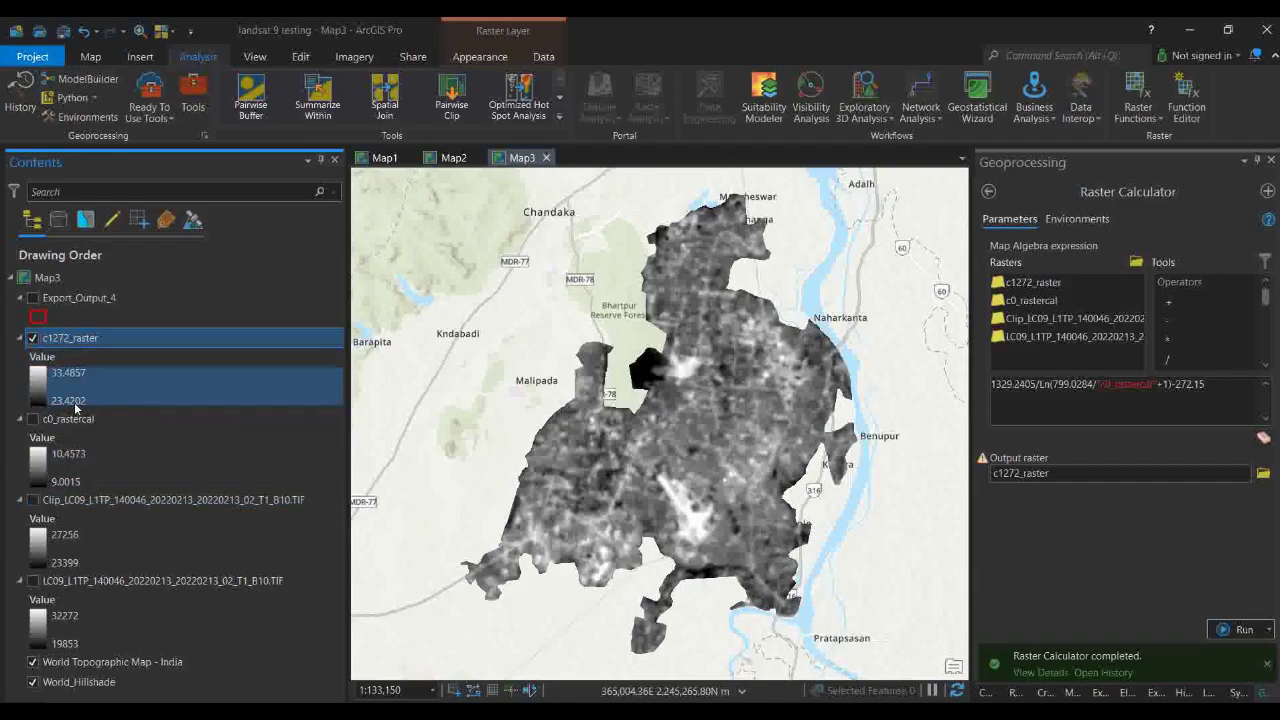
click(683, 512)
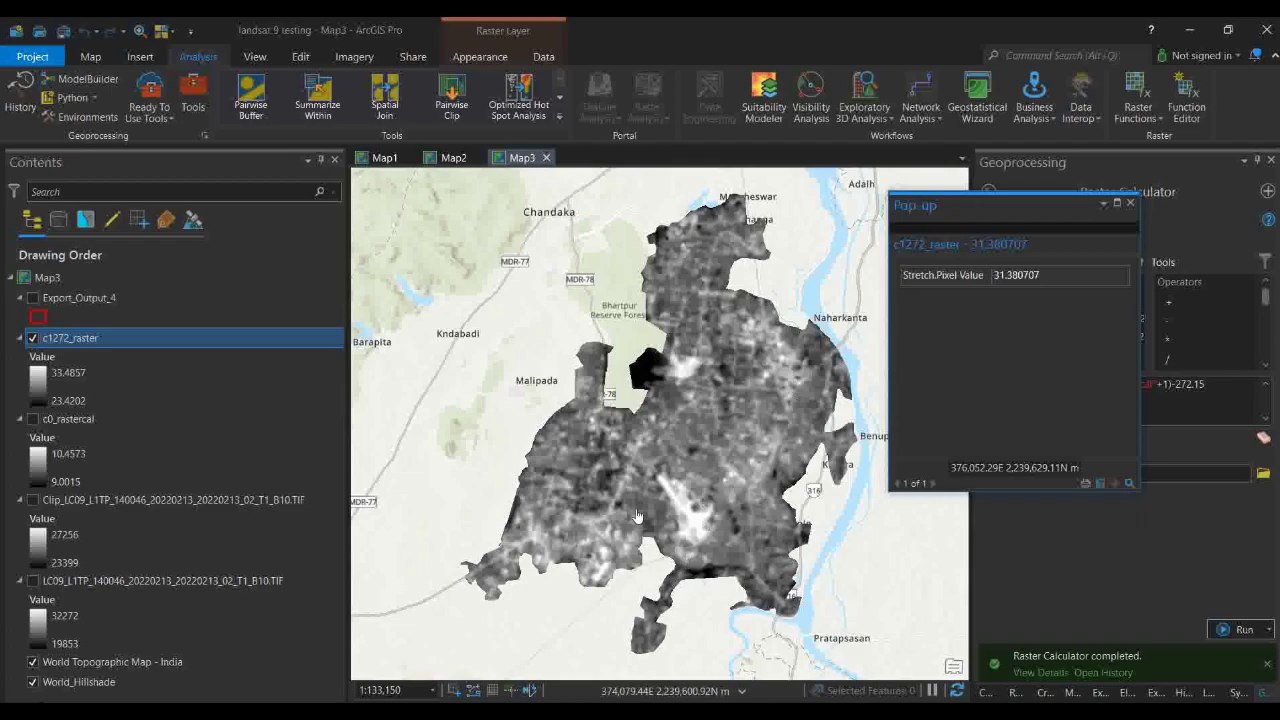
click(1131, 204)
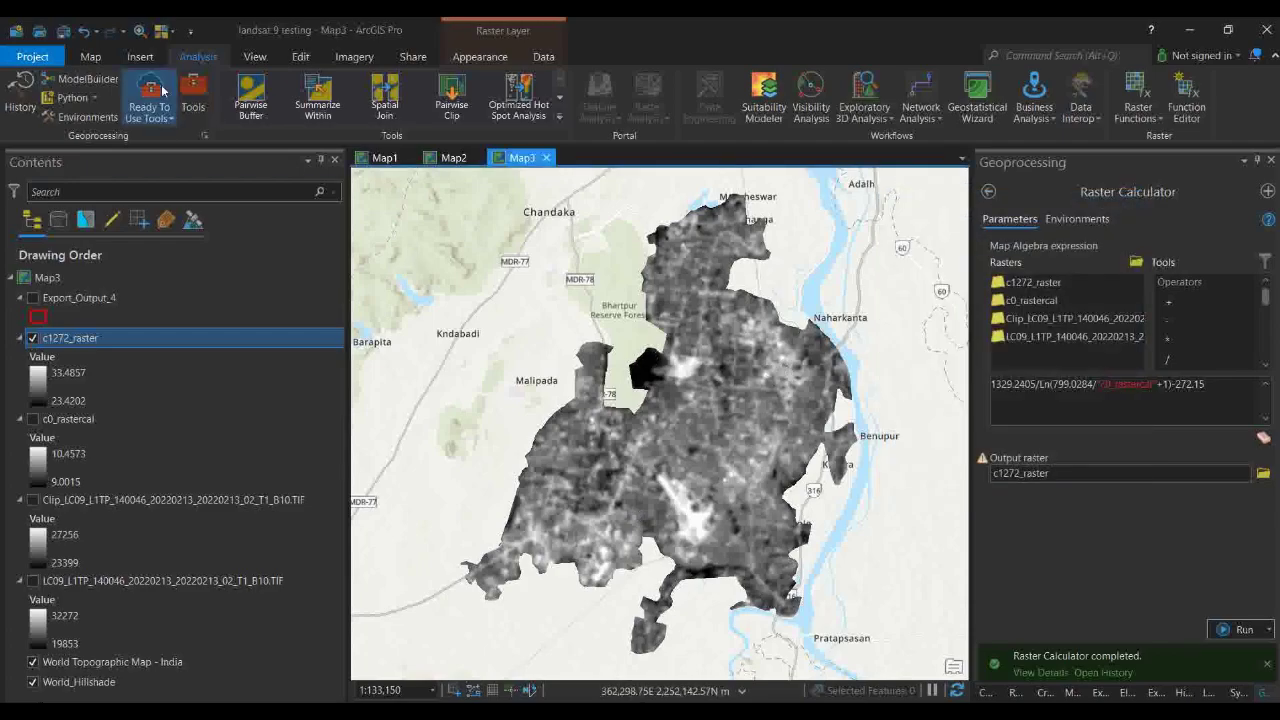
Apply the rainbow colour scheme running from red through yellow, green and blue to magenta to the c1272_raster layer
click(36, 378)
click(36, 378)
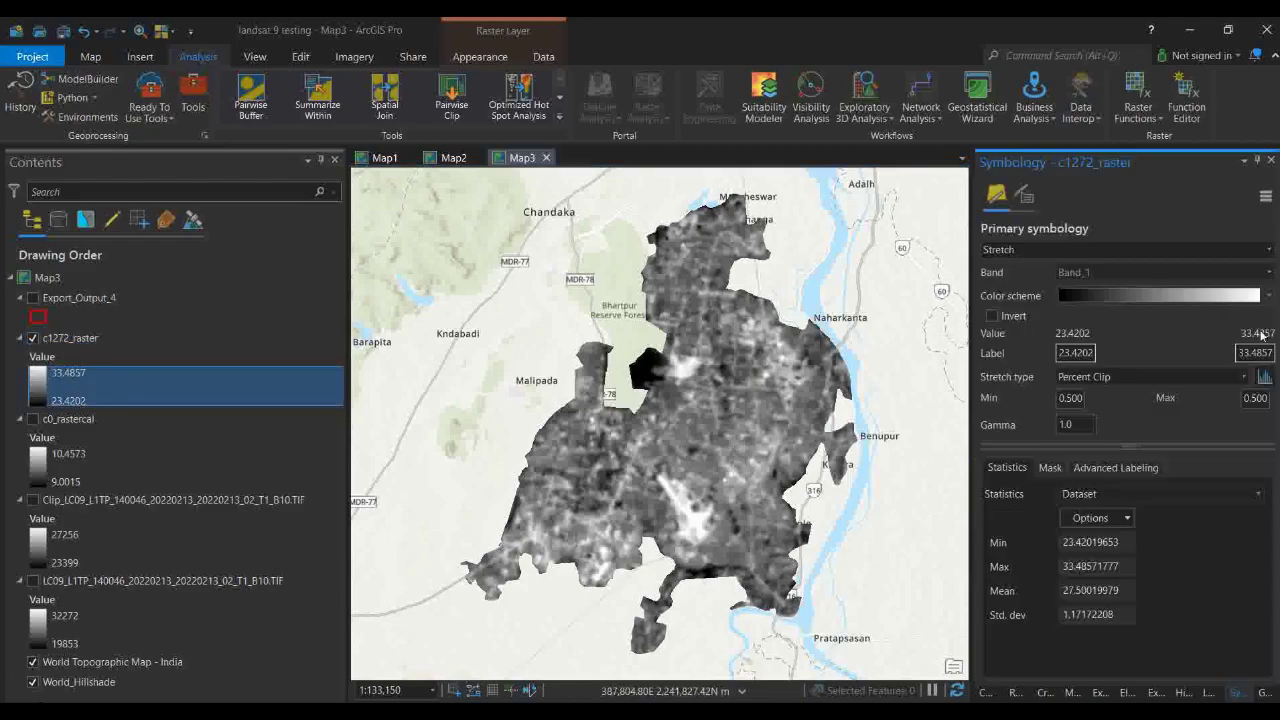
click(1267, 296)
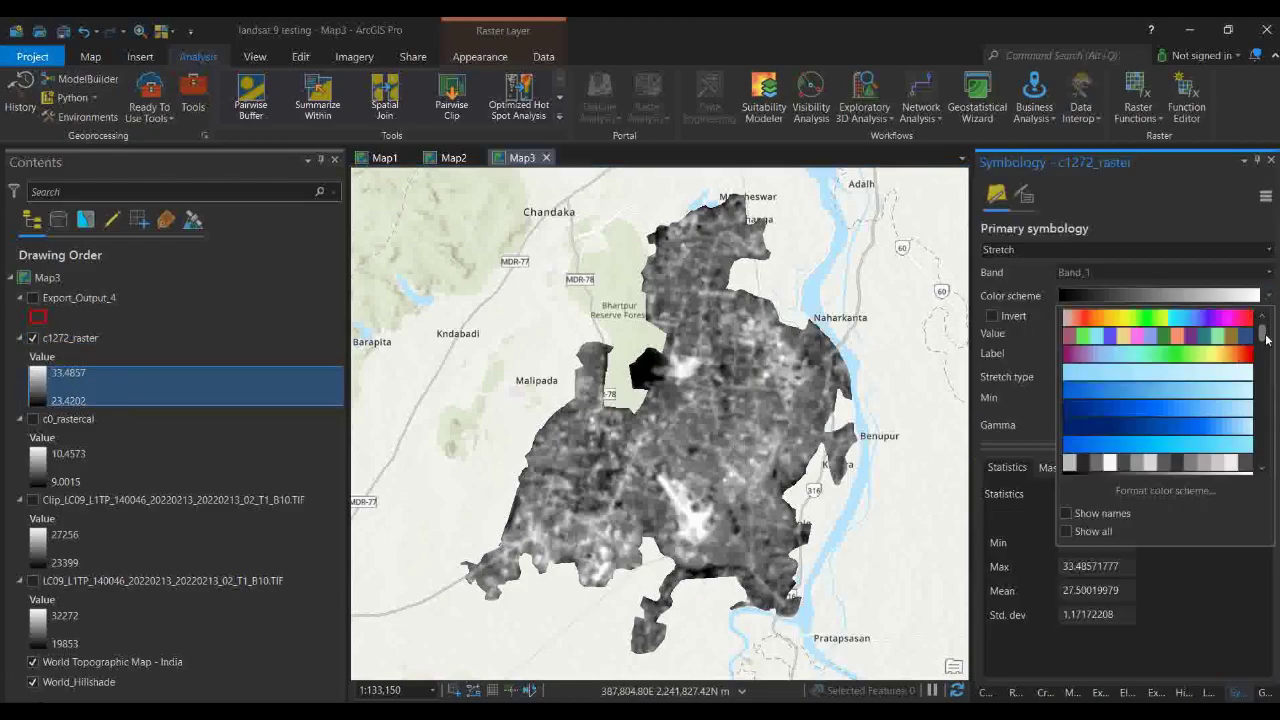
click(1187, 321)
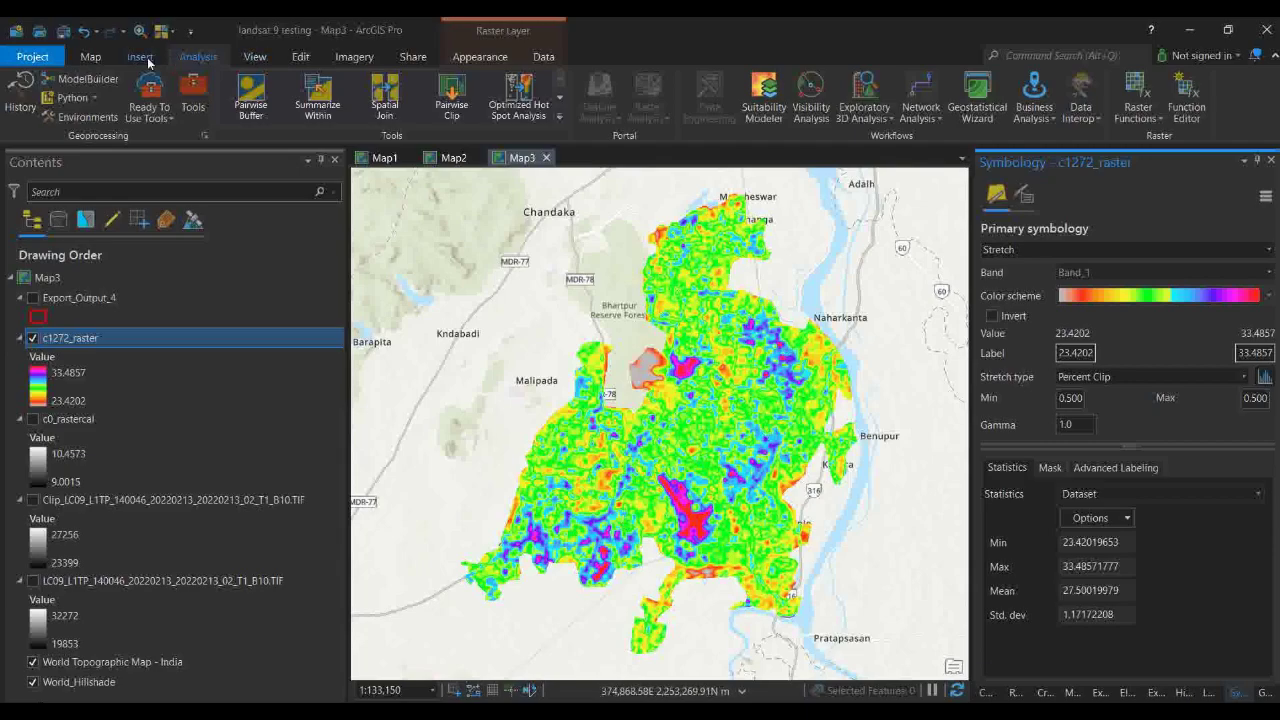
Change the map's basemap to Imagery Hybrid
click(91, 56)
click(294, 112)
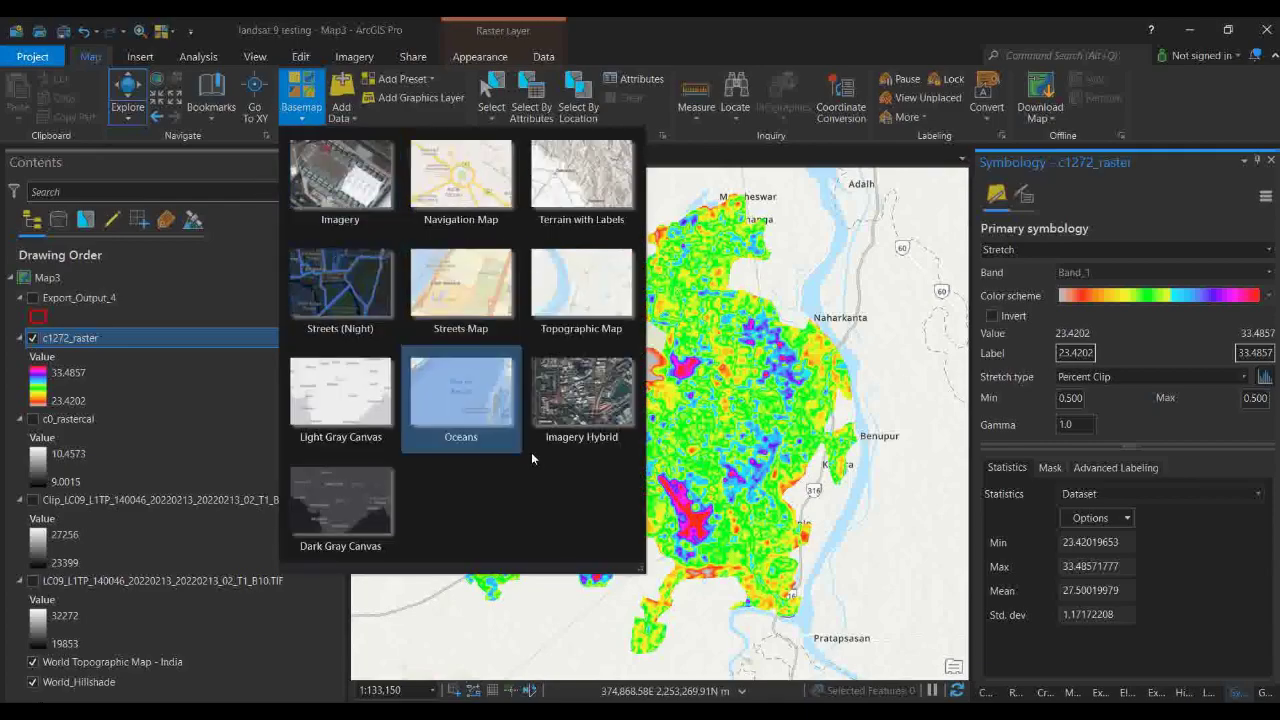
click(564, 406)
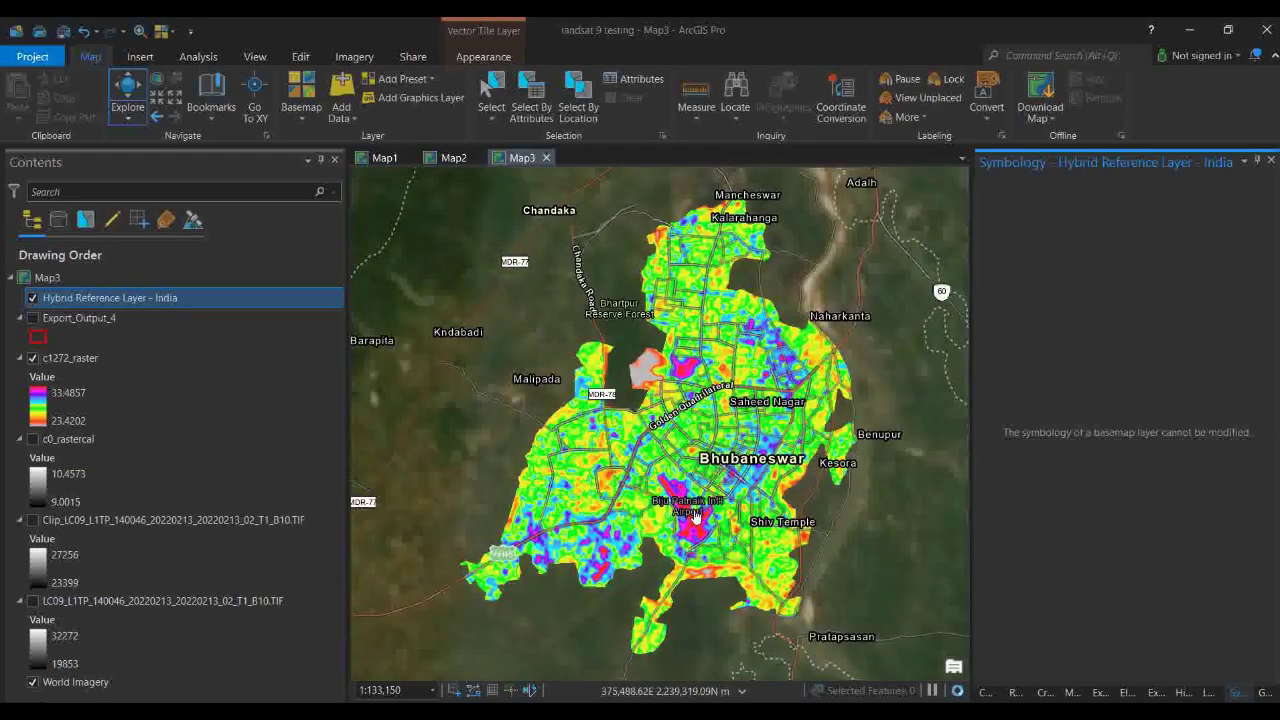
Examine the hottest areas around Biju Patnaik airport and Raj Path, toggling c1272_raster to compare them with the satellite imagery
scroll(707, 490, up, 6)
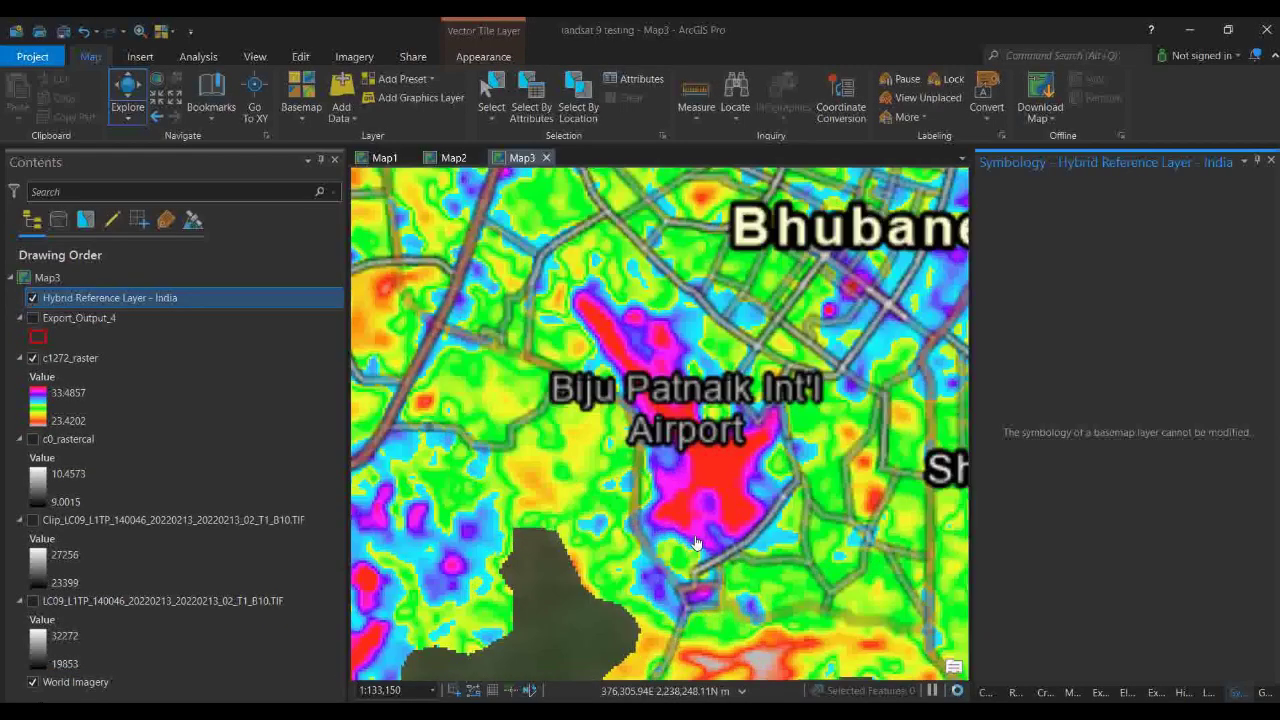
scroll(690, 458, down, 3)
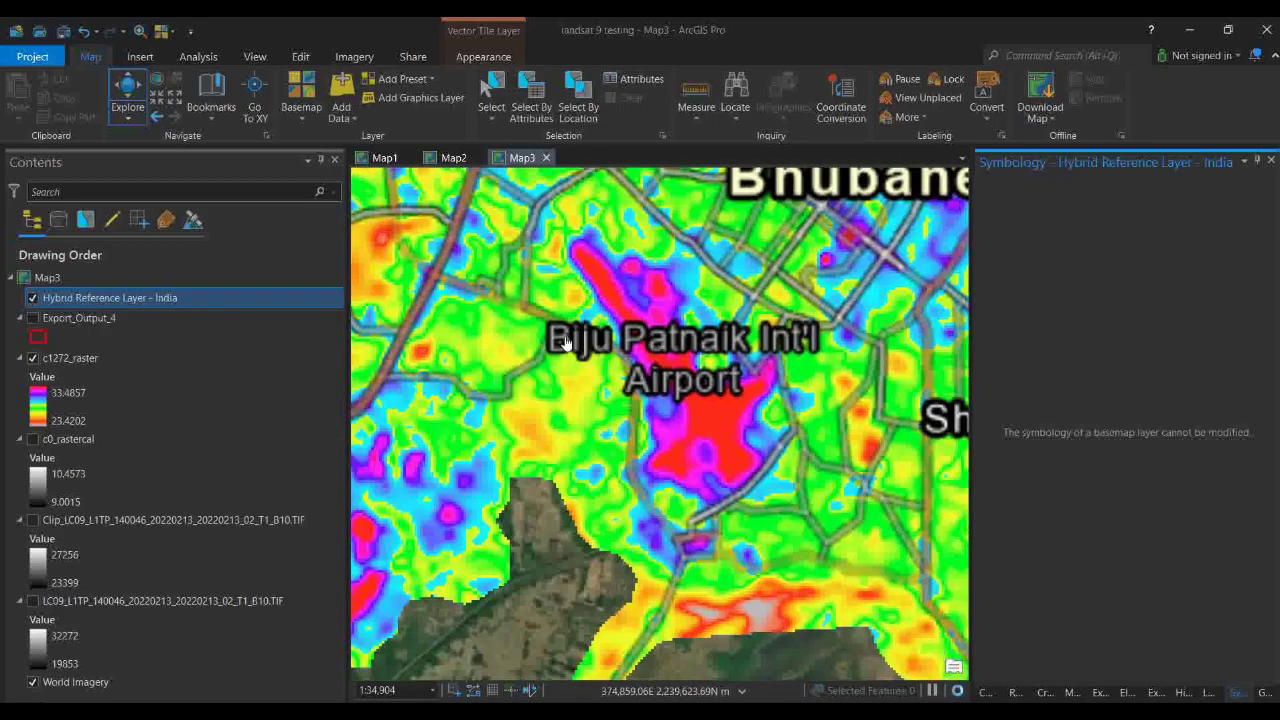
scroll(750, 437, down, 2)
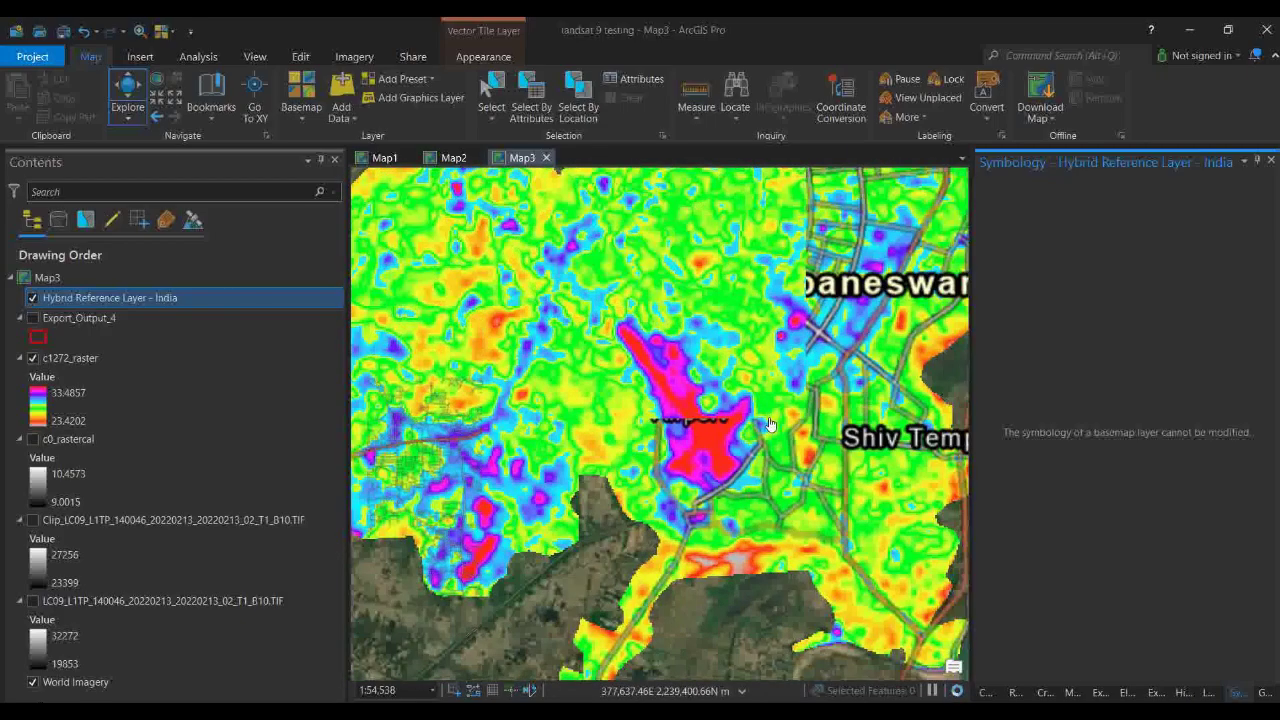
drag(810, 353, 657, 455)
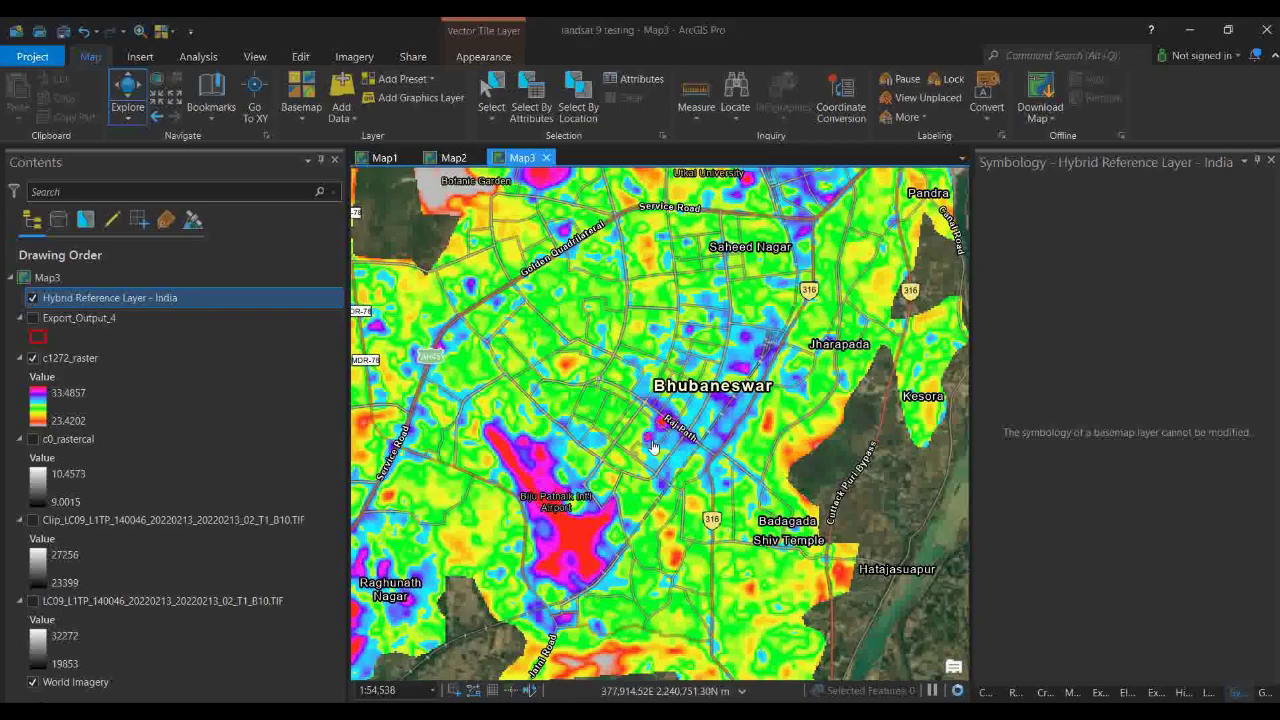
scroll(746, 400, up, 3)
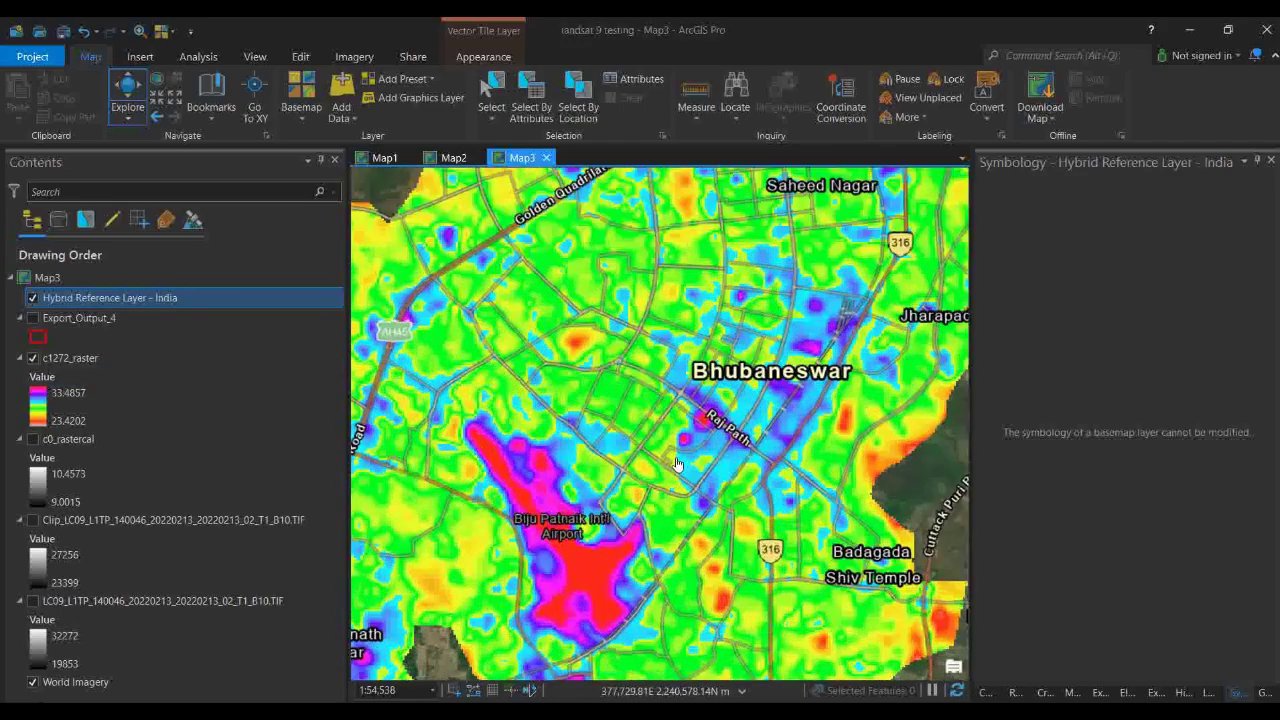
scroll(746, 400, up, 2)
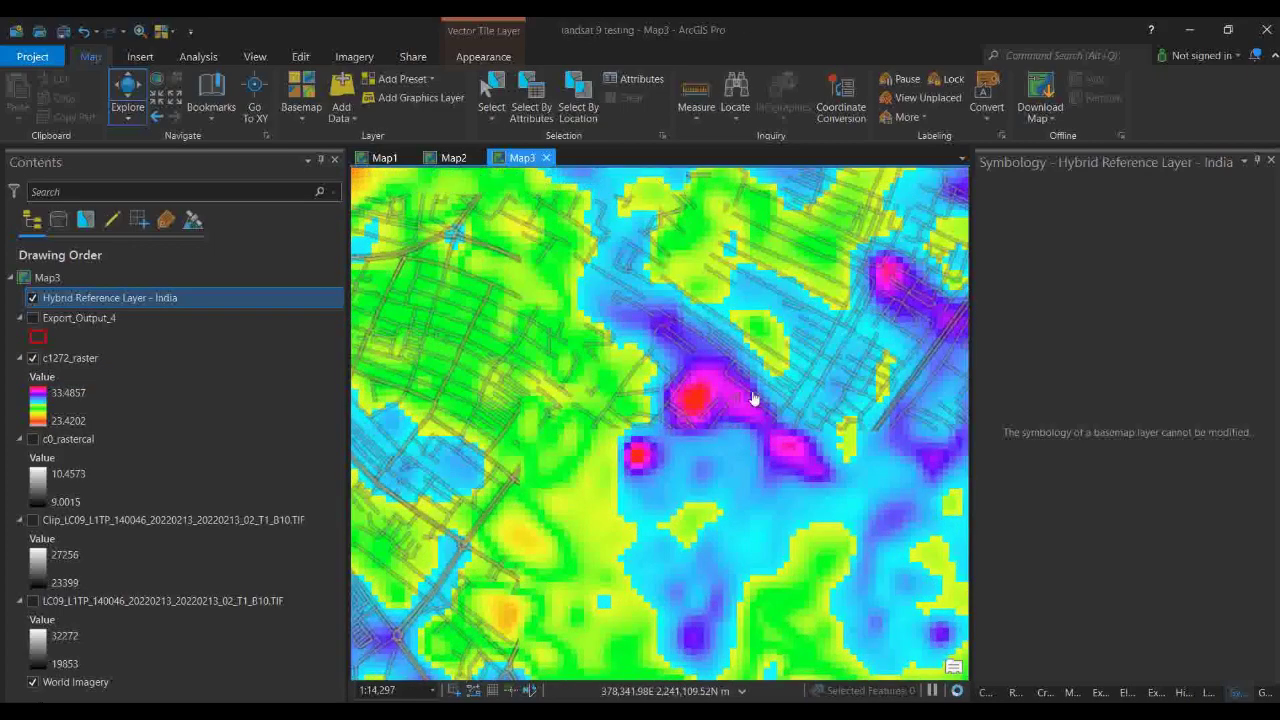
click(33, 358)
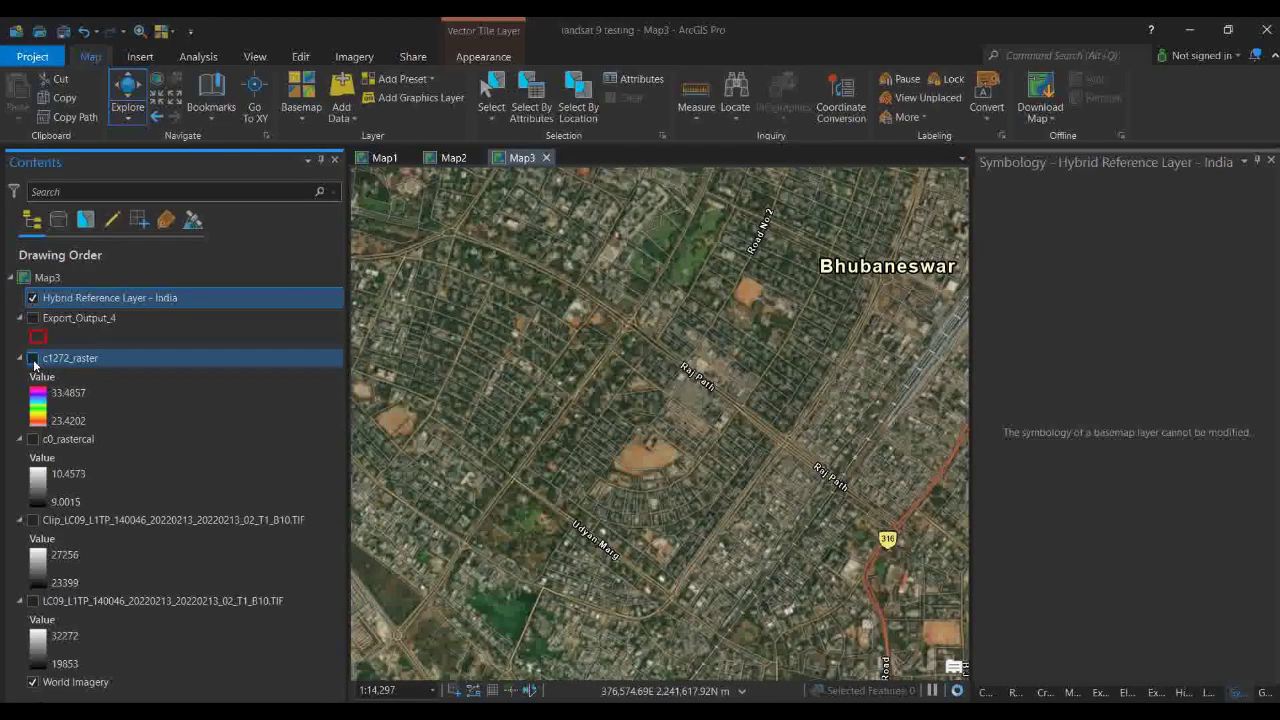
click(33, 358)
click(33, 358)
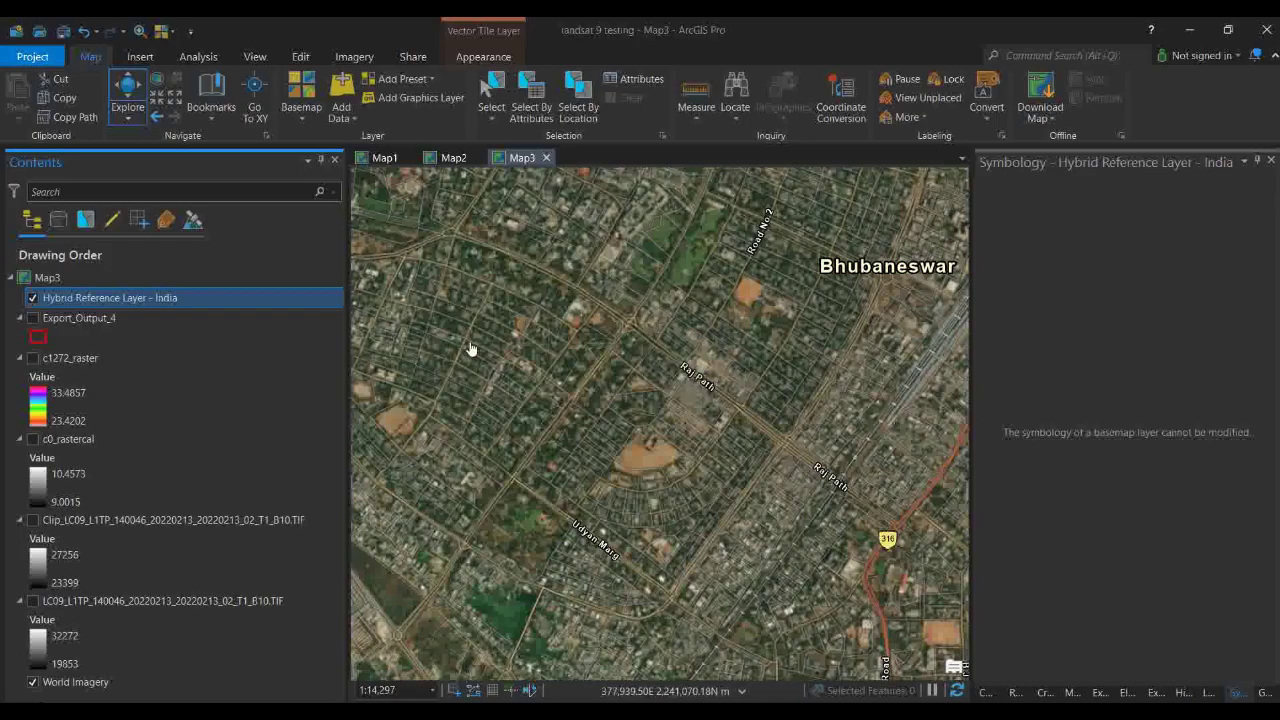
click(33, 358)
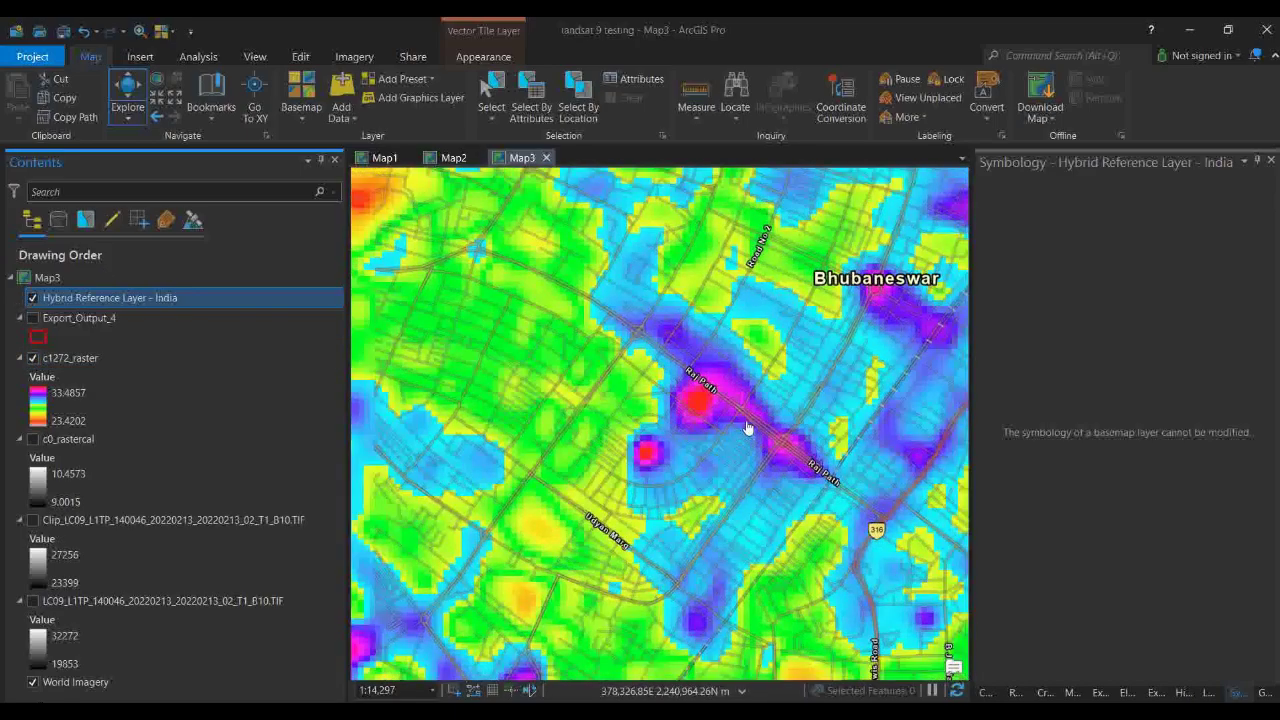
Compare a hot spot beside the highway north of the city centre with the imagery beneath c1272_raster, and review the whole city
scroll(749, 423, down, 4)
drag(779, 375, 725, 463)
drag(502, 214, 675, 370)
scroll(675, 370, up, 5)
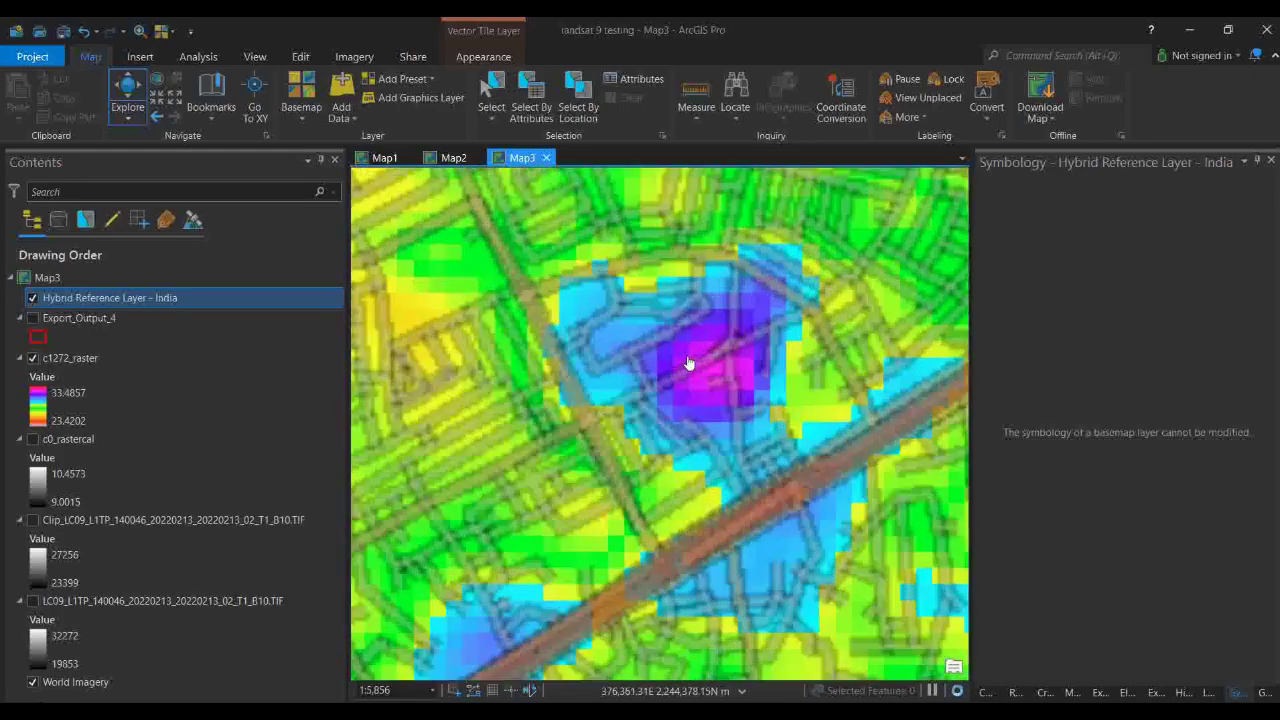
click(32, 358)
click(32, 358)
click(32, 358)
scroll(665, 420, down, 4)
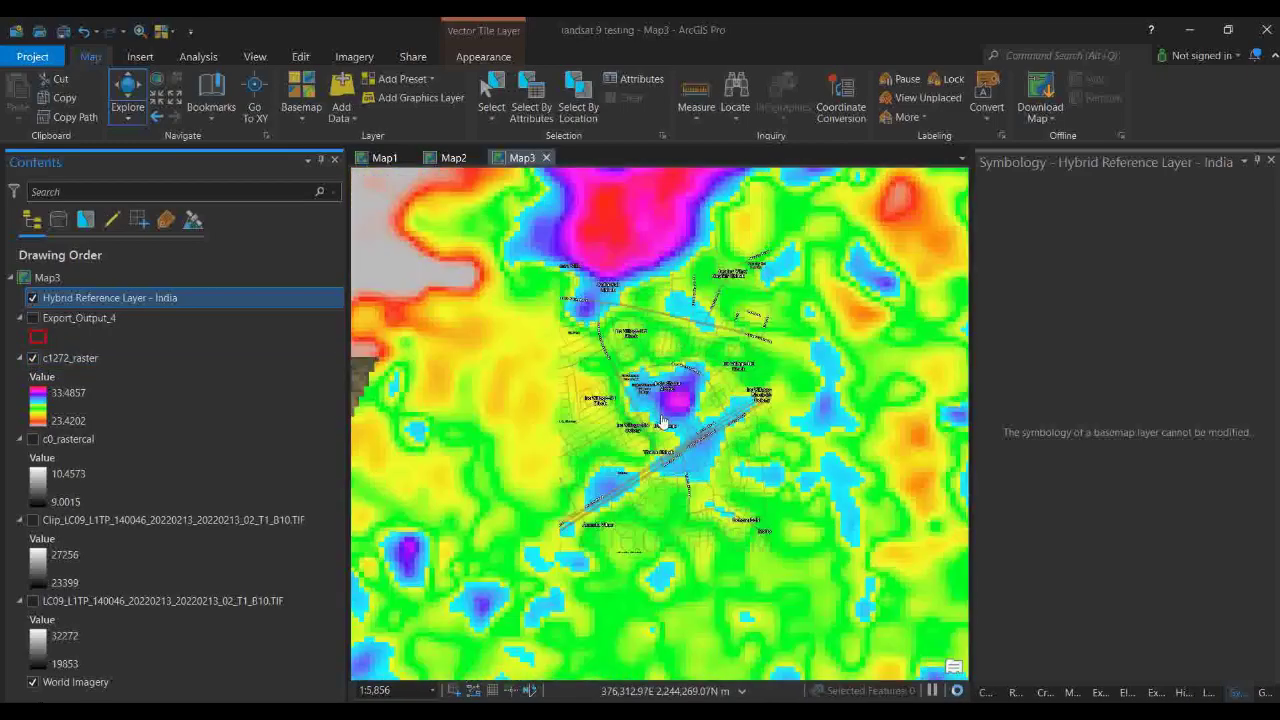
scroll(665, 420, down, 5)
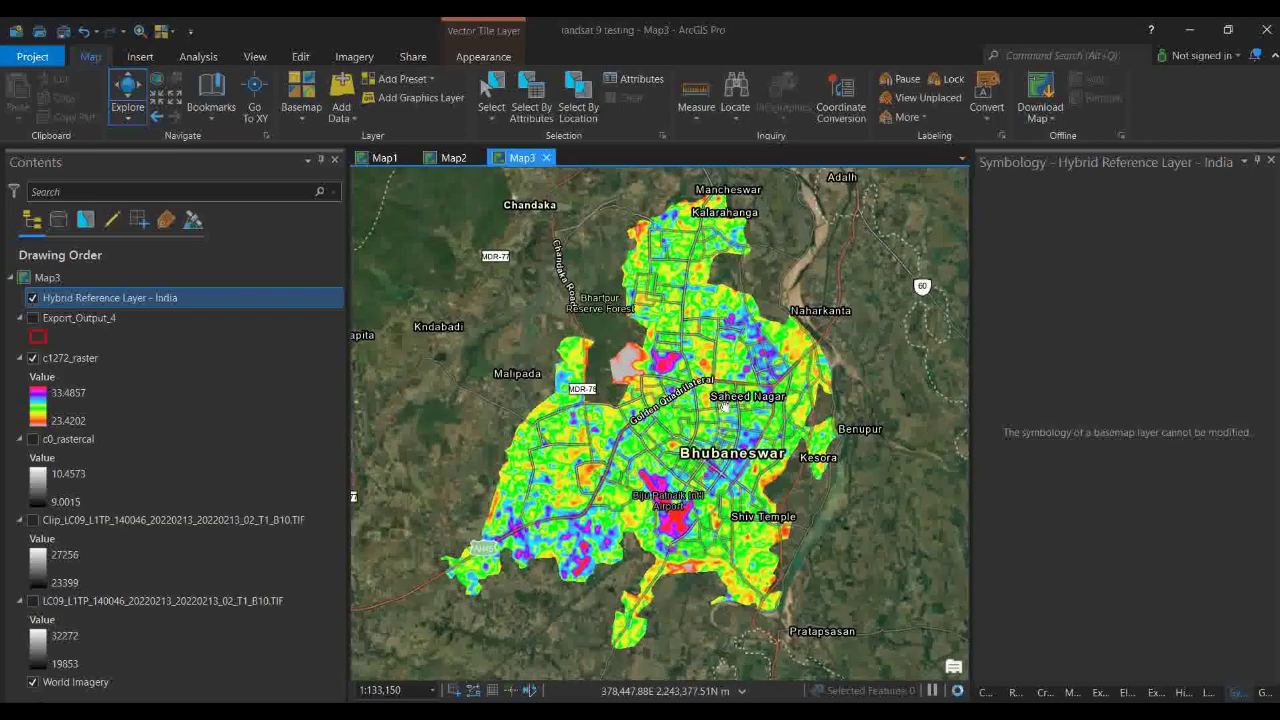
drag(723, 406, 729, 396)
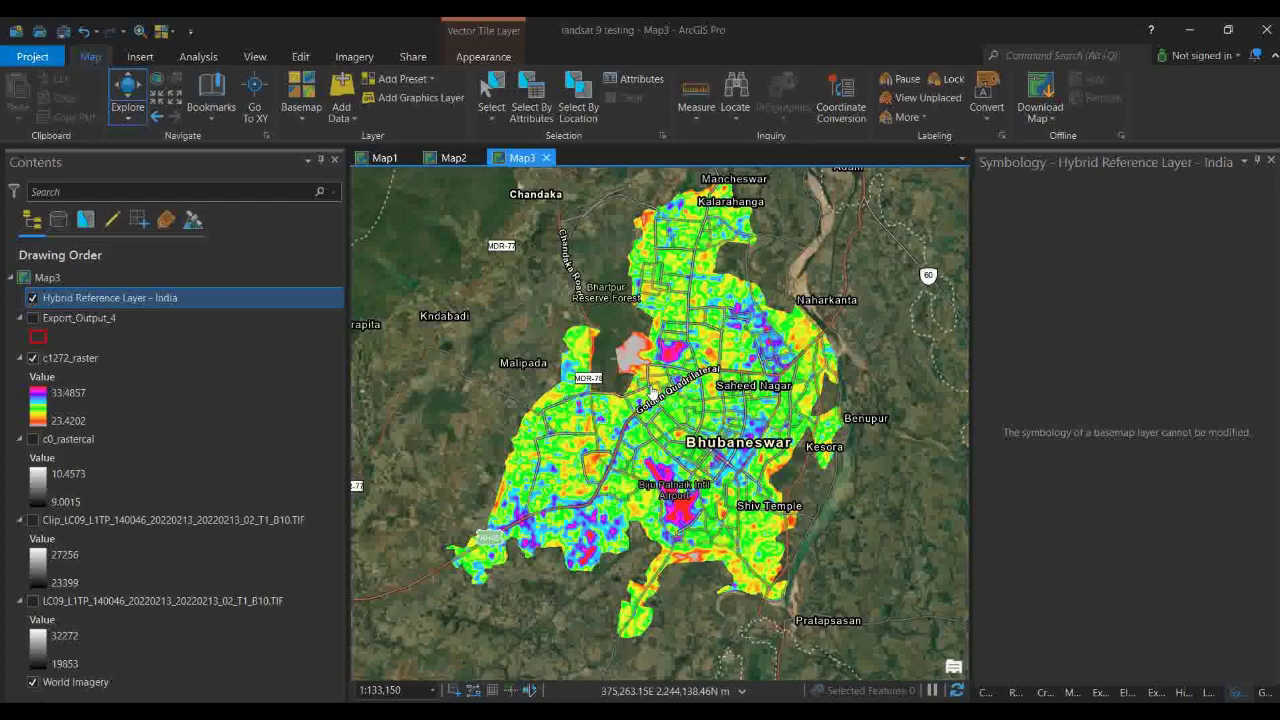
key(super)
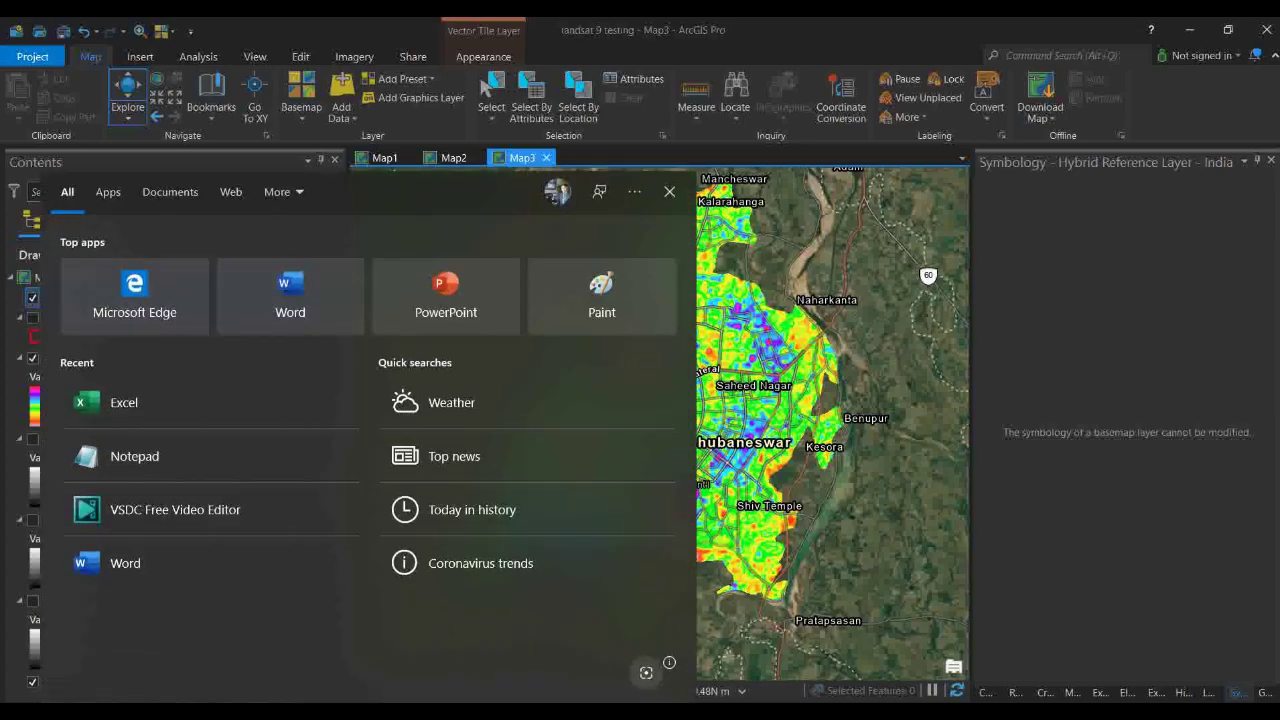
text(vsdc)
key(Return)
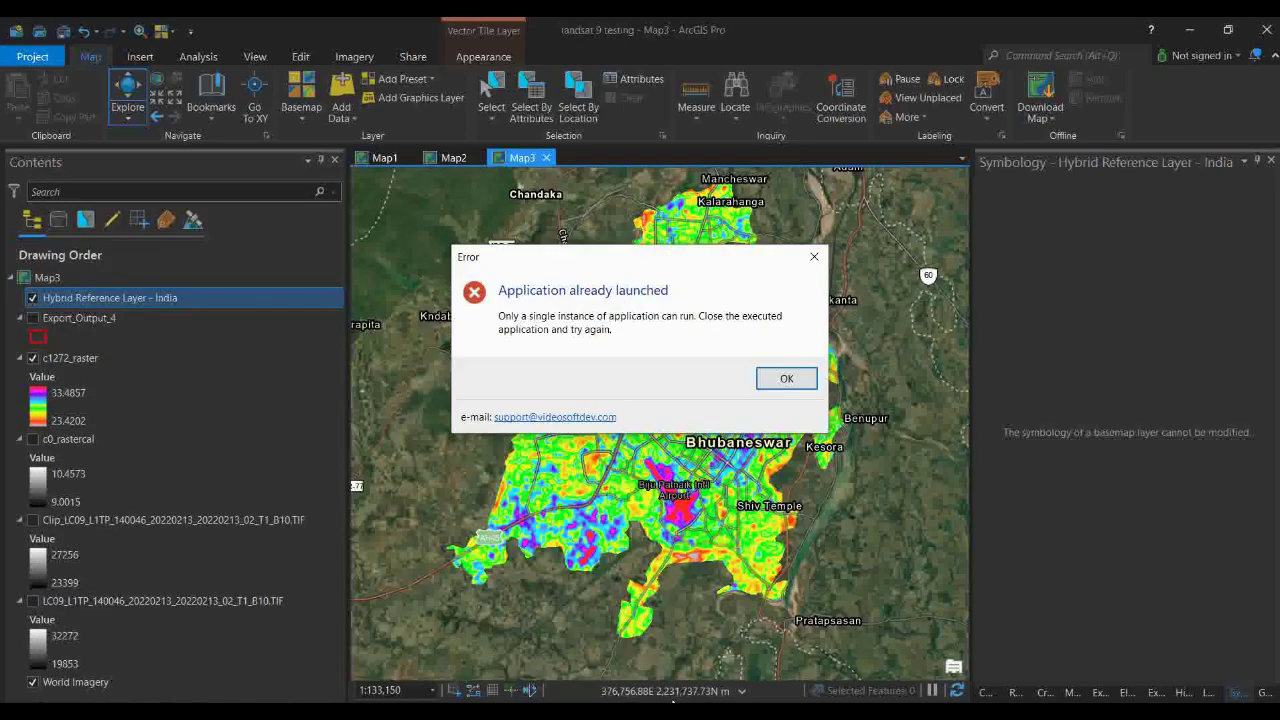
click(784, 379)
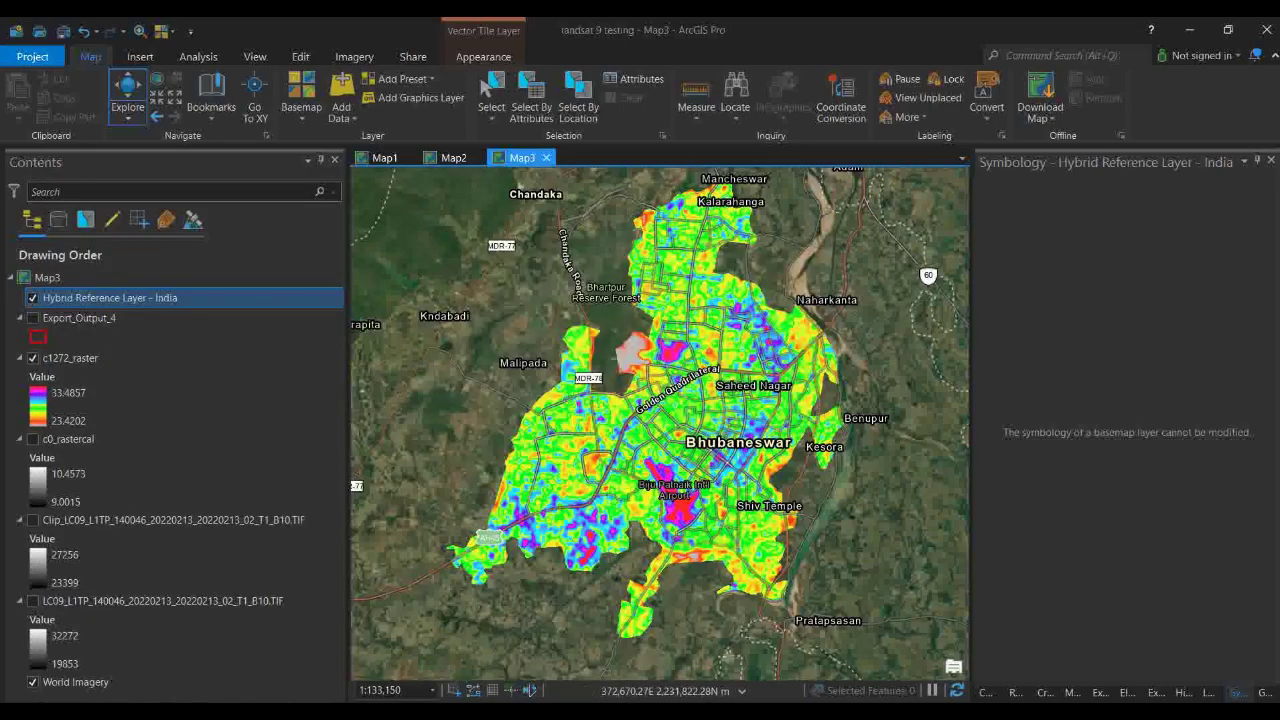
mouse_move(675, 652)
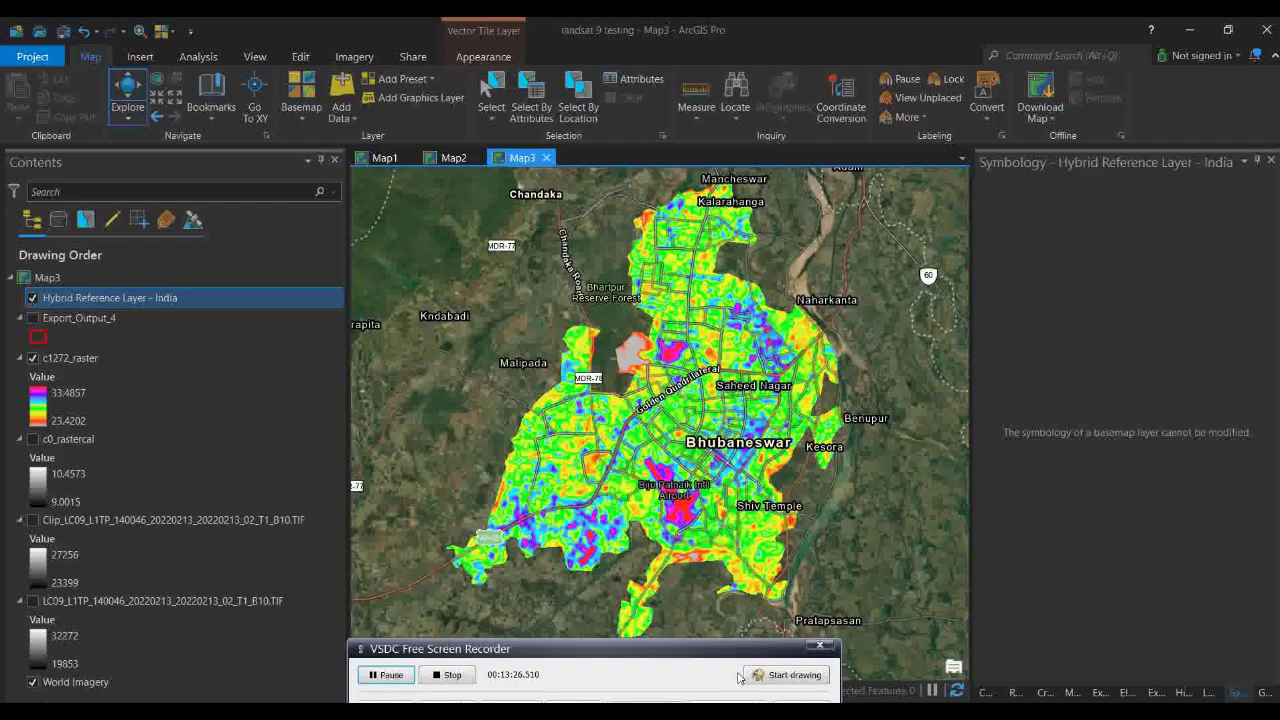
drag(690, 657, 815, 682)
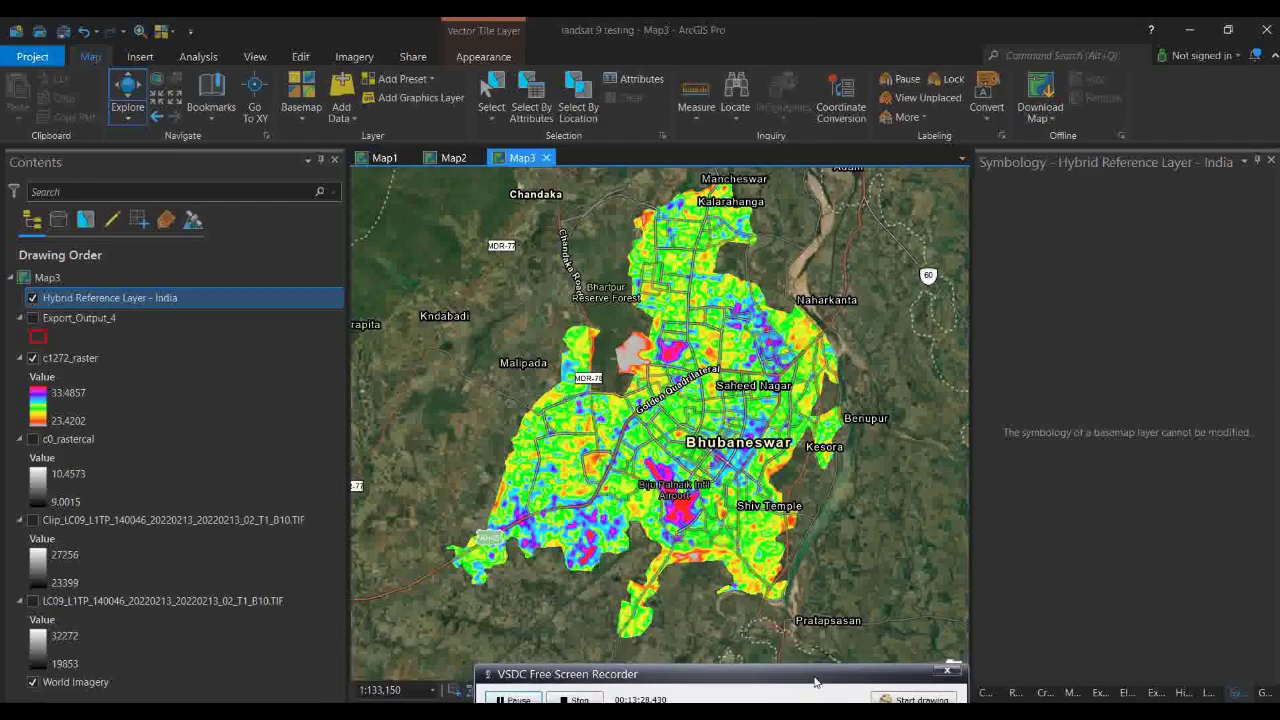